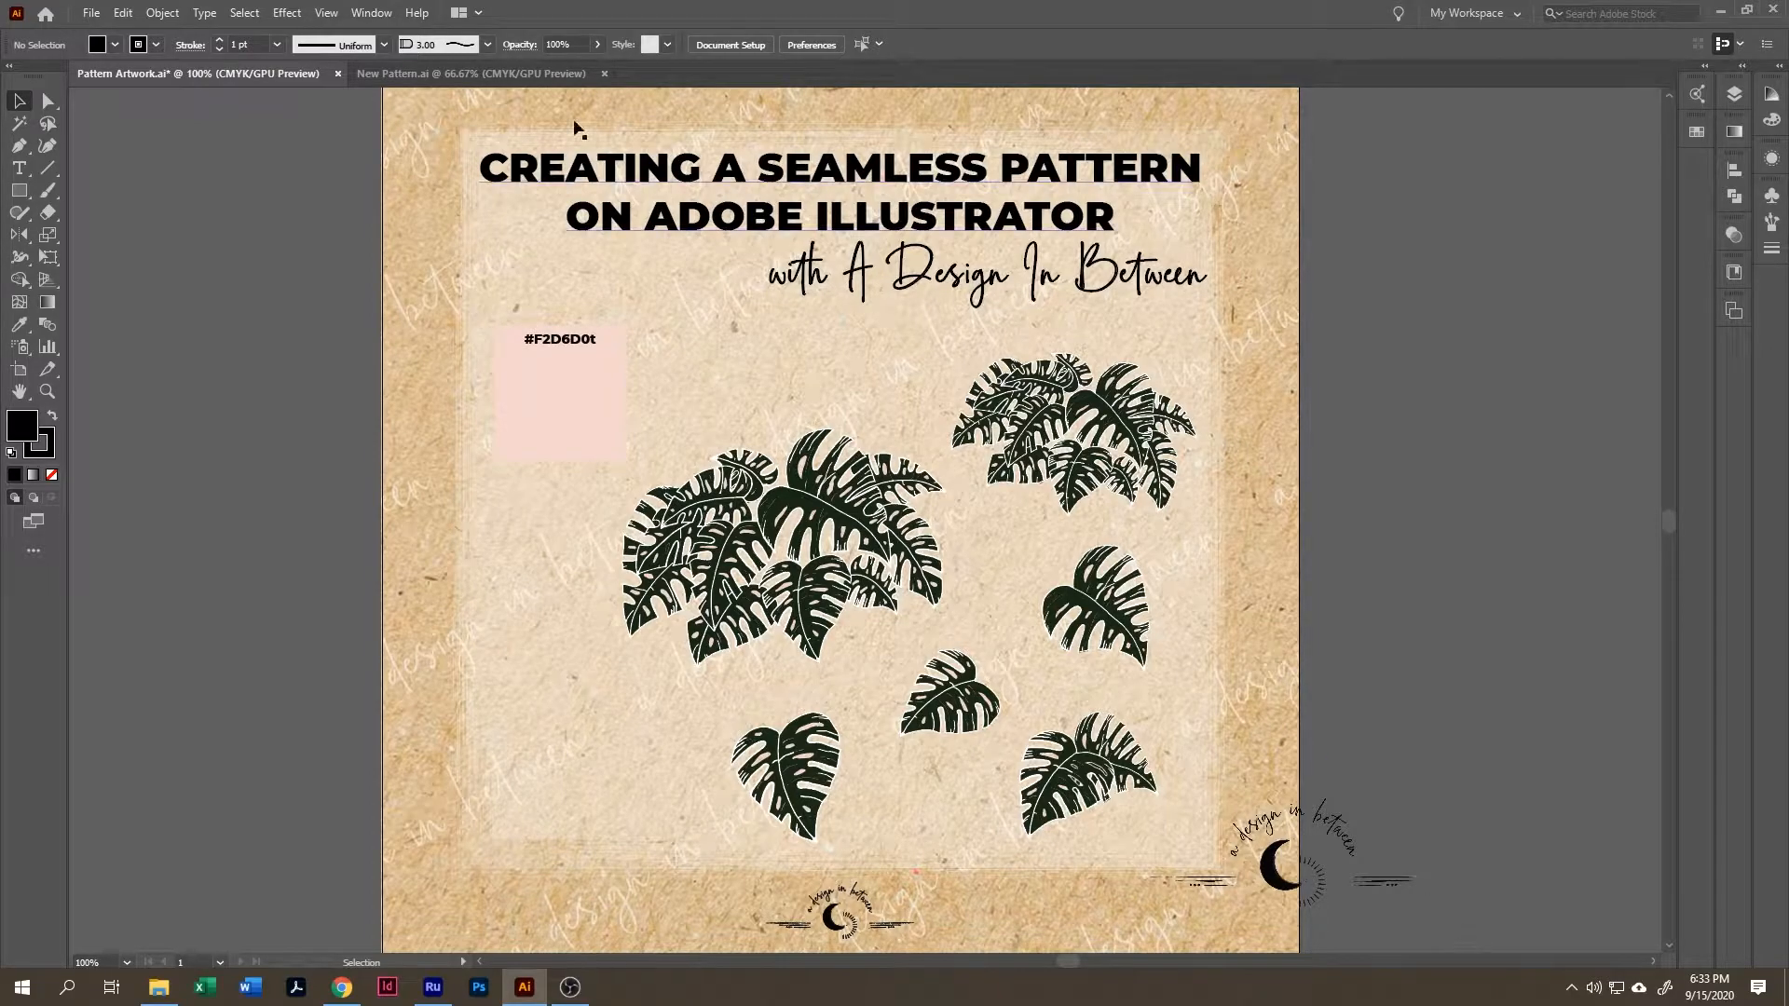
- Start a new document and name it New Pattern
{"action": "left_click", "coordinate": [91, 13]}
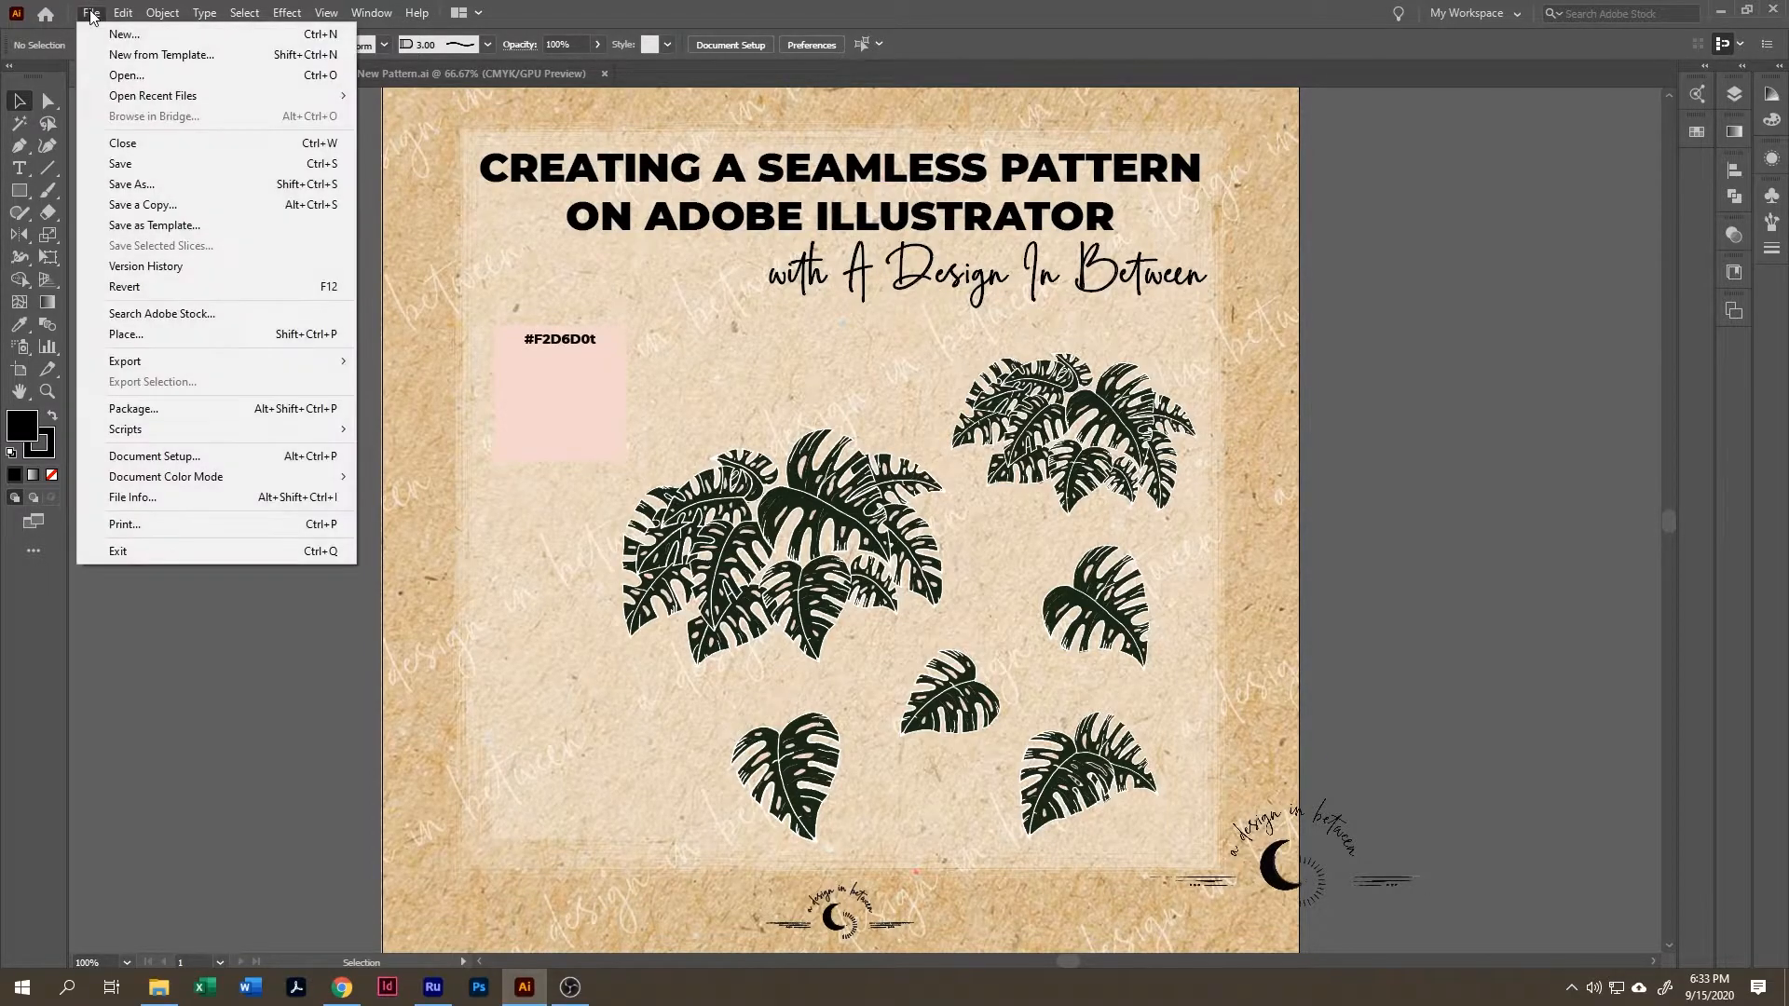
{"action": "left_click", "coordinate": [97, 31]}
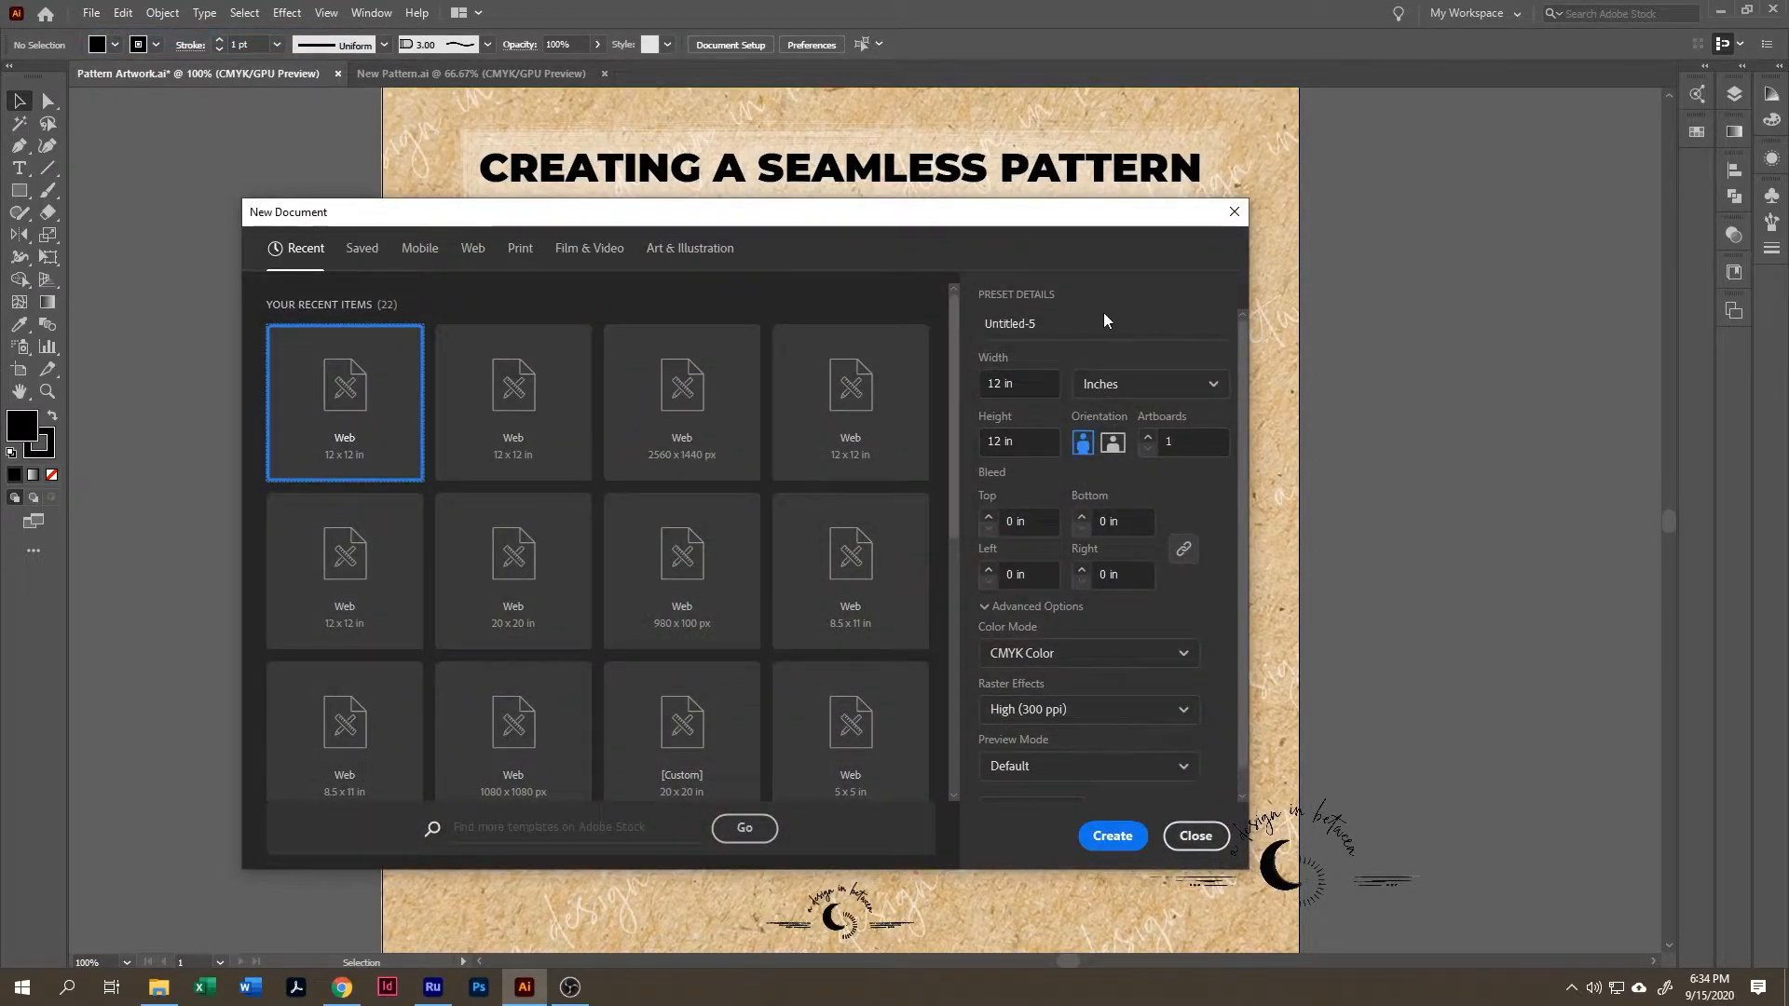
{"action": "left_click", "coordinate": [1121, 330]}
{"action": "left_click_drag", "start_coordinate": [1061, 323], "coordinate": [948, 328]}
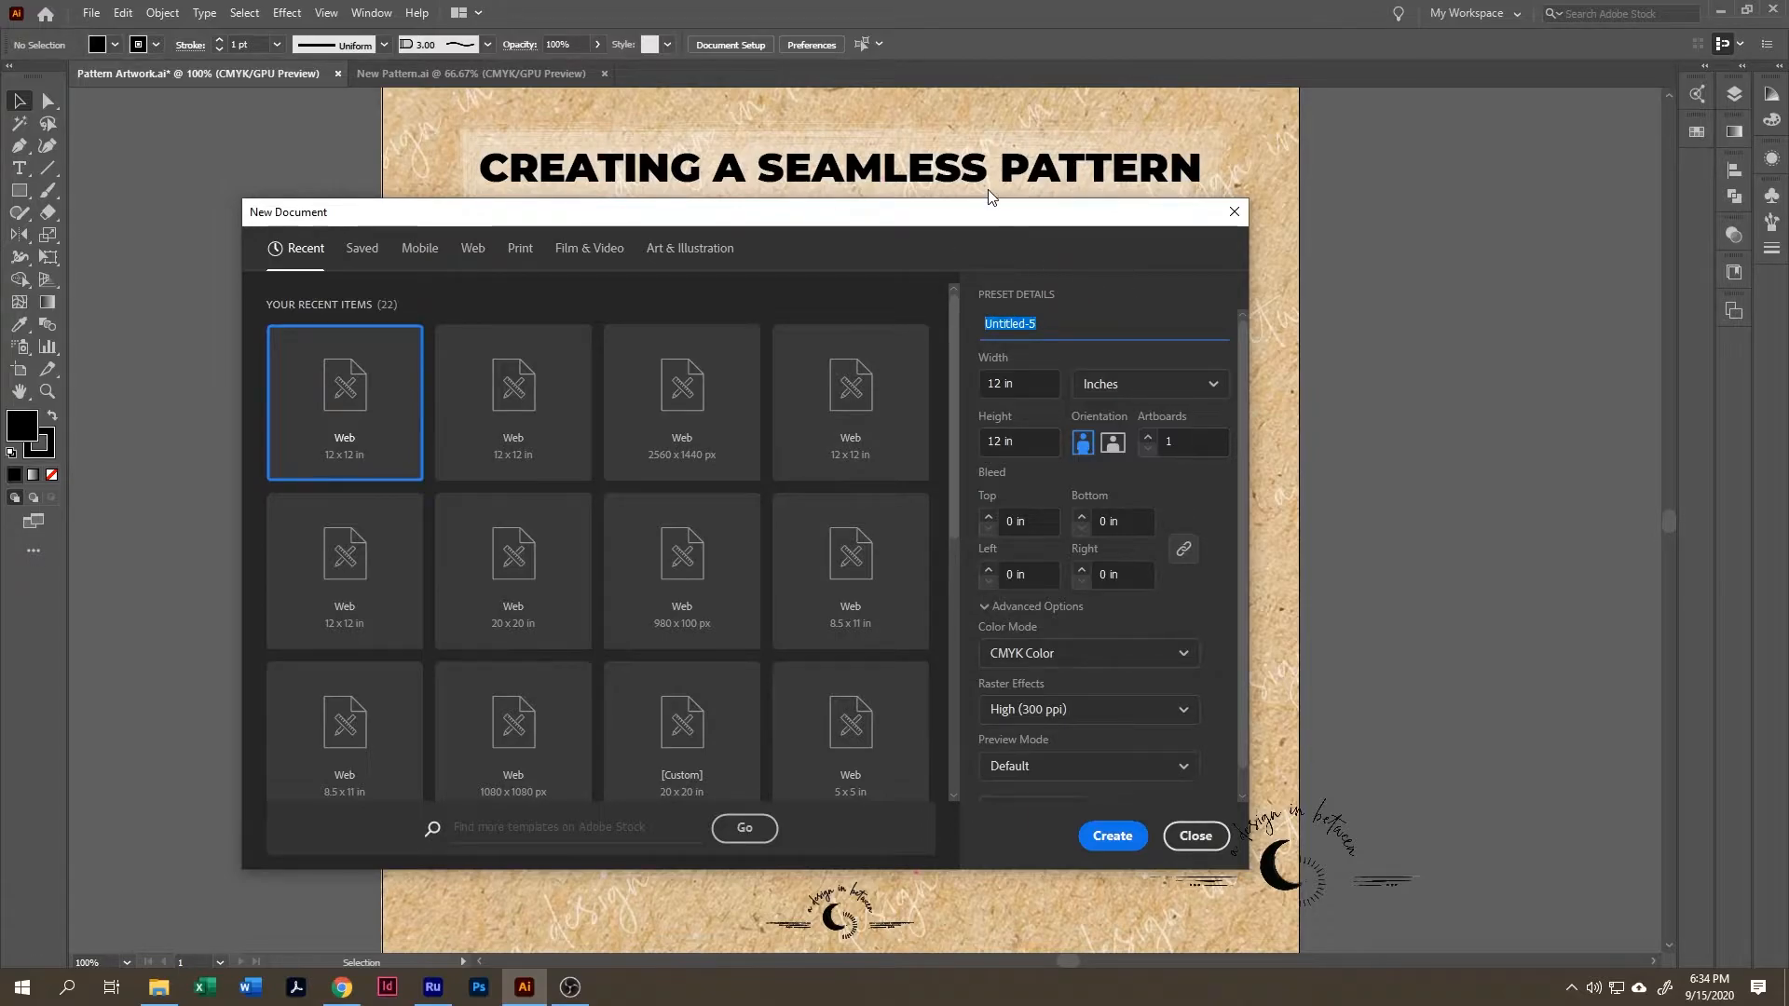
{"action": "type", "text": "New Pattern"}
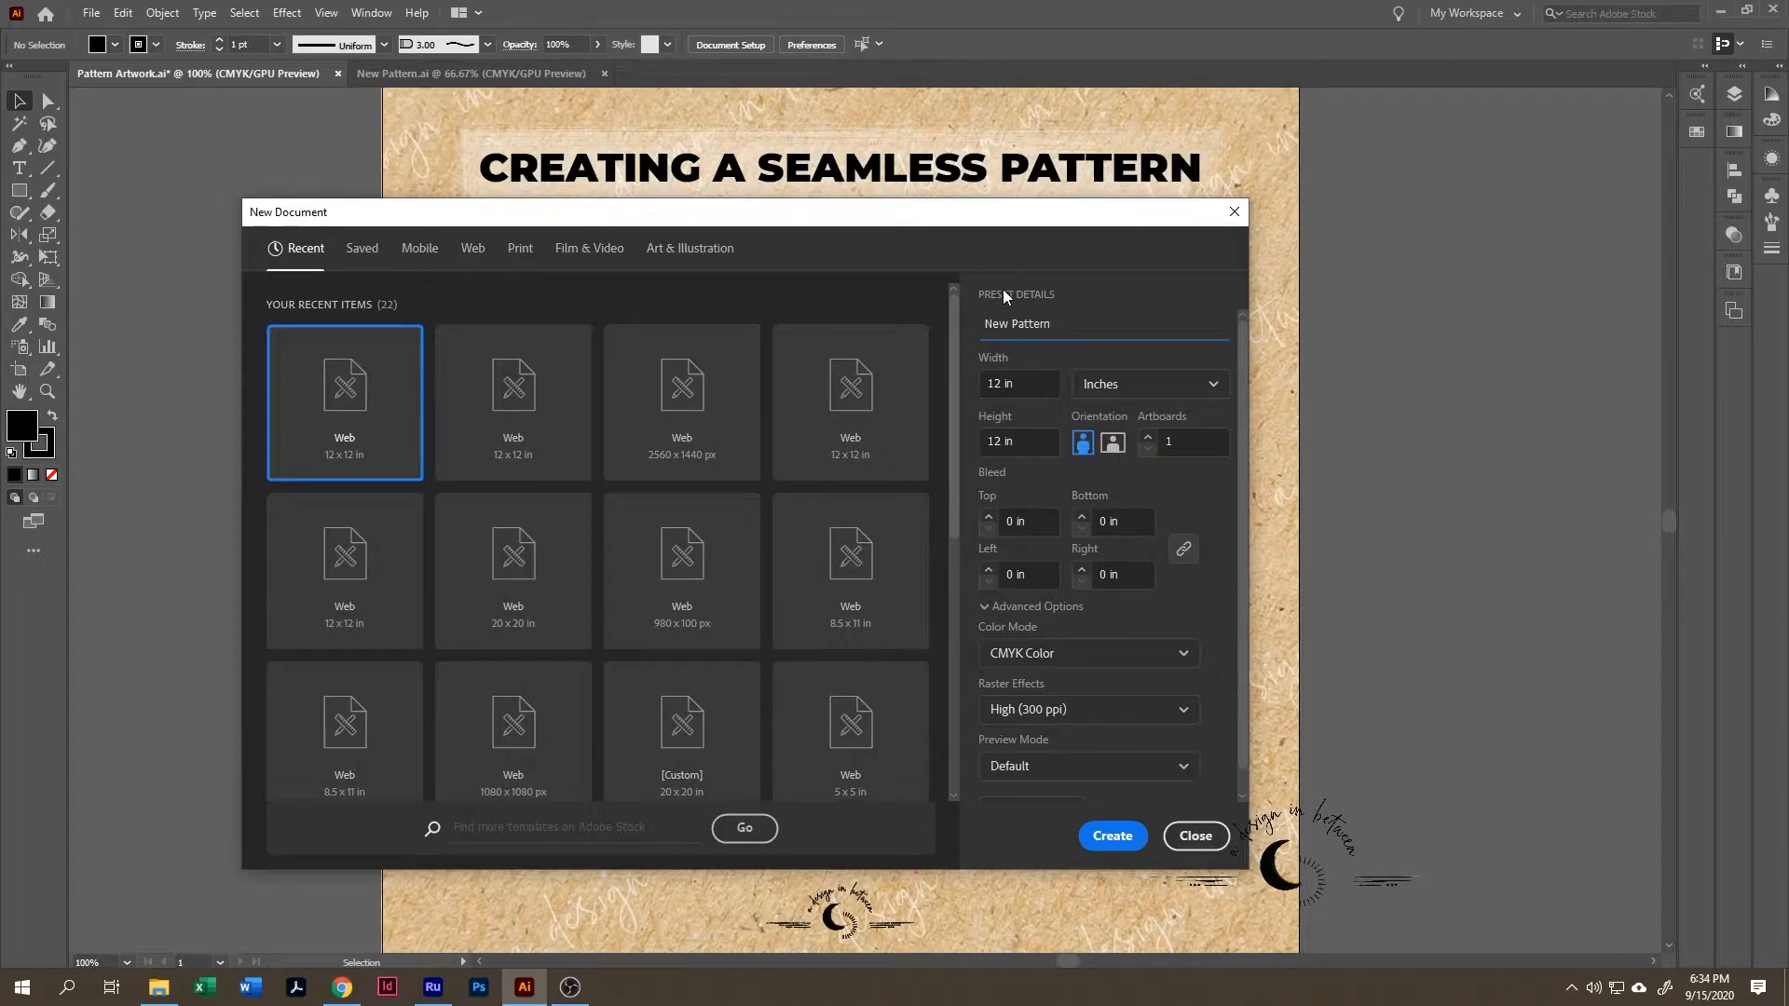
- Use a 12 in by 12 in document size, in inches, with one artboard
{"action": "left_click", "coordinate": [1024, 383]}
{"action": "left_click", "coordinate": [1209, 386]}
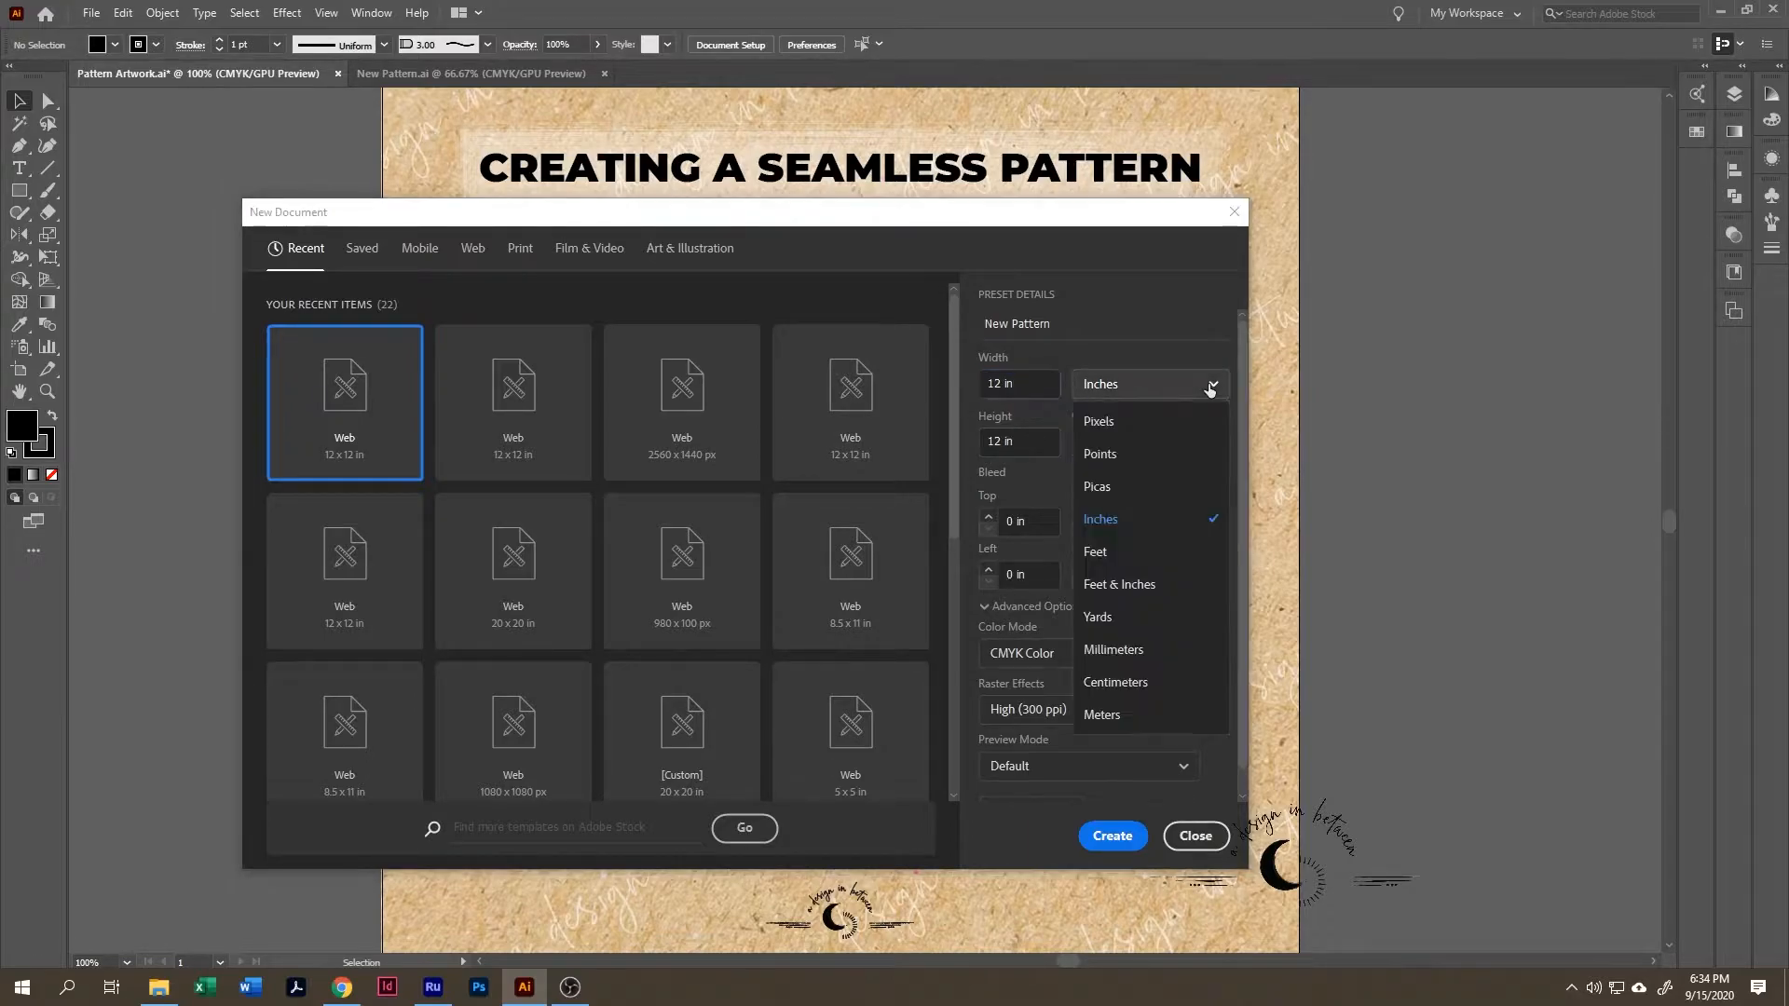
{"action": "left_click", "coordinate": [1157, 375]}
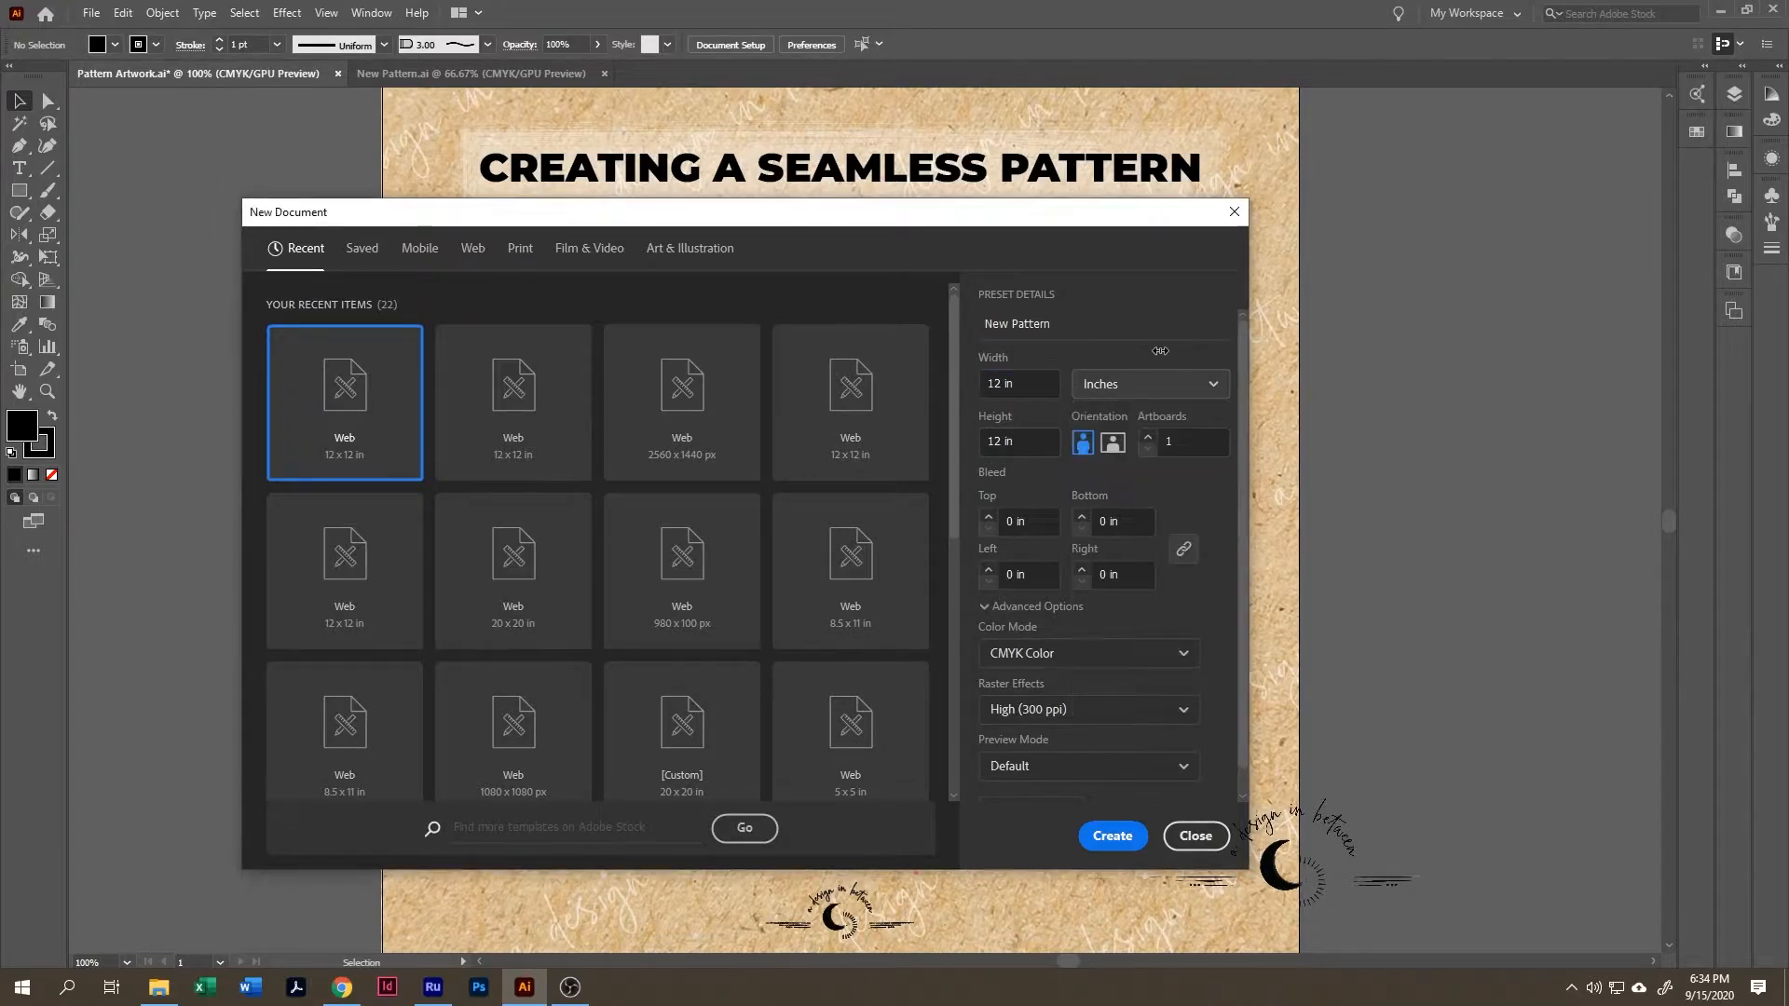
{"action": "left_click", "coordinate": [1171, 443]}
{"action": "type", "text": "4"}
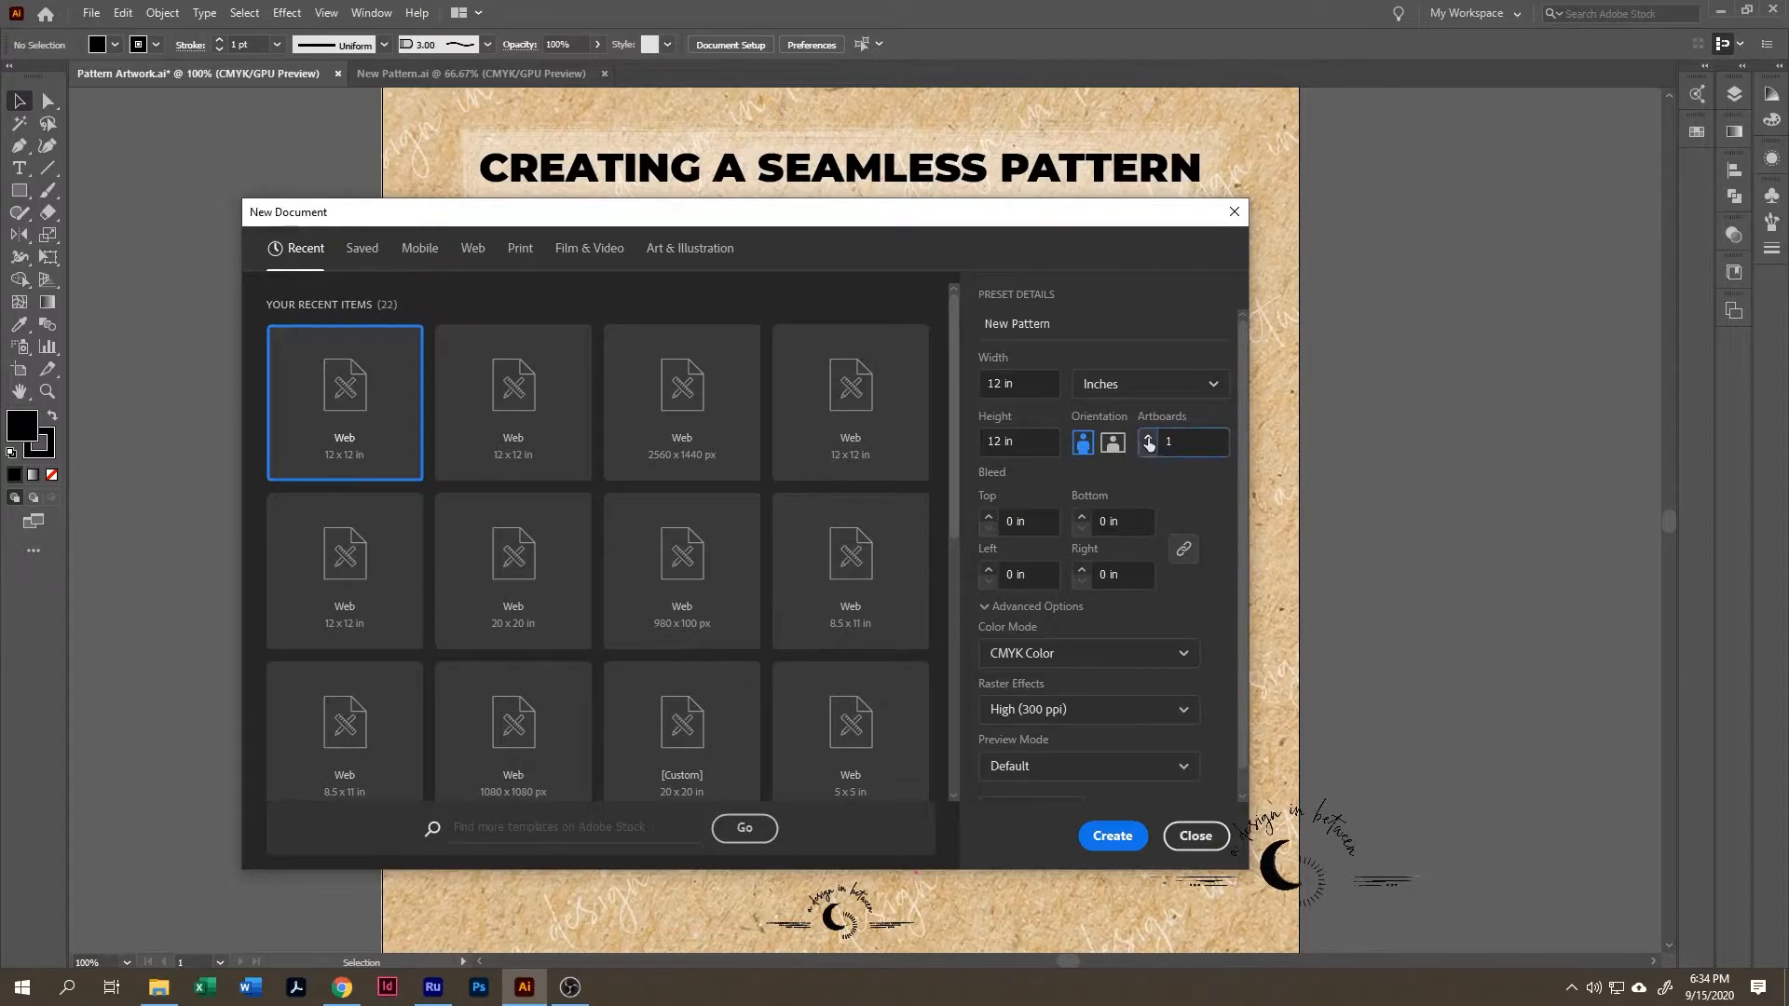
{"action": "left_click", "coordinate": [1150, 450]}
{"action": "left_click", "coordinate": [1150, 450]}
{"action": "left_click", "coordinate": [1150, 450]}
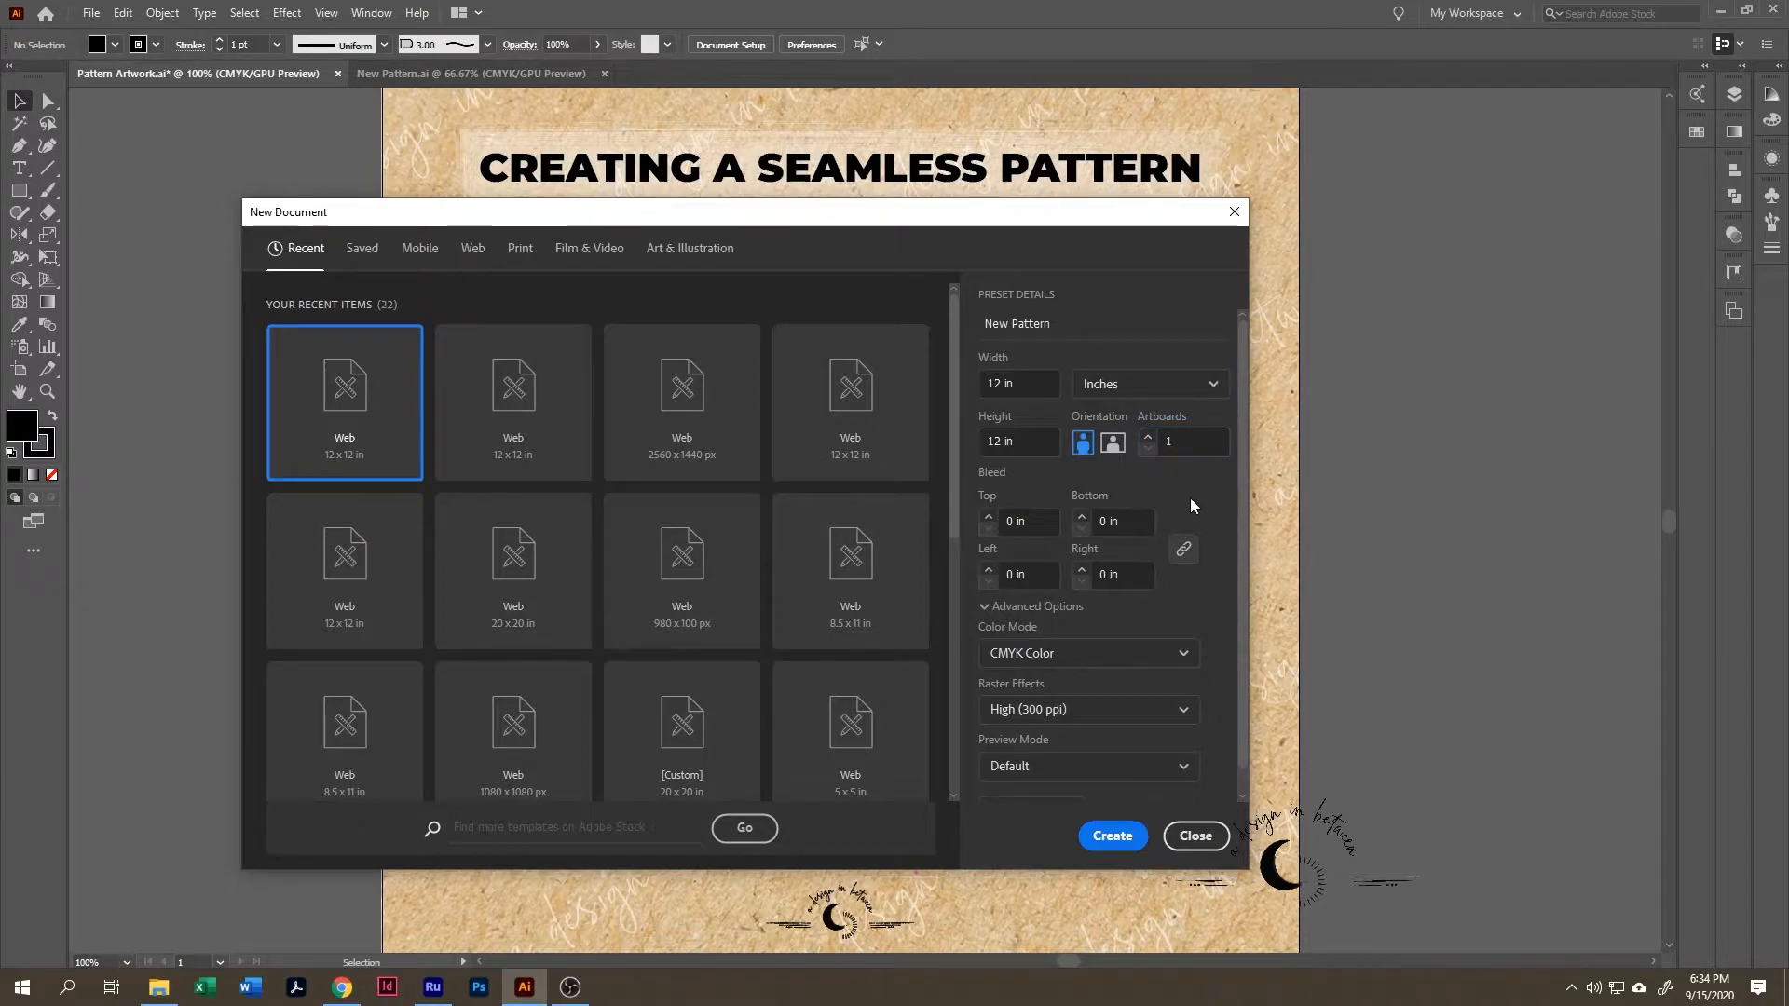
- Use CMYK Color and High (300 ppi) raster effects in the advanced options, and create the document
{"action": "scroll", "coordinate": [1206, 577], "scroll_direction": "down", "scroll_amount": 1}
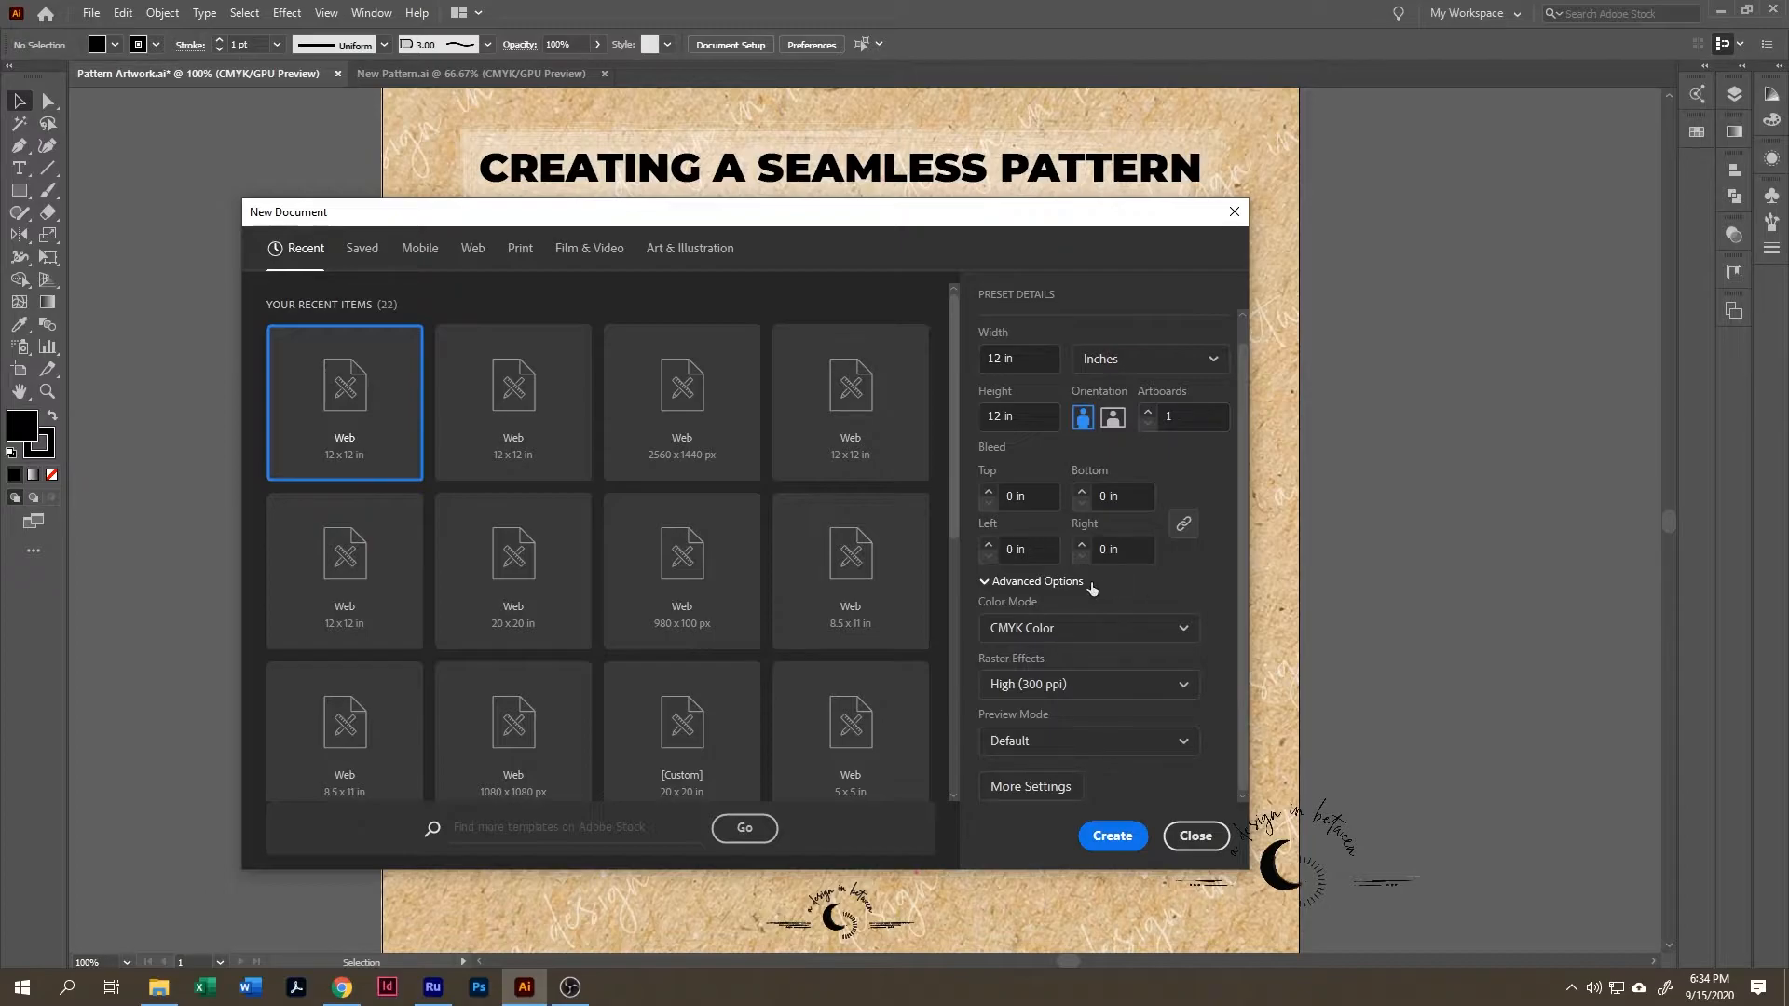
{"action": "left_click", "coordinate": [980, 579]}
{"action": "left_click", "coordinate": [982, 602]}
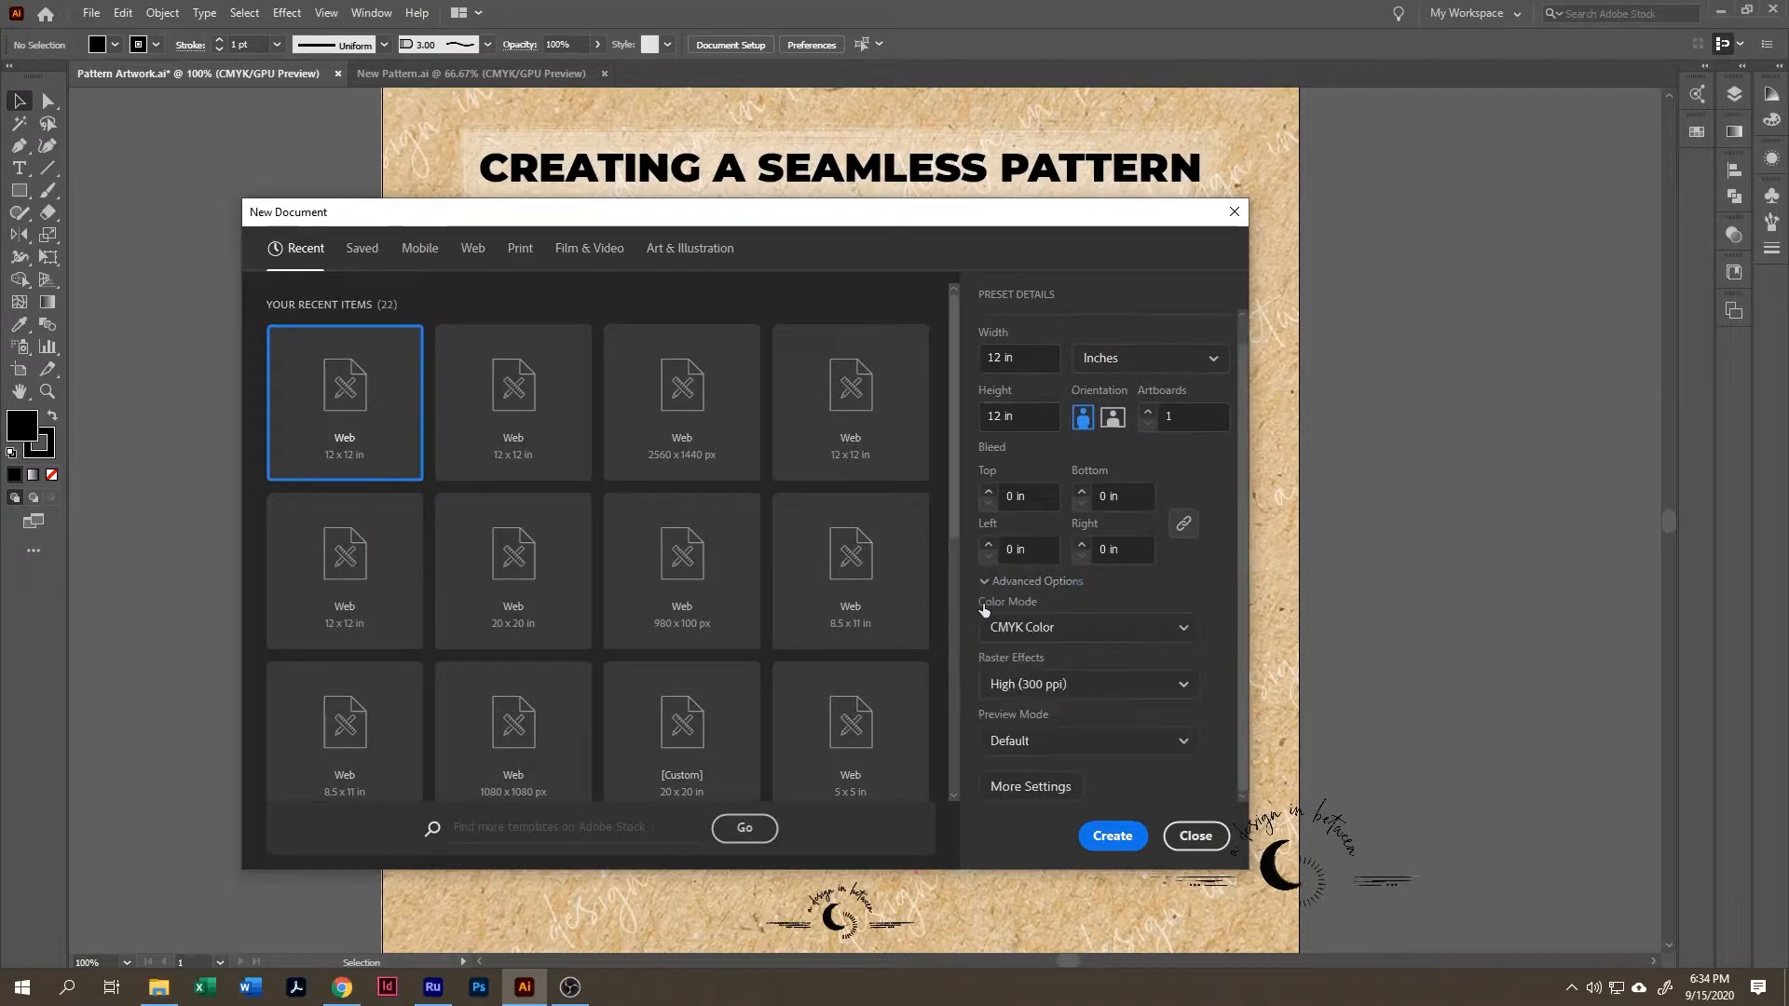
{"action": "left_click", "coordinate": [1064, 630]}
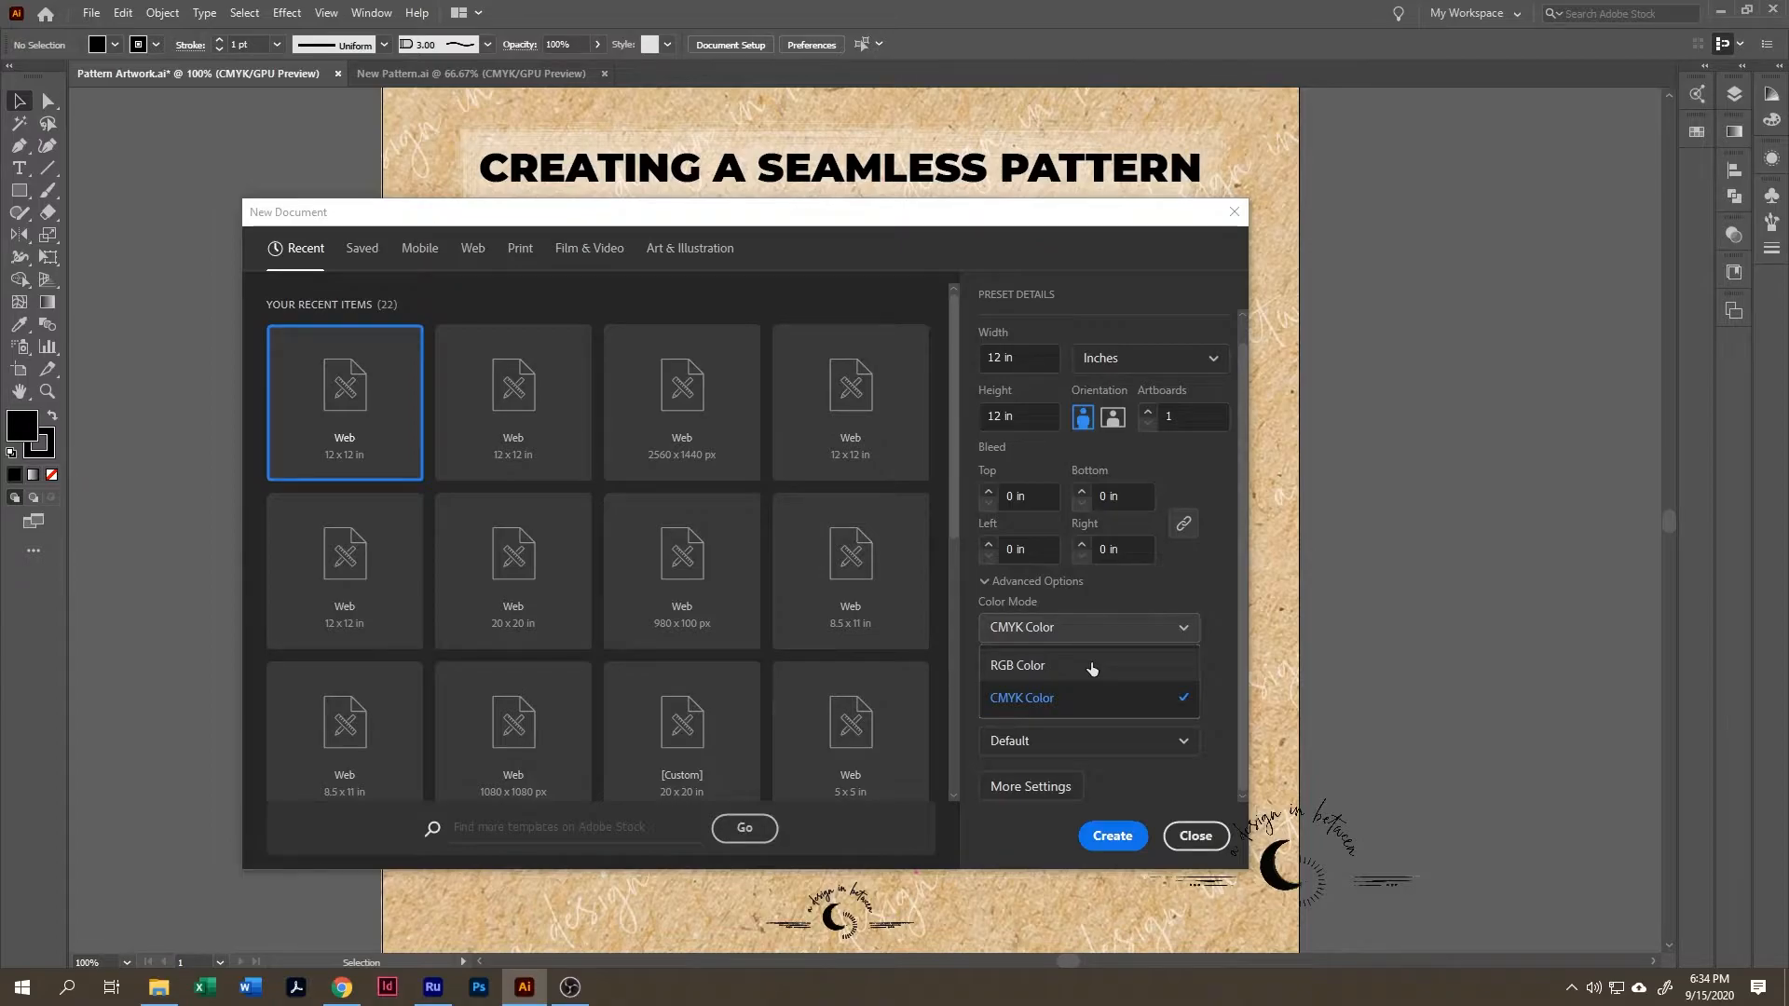
{"action": "left_click", "coordinate": [1198, 581]}
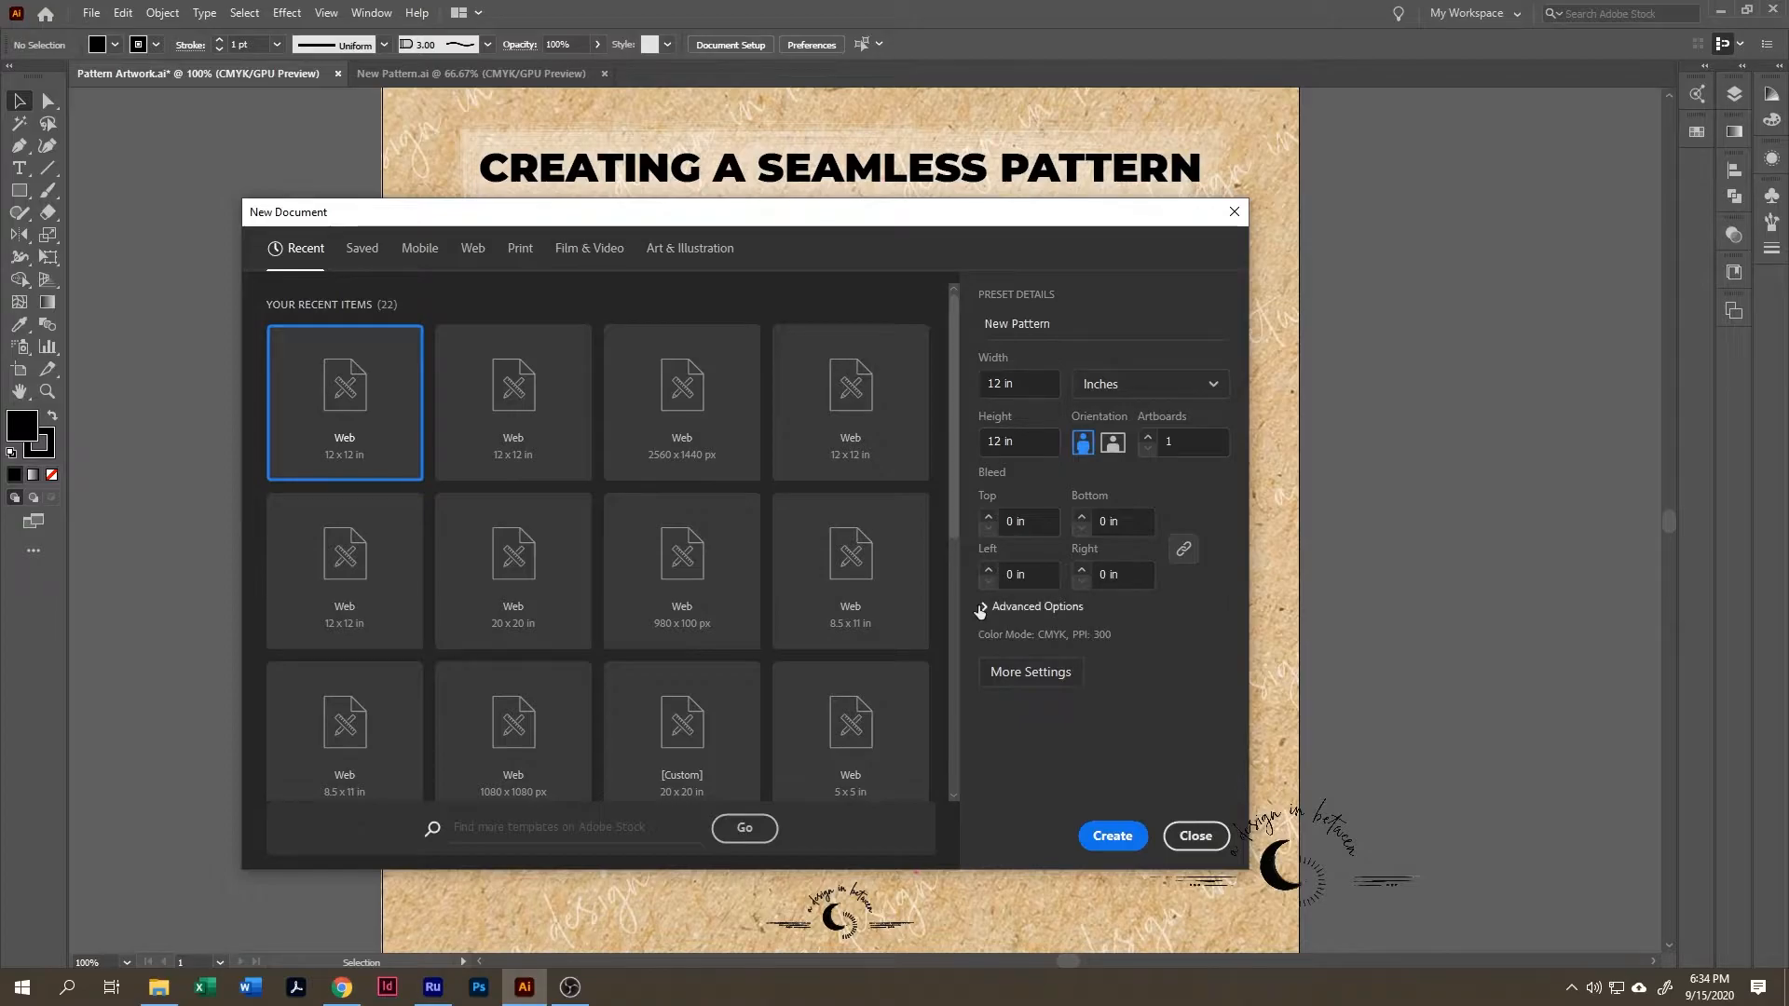
{"action": "left_click", "coordinate": [981, 607]}
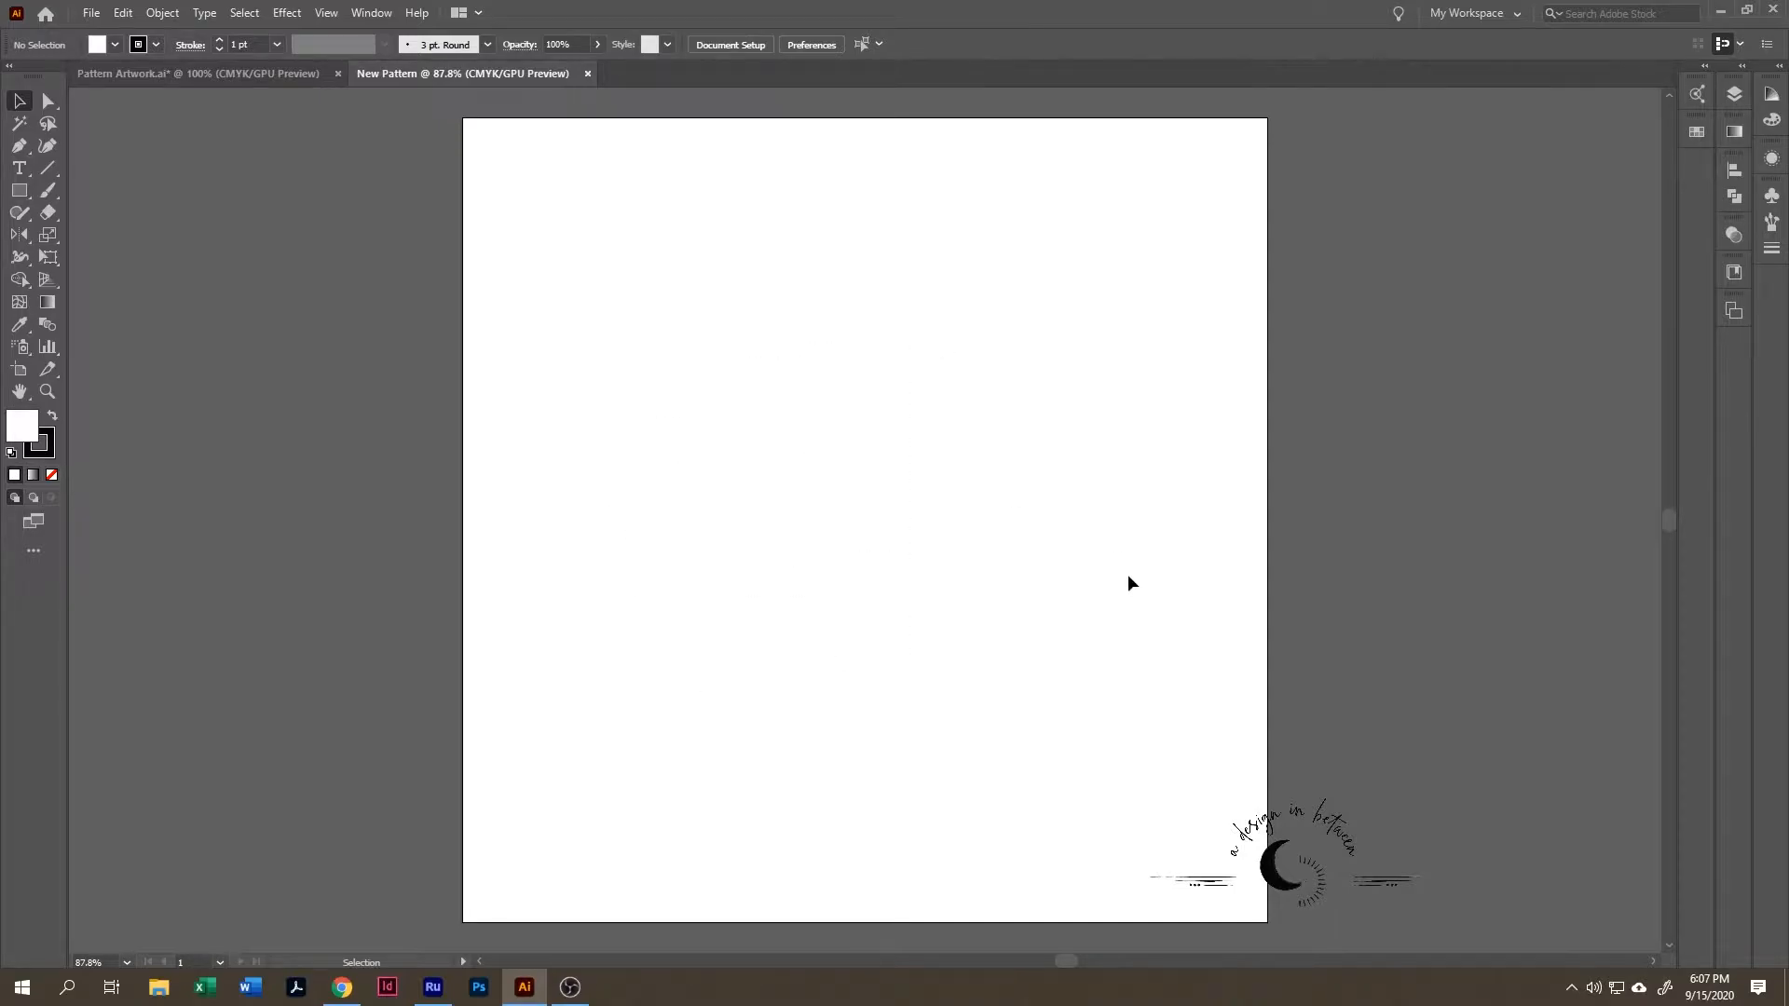
- Copy all the artwork from the Pattern Artwork document and paste it into the New Pattern document
{"action": "left_click", "coordinate": [254, 71]}
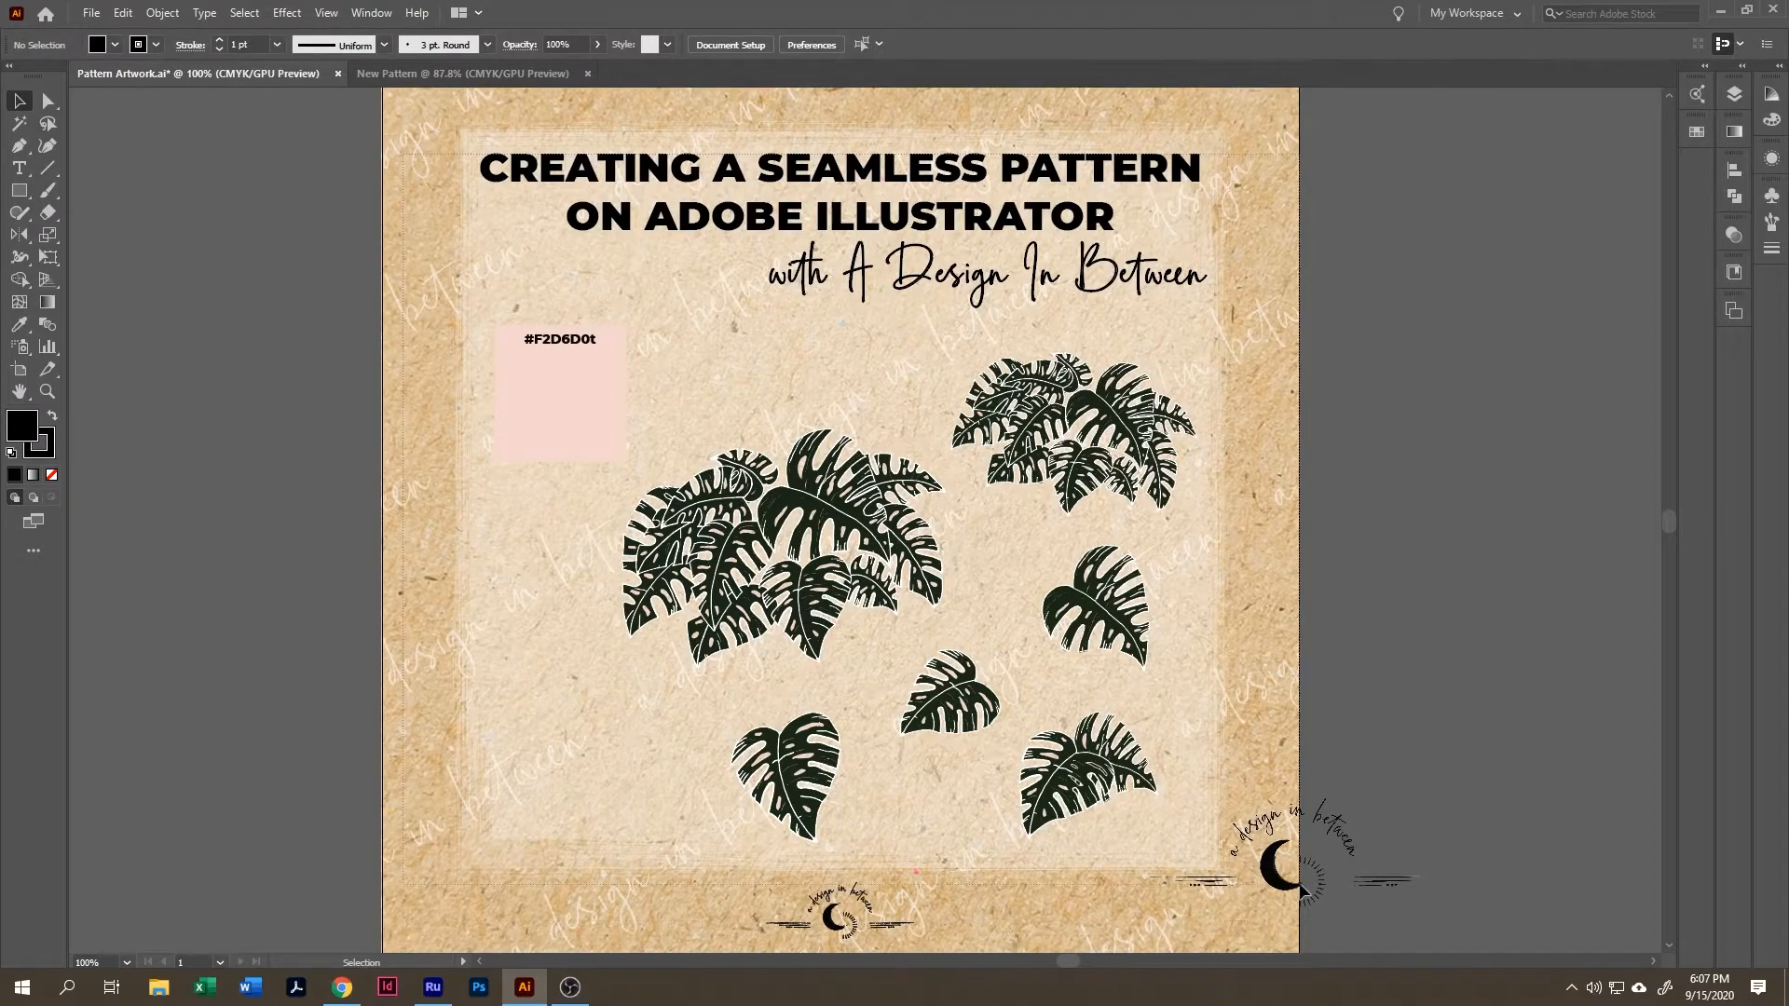
{"action": "key", "text": "ctrl+a"}
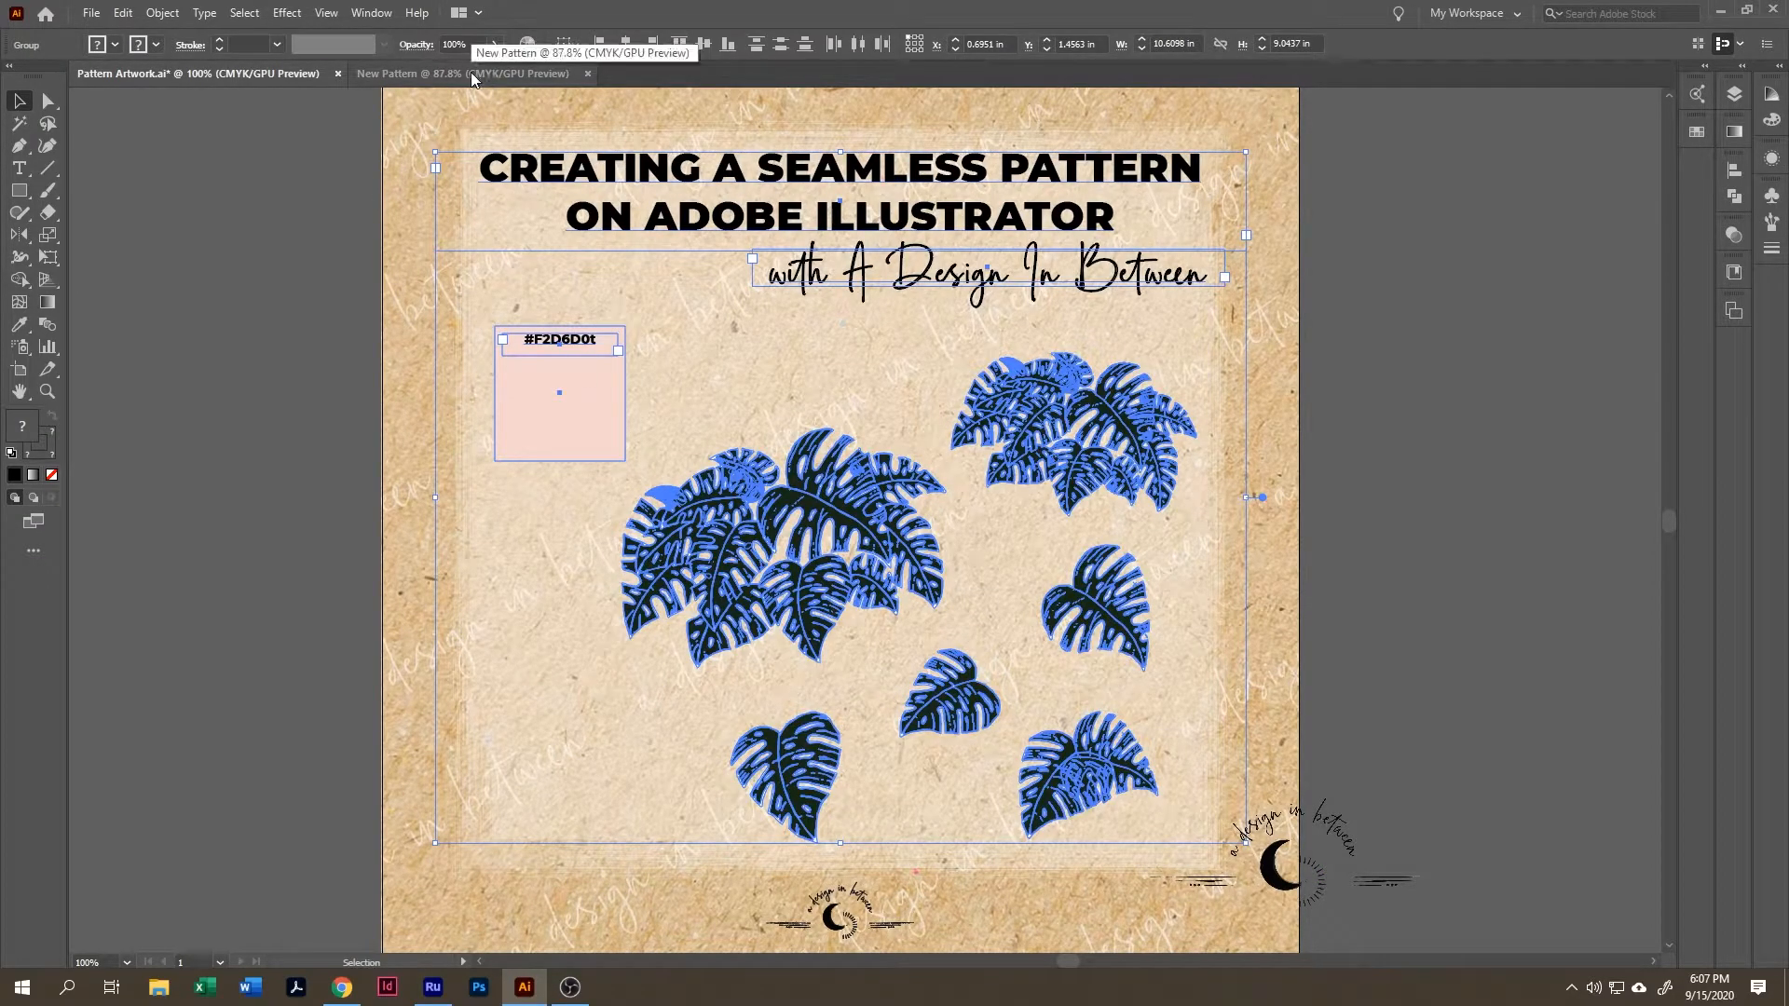
{"action": "left_click", "coordinate": [472, 74]}
{"action": "key", "text": "ctrl+minus"}
{"action": "key", "text": "ctrl+v"}
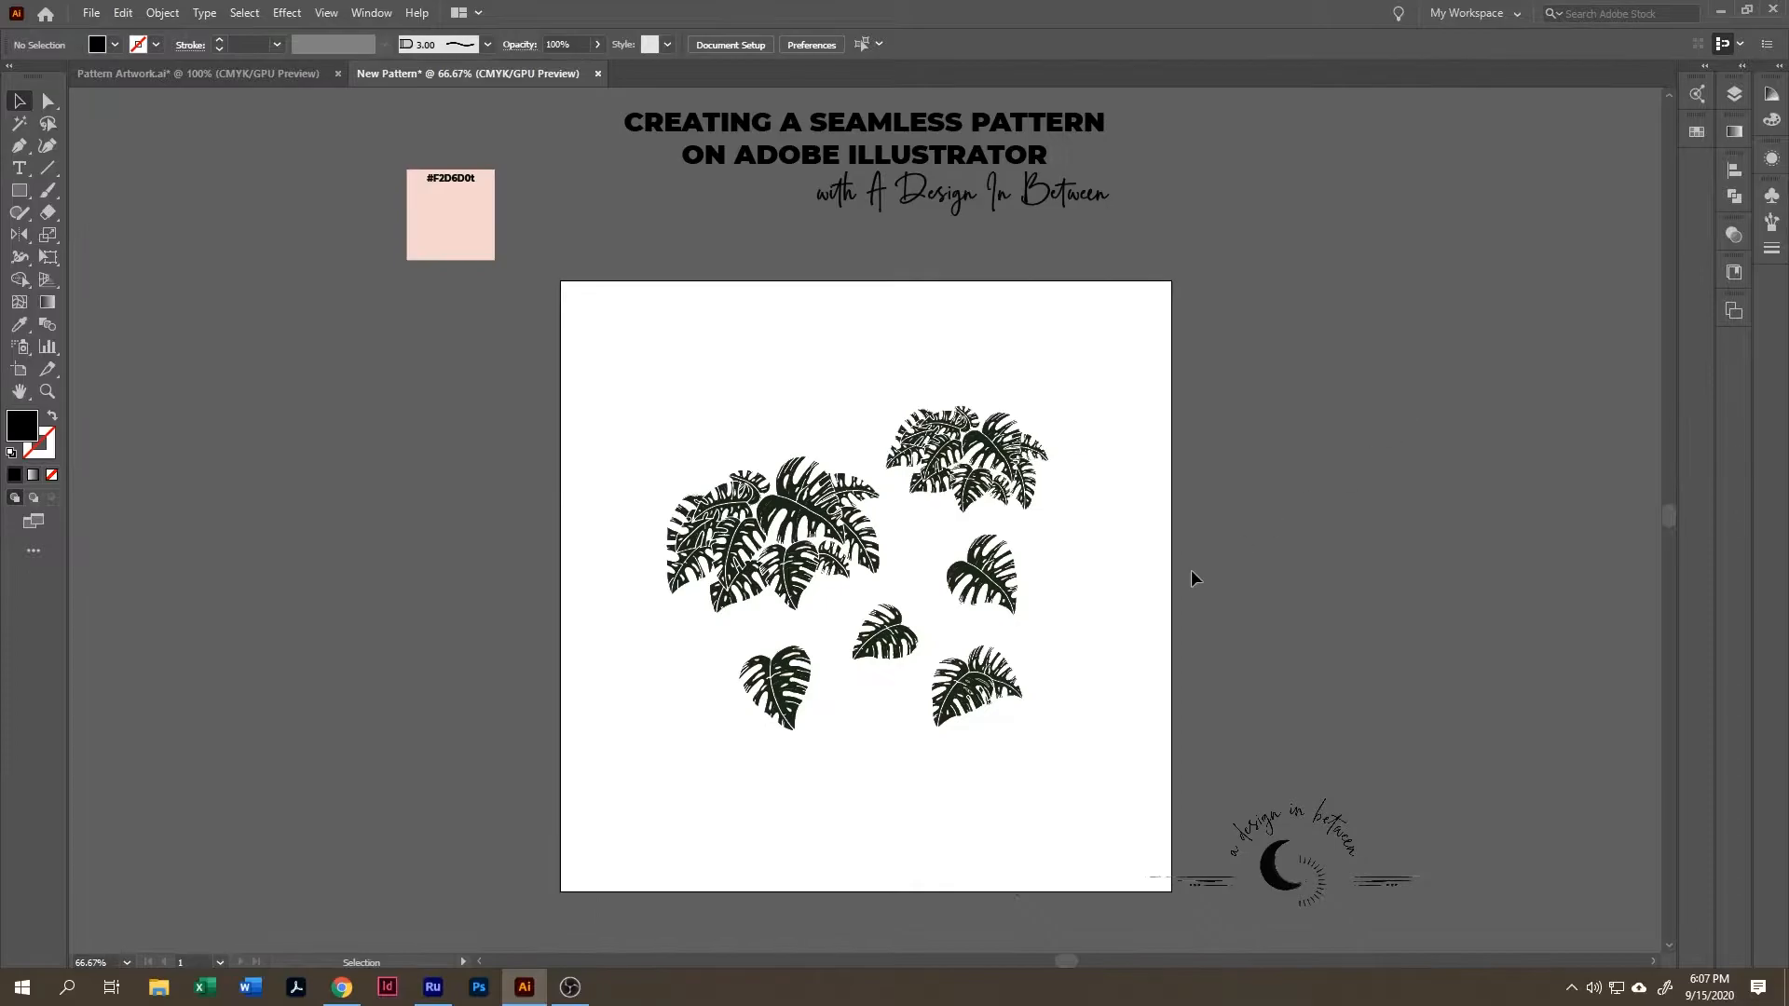
- Move all the leaf artwork together toward the artboard's upper-left corner
{"action": "left_click_drag", "start_coordinate": [1048, 731], "coordinate": [679, 384]}
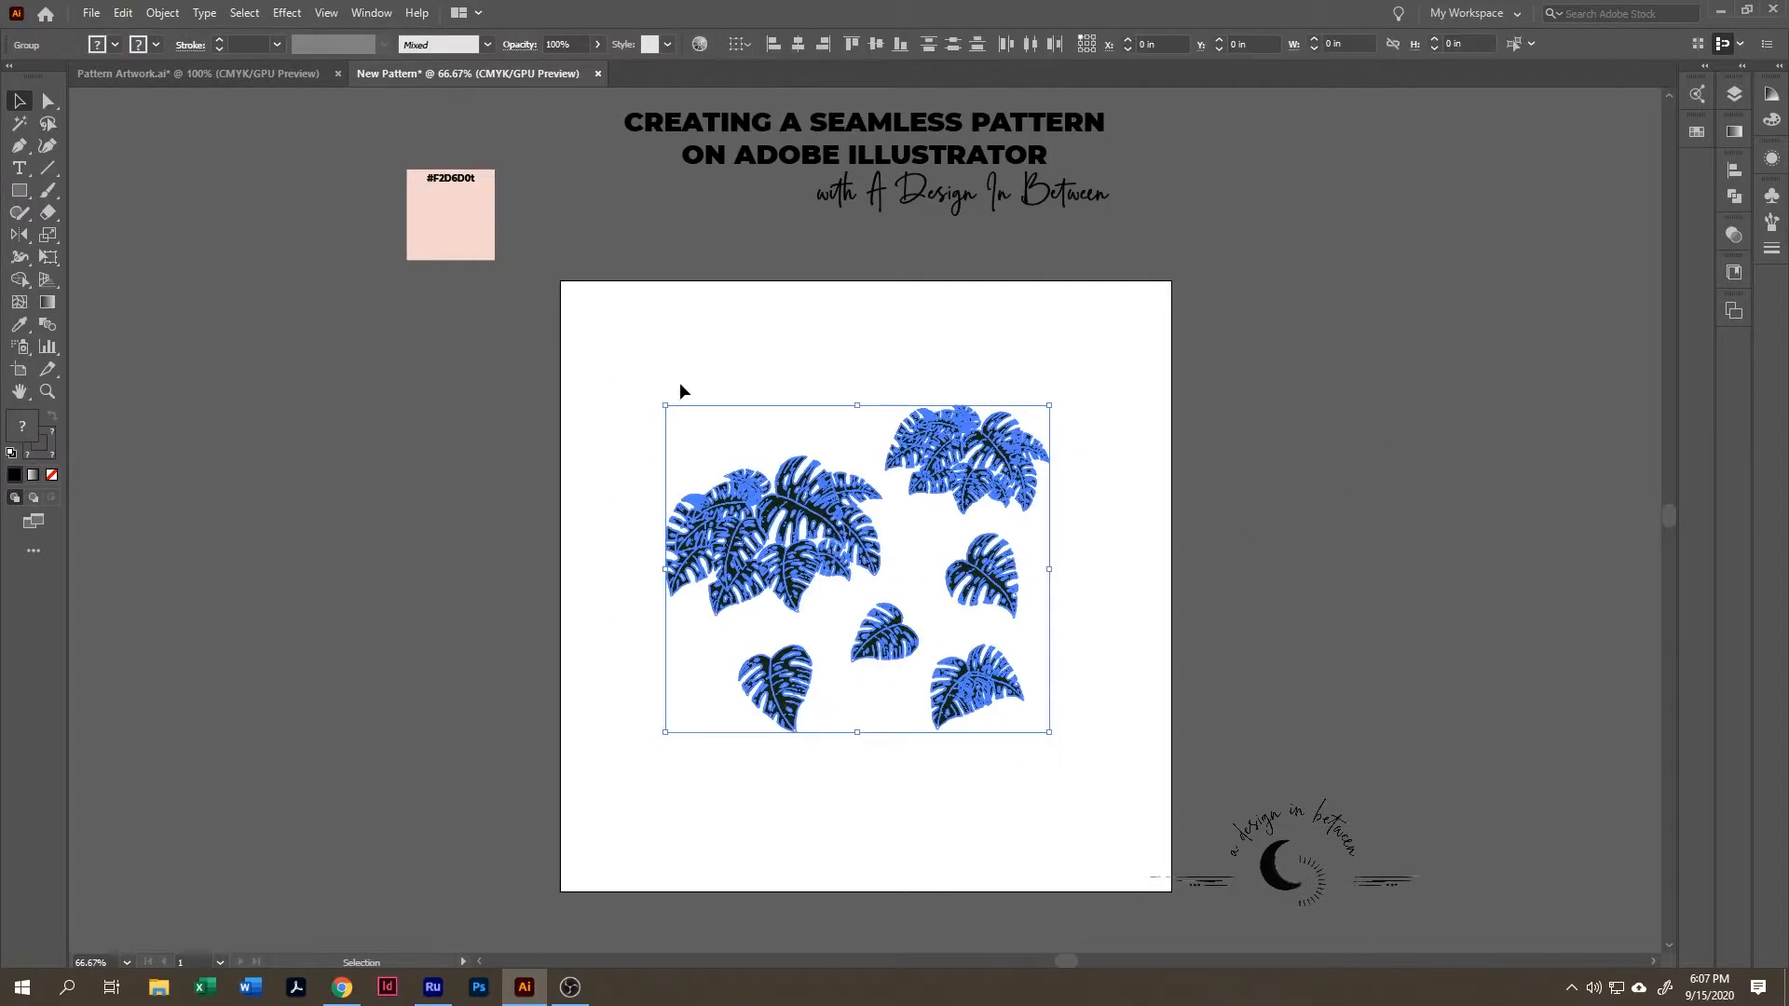
{"action": "left_click", "coordinate": [1115, 560]}
{"action": "left_click_drag", "start_coordinate": [1072, 754], "coordinate": [843, 577]}
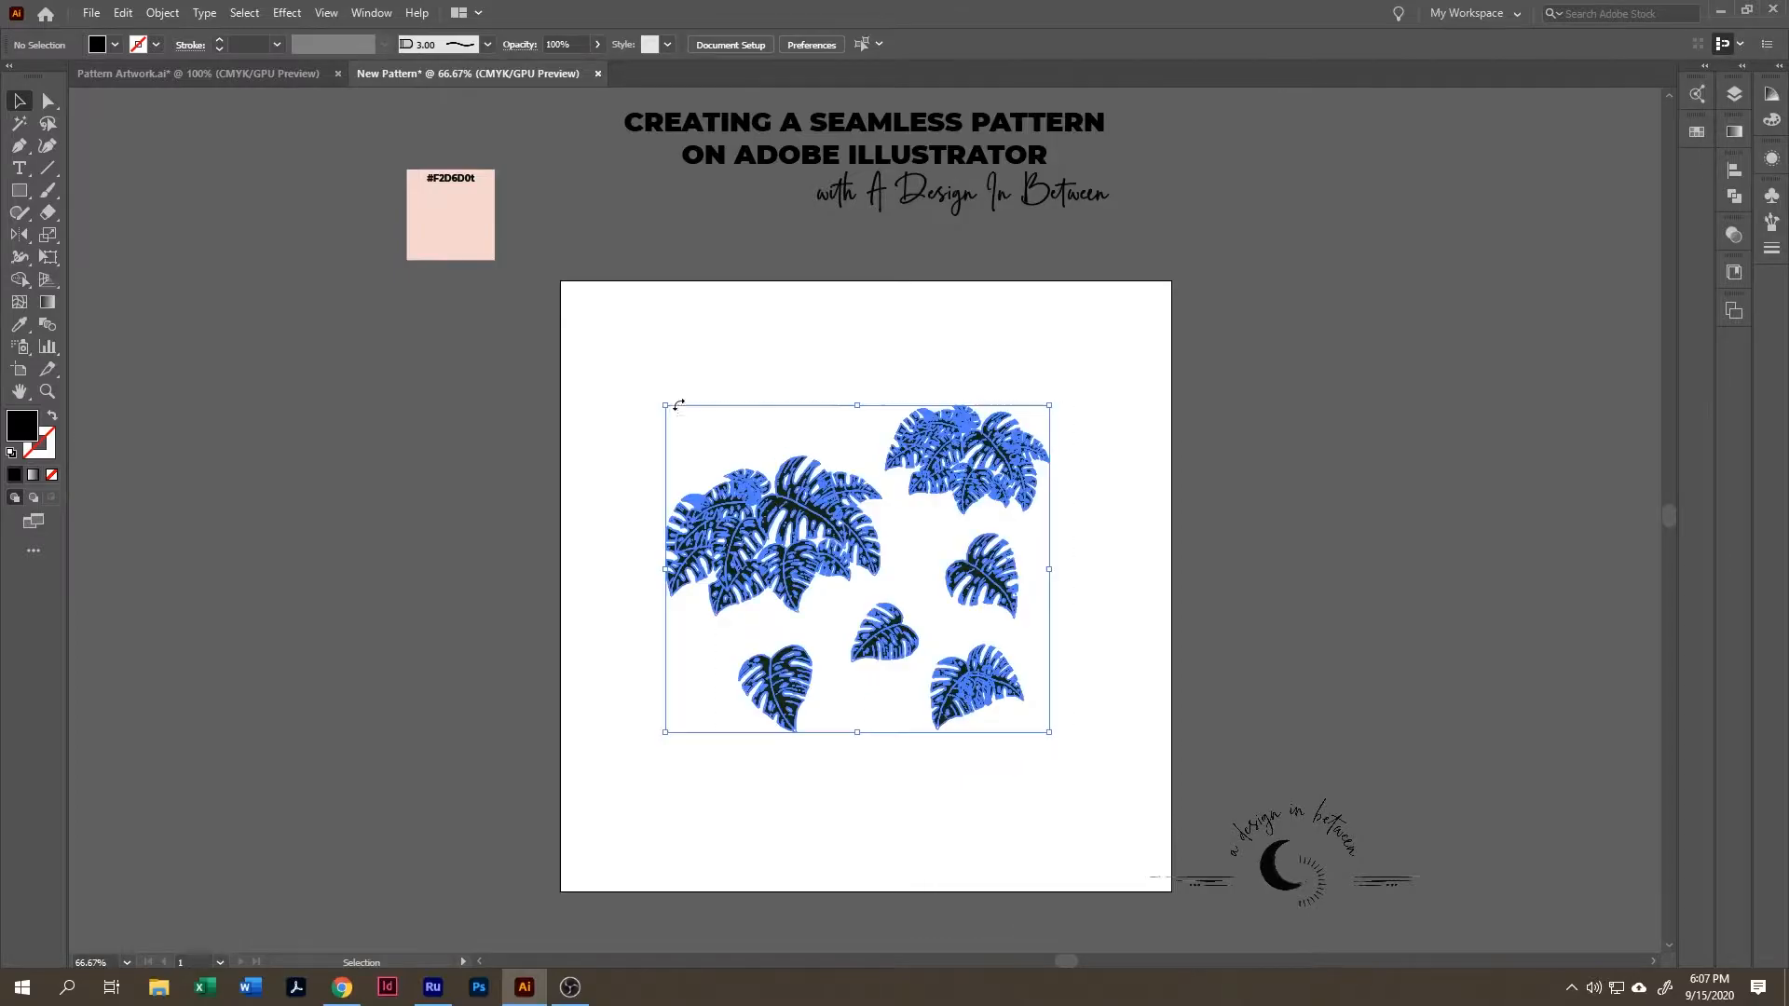
{"action": "left_click_drag", "start_coordinate": [955, 466], "coordinate": [789, 330]}
{"action": "left_click", "coordinate": [976, 481]}
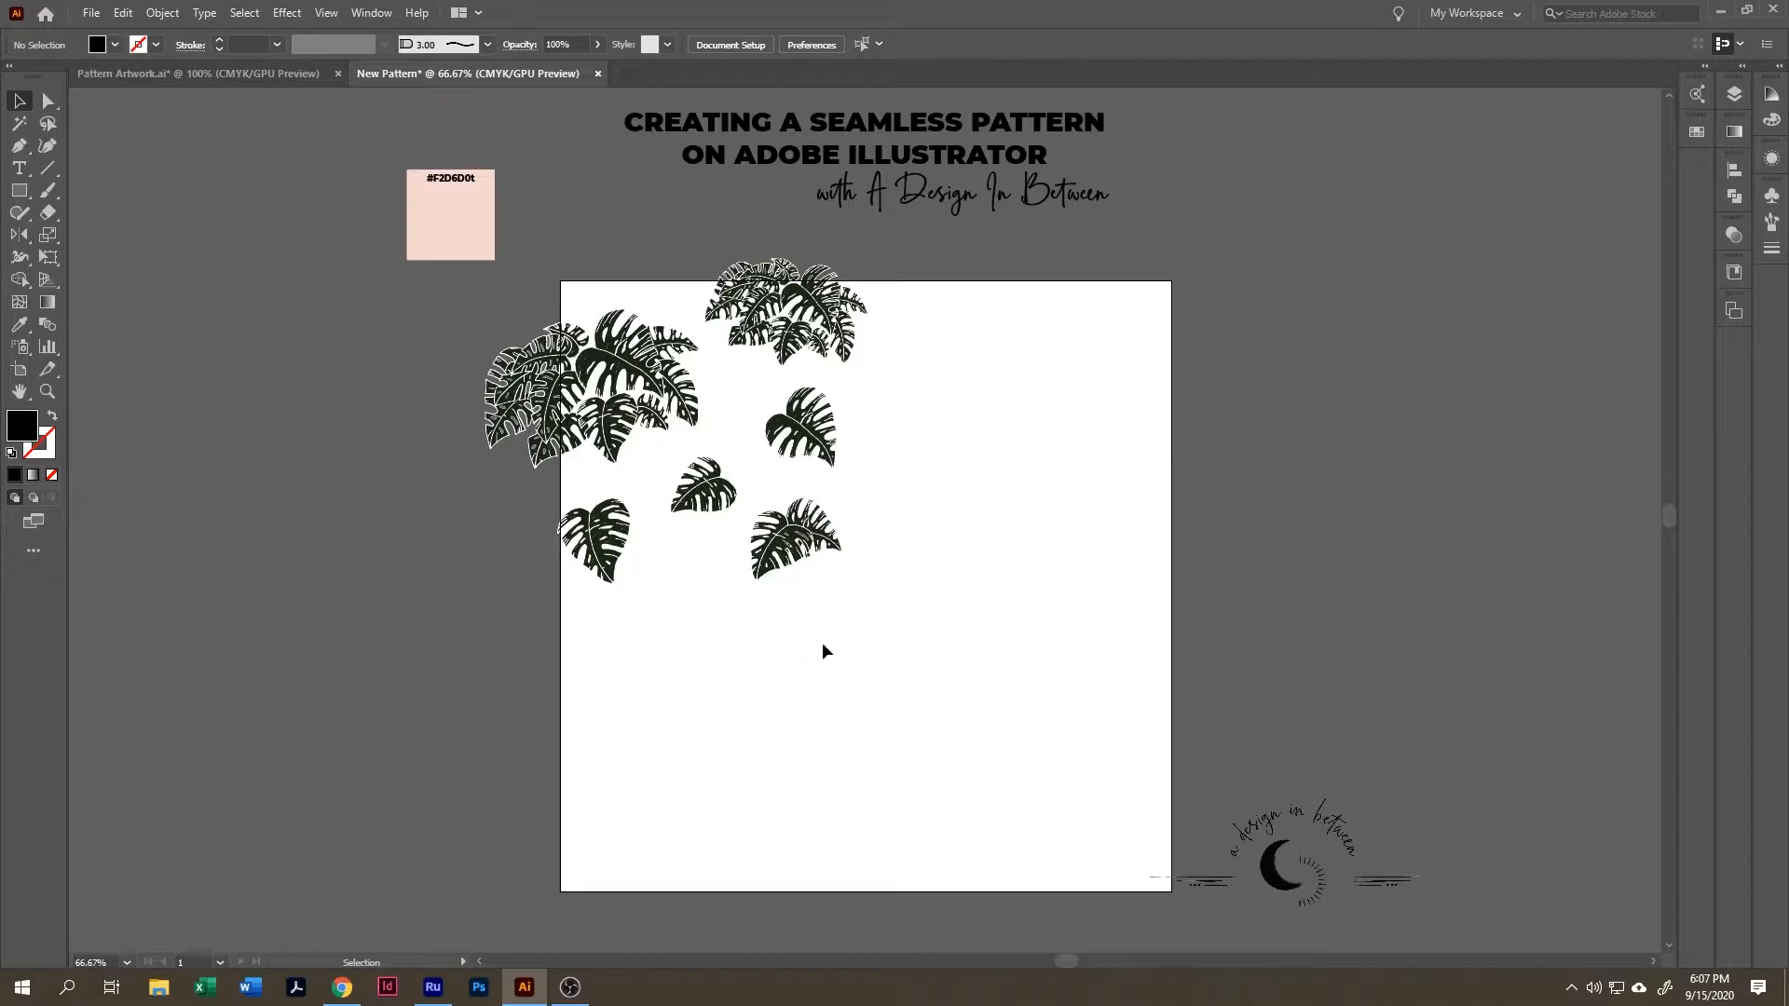
- Scale the whole set of leaves down proportionally and keep it at the artboard's upper-left corner
{"action": "left_click_drag", "start_coordinate": [892, 620], "coordinate": [562, 352]}
{"action": "left_click_drag", "start_coordinate": [870, 420], "coordinate": [815, 419]}
{"action": "left_click_drag", "start_coordinate": [641, 410], "coordinate": [617, 370]}
{"action": "left_click", "coordinate": [914, 479]}
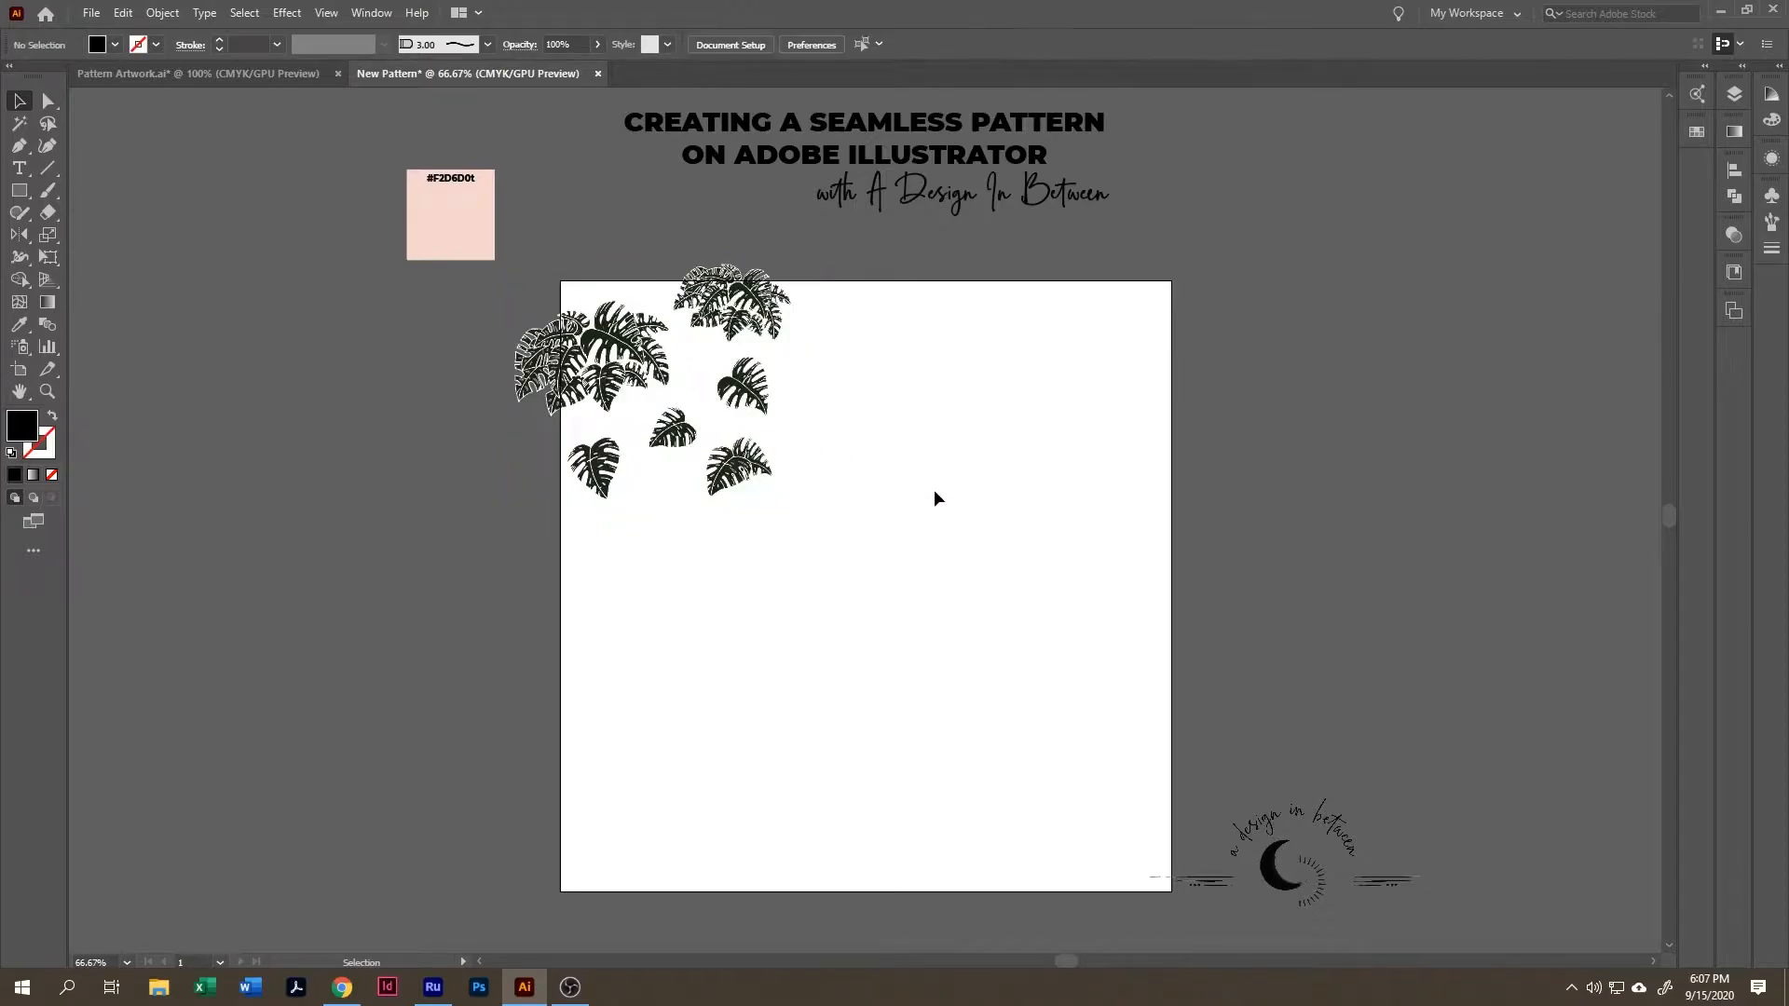
- Display the rulers around the New Pattern document
{"action": "left_click_drag", "start_coordinate": [934, 509], "coordinate": [936, 509]}
{"action": "key", "text": "a"}
{"action": "key", "text": "ctrl+r"}
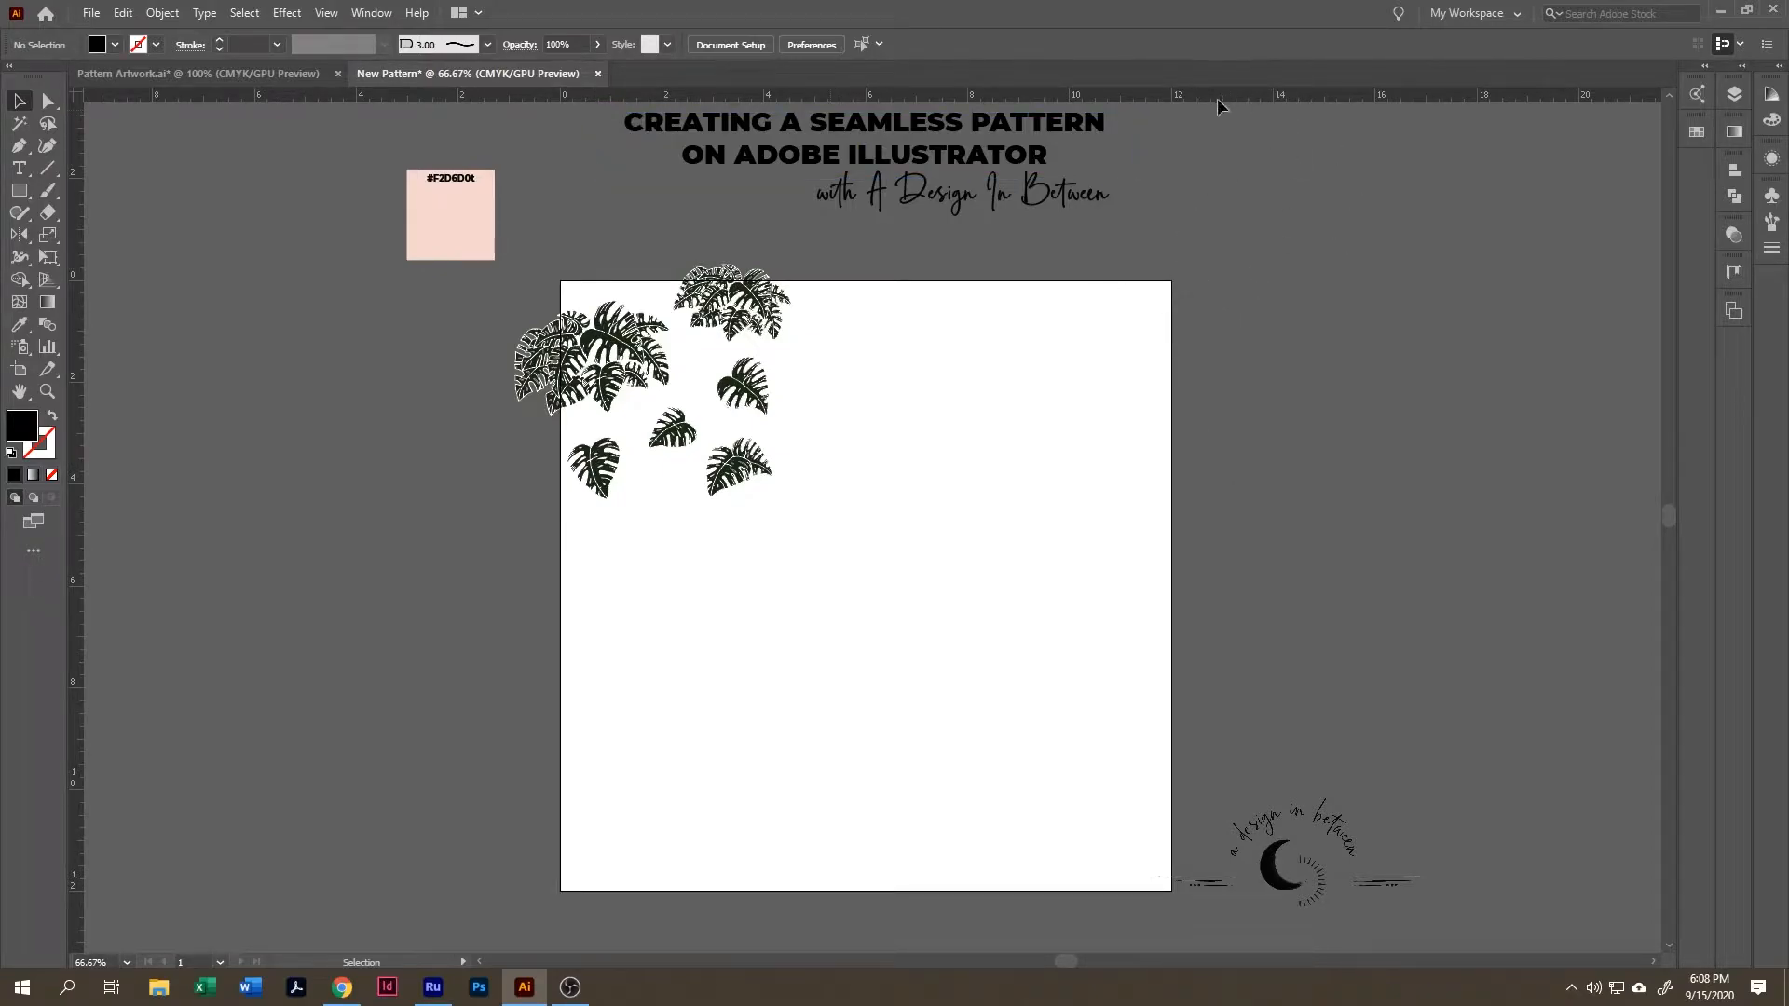
- Shift the large leaf cluster and the heart-shaped leaf below it so both overlap the artboard's left edge
{"action": "scroll", "coordinate": [1110, 250], "scroll_direction": "down", "scroll_amount": 5}
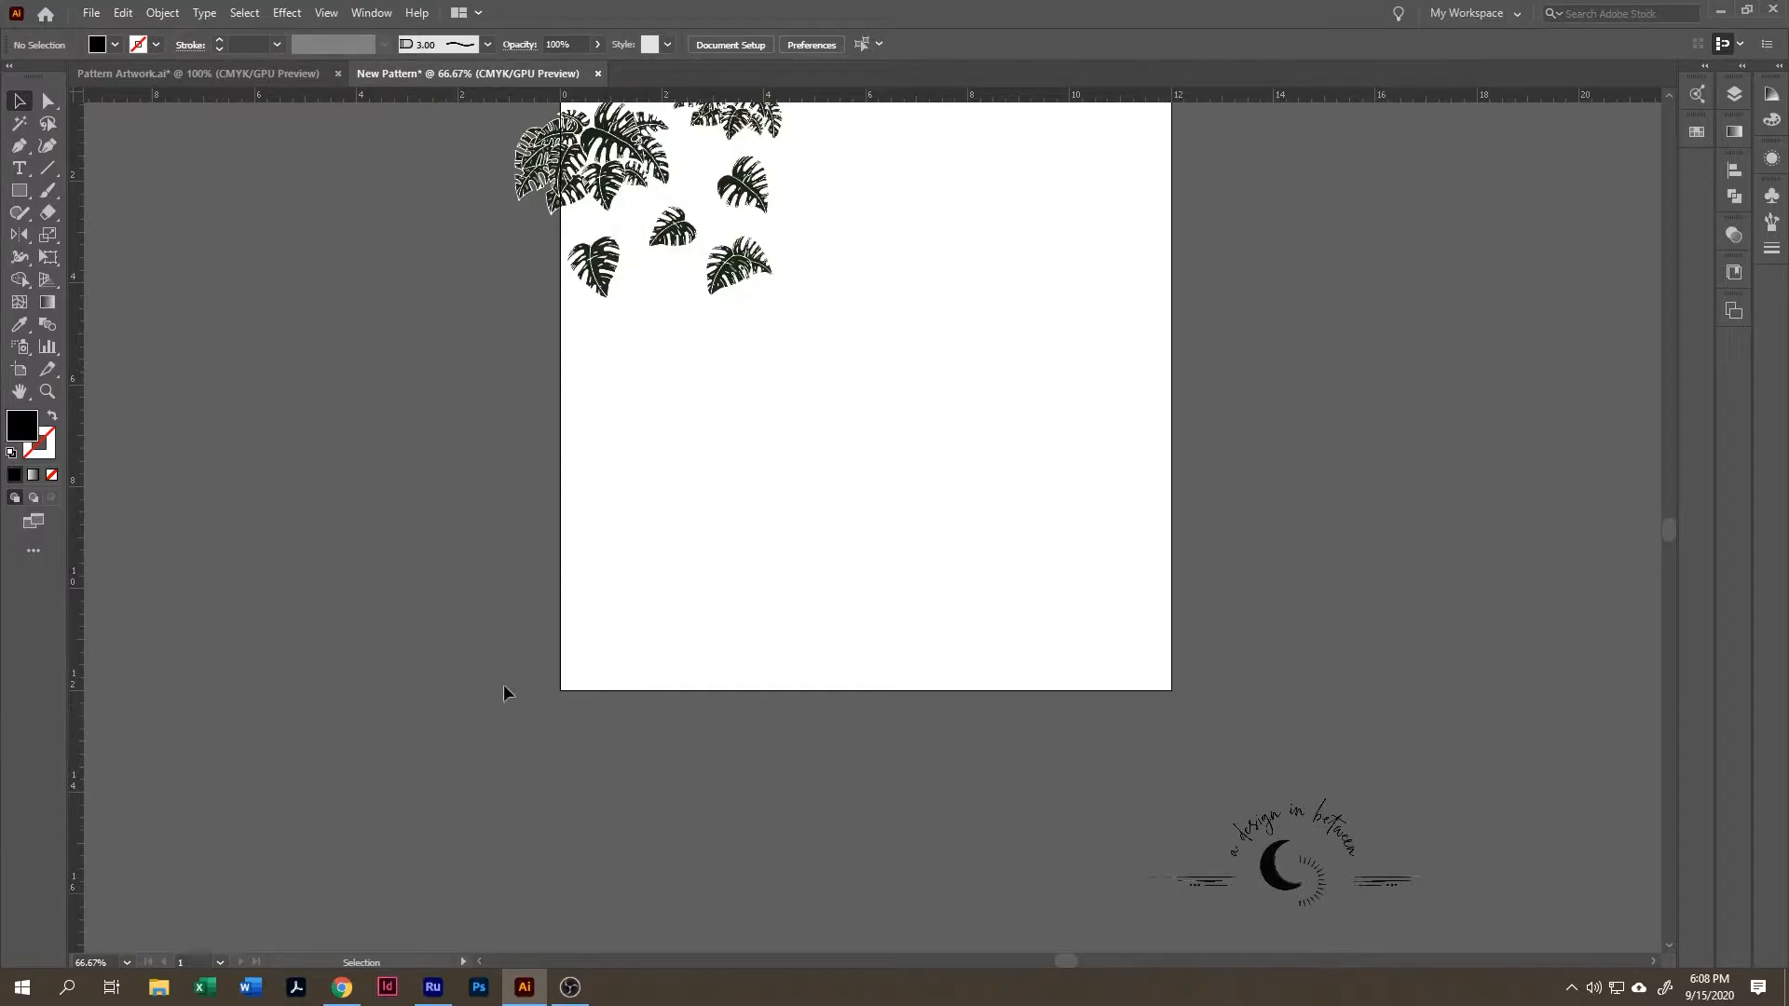
{"action": "scroll", "coordinate": [1063, 468], "scroll_direction": "up", "scroll_amount": 5}
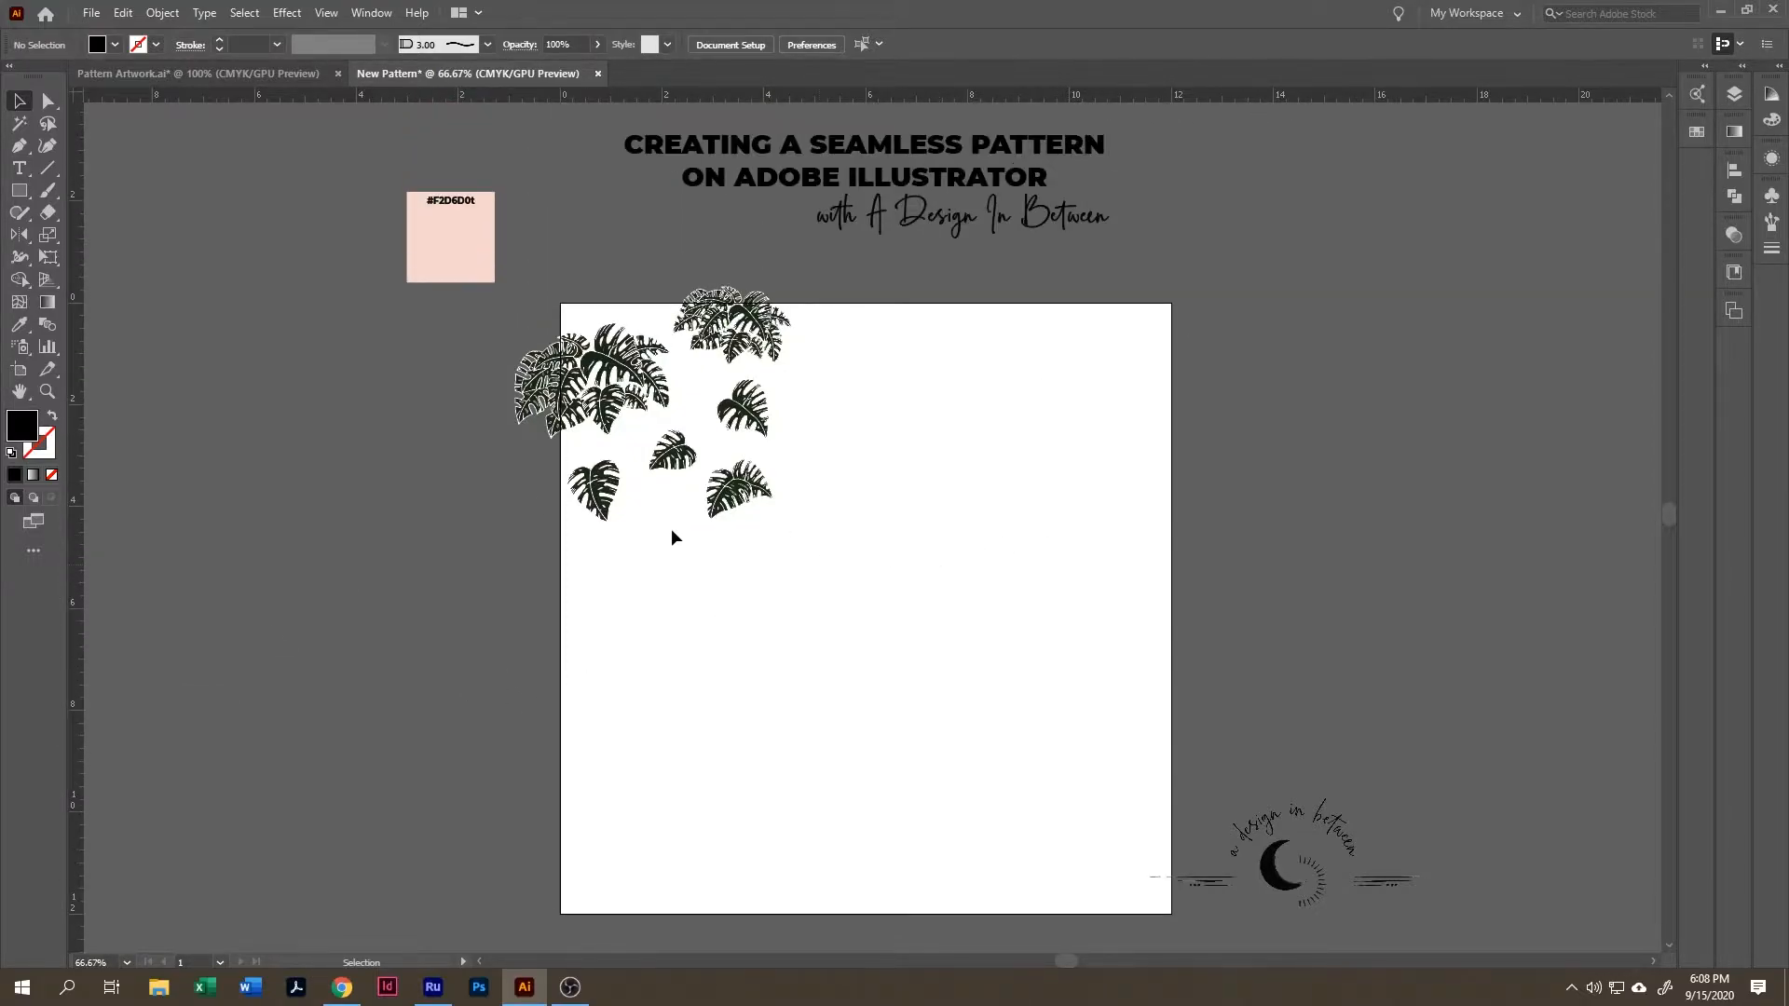
{"action": "left_click", "coordinate": [589, 429]}
{"action": "left_click_drag", "start_coordinate": [590, 429], "coordinate": [568, 424]}
{"action": "left_click", "coordinate": [739, 639]}
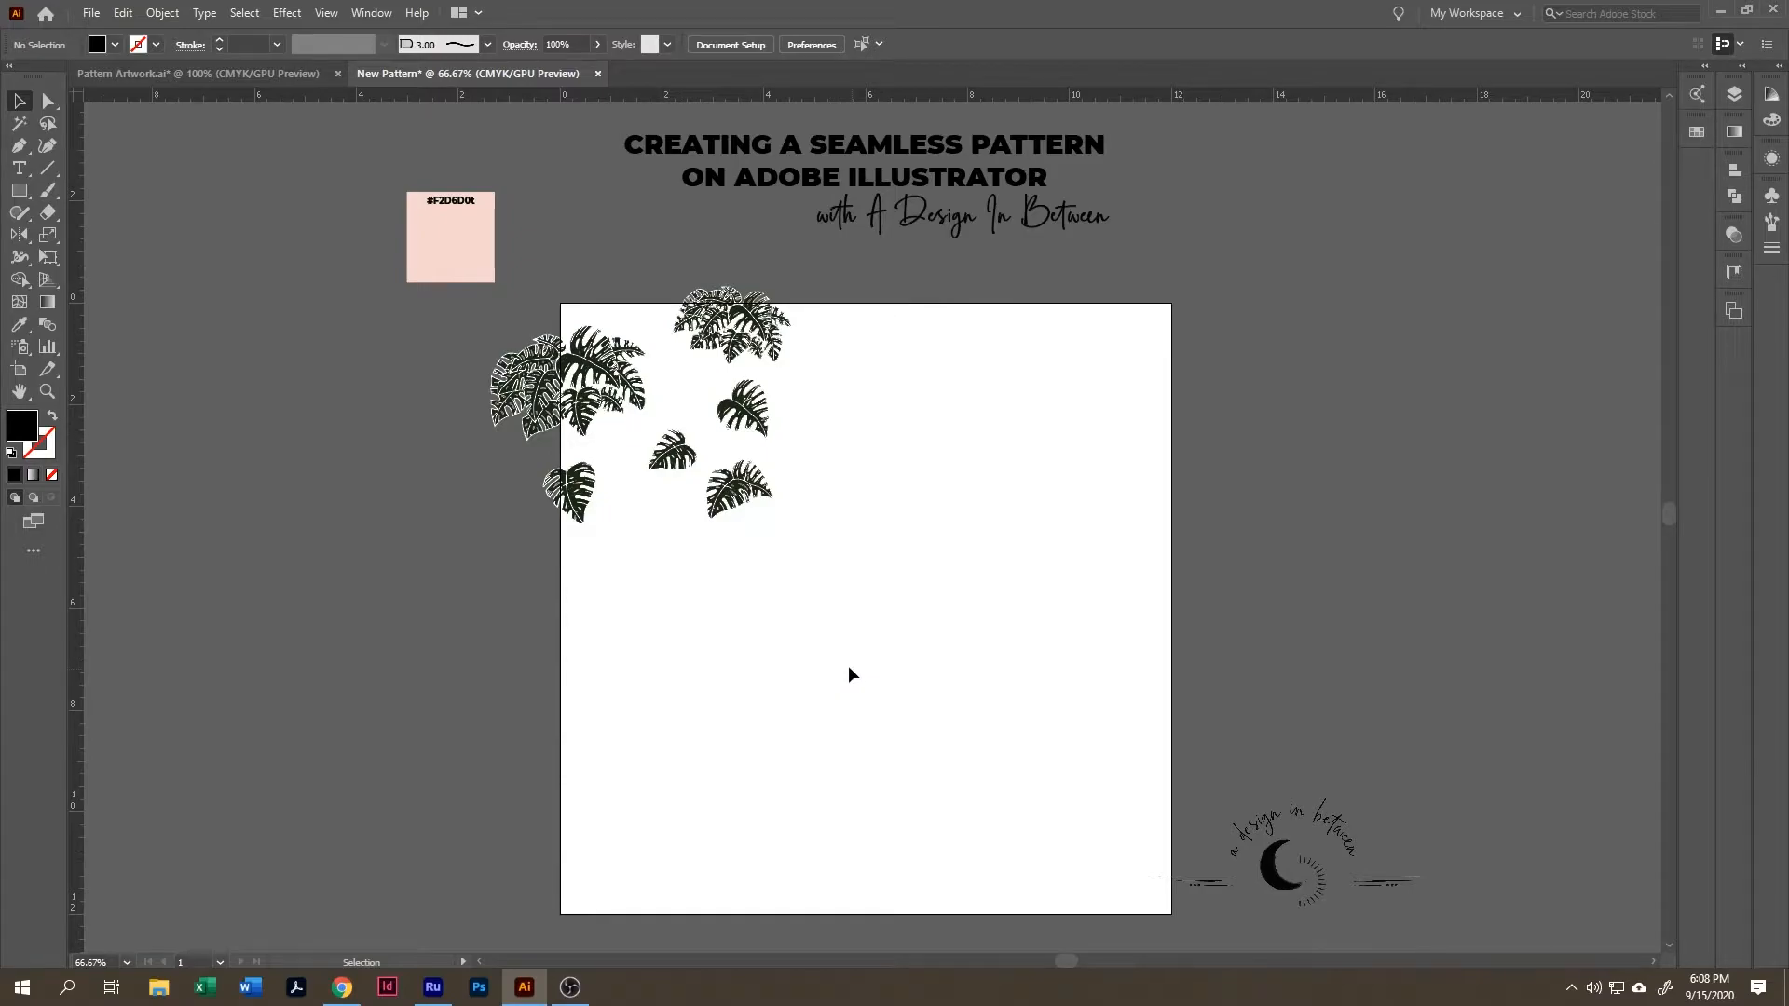
- Duplicate the leaf set and spread the copies down the artboard's left edge and into its interior
{"action": "left_click_drag", "start_coordinate": [814, 641], "coordinate": [562, 321]}
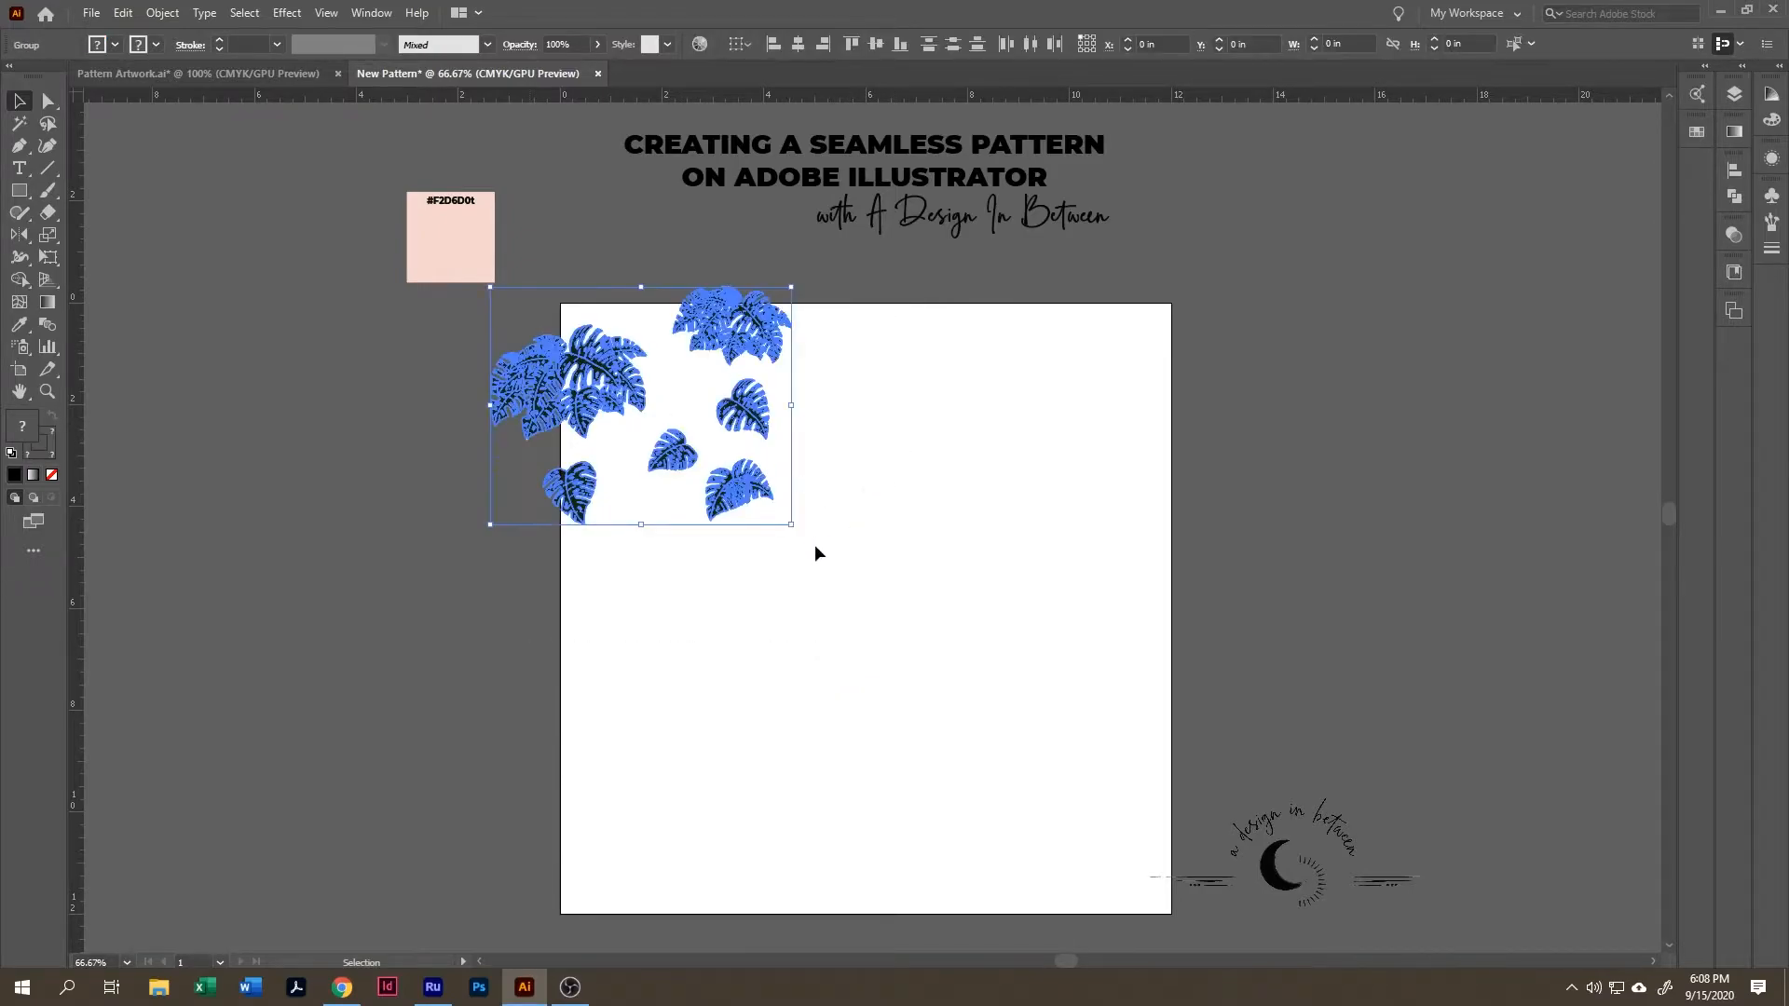
{"action": "left_click", "coordinate": [900, 575]}
{"action": "left_click_drag", "start_coordinate": [847, 551], "coordinate": [593, 583]}
{"action": "left_click", "coordinate": [696, 618]}
{"action": "left_click_drag", "start_coordinate": [570, 491], "coordinate": [561, 766]}
{"action": "left_click_drag", "start_coordinate": [568, 382], "coordinate": [923, 731]}
{"action": "left_click", "coordinate": [708, 792]}
{"action": "left_click_drag", "start_coordinate": [981, 671], "coordinate": [943, 699]}
{"action": "left_click_drag", "start_coordinate": [901, 742], "coordinate": [724, 610]}
{"action": "left_click_drag", "start_coordinate": [620, 768], "coordinate": [480, 577]}
- Place a fan-shaped leaf and a single leaf so they overlap the artboard's top edge
{"action": "left_click_drag", "start_coordinate": [595, 654], "coordinate": [885, 584]}
{"action": "left_click_drag", "start_coordinate": [859, 600], "coordinate": [858, 319]}
{"action": "left_click_drag", "start_coordinate": [886, 501], "coordinate": [997, 303]}
- Turn one heart-shaped leaf to point left and position it below the fan-shaped leaf on the top edge
{"action": "double_click", "coordinate": [19, 235]}
{"action": "left_click", "coordinate": [1069, 515]}
{"action": "left_click", "coordinate": [19, 101]}
{"action": "left_click_drag", "start_coordinate": [889, 445], "coordinate": [897, 410]}
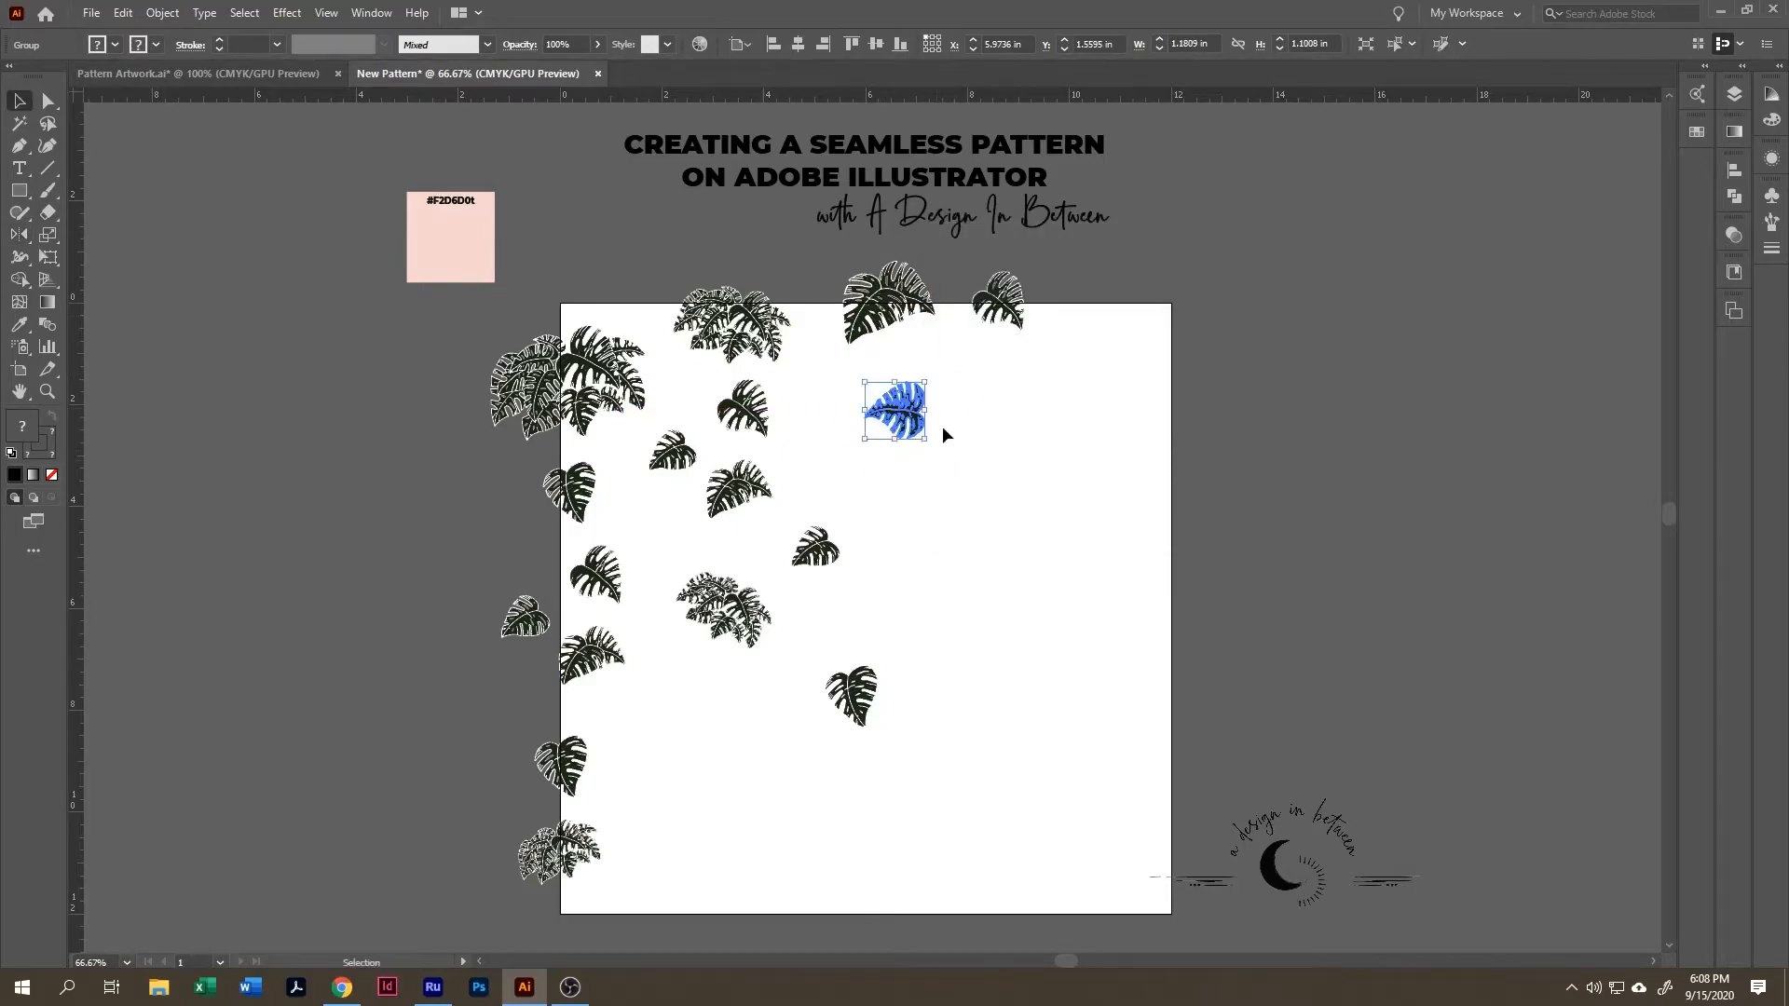
- Reposition leaves and a leaf cluster to fill the gaps in the artboard's interior
{"action": "left_click_drag", "start_coordinate": [816, 547], "coordinate": [844, 526]}
{"action": "left_click_drag", "start_coordinate": [852, 696], "coordinate": [690, 703]}
{"action": "left_click_drag", "start_coordinate": [725, 610], "coordinate": [995, 513]}
- Arrange four single leaves across the artboard's top edge, with a small leaf cluster below them
{"action": "left_click_drag", "start_coordinate": [851, 696], "coordinate": [1102, 303]}
{"action": "left_click_drag", "start_coordinate": [760, 337], "coordinate": [1054, 384]}
{"action": "left_click_drag", "start_coordinate": [888, 305], "coordinate": [731, 310]}
{"action": "left_click_drag", "start_coordinate": [1000, 303], "coordinate": [894, 300]}
{"action": "left_click_drag", "start_coordinate": [1029, 373], "coordinate": [892, 407]}
{"action": "left_click_drag", "start_coordinate": [909, 412], "coordinate": [1022, 300]}
- Place the large cluster in the artboard's lower interior, a fan-shaped leaf right of centre and a small leaf near the upper right
{"action": "left_click_drag", "start_coordinate": [996, 510], "coordinate": [759, 787]}
{"action": "scroll", "coordinate": [1046, 657], "scroll_direction": "down", "scroll_amount": 1}
{"action": "left_click_drag", "start_coordinate": [739, 445], "coordinate": [970, 503]}
{"action": "left_click_drag", "start_coordinate": [1009, 469], "coordinate": [1030, 485]}
{"action": "left_click_drag", "start_coordinate": [1103, 261], "coordinate": [1027, 369]}
{"action": "left_click_drag", "start_coordinate": [825, 701], "coordinate": [816, 713]}
{"action": "left_click", "coordinate": [946, 713]}
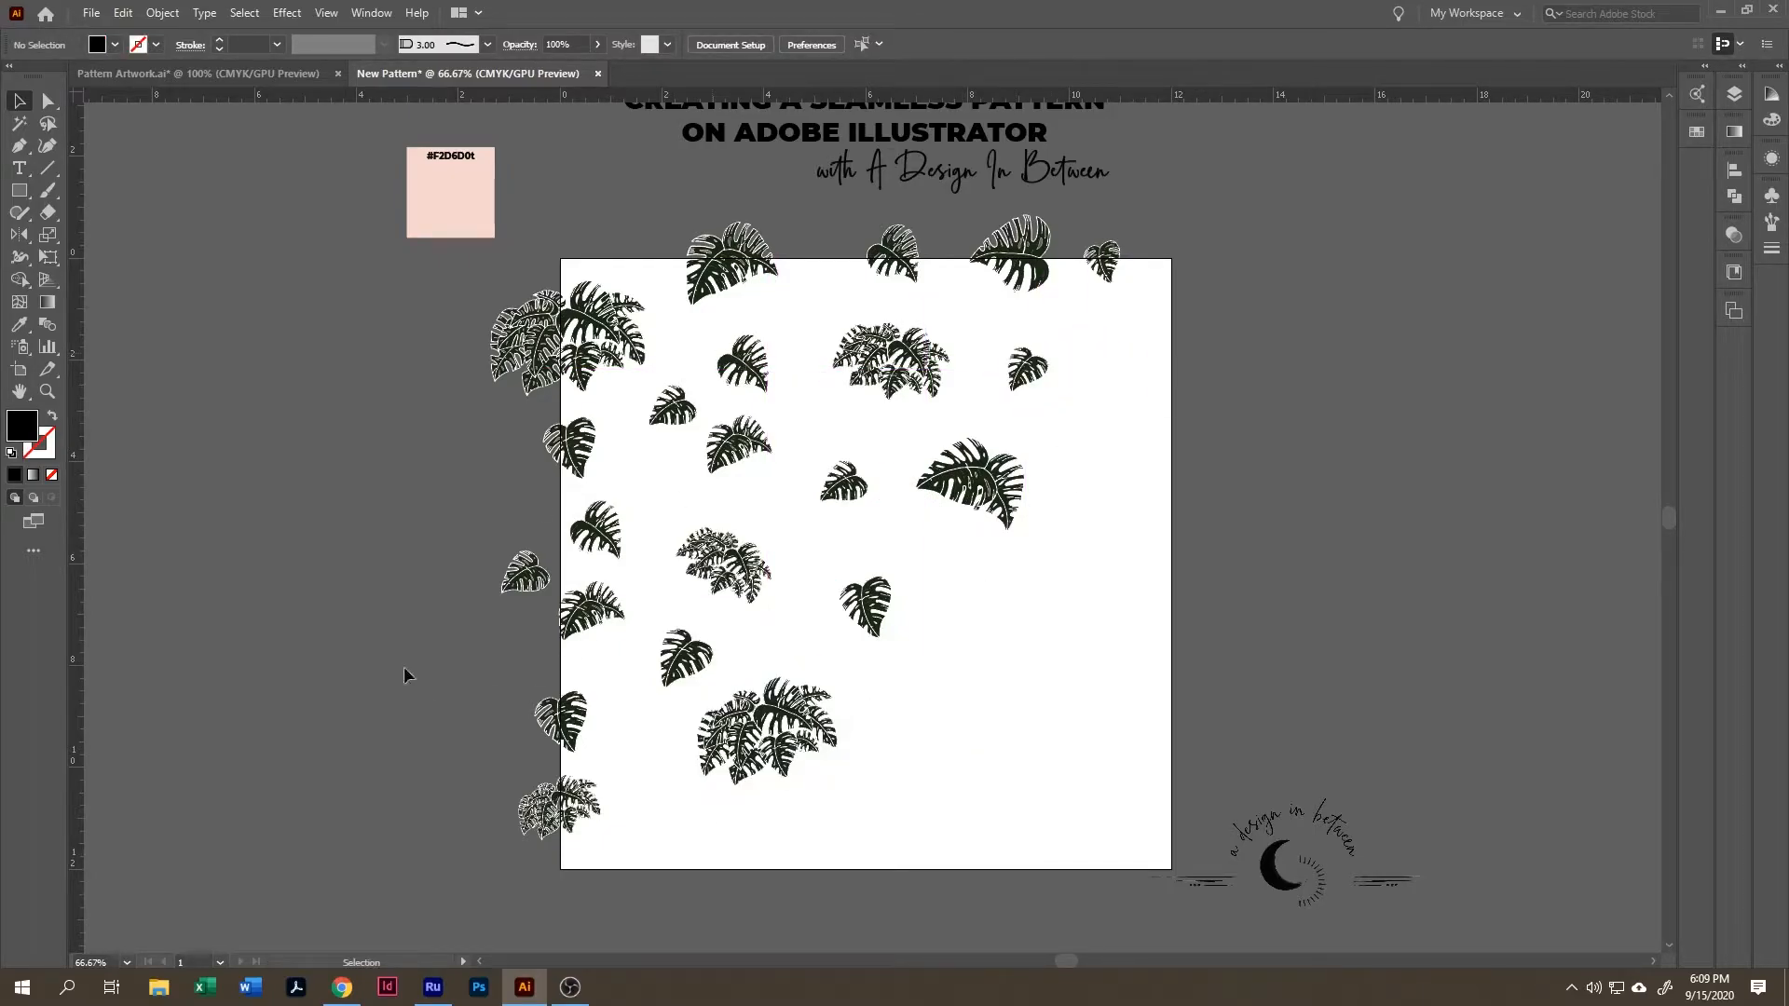
{"action": "scroll", "coordinate": [417, 663], "scroll_direction": "up", "scroll_amount": 1}
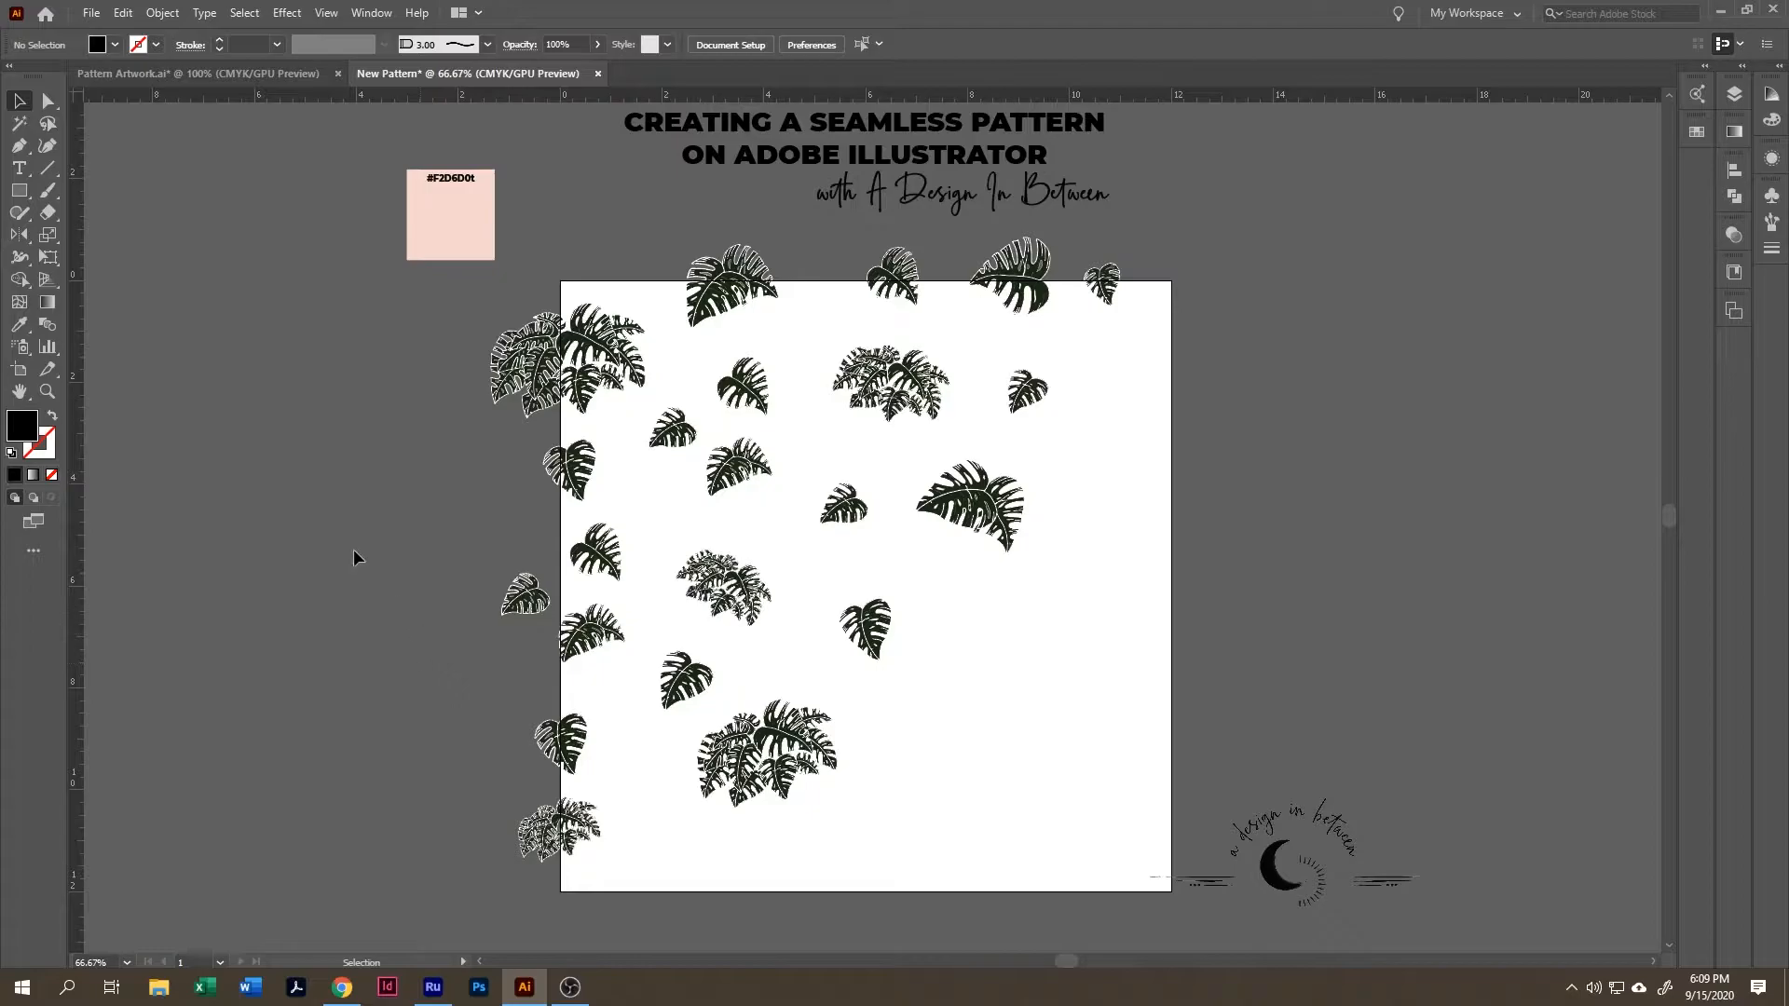
{"action": "left_click_drag", "start_coordinate": [454, 317], "coordinate": [617, 887]}
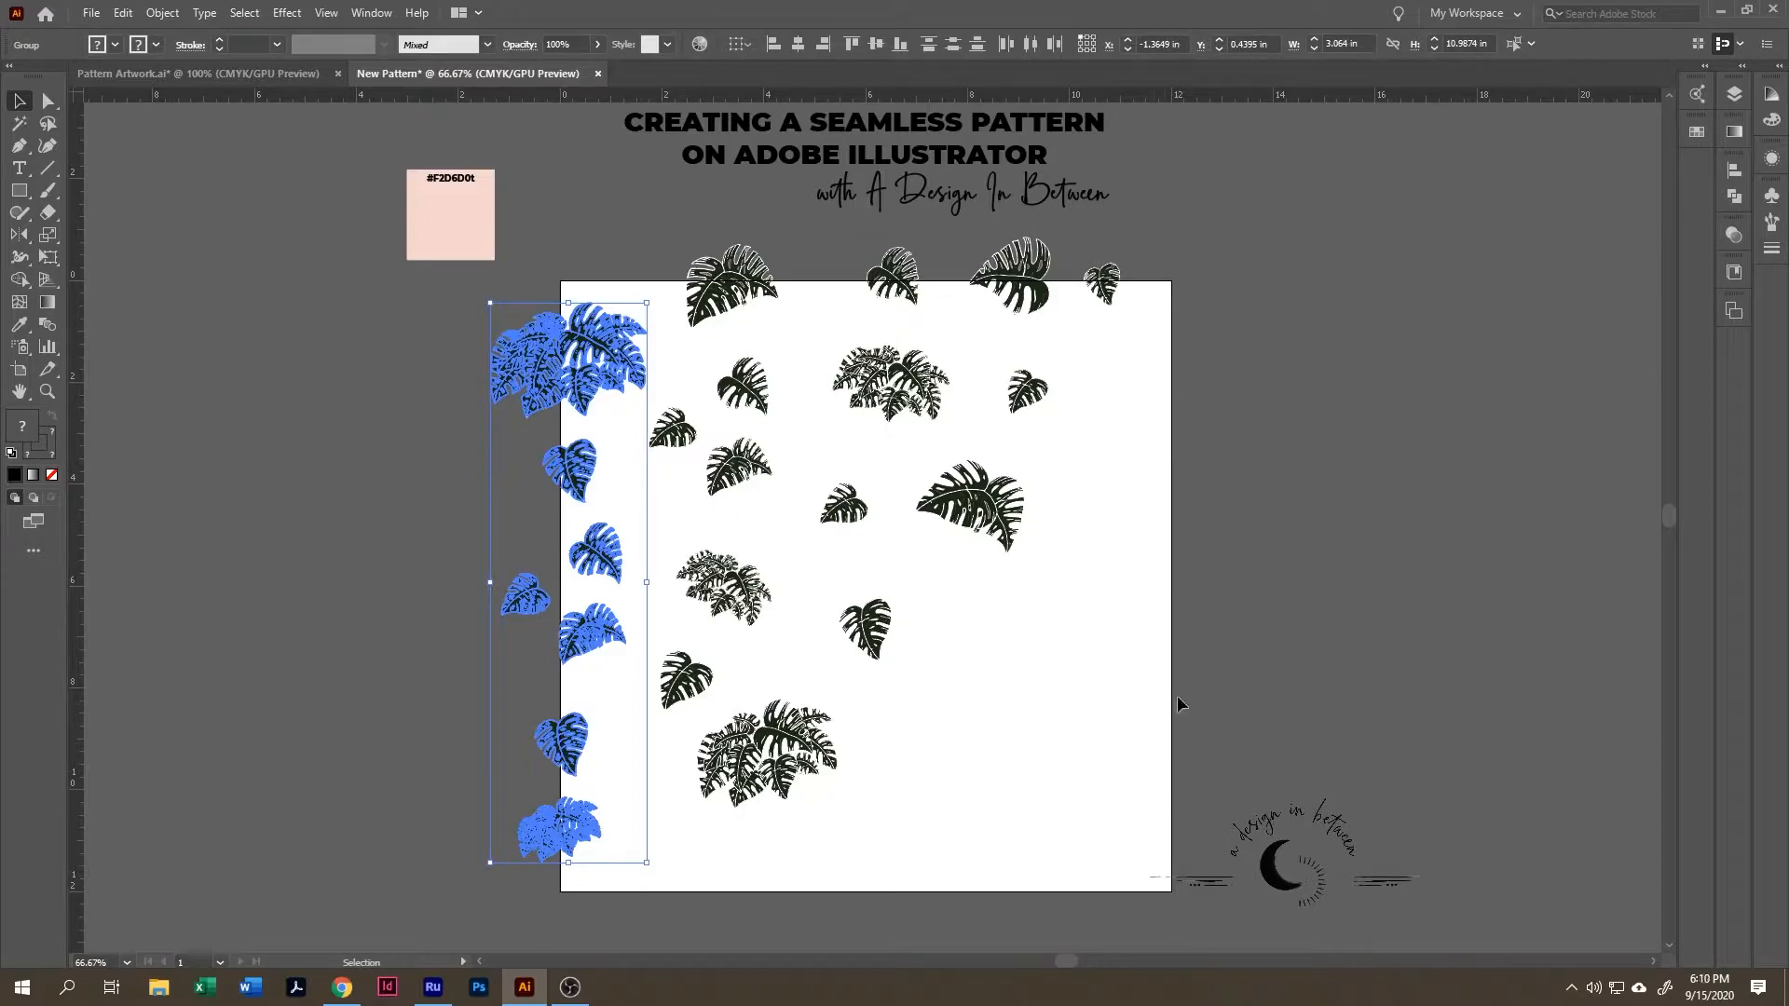
{"action": "scroll", "coordinate": [1170, 511], "scroll_direction": "down", "scroll_amount": 2}
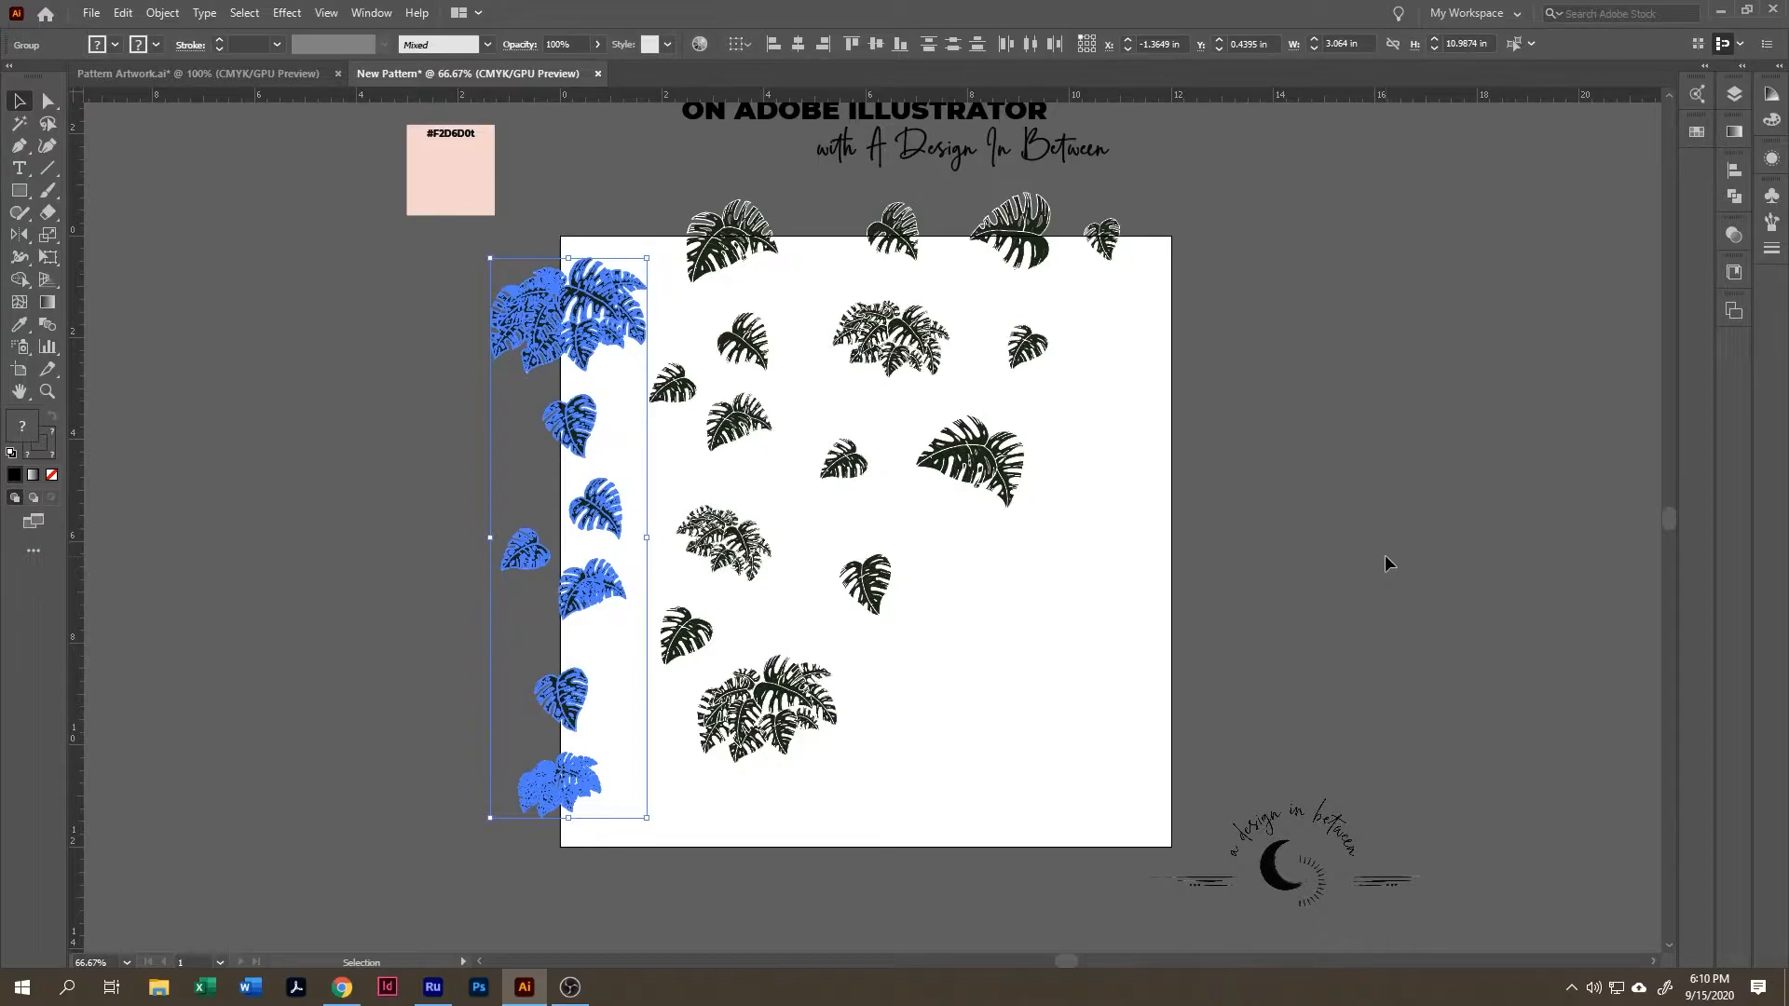
{"action": "key", "text": "Return"}
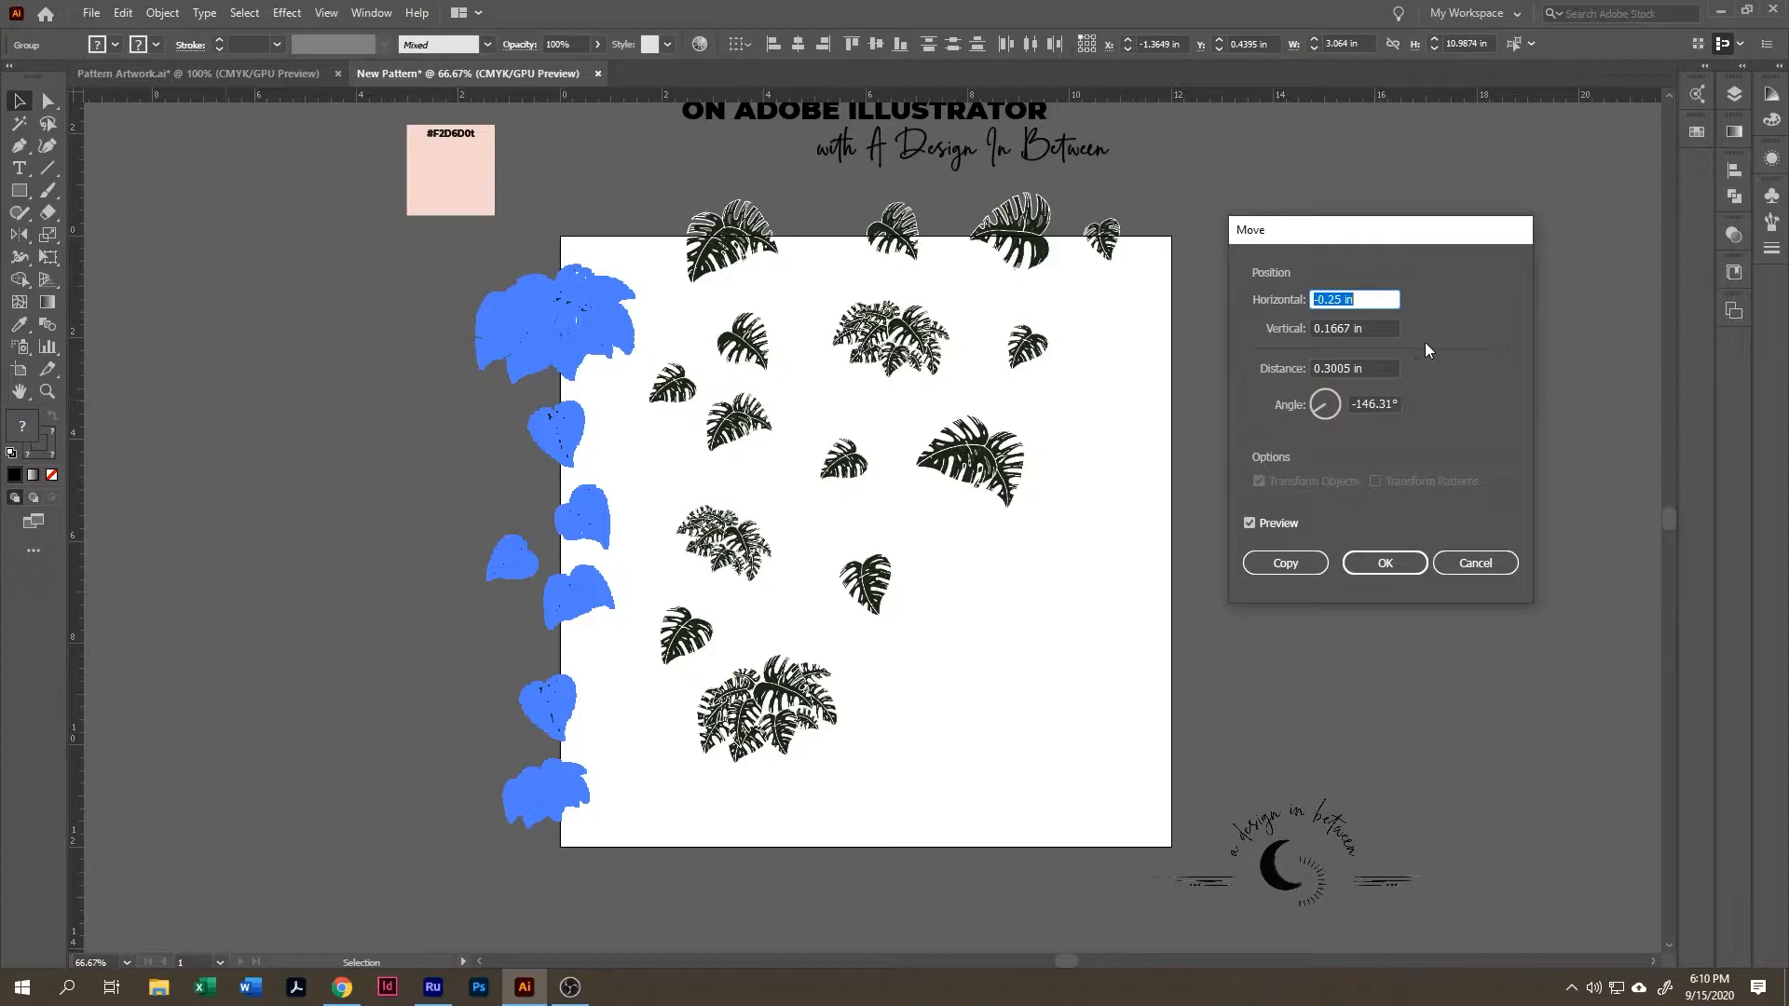
{"action": "left_click", "coordinate": [1462, 563]}
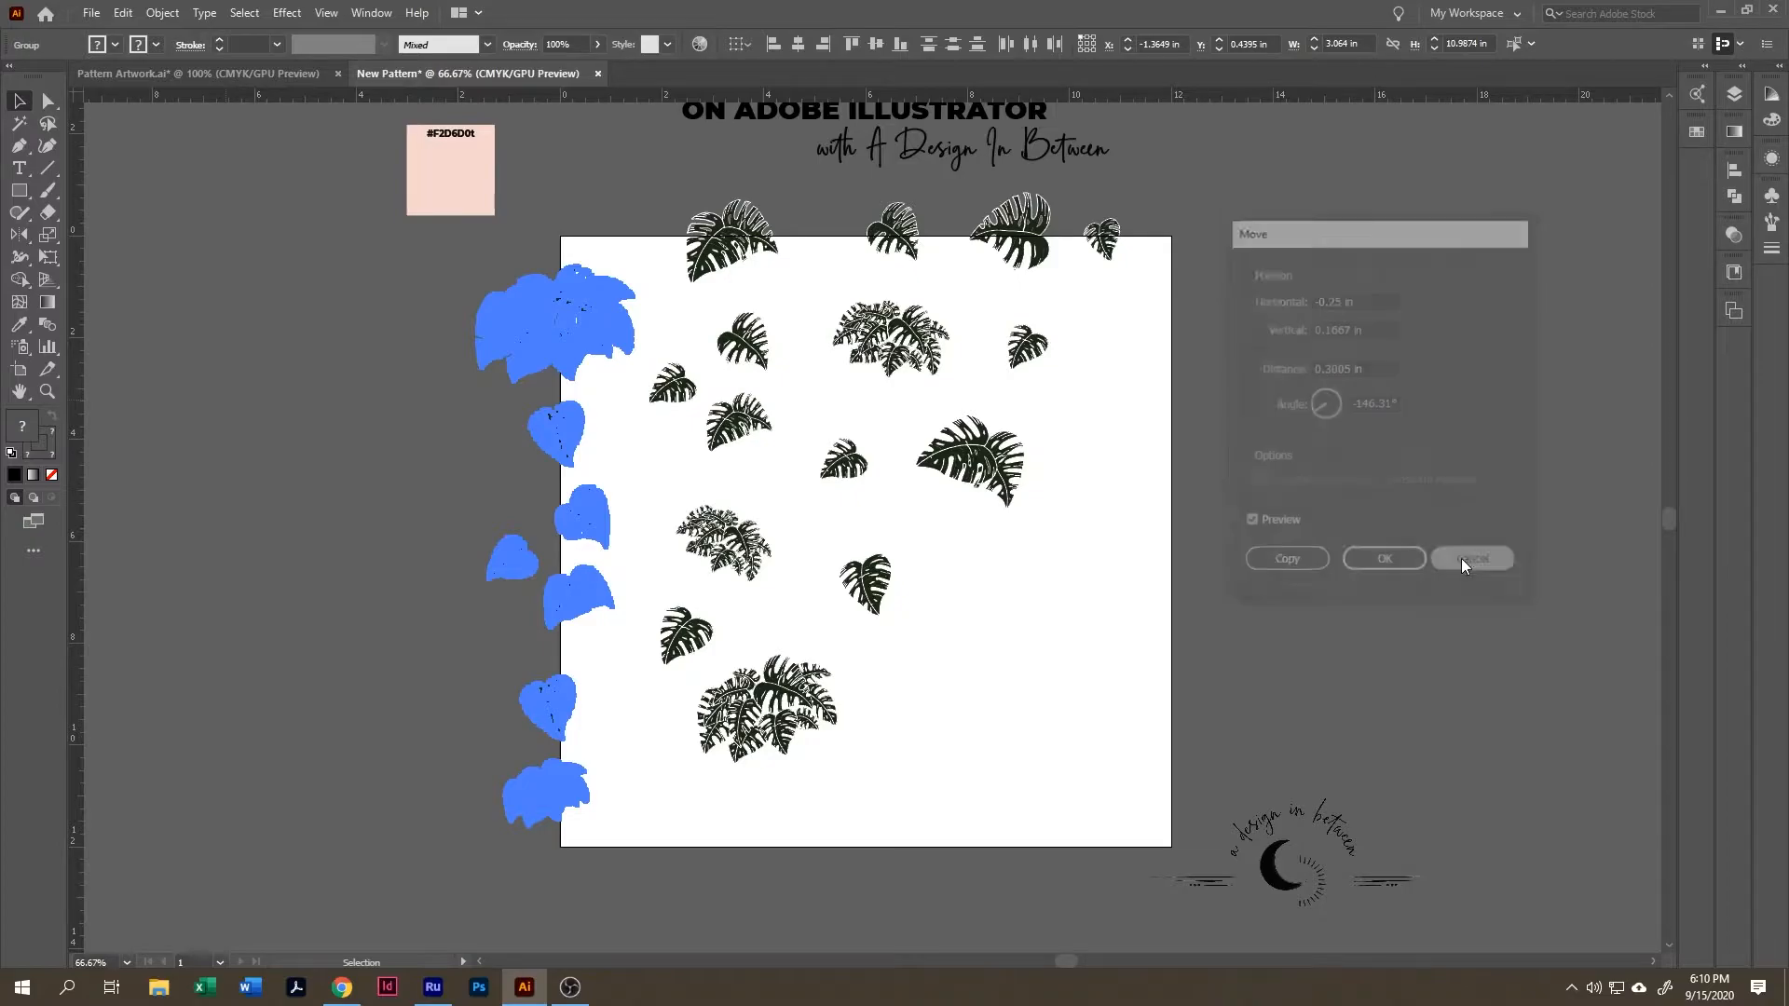
{"action": "left_click", "coordinate": [1098, 578]}
{"action": "left_click_drag", "start_coordinate": [602, 889], "coordinate": [159, 287]}
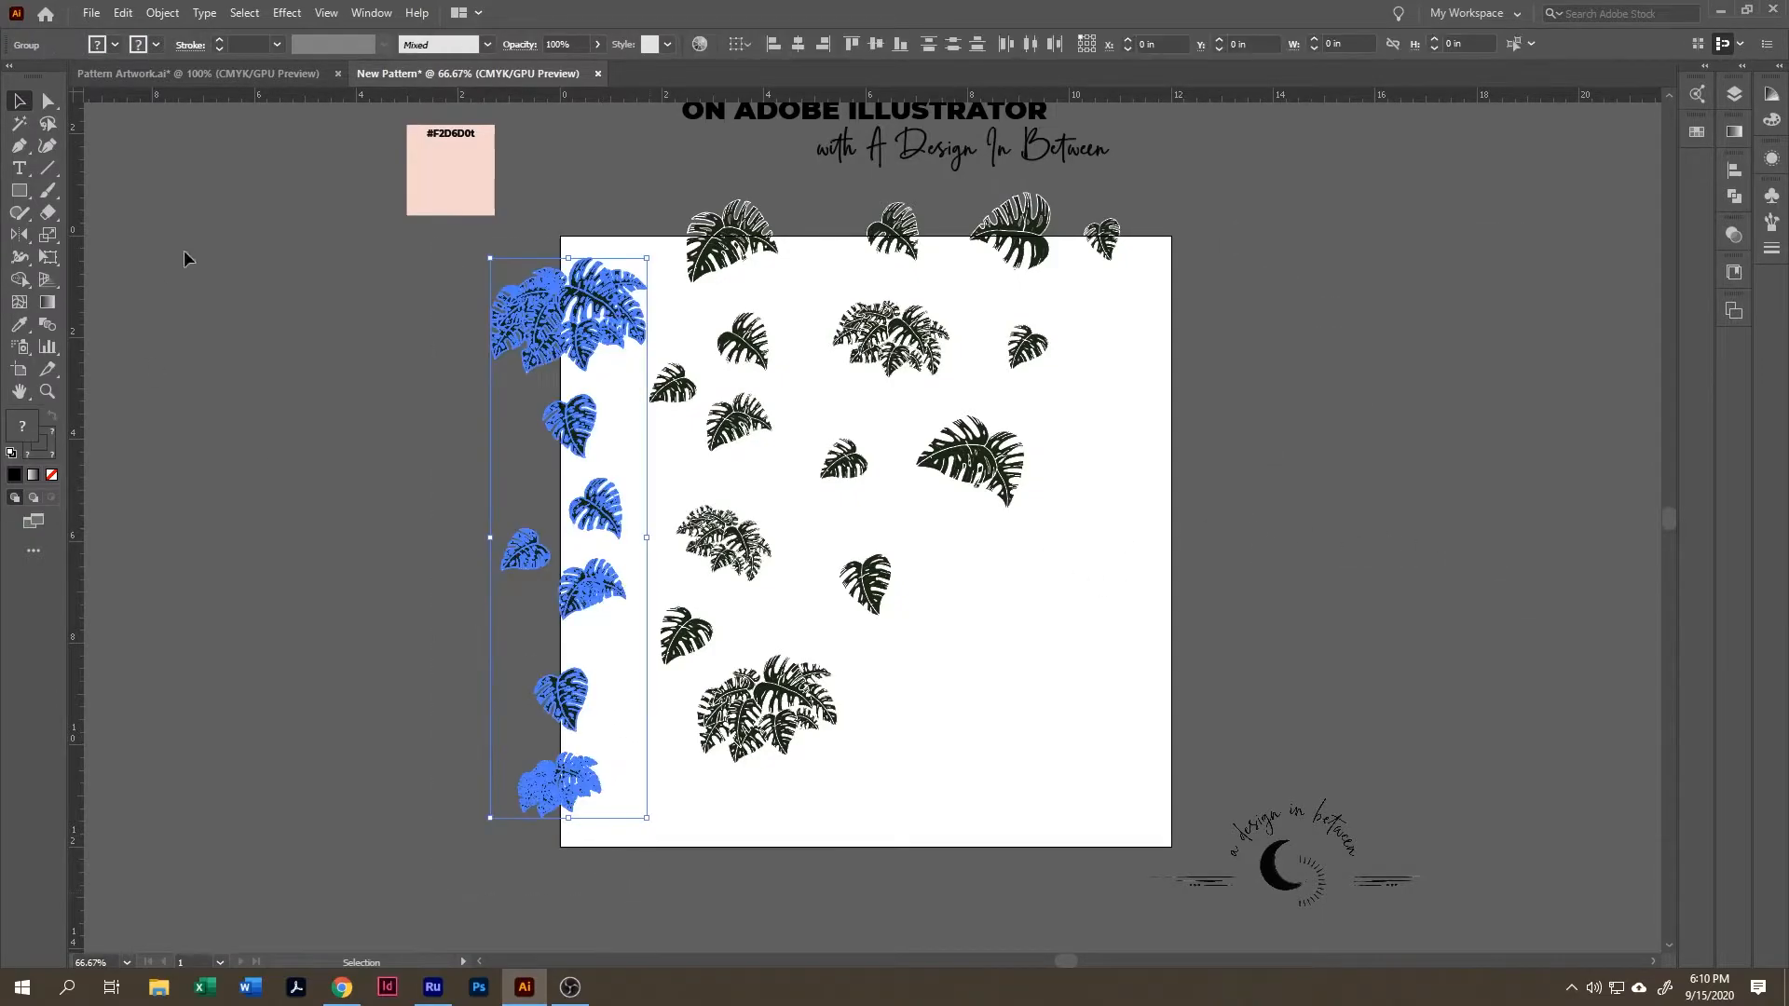
{"action": "left_click", "coordinate": [162, 13]}
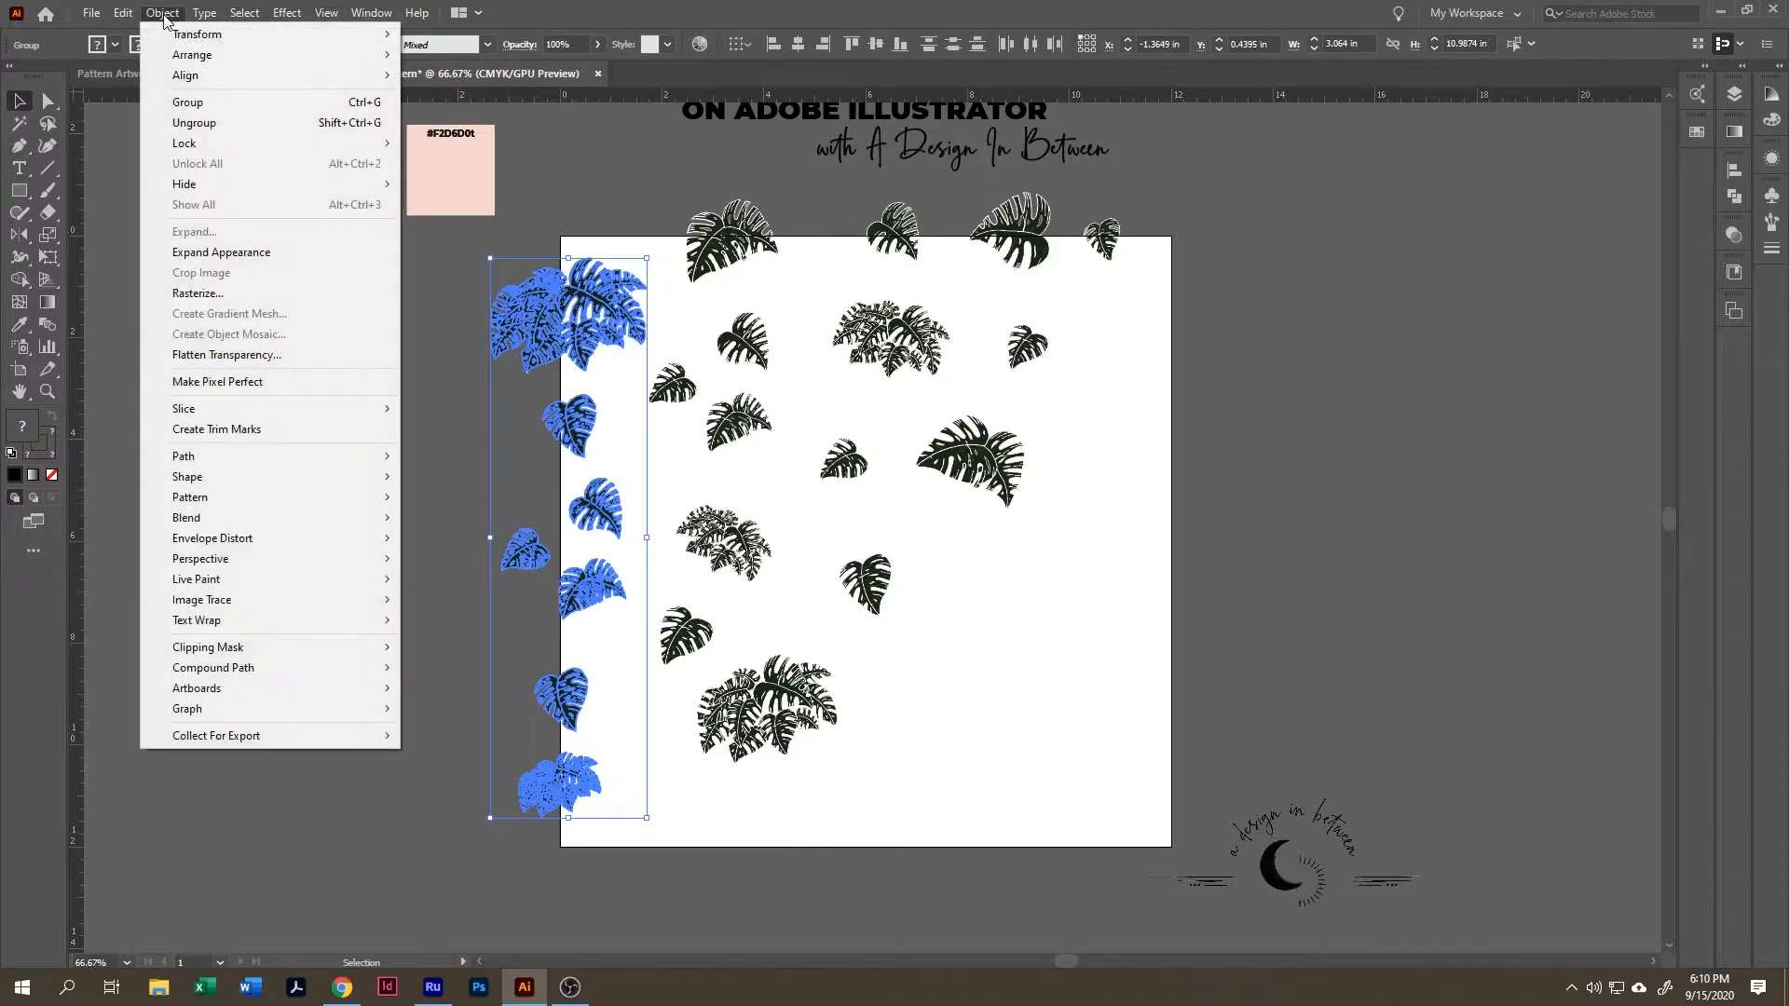
{"action": "mouse_move", "coordinate": [288, 41]}
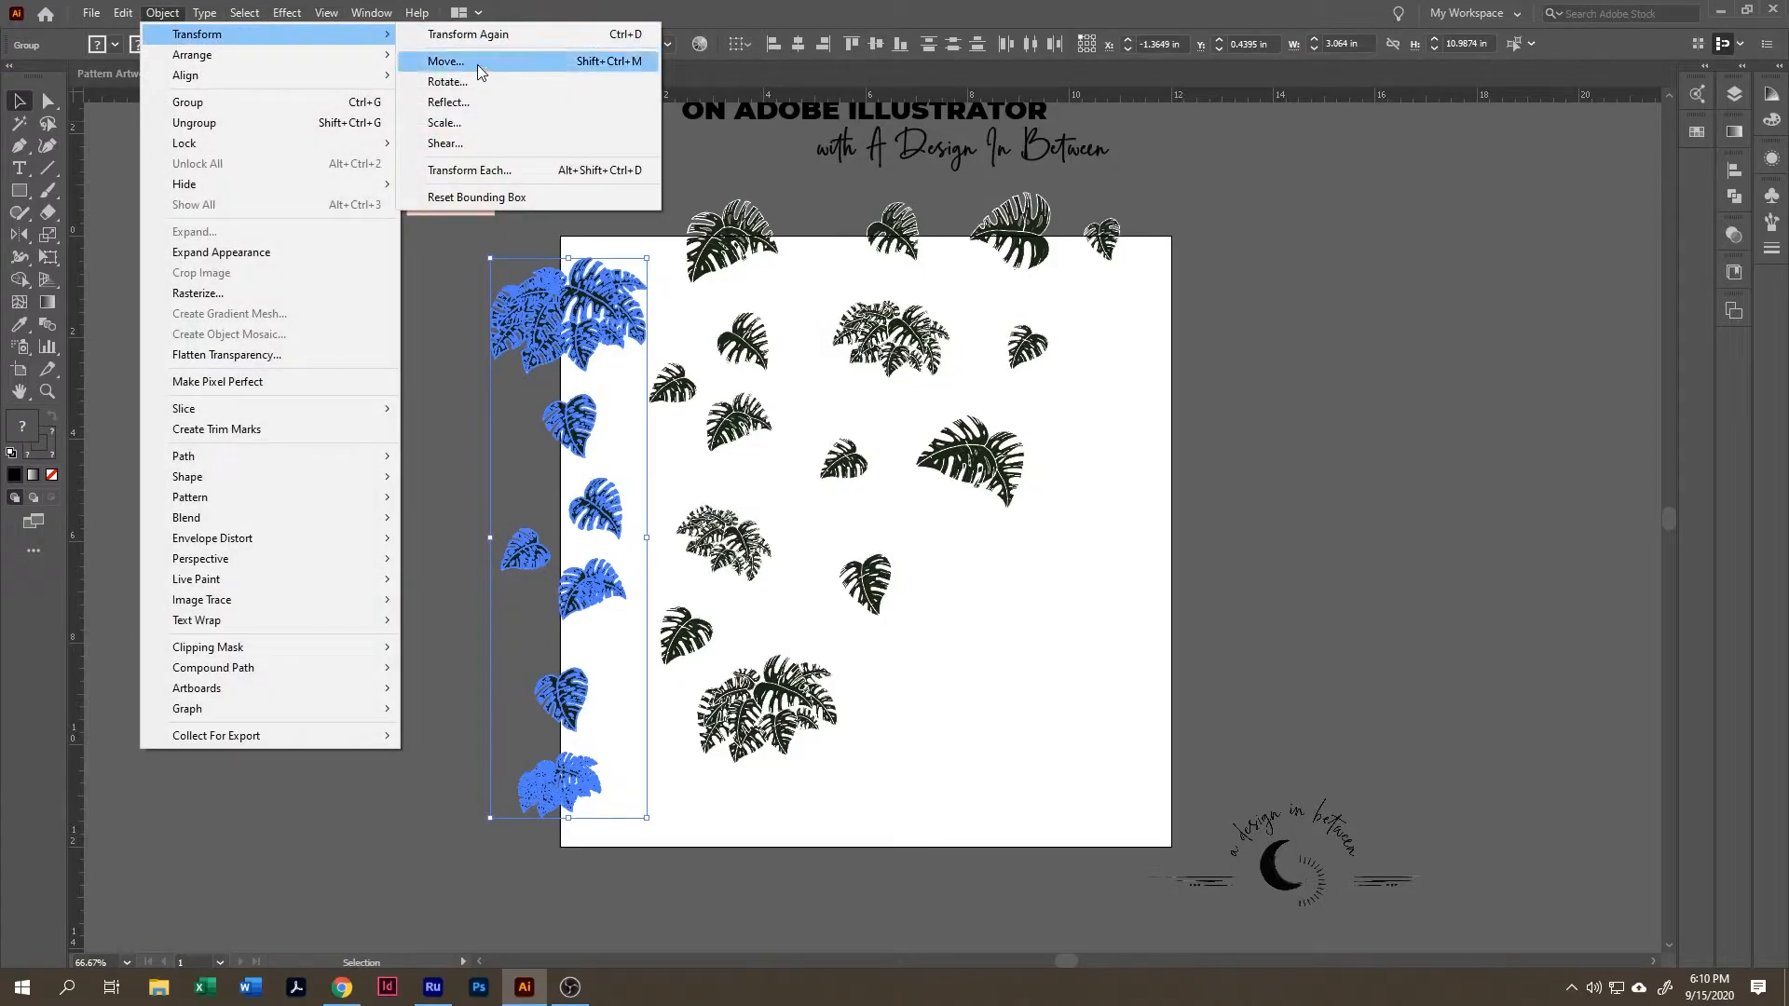
{"action": "left_click", "coordinate": [444, 60]}
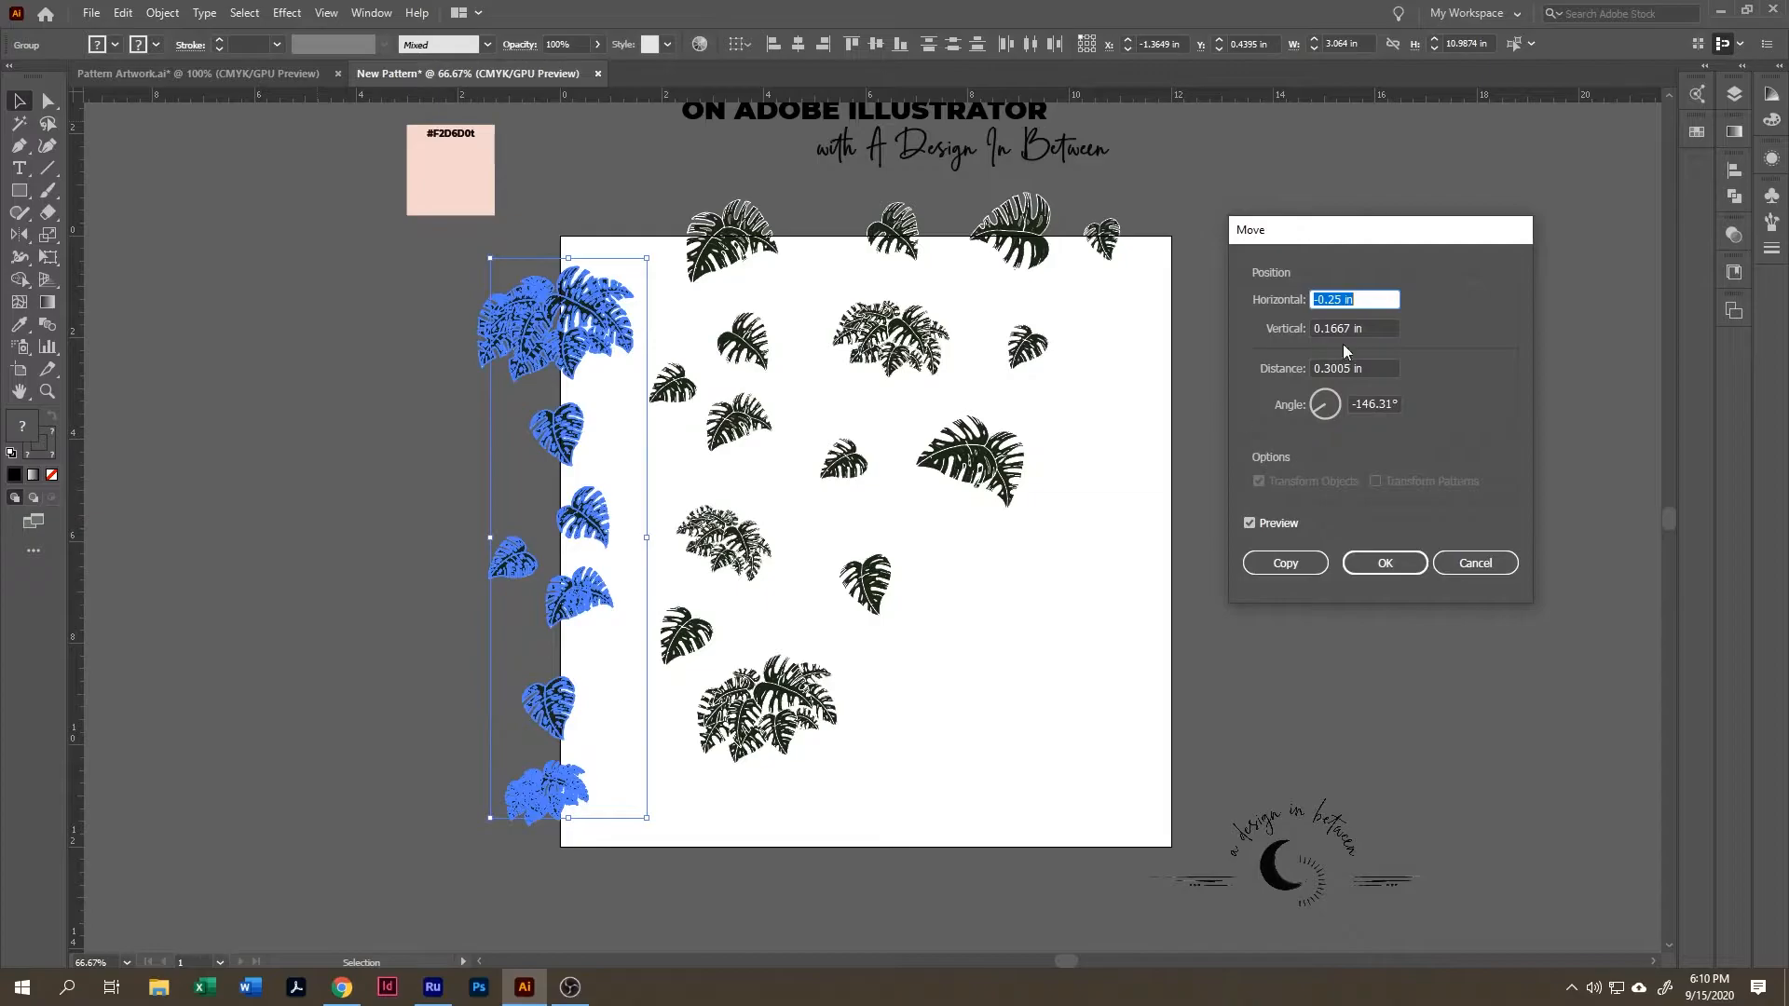
{"action": "left_click_drag", "start_coordinate": [1373, 298], "coordinate": [1296, 300]}
{"action": "left_click", "coordinate": [1481, 562]}
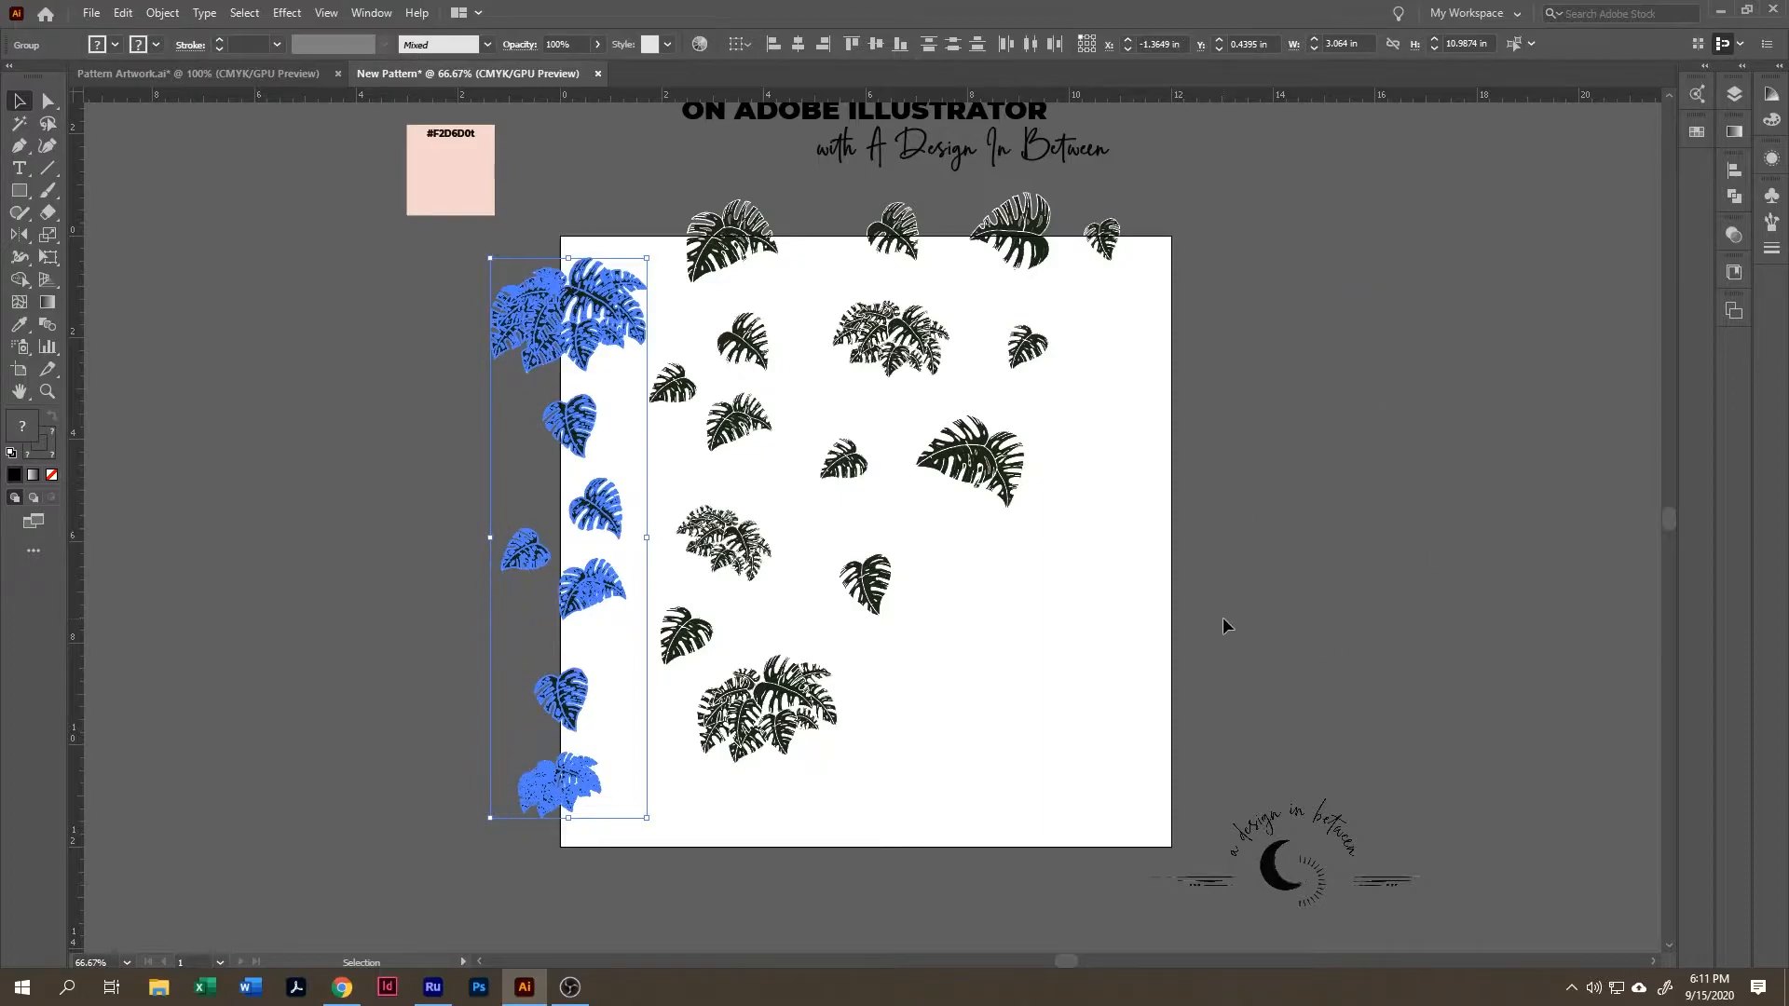
- Set the move of the selected left-edge leaves to 12 in horizontally and 0 in vertically
{"action": "key", "text": "ctrl"}
{"action": "key", "text": "Return"}
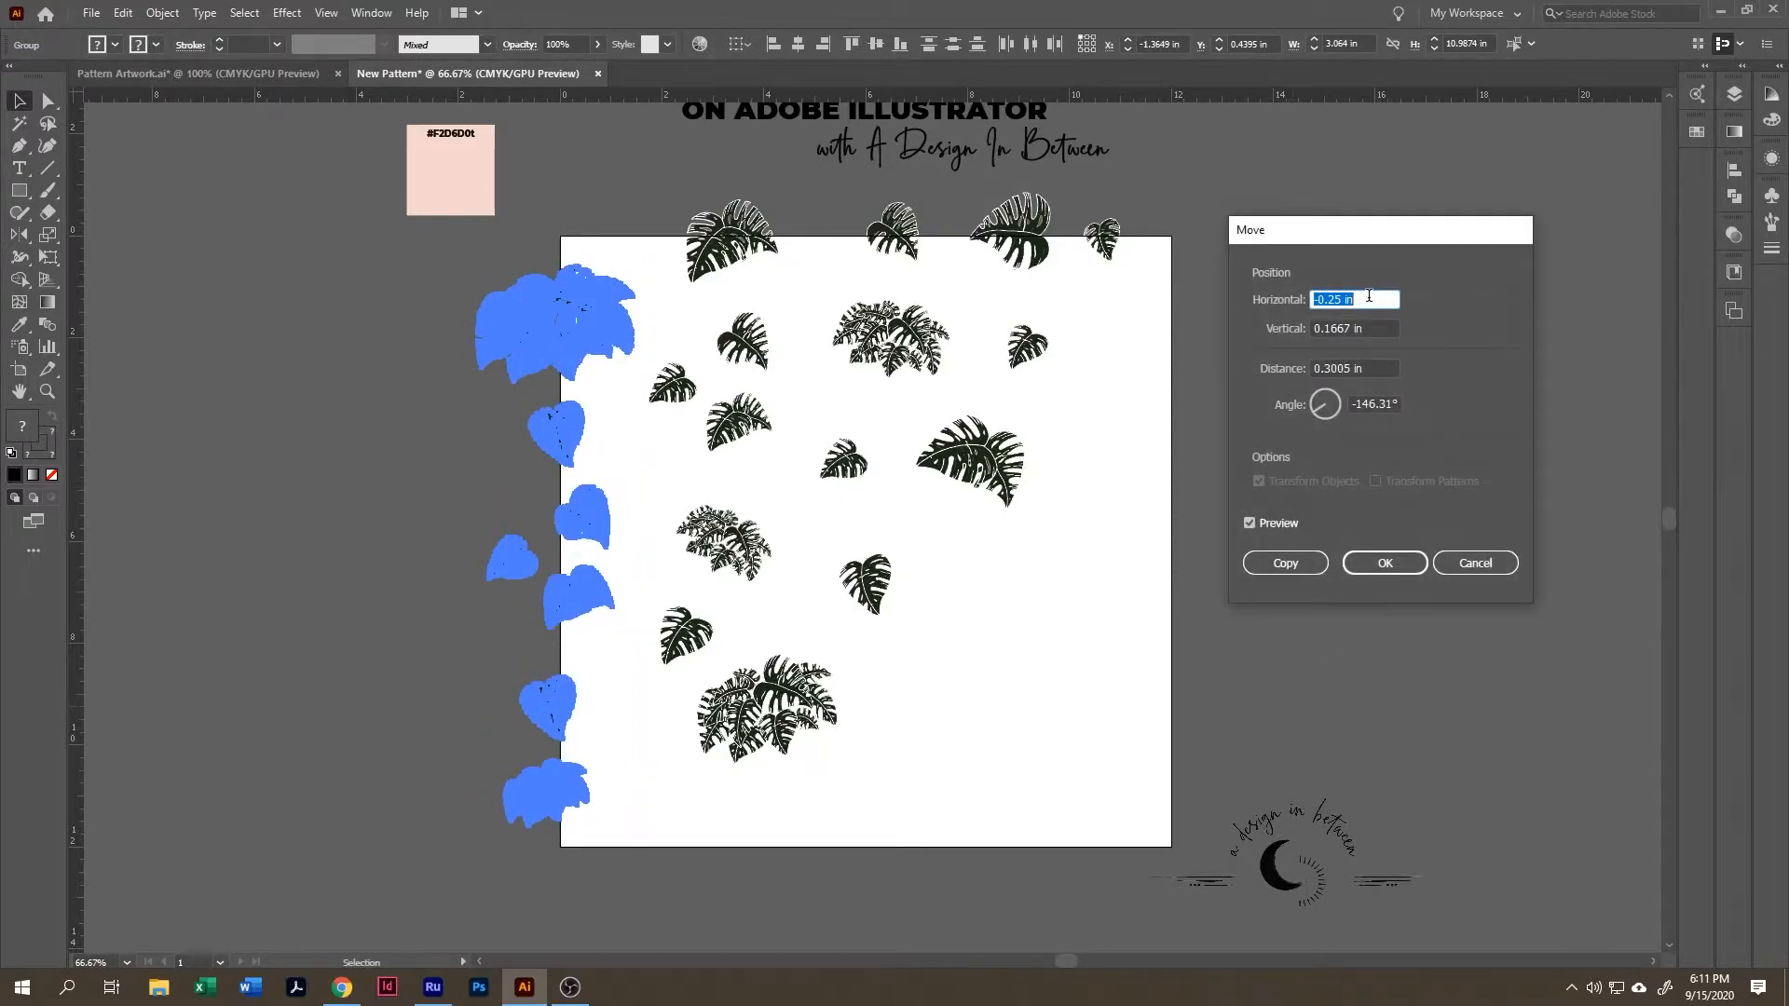
{"action": "type", "text": "12"}
{"action": "key", "text": "Tab"}
{"action": "type", "text": "0"}
{"action": "left_click", "coordinate": [1352, 300]}
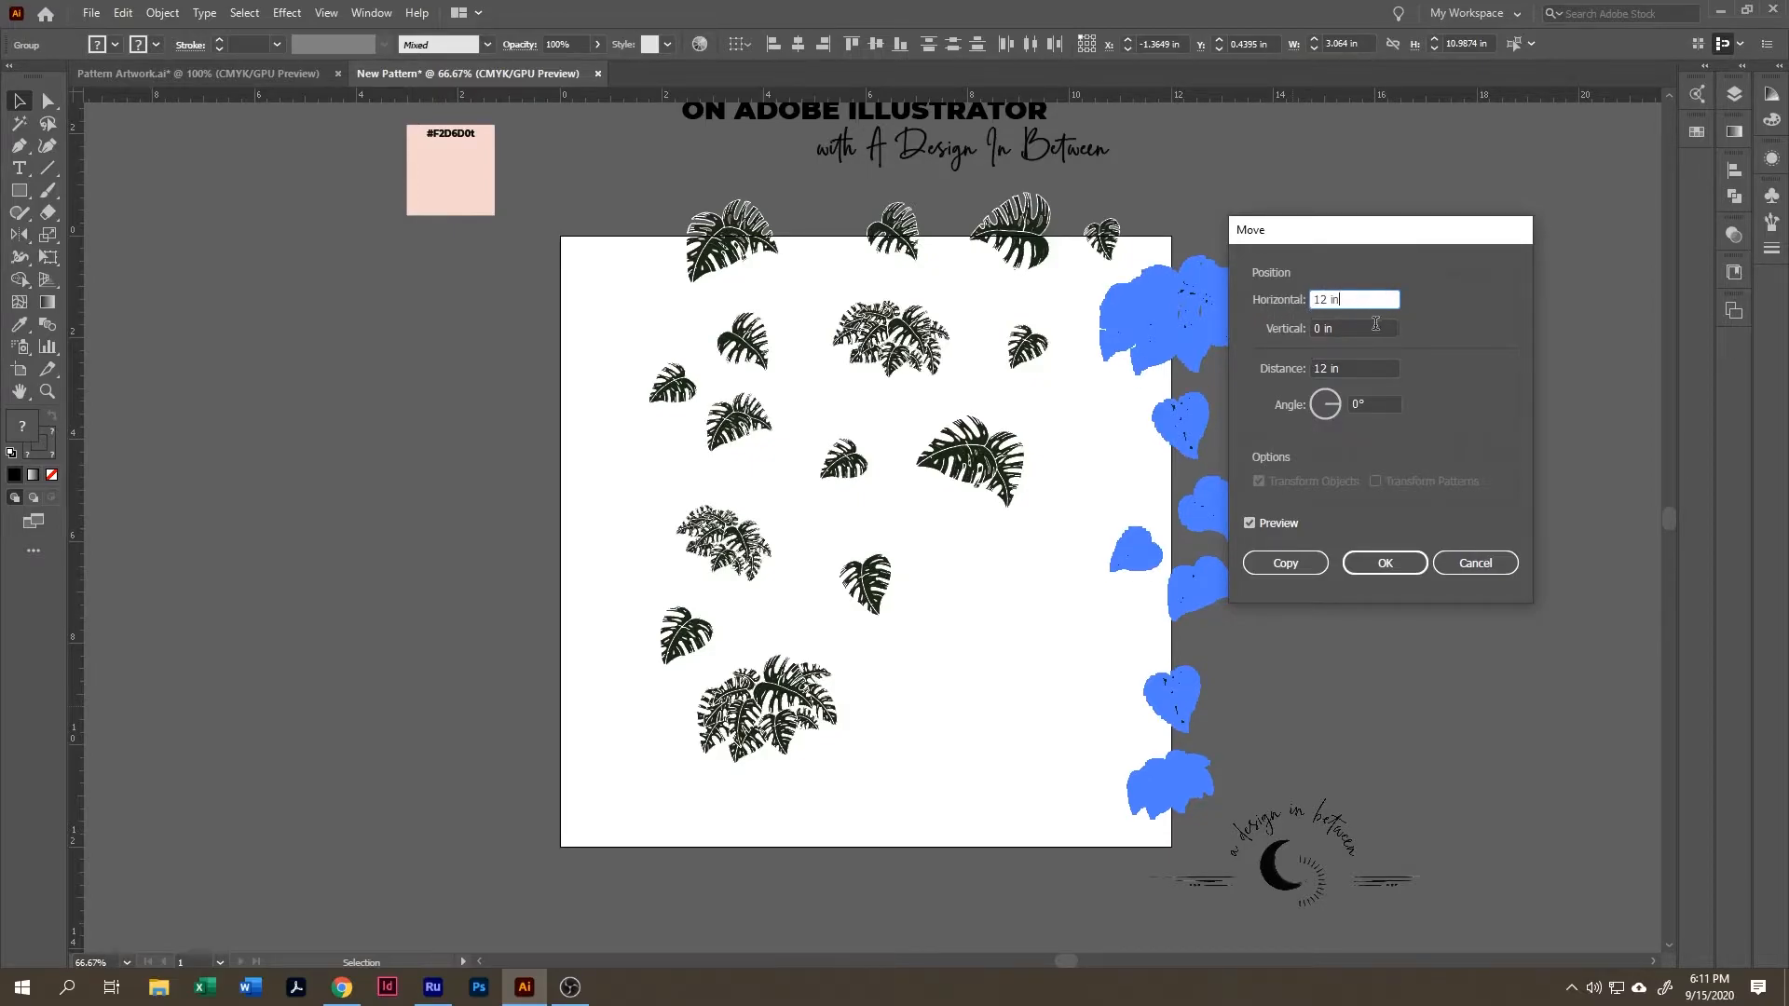
{"action": "key", "text": "Tab"}
{"action": "left_click", "coordinate": [1330, 330]}
- Compare the move with its preview off and on, and place the shifted leaves as a copy on the artboard's right edge
{"action": "left_click", "coordinate": [1250, 524]}
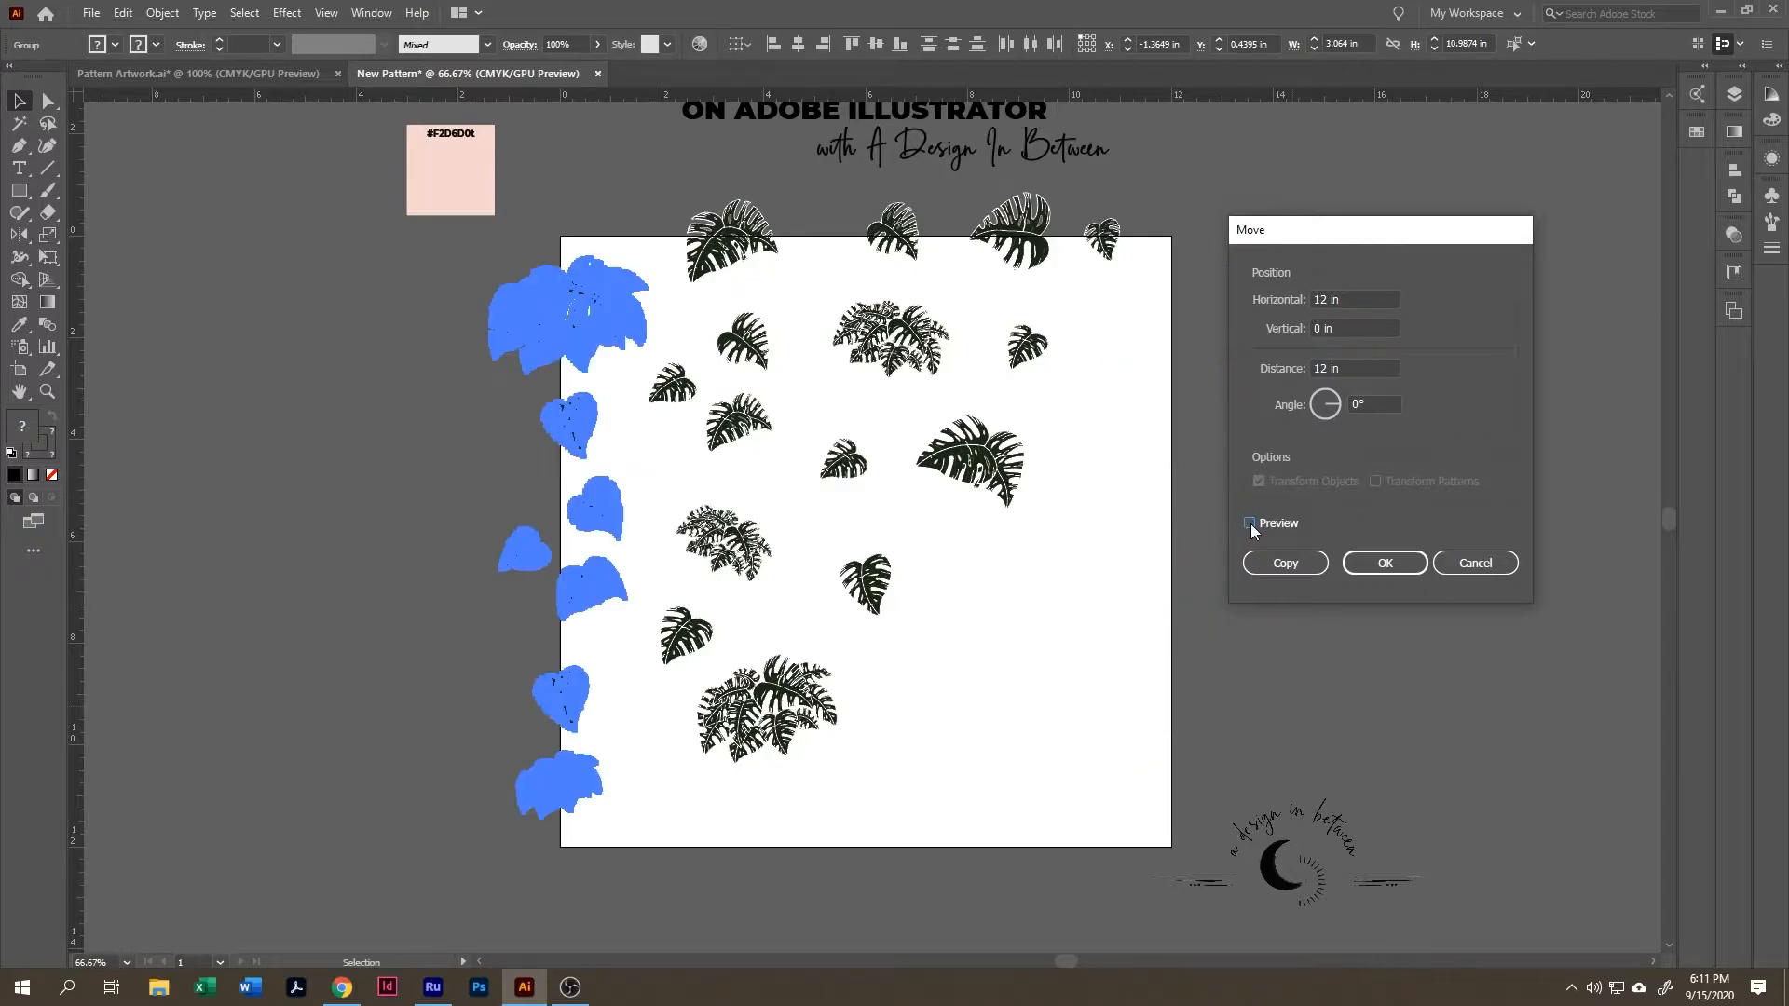
{"action": "left_click", "coordinate": [1250, 525]}
{"action": "left_click", "coordinate": [1250, 523]}
{"action": "left_click", "coordinate": [1251, 523]}
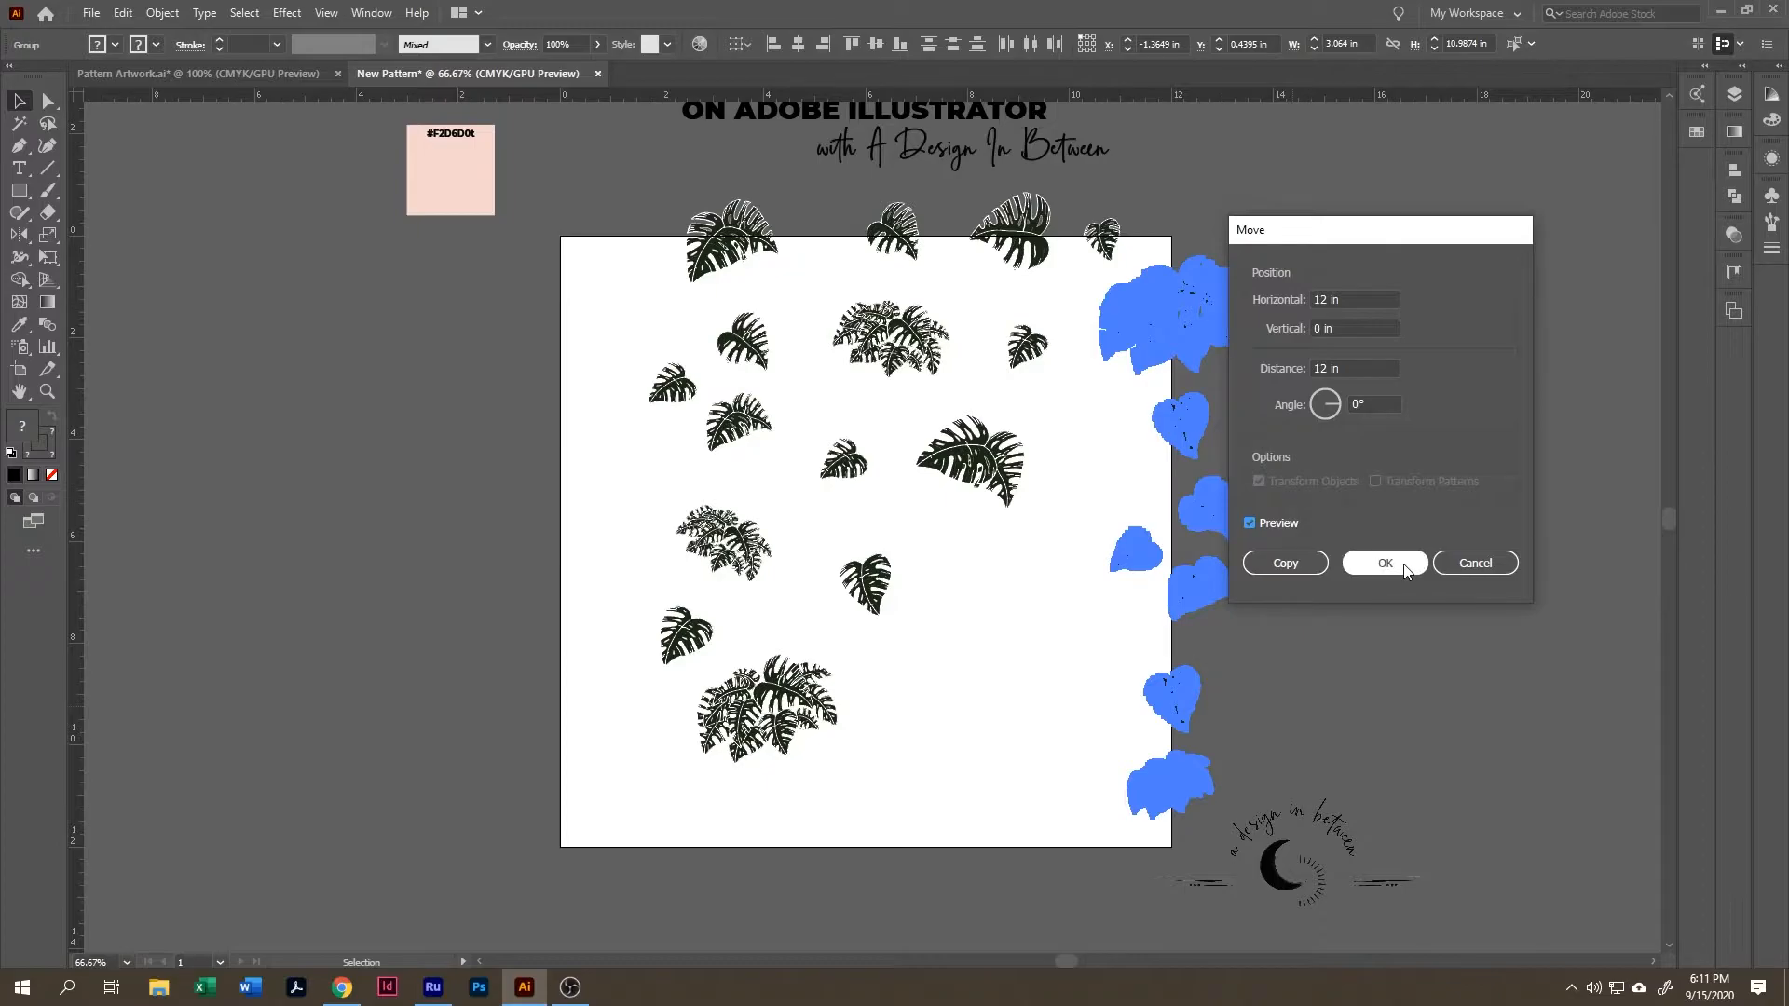
{"action": "left_click", "coordinate": [1285, 562]}
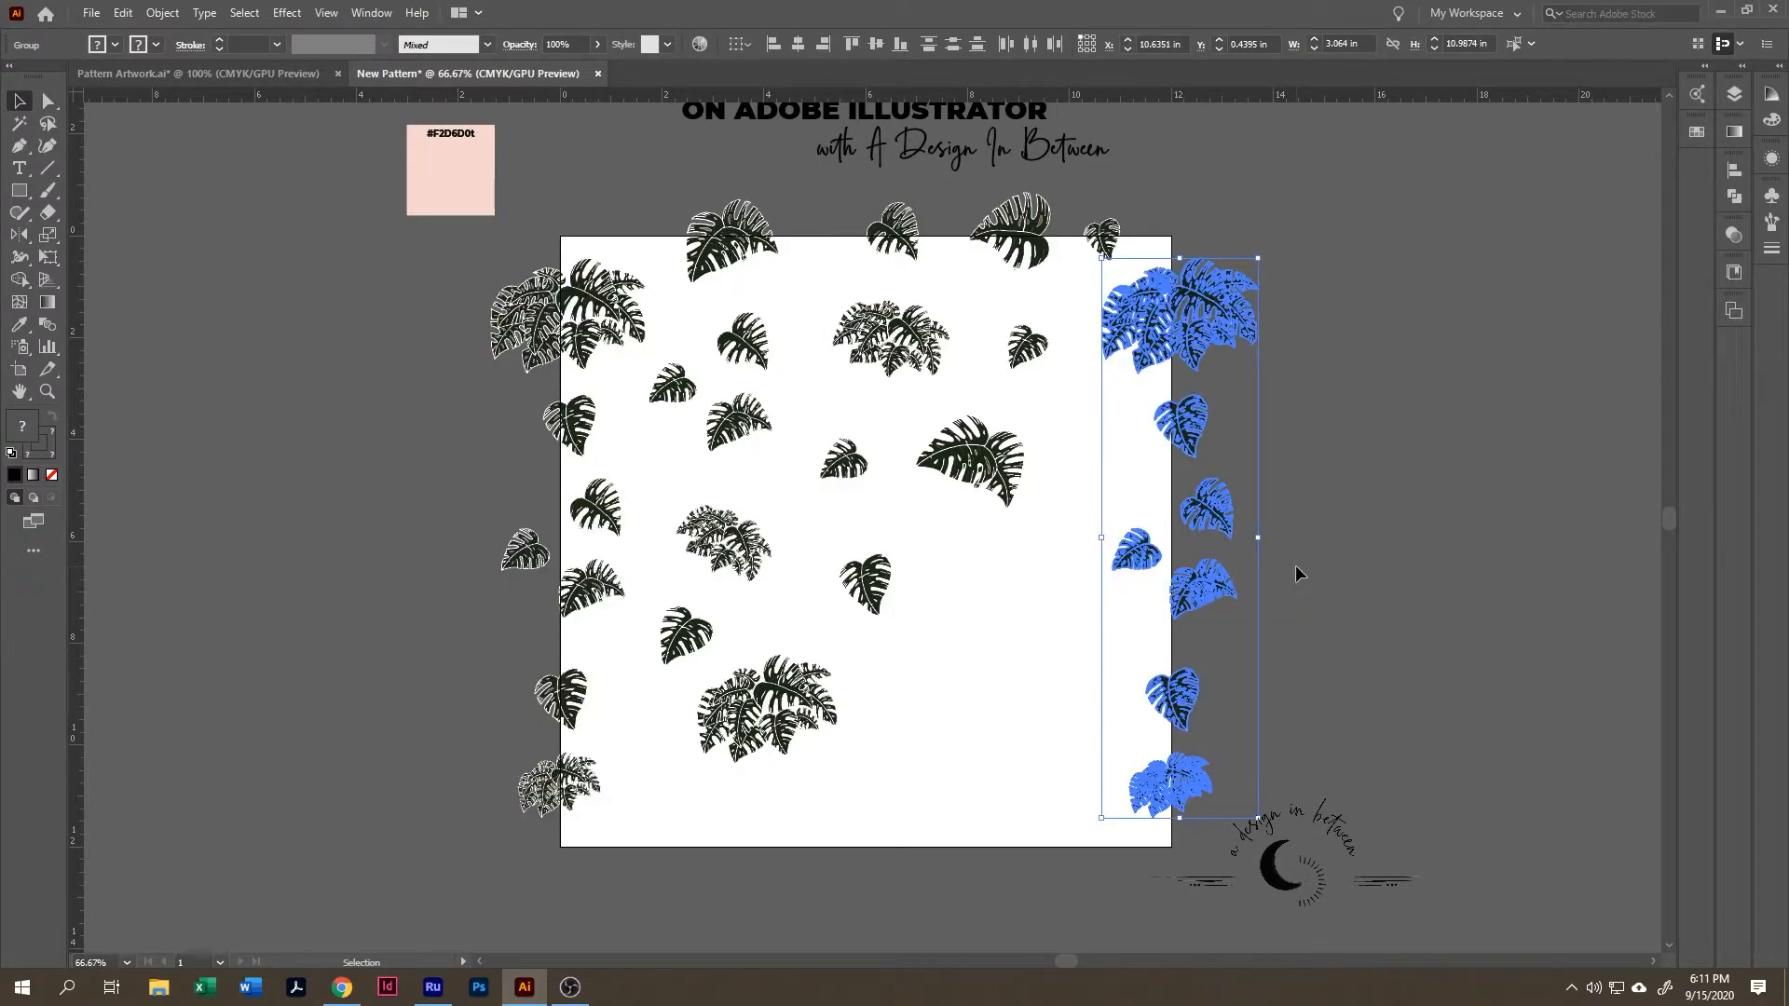
{"action": "left_click", "coordinate": [1298, 572]}
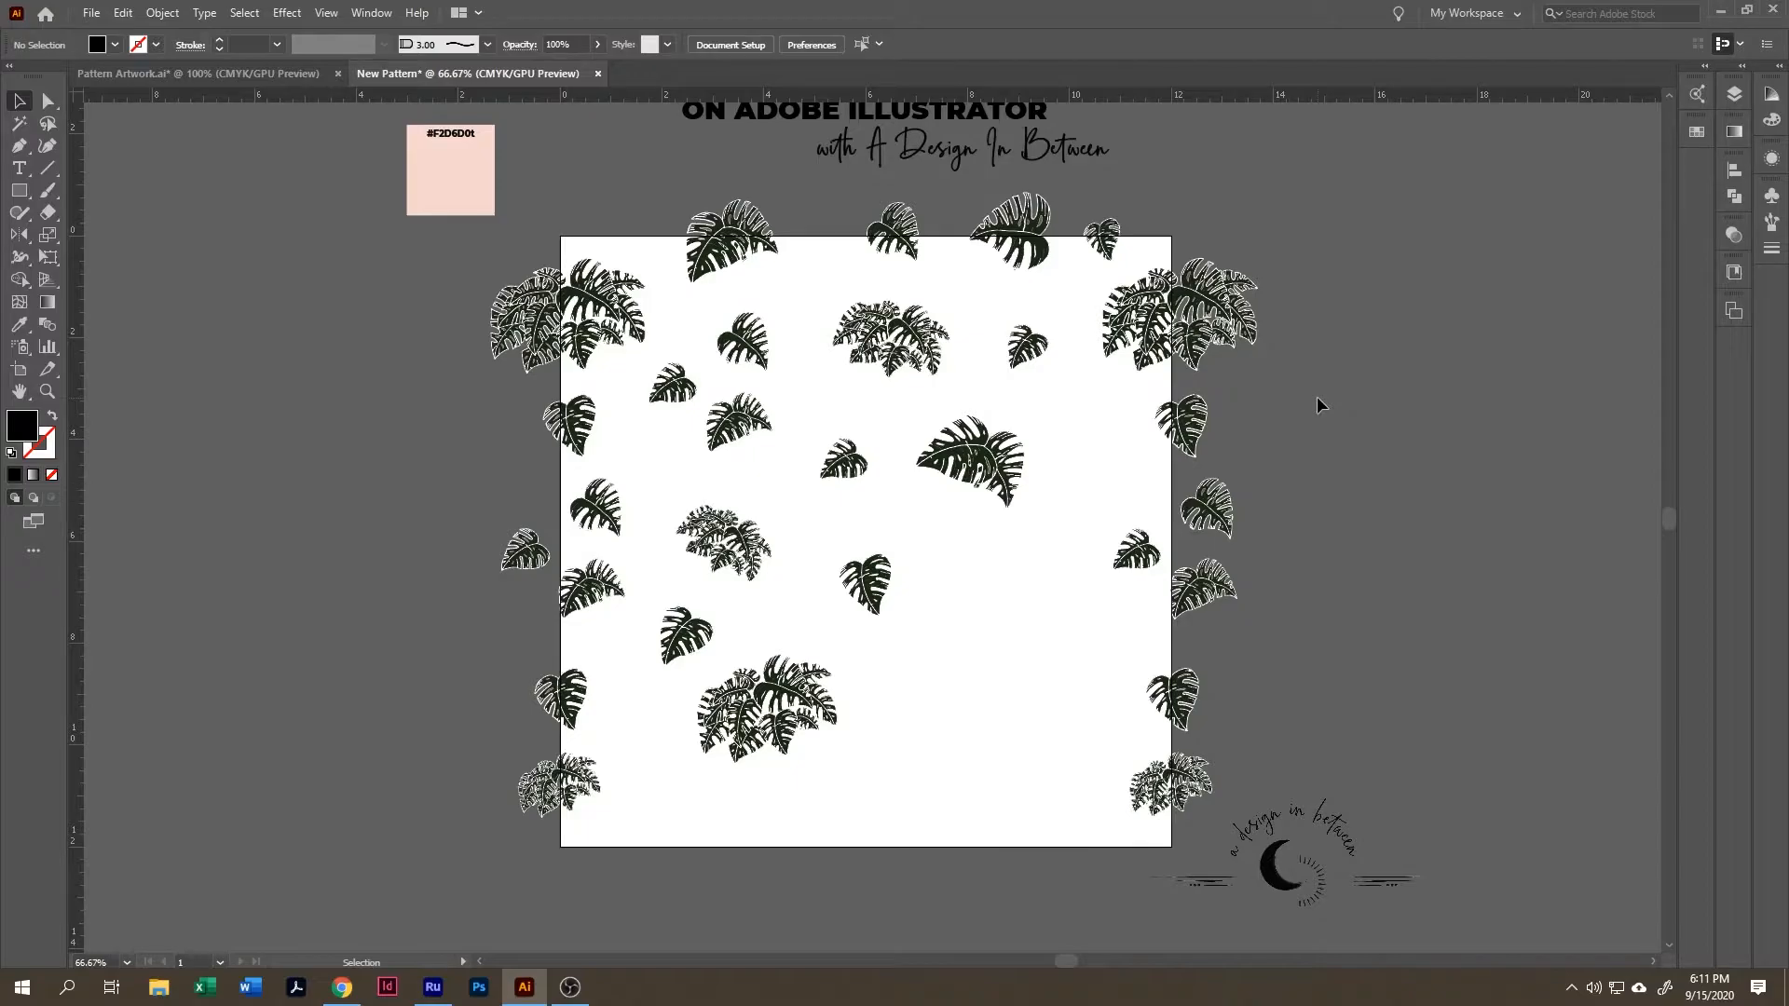
- Shift the four top-edge leaves slightly left and adjust the spacing of the two middle ones
{"action": "left_click_drag", "start_coordinate": [703, 138], "coordinate": [1144, 285]}
{"action": "key", "text": "shift+Left"}
{"action": "key", "text": "shift+Left"}
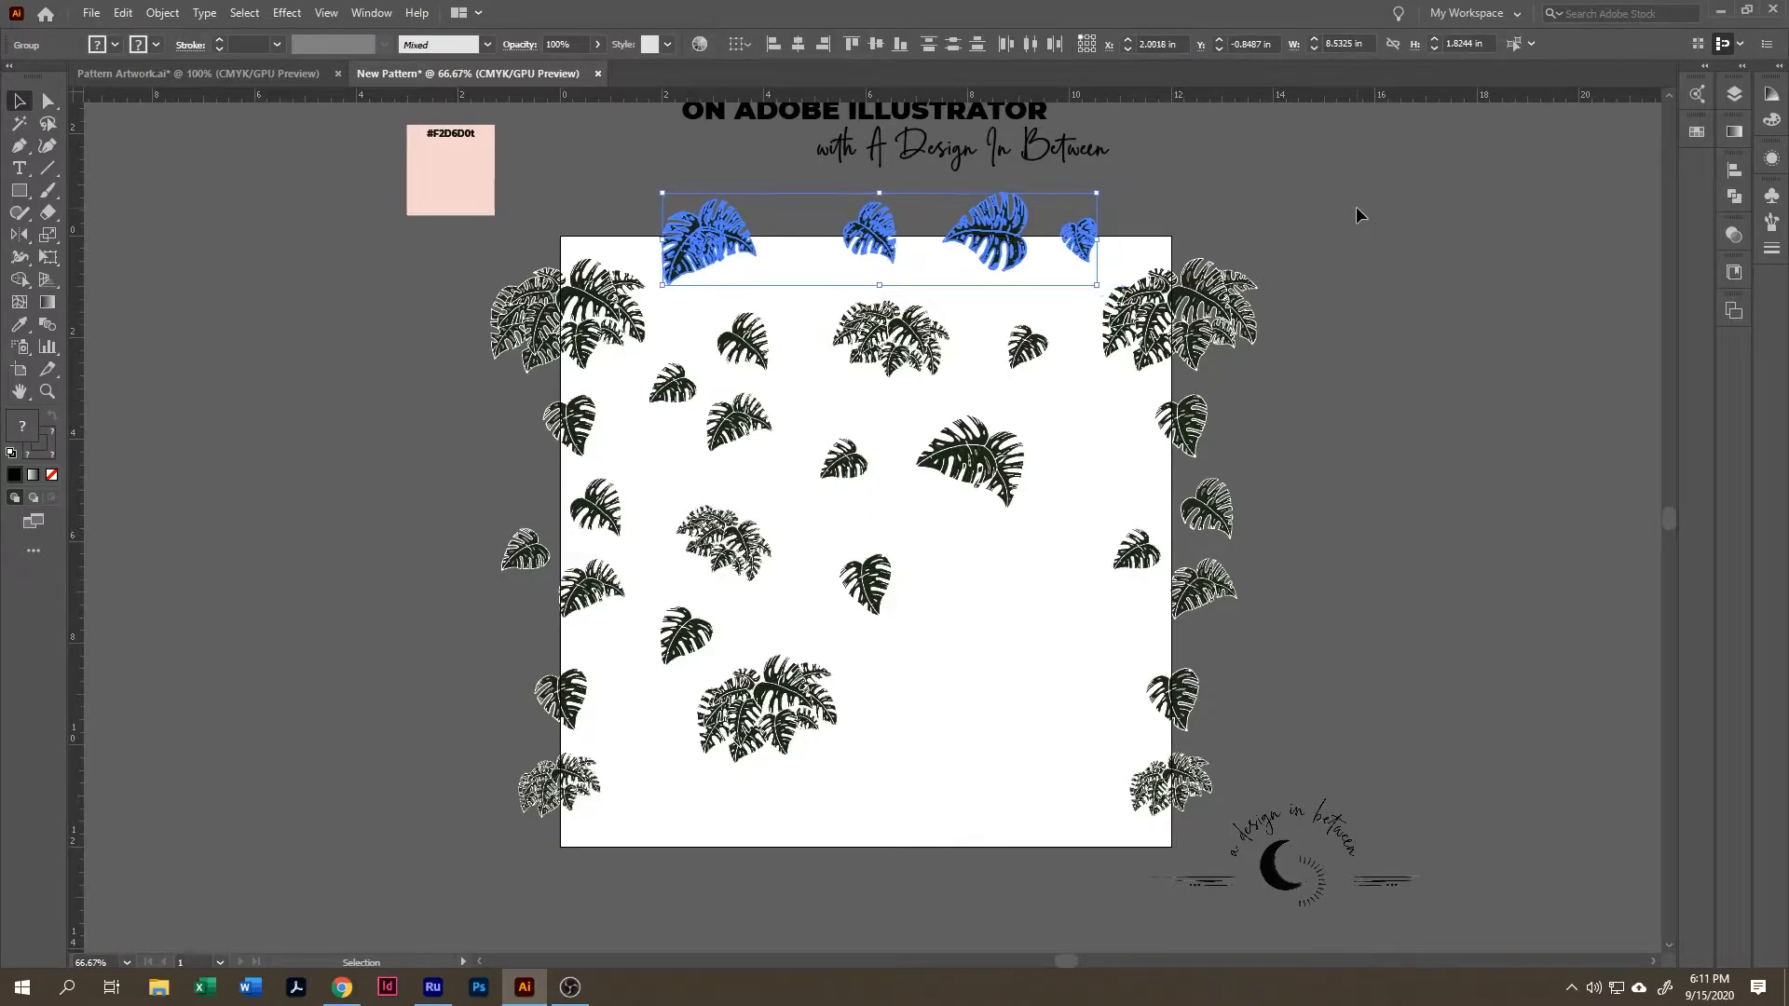
{"action": "left_click", "coordinate": [1362, 203]}
{"action": "left_click", "coordinate": [881, 245]}
{"action": "left_click_drag", "start_coordinate": [881, 245], "coordinate": [985, 247]}
{"action": "left_click", "coordinate": [1277, 247]}
- Copy the four top-edge leaves onto the artboard's bottom edge with a move of 0 in horizontally and 12 in vertically
{"action": "left_click_drag", "start_coordinate": [587, 190], "coordinate": [1116, 246]}
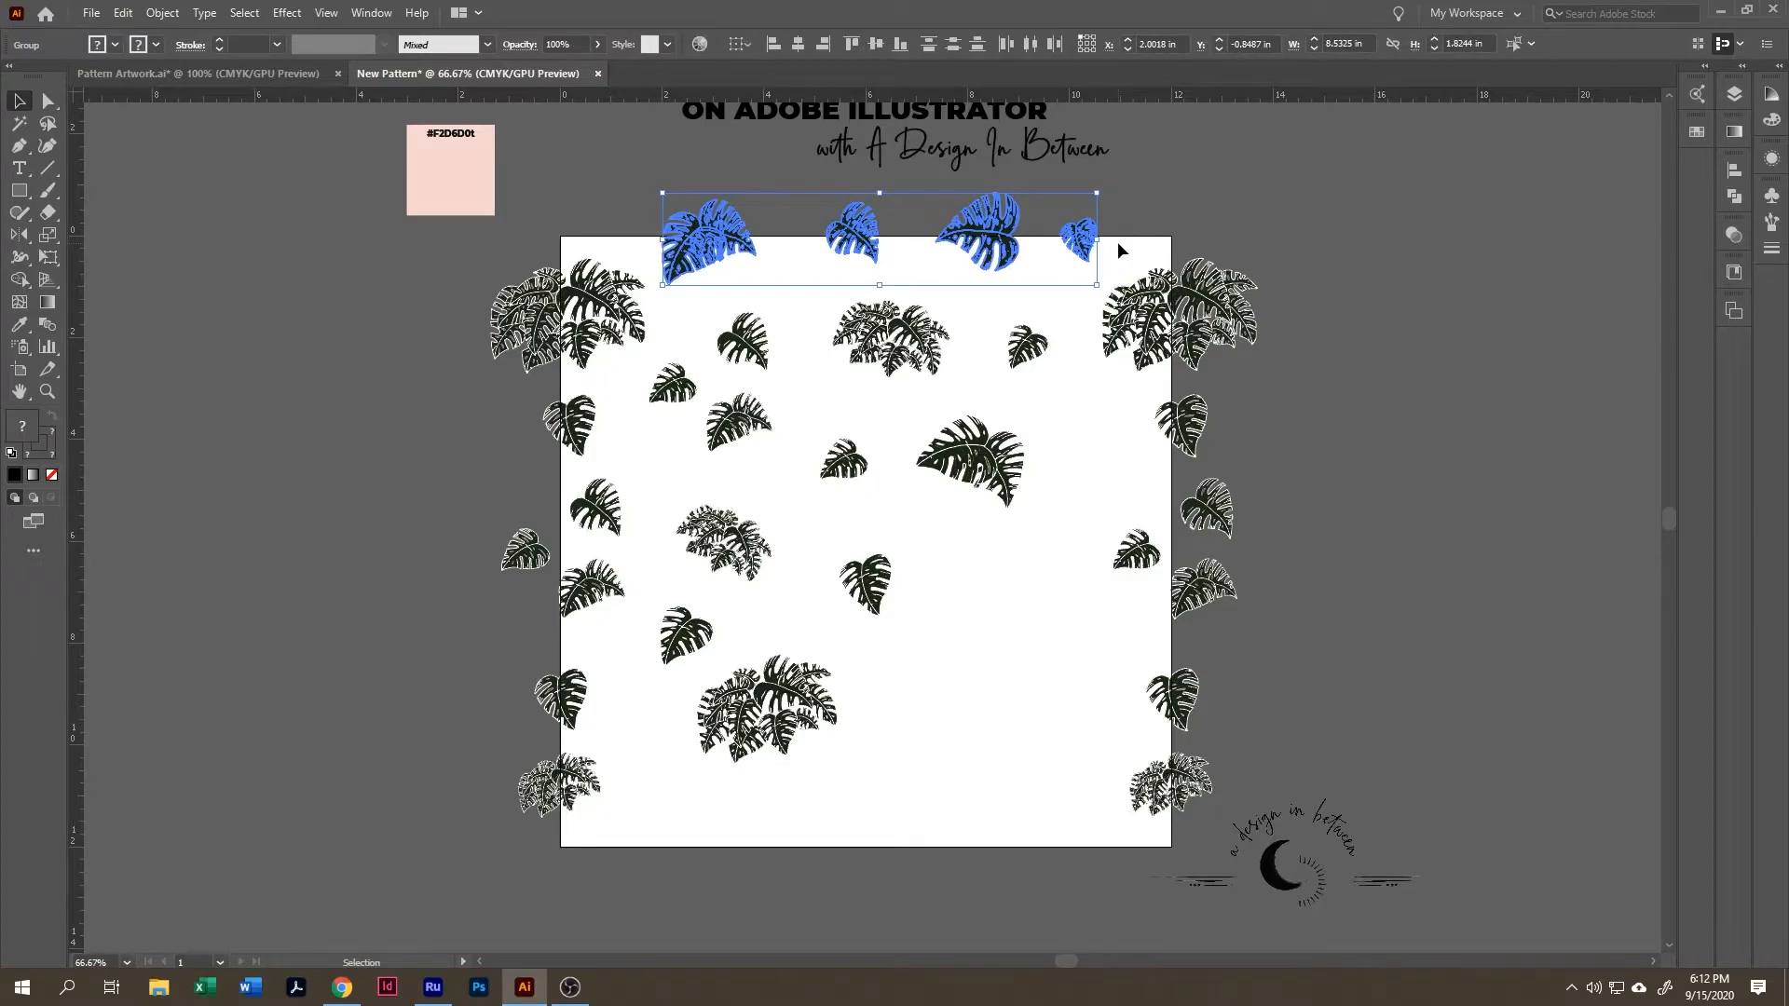
{"action": "left_click", "coordinate": [162, 12]}
{"action": "mouse_move", "coordinate": [270, 34]}
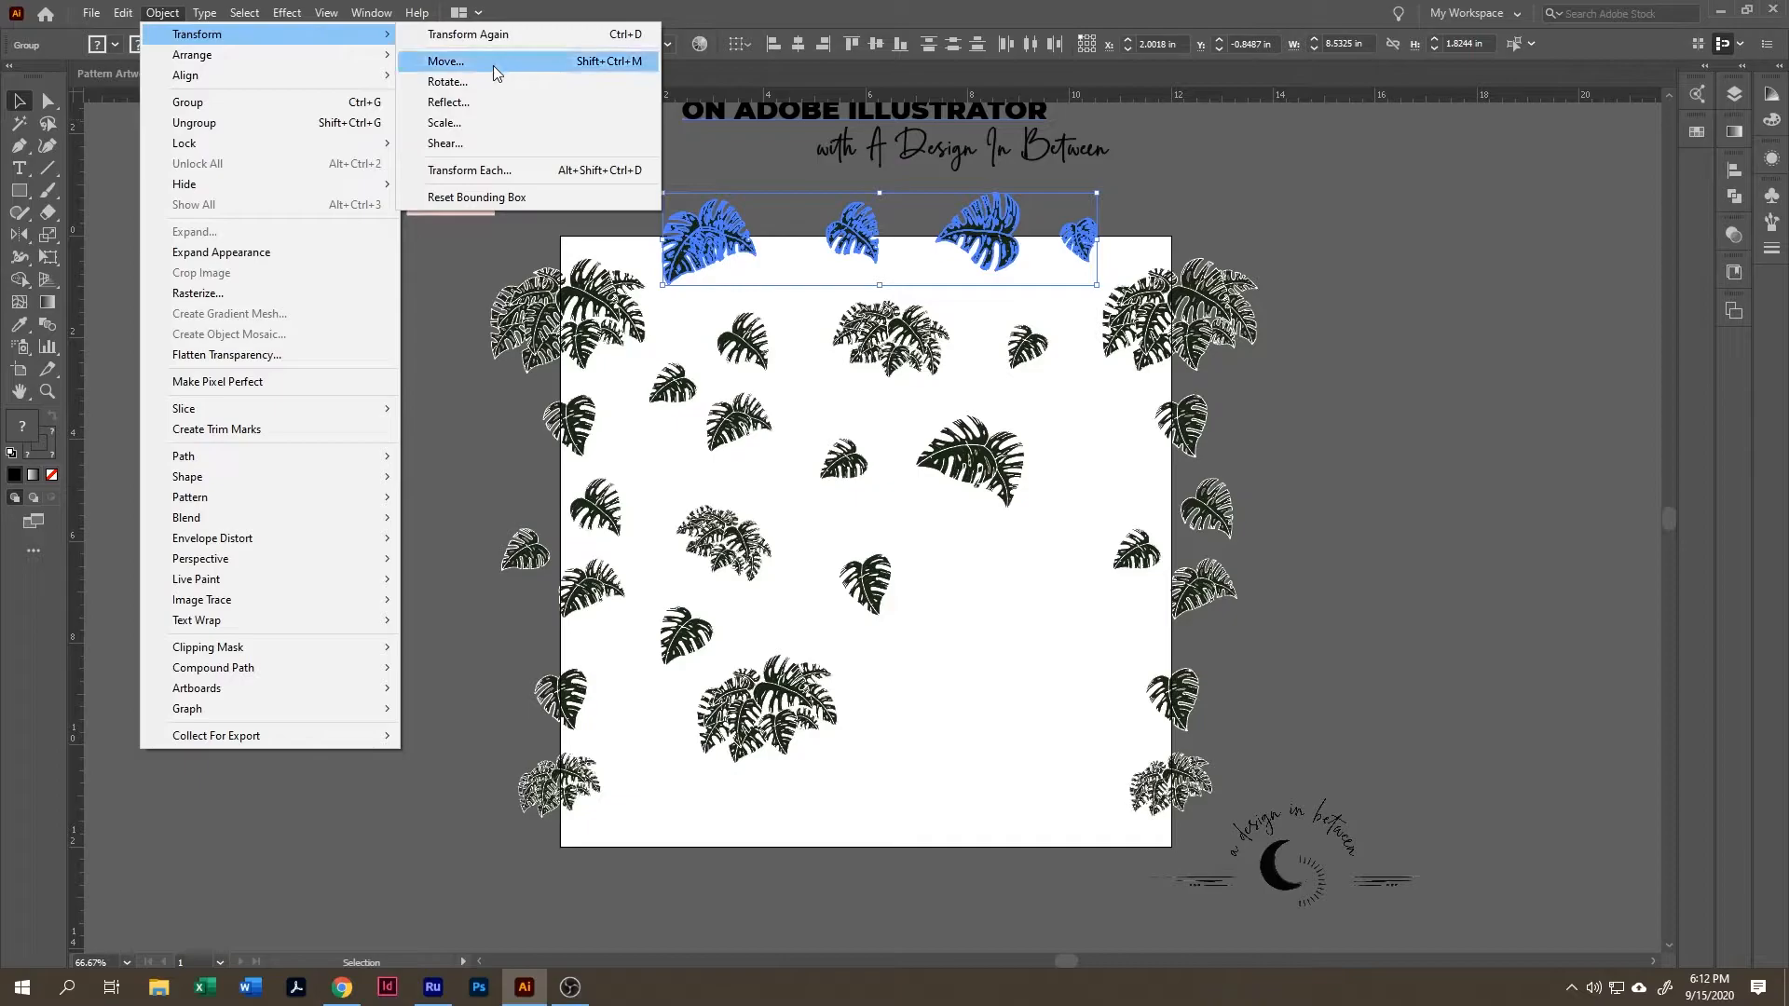
{"action": "left_click", "coordinate": [492, 61]}
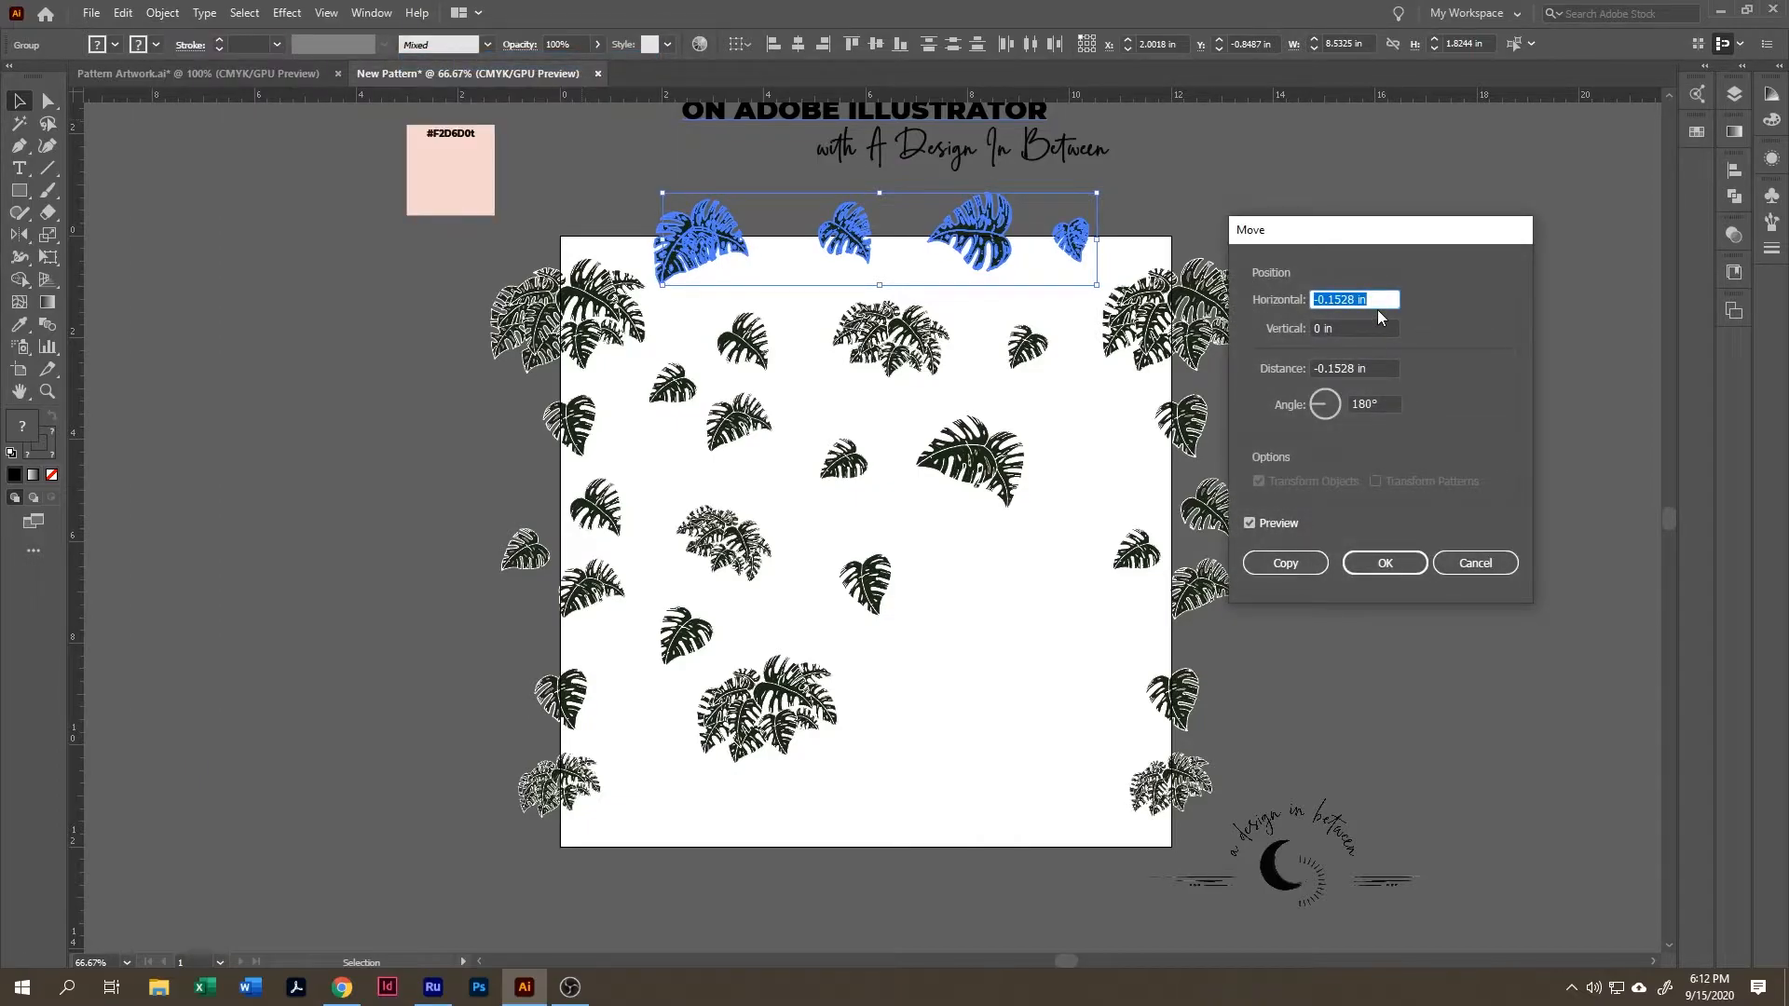
{"action": "type", "text": "0"}
{"action": "key", "text": "Tab"}
{"action": "type", "text": "12"}
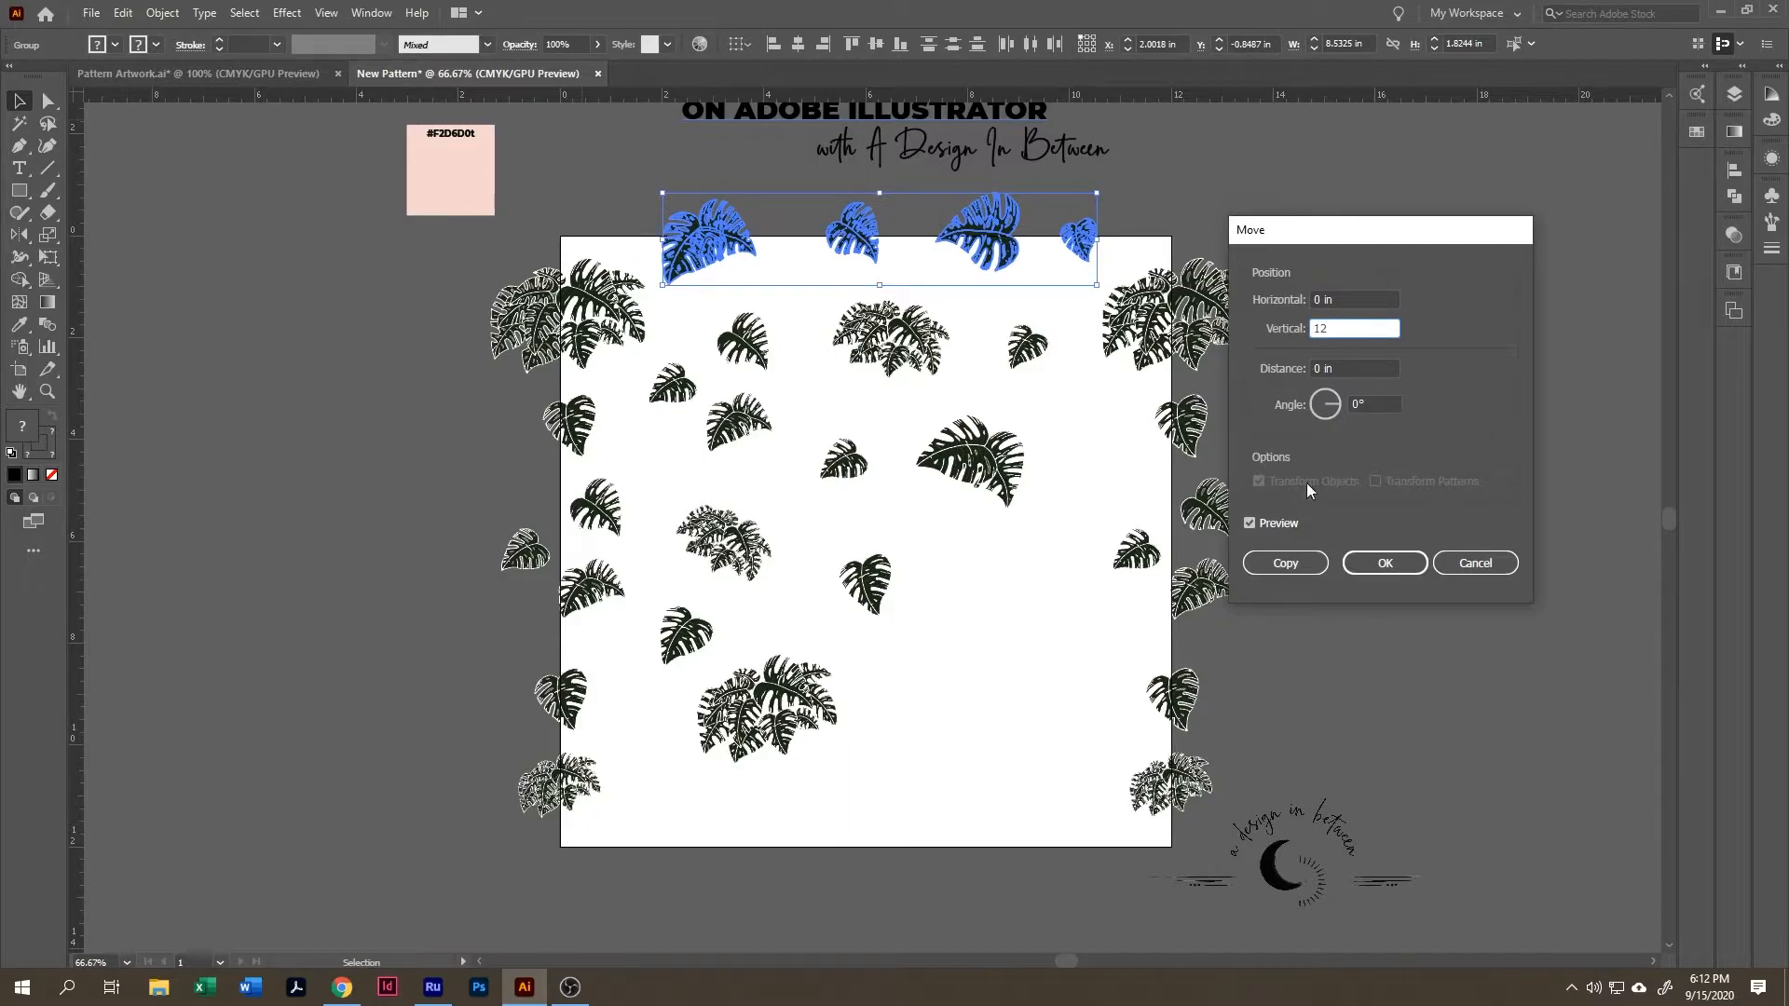
{"action": "left_click", "coordinate": [1250, 522]}
{"action": "left_click", "coordinate": [1250, 522]}
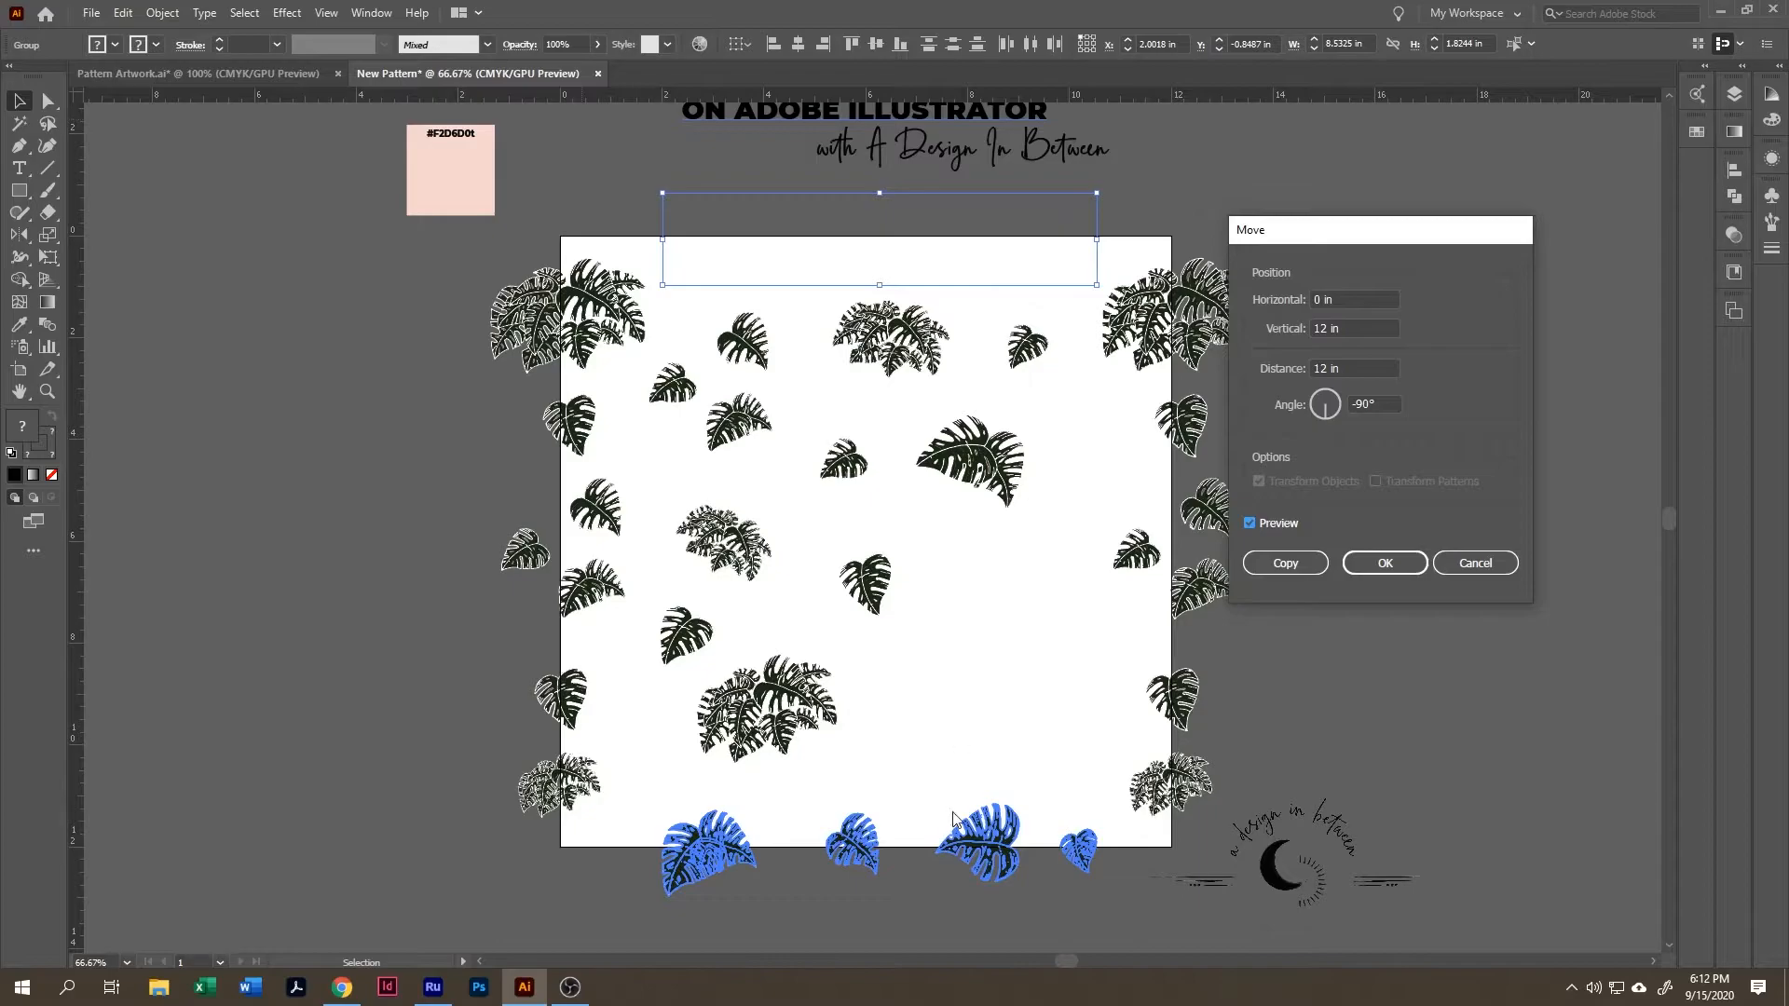
{"action": "left_click", "coordinate": [1312, 569]}
{"action": "left_click", "coordinate": [1404, 706]}
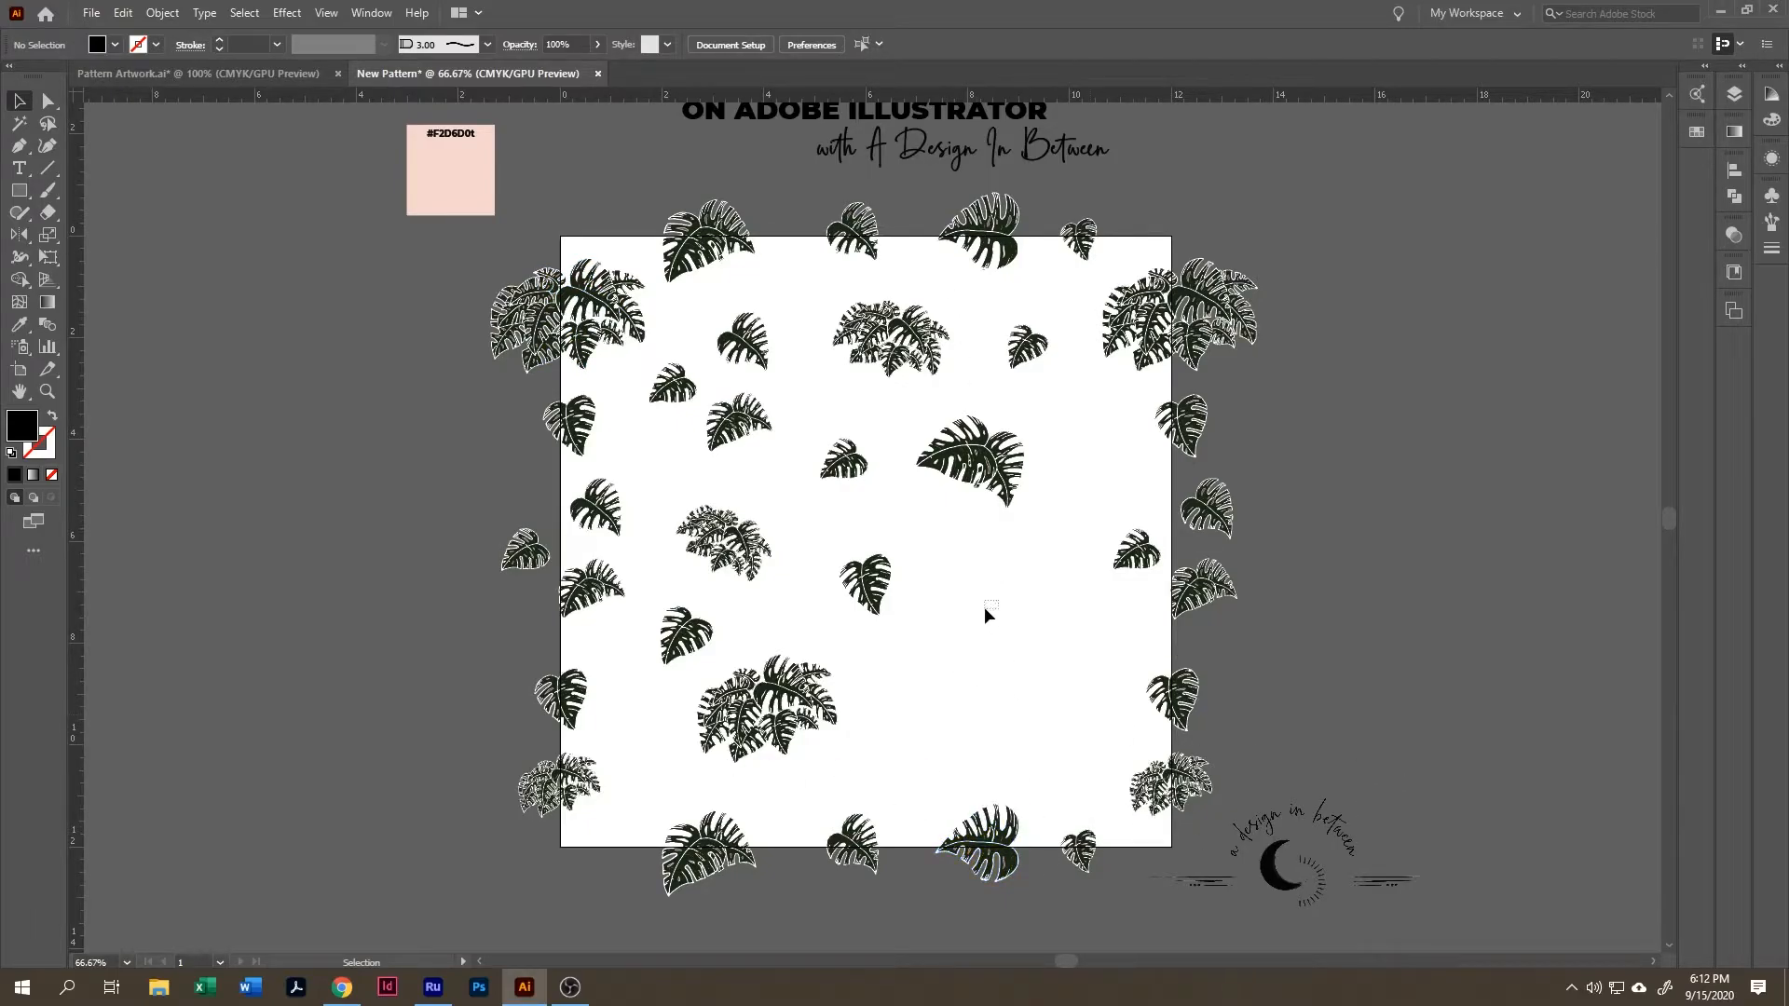
- Add single leaves to the empty lower-right interior of the artboard
{"action": "left_click_drag", "start_coordinate": [932, 577], "coordinate": [1101, 751]}
{"action": "left_click_drag", "start_coordinate": [672, 384], "coordinate": [963, 607]}
{"action": "left_click_drag", "start_coordinate": [1070, 537], "coordinate": [1092, 647]}
{"action": "left_click_drag", "start_coordinate": [1090, 646], "coordinate": [1123, 664]}
{"action": "left_click", "coordinate": [890, 723]}
{"action": "left_click", "coordinate": [1077, 799]}
{"action": "left_click_drag", "start_coordinate": [592, 589], "coordinate": [1065, 762]}
- Space the added leaves evenly, with one heart-shaped leaf placed right of the large fan-shaped leaf
{"action": "left_click_drag", "start_coordinate": [1007, 742], "coordinate": [920, 747]}
{"action": "left_click_drag", "start_coordinate": [1084, 694], "coordinate": [1086, 470]}
{"action": "left_click_drag", "start_coordinate": [1073, 629], "coordinate": [1074, 645]}
{"action": "left_click_drag", "start_coordinate": [975, 645], "coordinate": [960, 647]}
{"action": "left_click", "coordinate": [1331, 691]}
{"action": "left_click_drag", "start_coordinate": [779, 694], "coordinate": [778, 706]}
{"action": "left_click", "coordinate": [1438, 730]}
- Check the overall layout and nudge the heart-shaped leaf beside the large fan-shaped leaf slightly right
{"action": "key", "text": "ctrl+minus"}
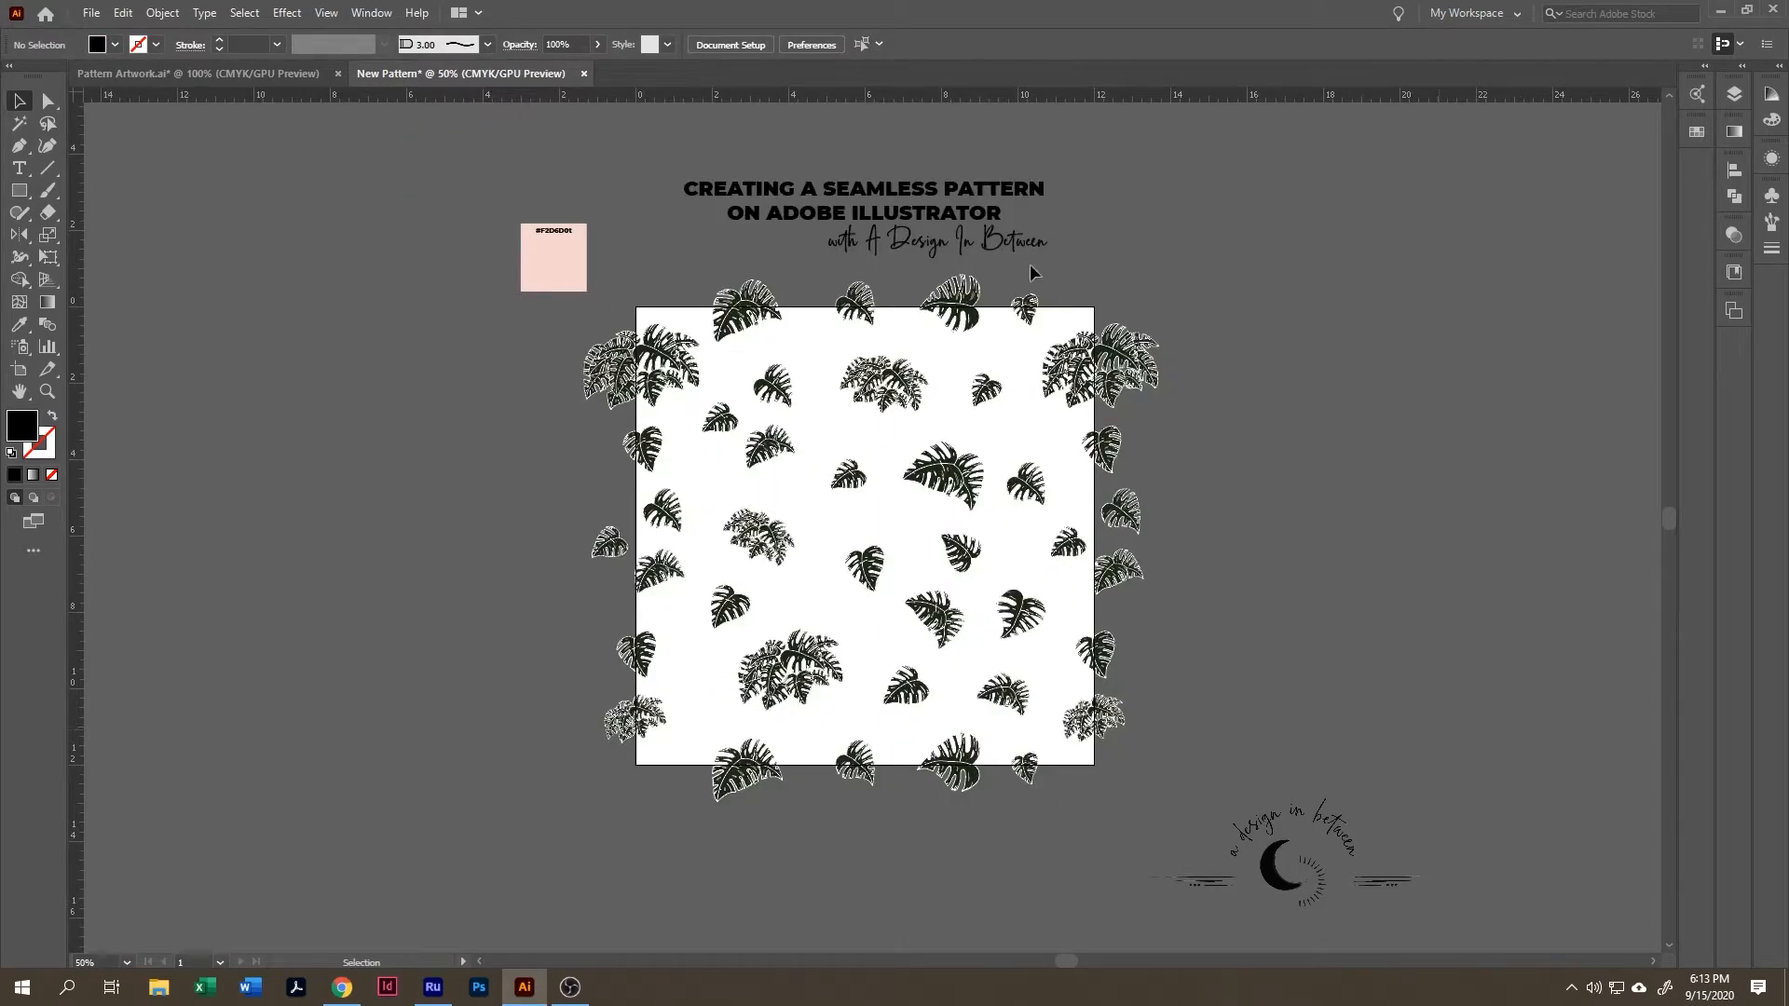
{"action": "left_click_drag", "start_coordinate": [618, 300], "coordinate": [1197, 799]}
{"action": "left_click", "coordinate": [1277, 723]}
{"action": "scroll", "coordinate": [1278, 723], "scroll_direction": "up", "scroll_amount": 1}
{"action": "left_click_drag", "start_coordinate": [1043, 536], "coordinate": [1048, 534]}
{"action": "left_click", "coordinate": [1263, 580]}
{"action": "key", "text": "ctrl+plus"}
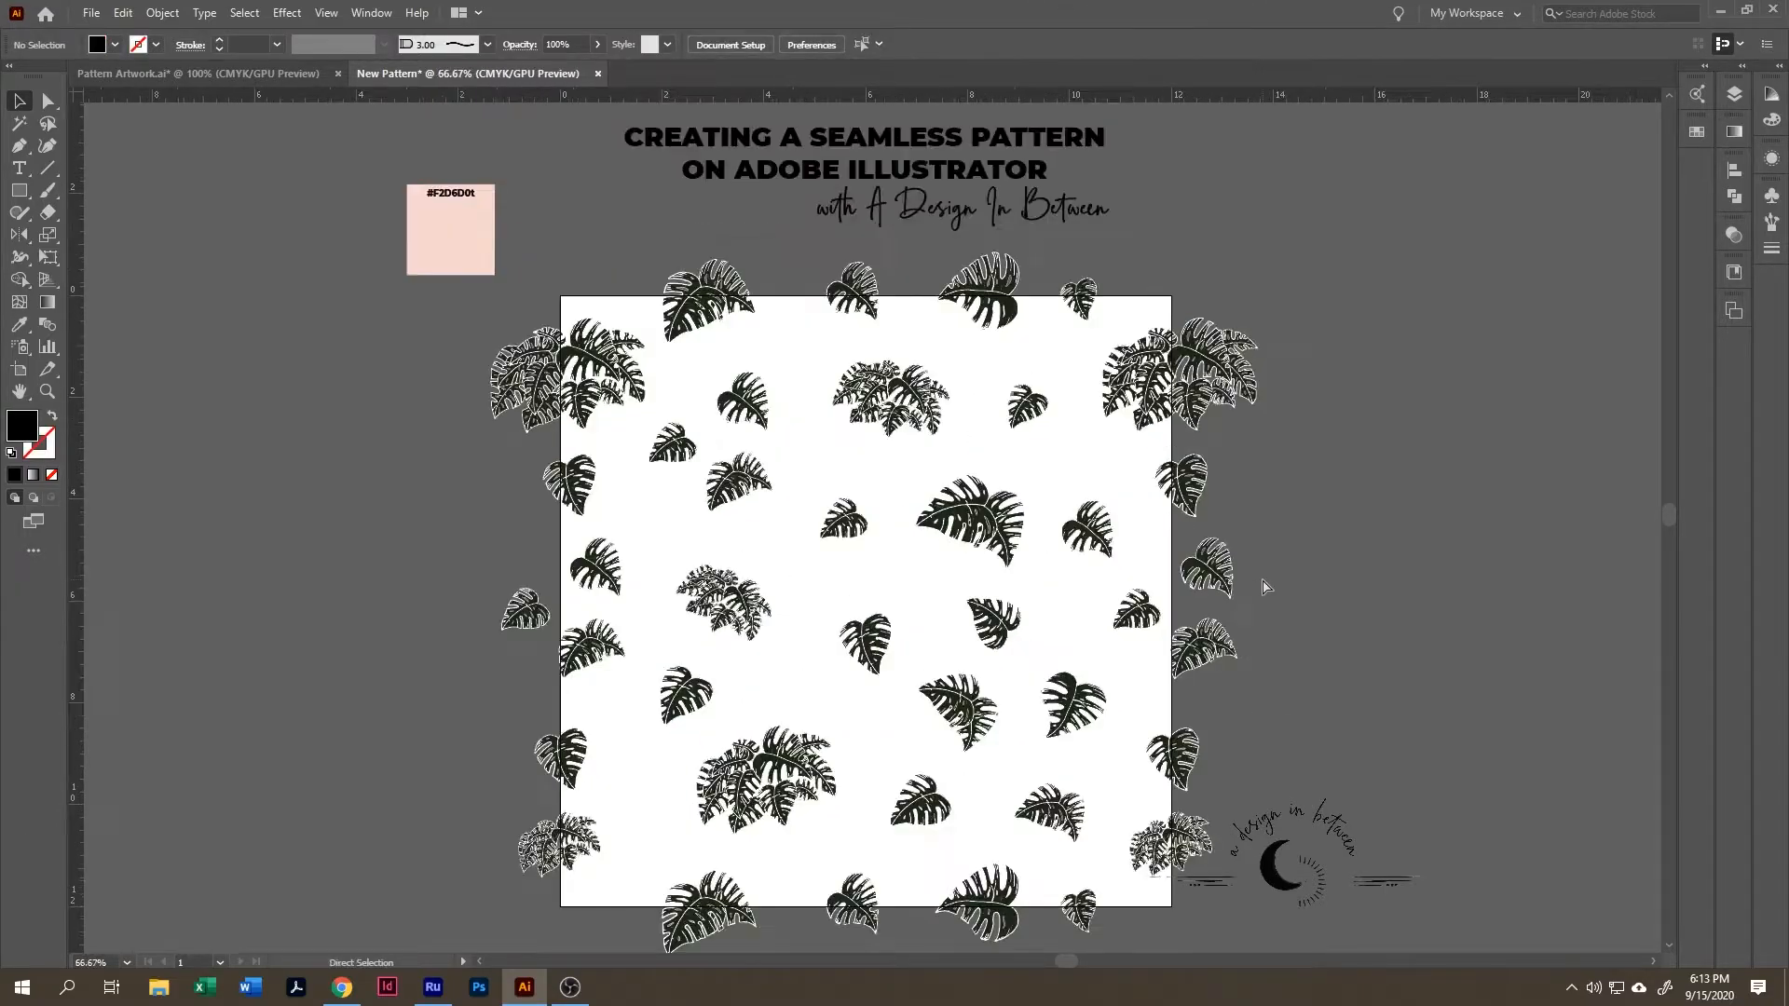
{"action": "scroll", "coordinate": [1261, 577], "scroll_direction": "down", "scroll_amount": 1}
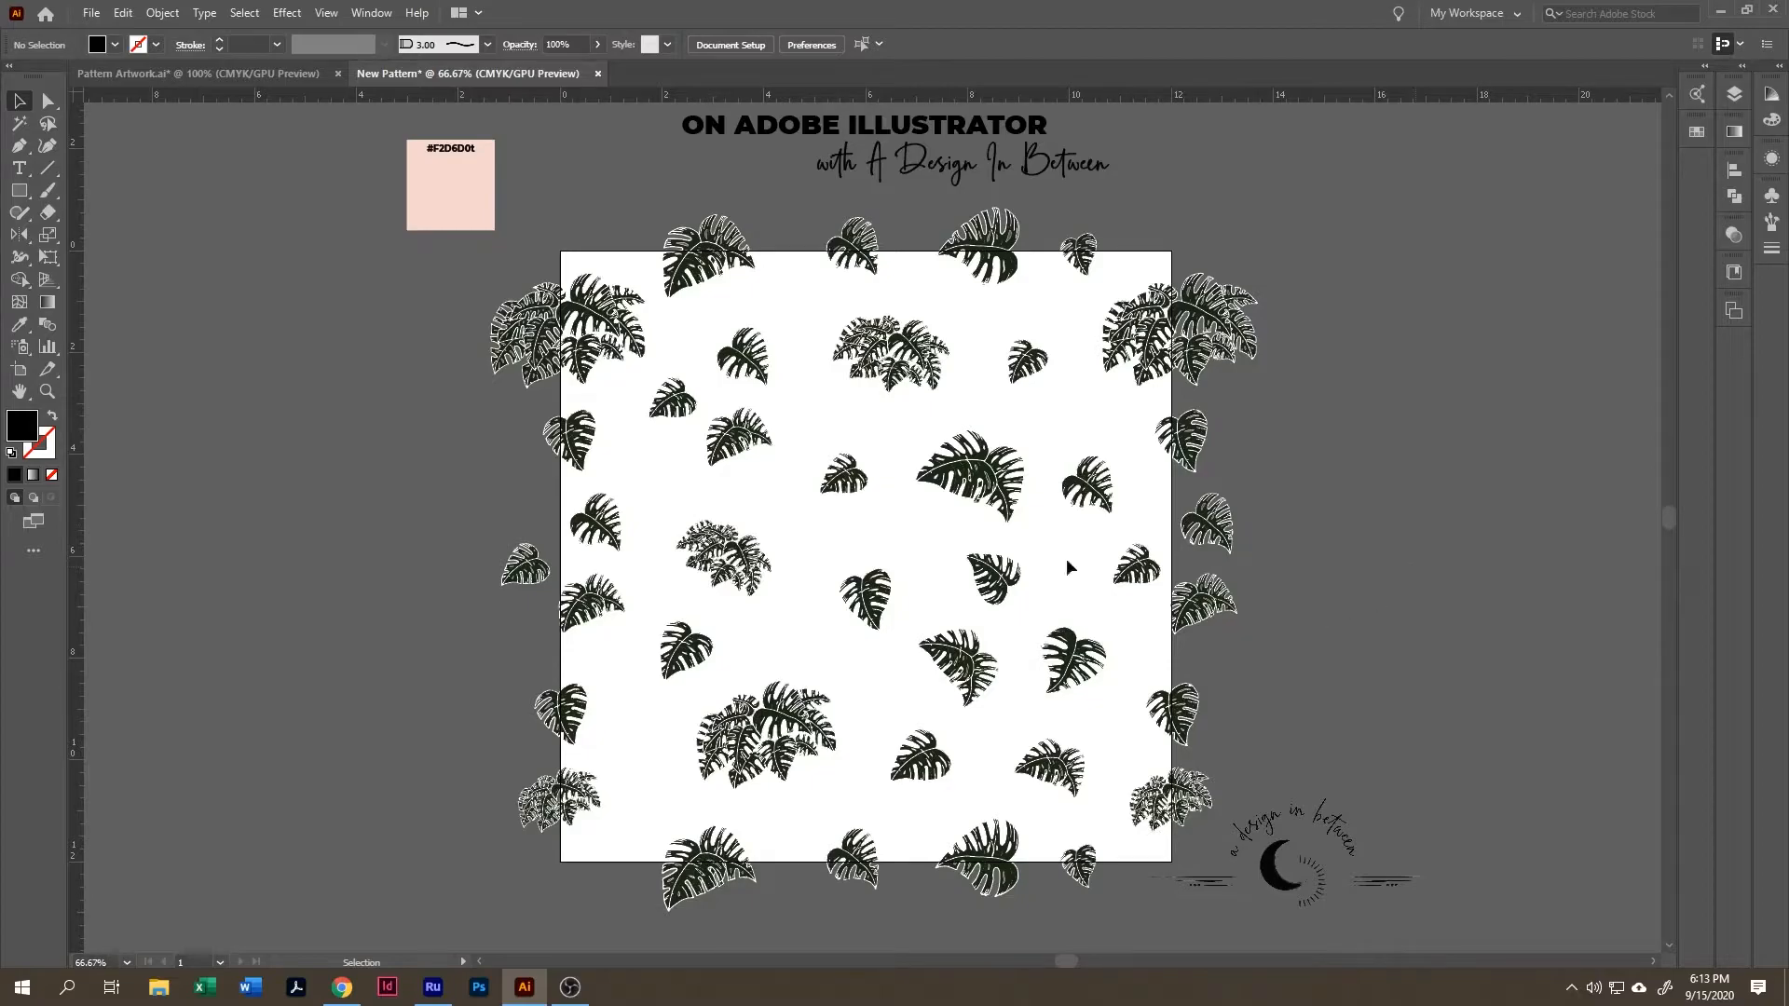
- Group all the leaves and leaf clusters on and around the artboard
{"action": "left_click_drag", "start_coordinate": [900, 554], "coordinate": [1298, 904]}
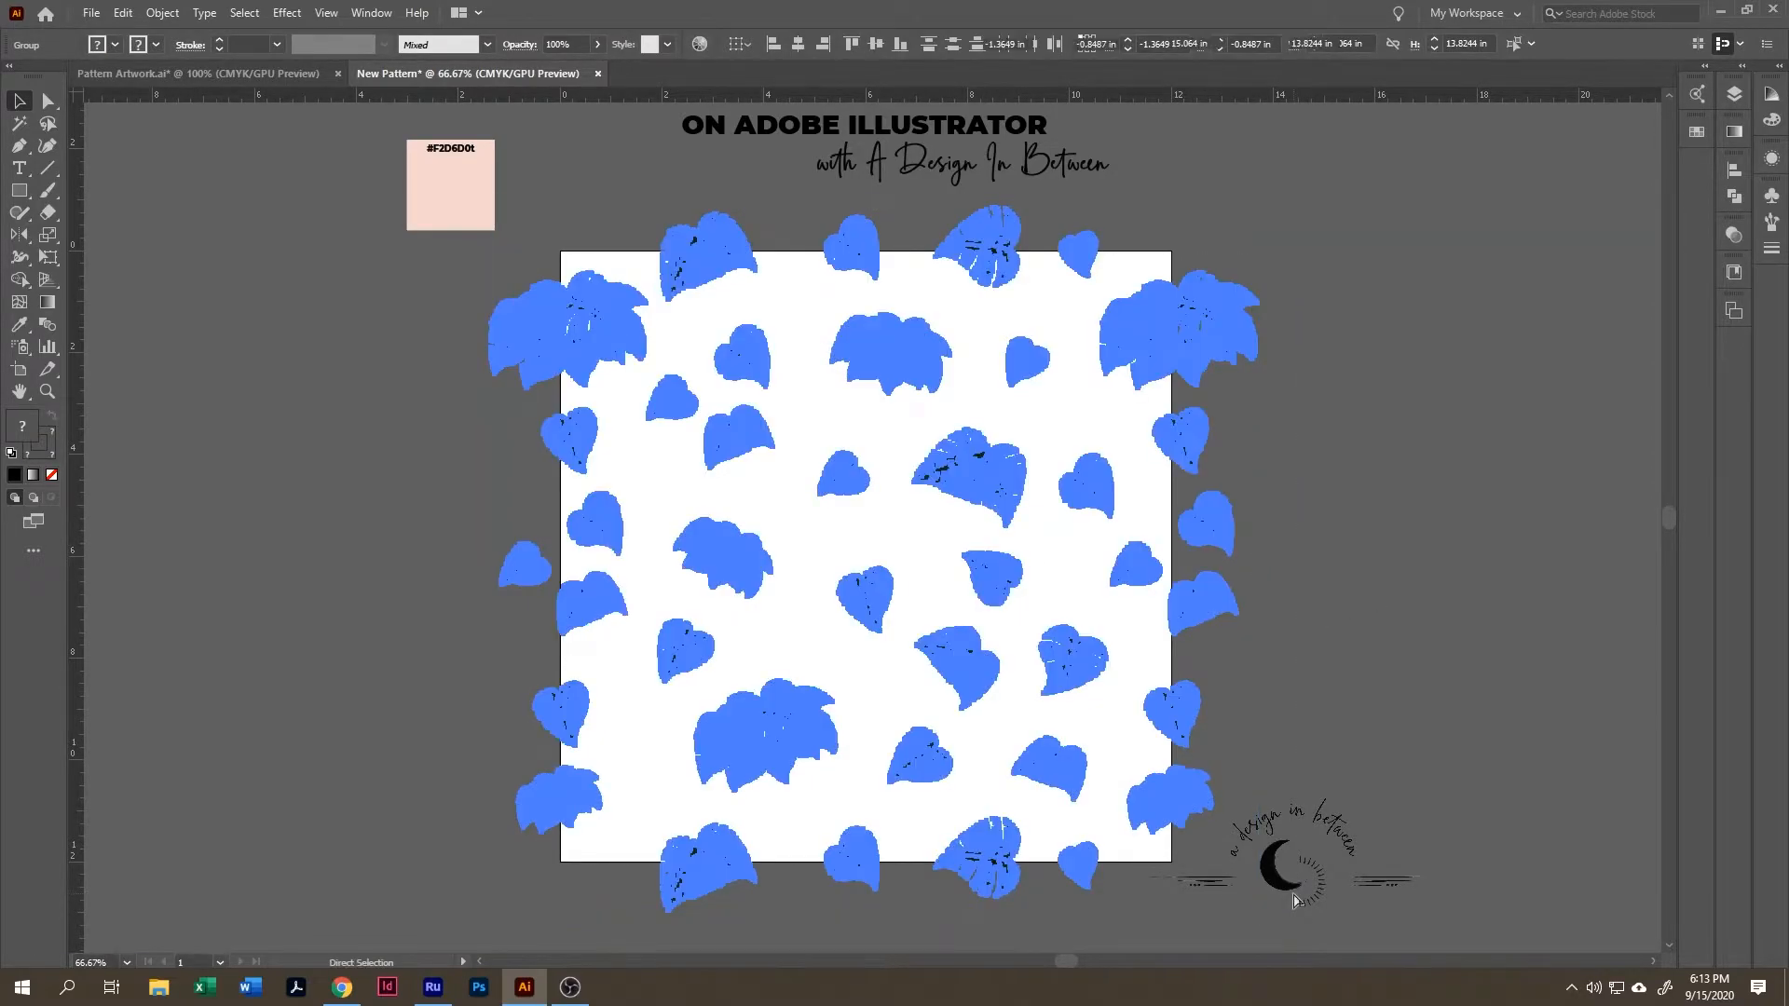
{"action": "left_click", "coordinate": [1304, 773]}
{"action": "left_click_drag", "start_coordinate": [494, 165], "coordinate": [1354, 899]}
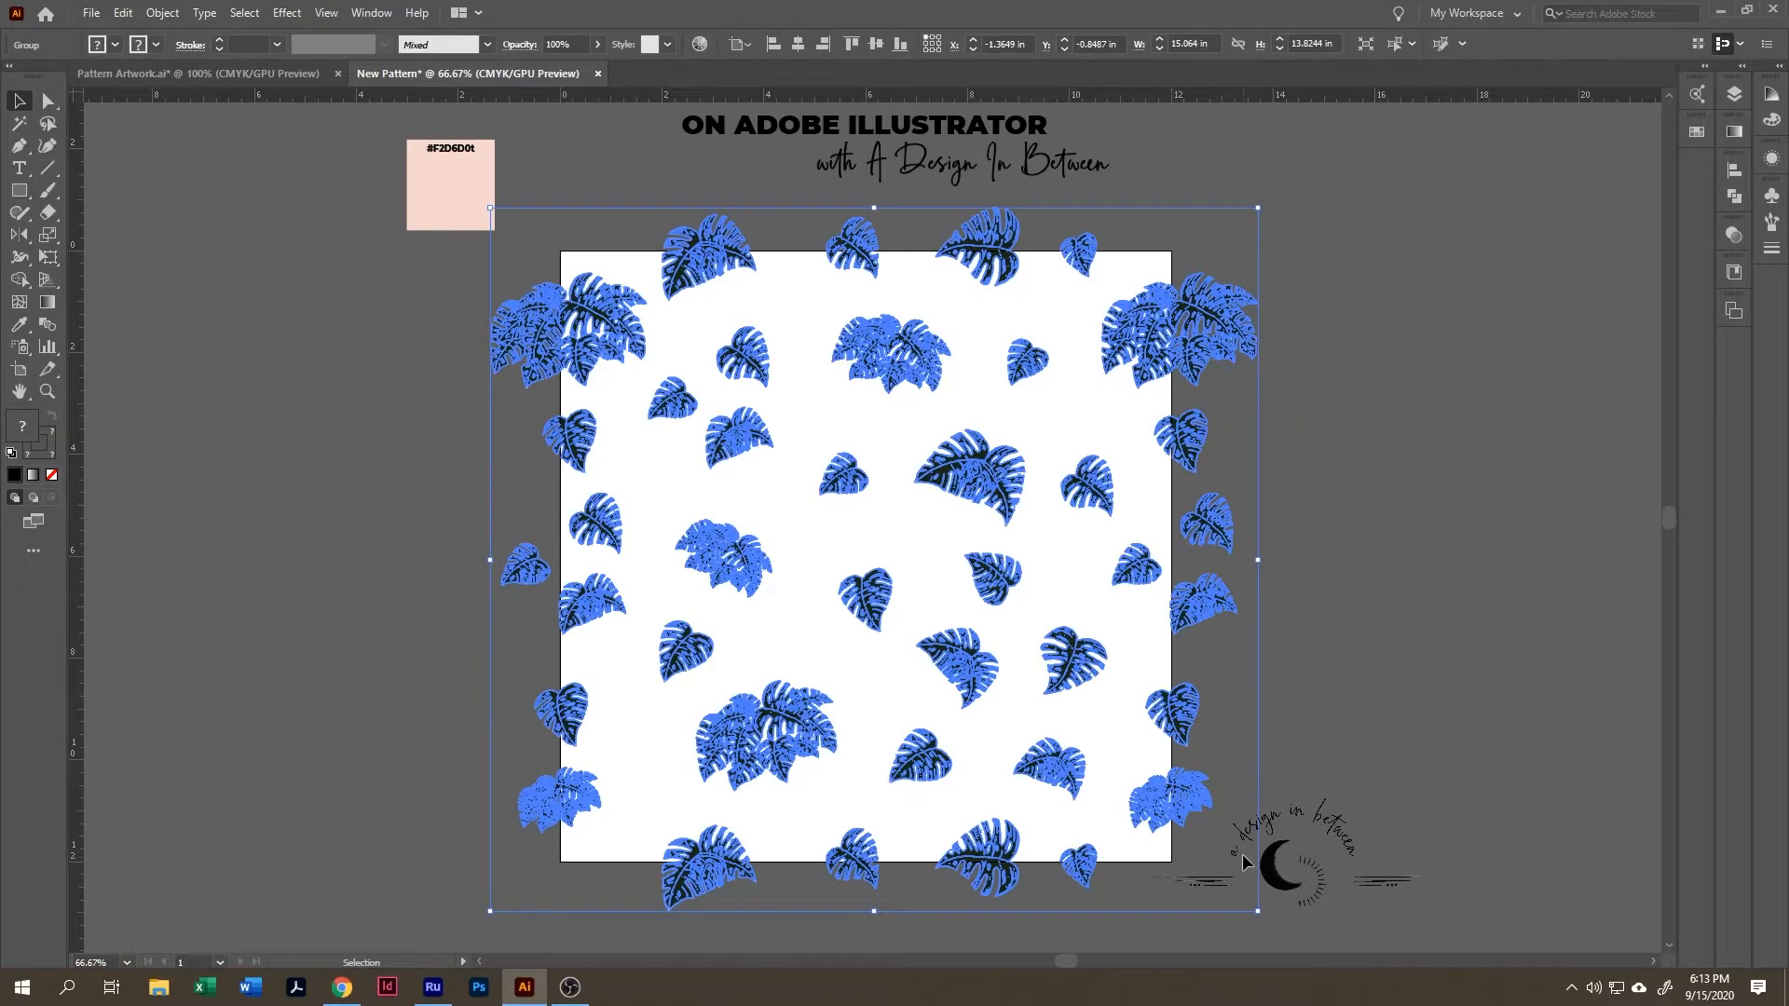
{"action": "right_click", "coordinate": [997, 503]}
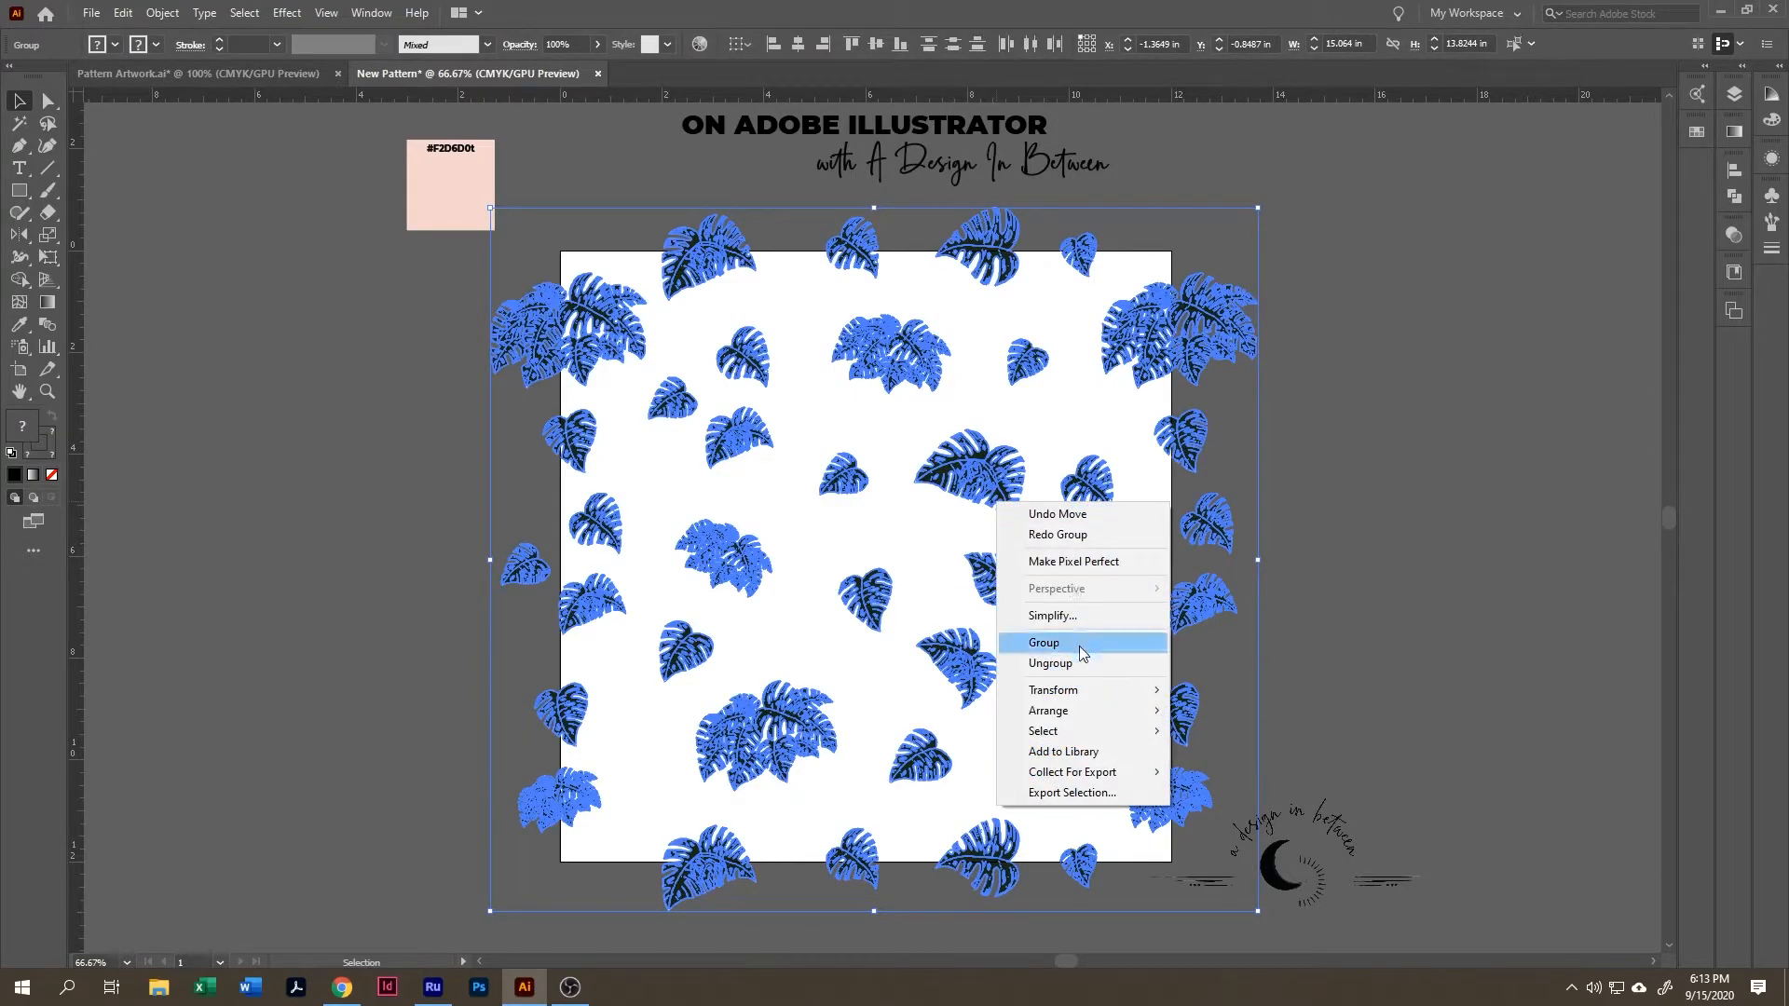
{"action": "left_click", "coordinate": [1078, 643]}
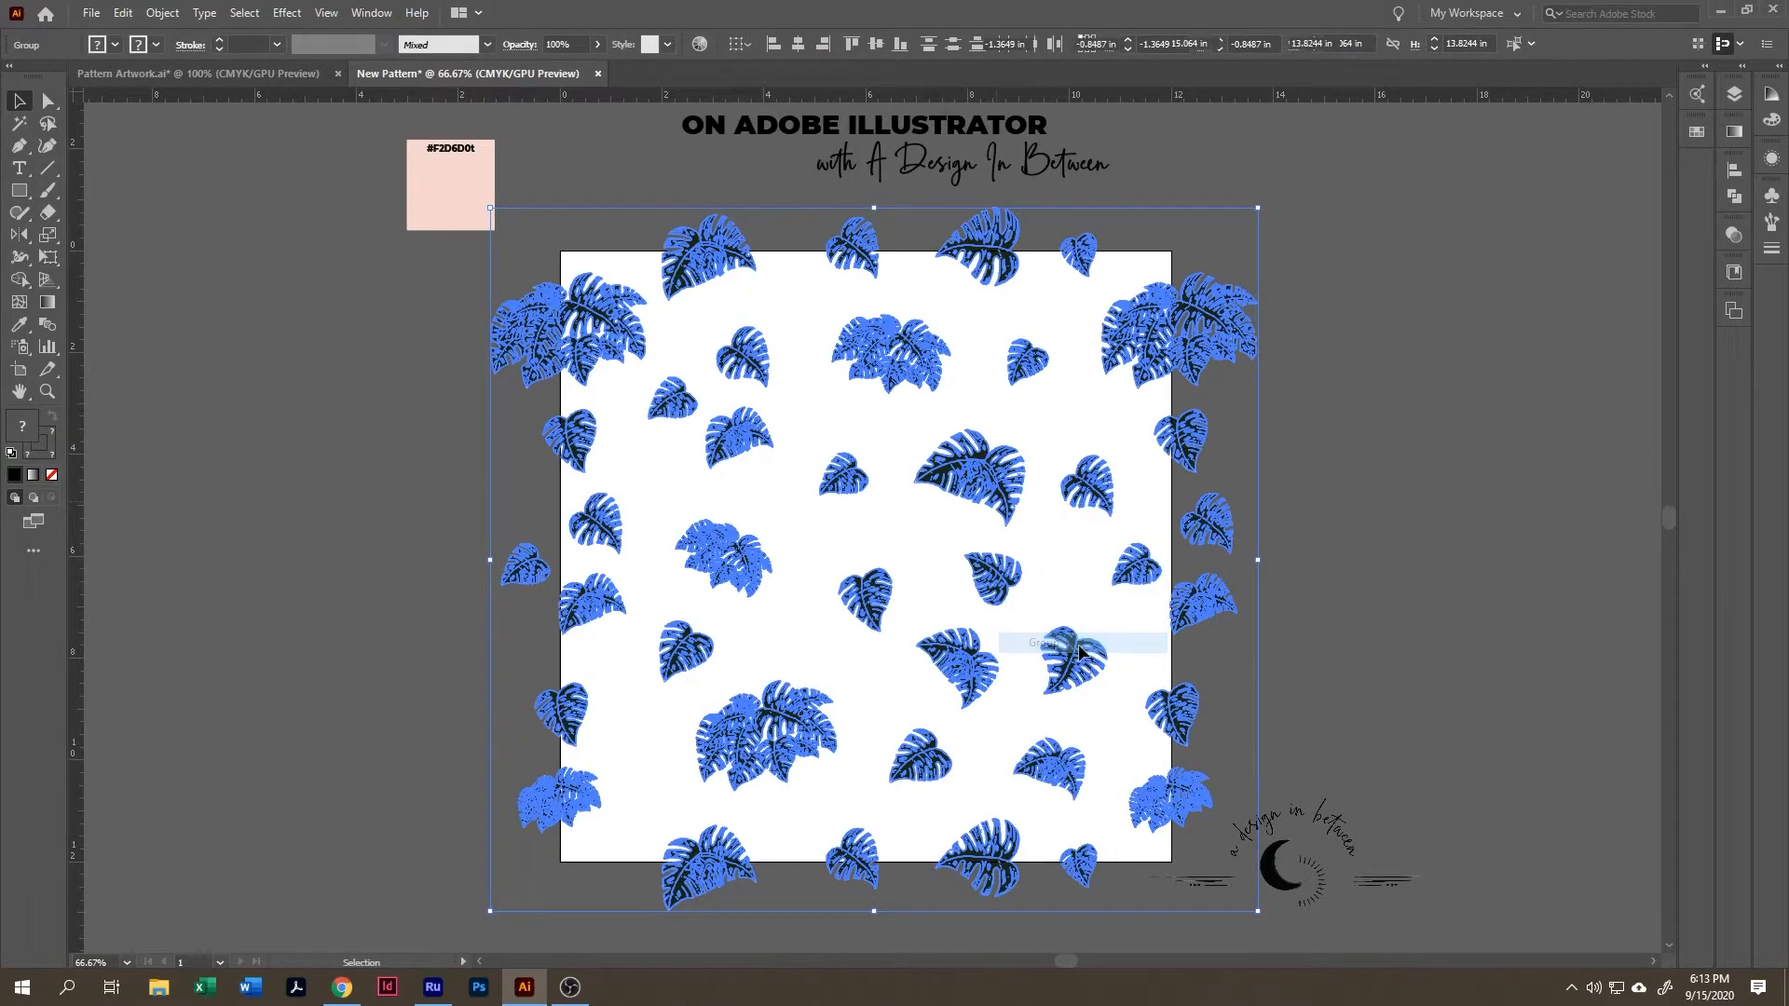
- Test moving the grouped artwork as one object and undo the move
{"action": "left_click", "coordinate": [1358, 602]}
{"action": "left_click_drag", "start_coordinate": [1043, 510], "coordinate": [1046, 509]}
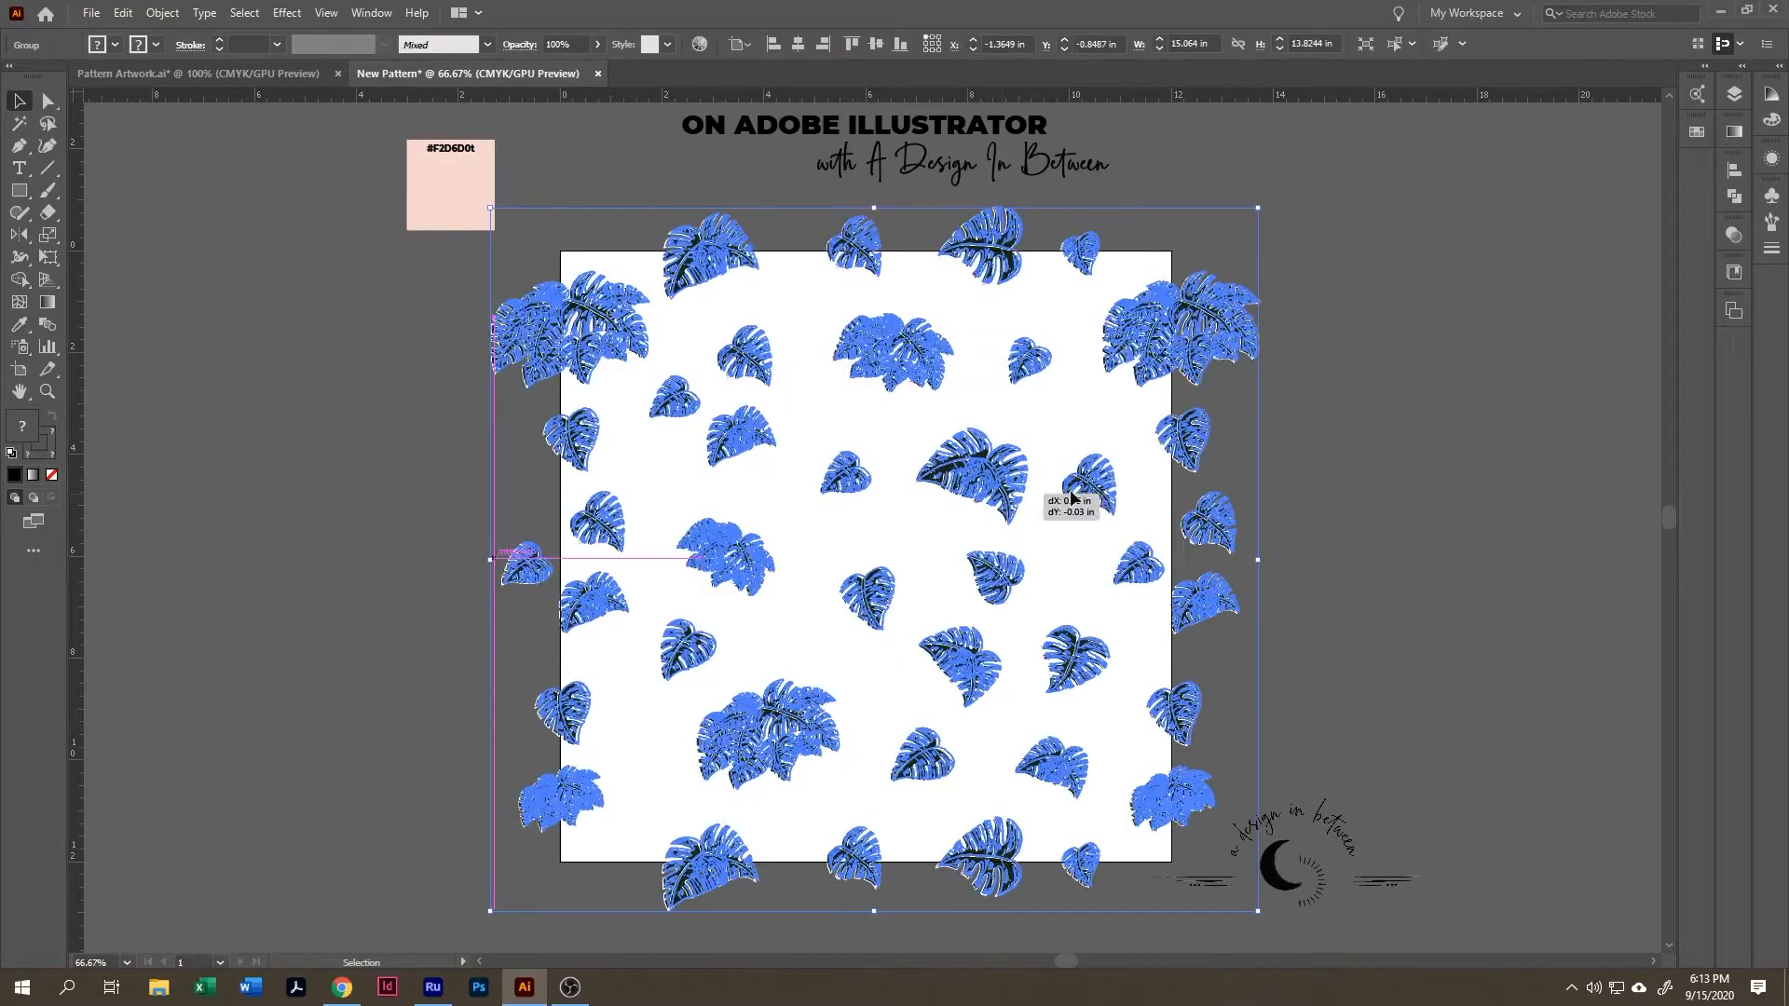
{"action": "left_click", "coordinate": [1458, 536]}
{"action": "key", "text": "ctrl+z"}
{"action": "left_click", "coordinate": [1456, 529]}
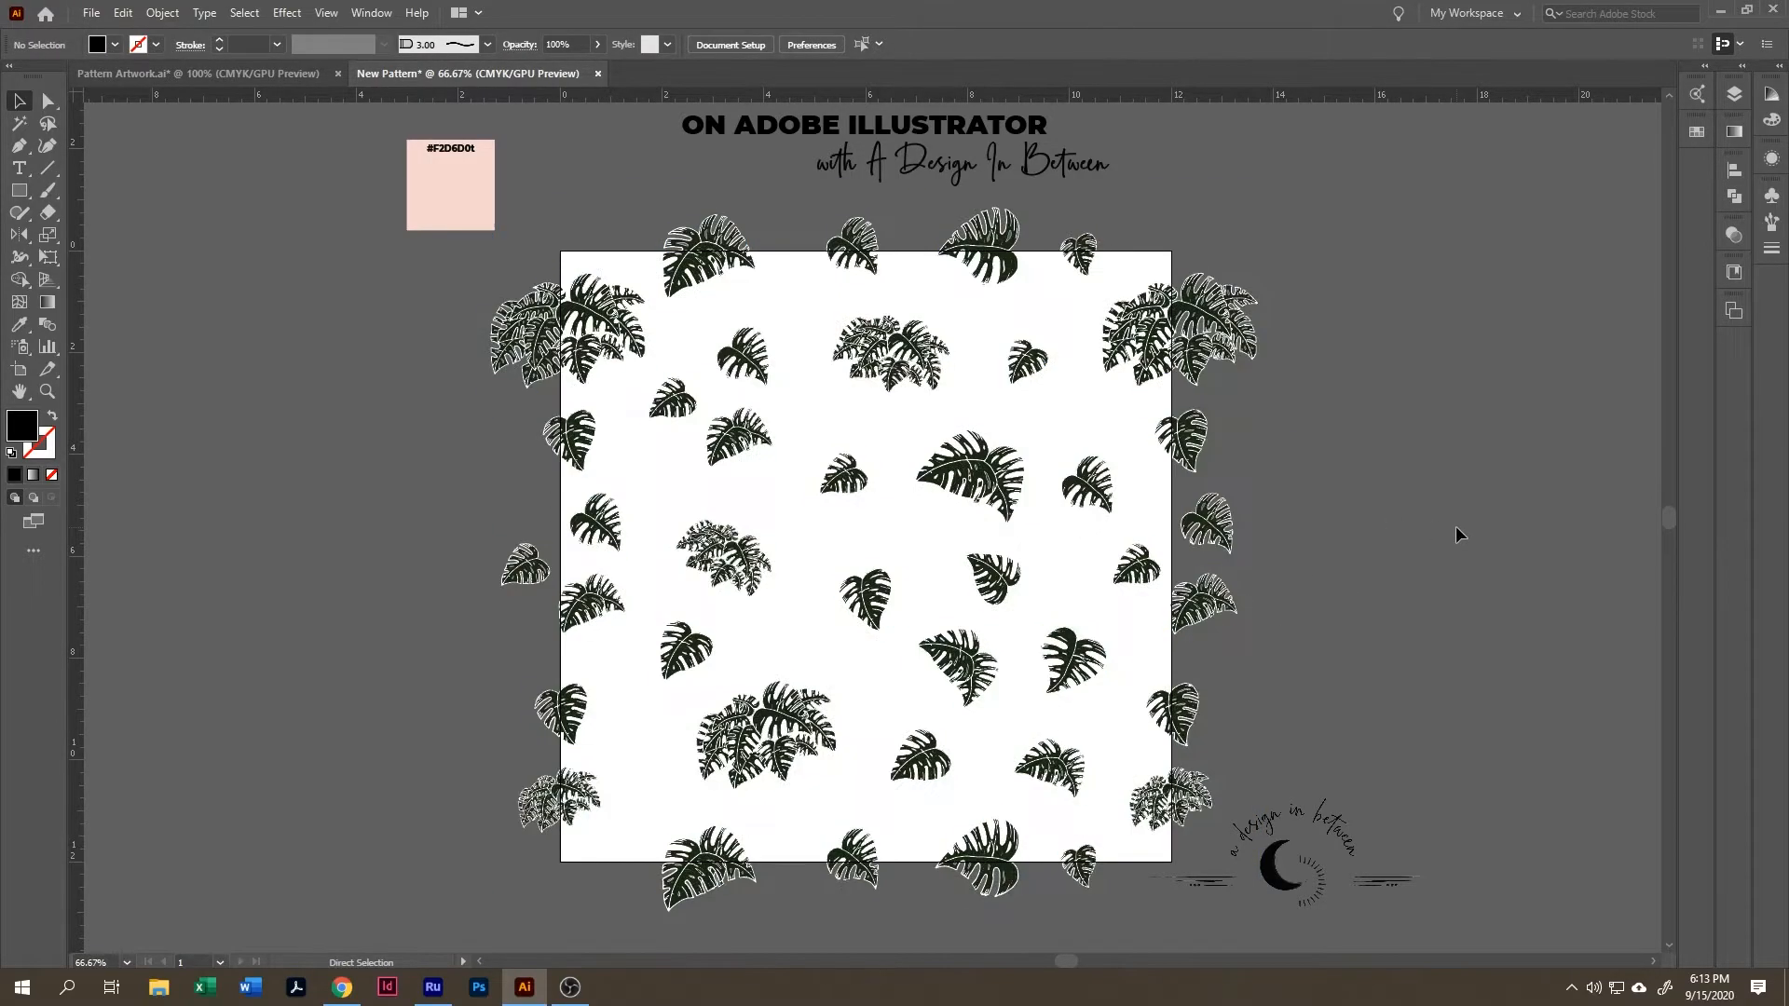
{"action": "left_click", "coordinate": [1105, 507]}
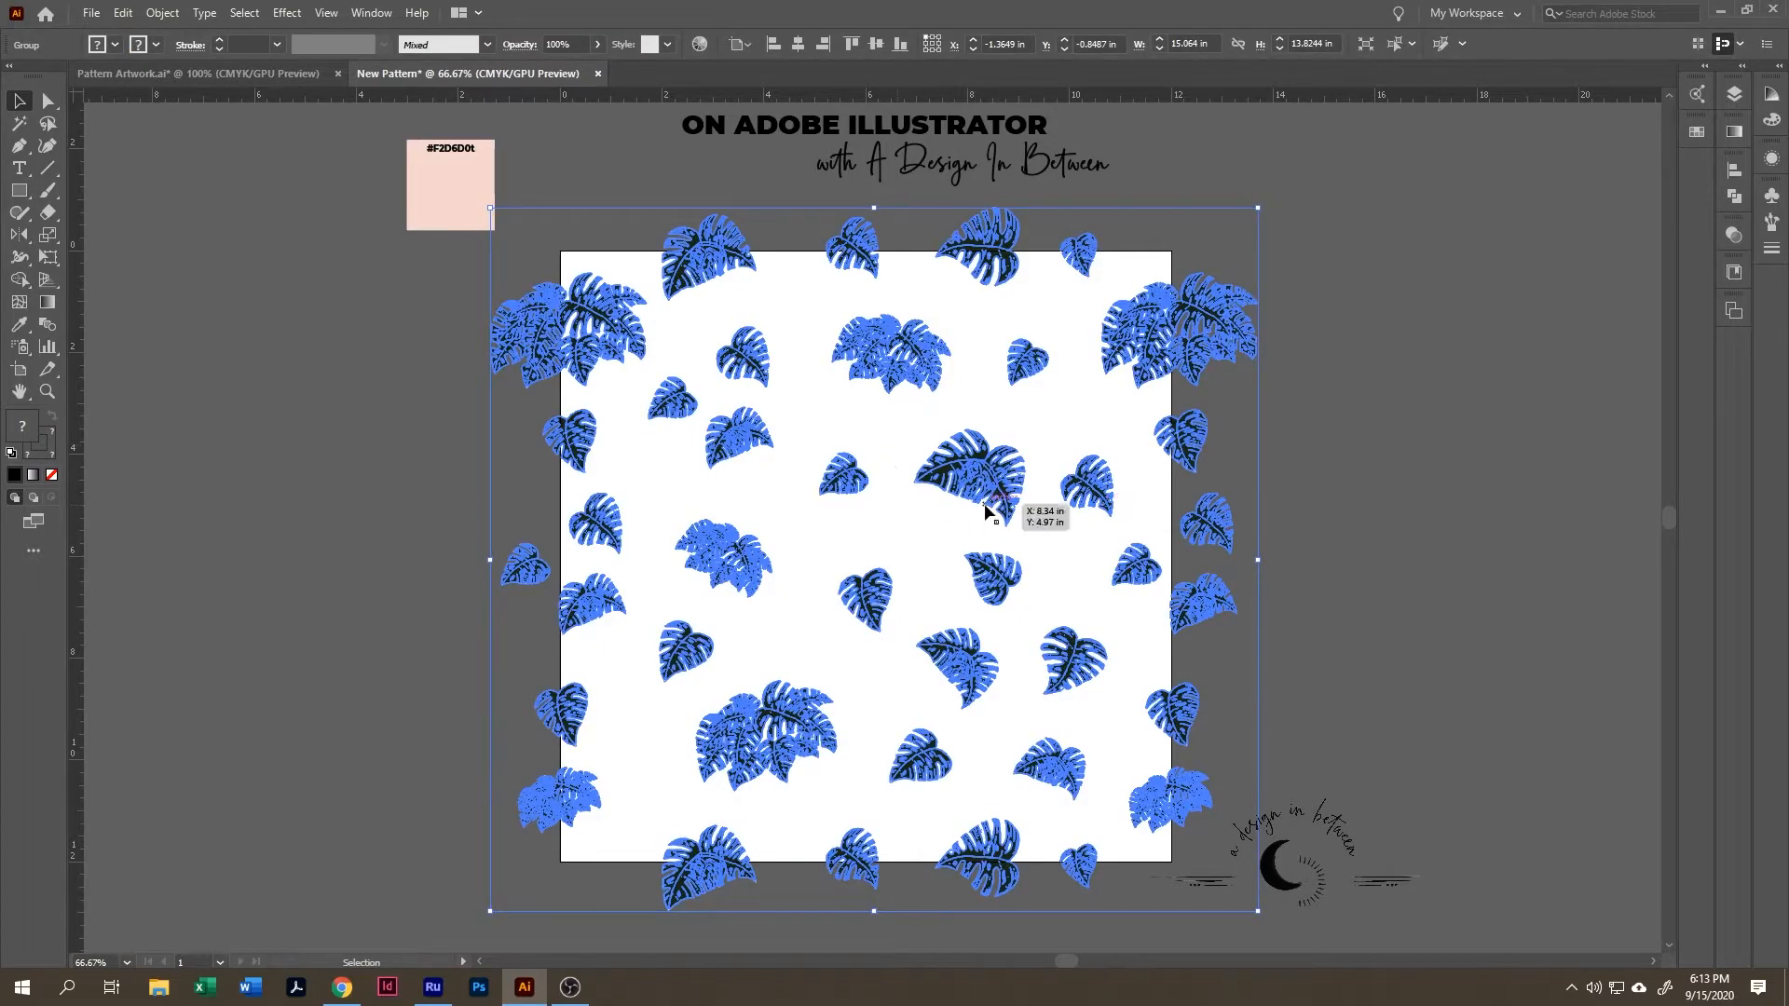
{"action": "left_click", "coordinate": [1371, 557]}
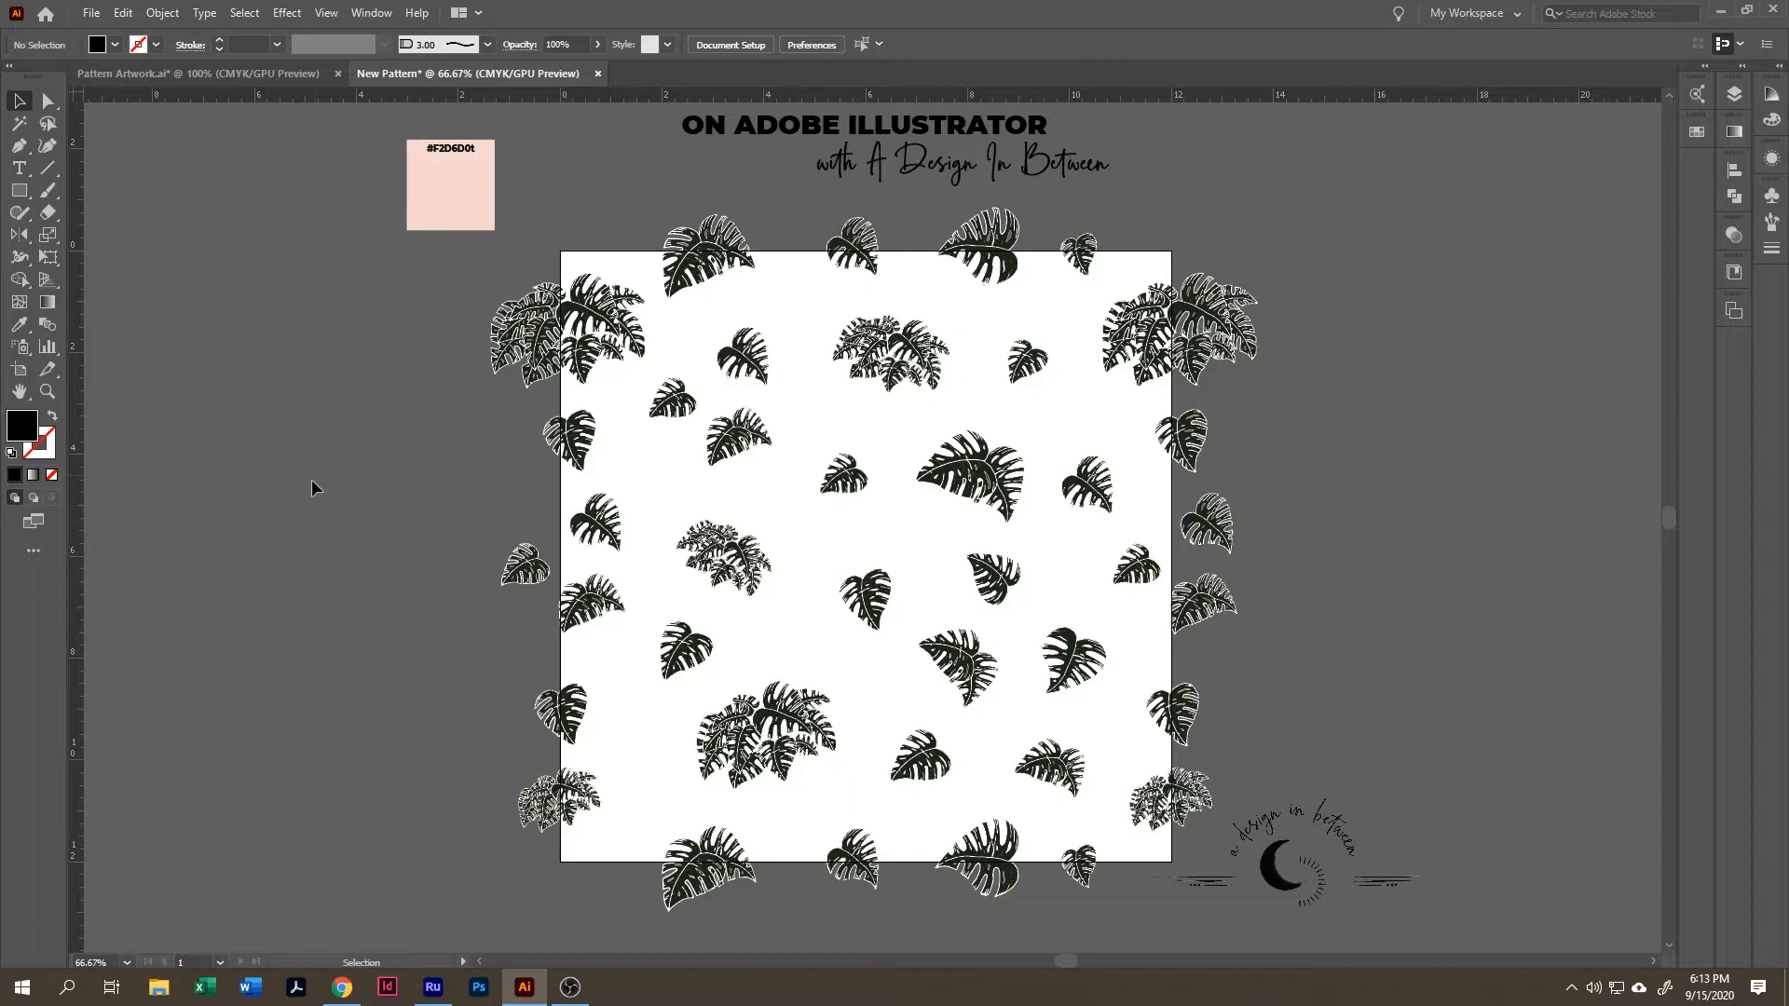
- Try placing a 12 x 12 in black rectangle over the leaf artwork and remove it
{"action": "key", "text": "m"}
{"action": "left_click", "coordinate": [855, 449]}
{"action": "type", "text": "12"}
{"action": "key", "text": "Tab"}
{"action": "type", "text": "12"}
{"action": "left_click", "coordinate": [880, 482]}
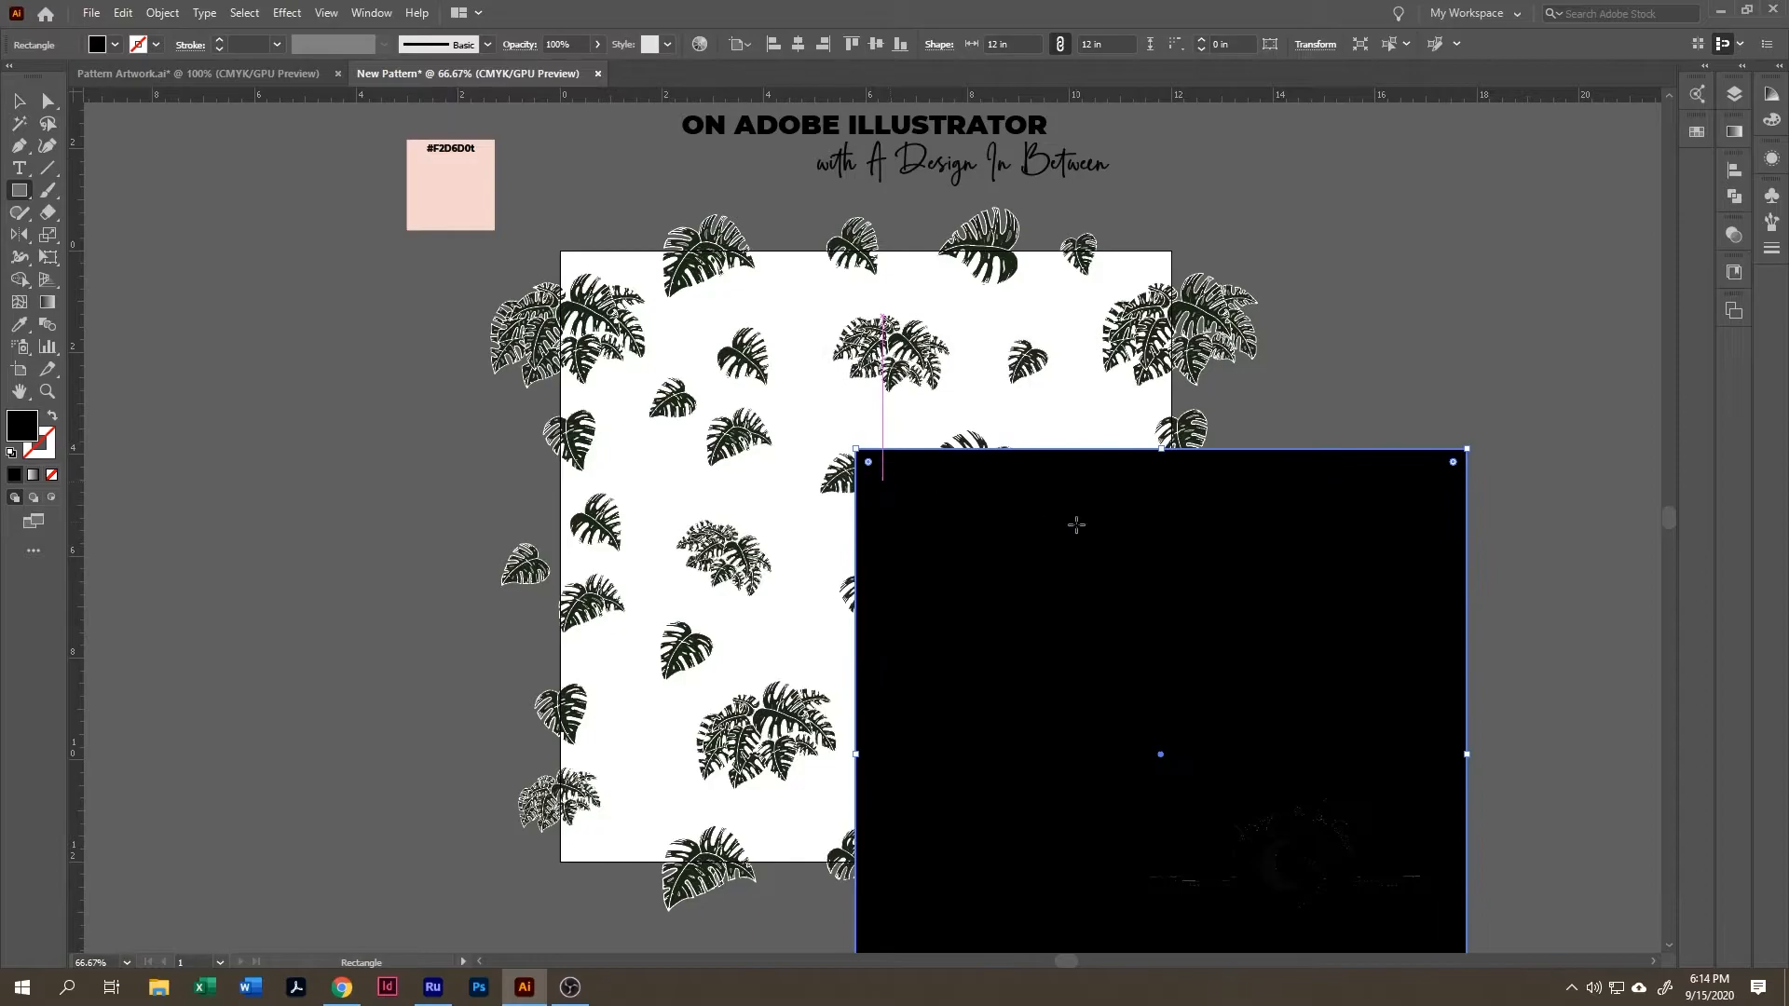
{"action": "key", "text": "v"}
{"action": "left_click_drag", "start_coordinate": [1390, 529], "coordinate": [1054, 361]}
{"action": "left_click", "coordinate": [1281, 470]}
{"action": "left_click", "coordinate": [1044, 527]}
{"action": "key", "text": "ctrl+x"}
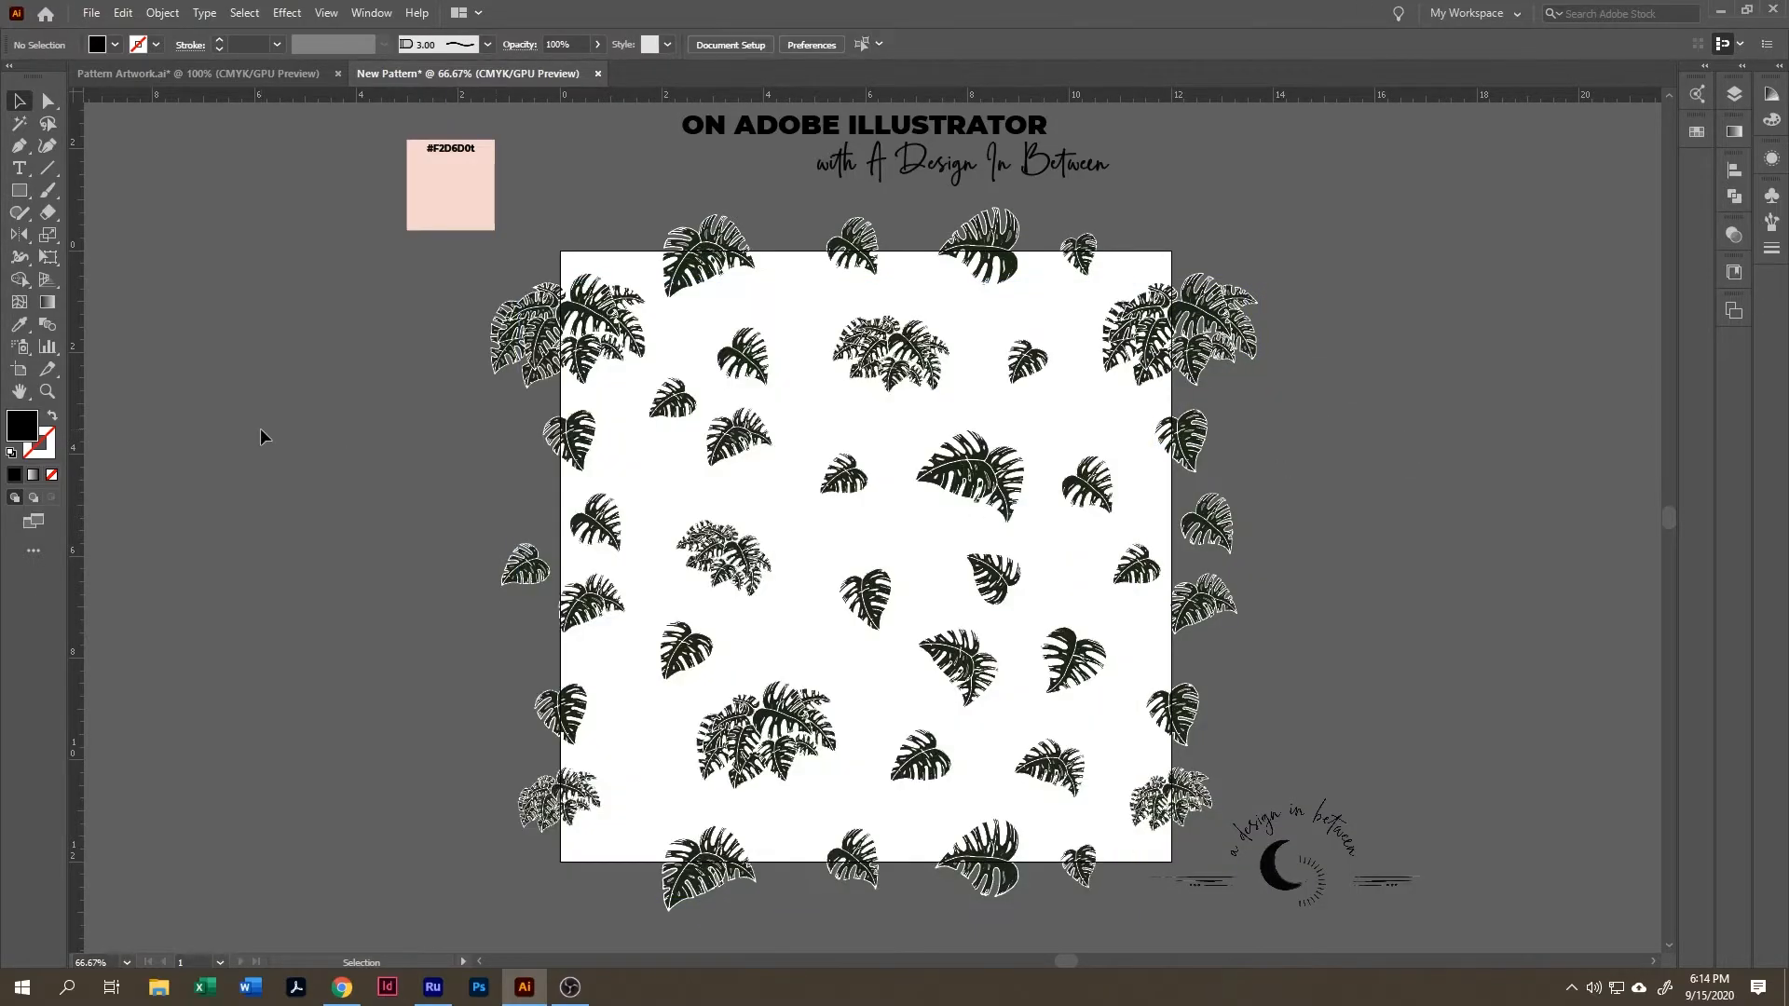
- Create a 12 x 12 in rectangle, centre it horizontally and vertically on the artboard, and show the Align options
{"action": "left_click", "coordinate": [19, 191]}
{"action": "left_click", "coordinate": [19, 191]}
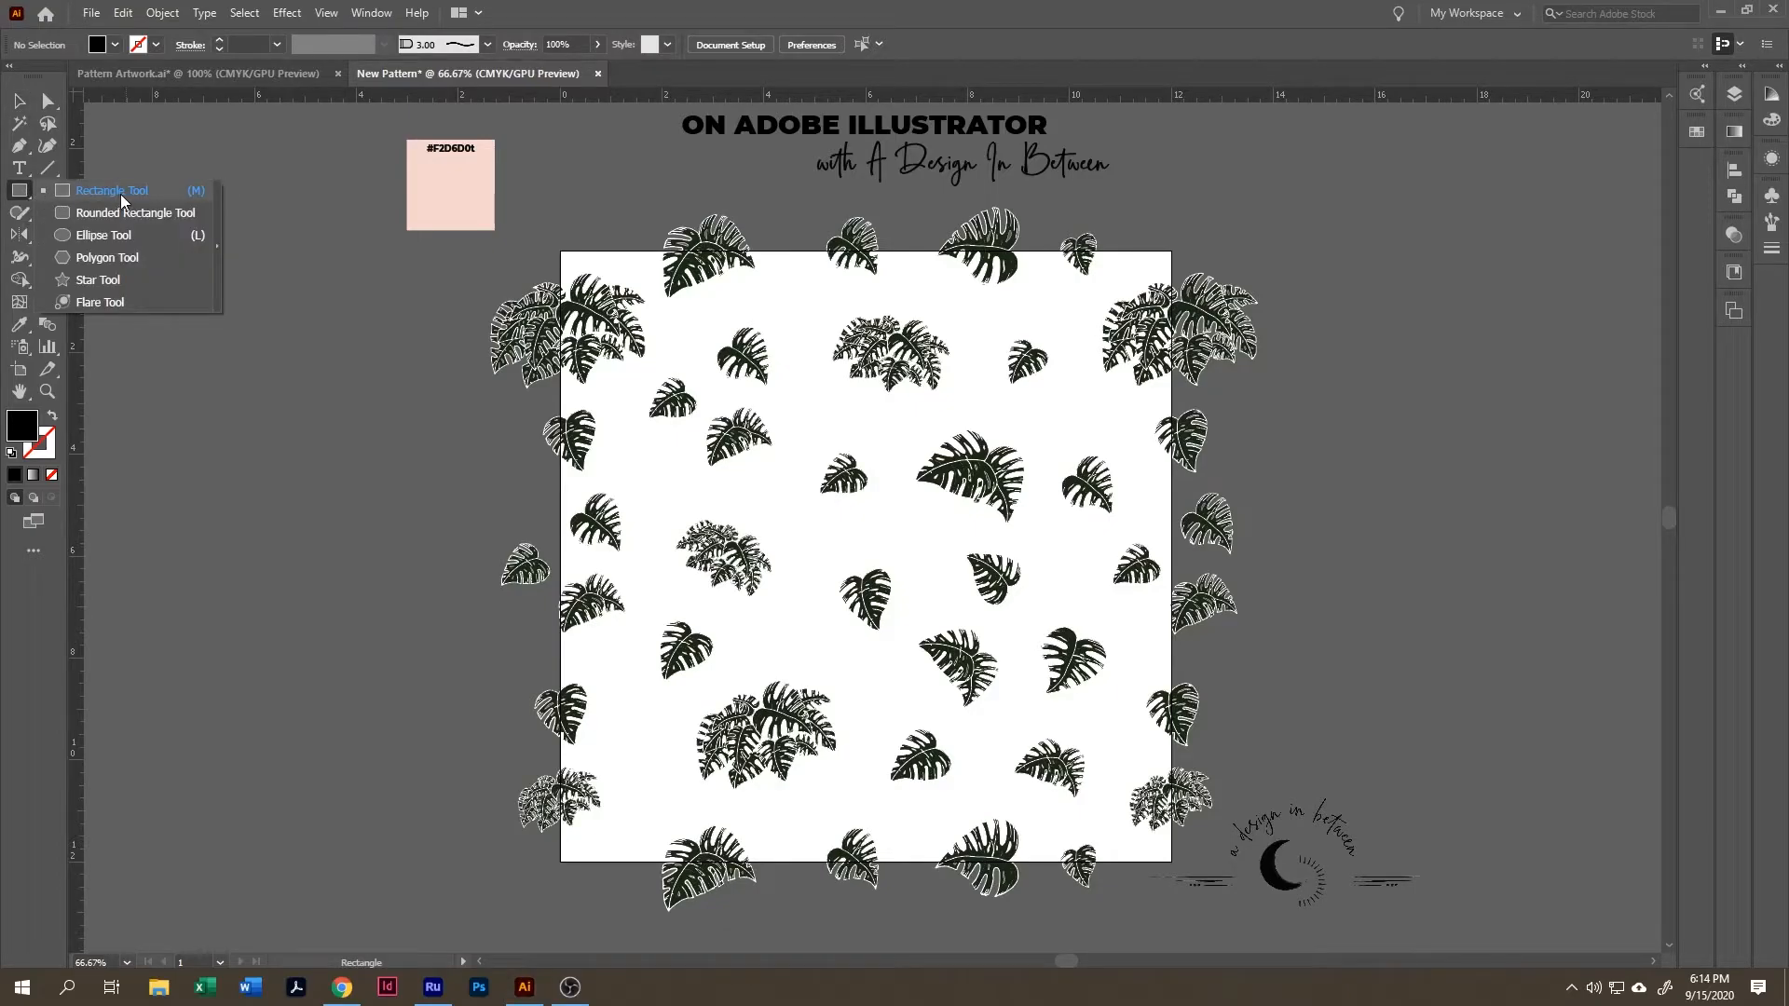
{"action": "left_click", "coordinate": [122, 199]}
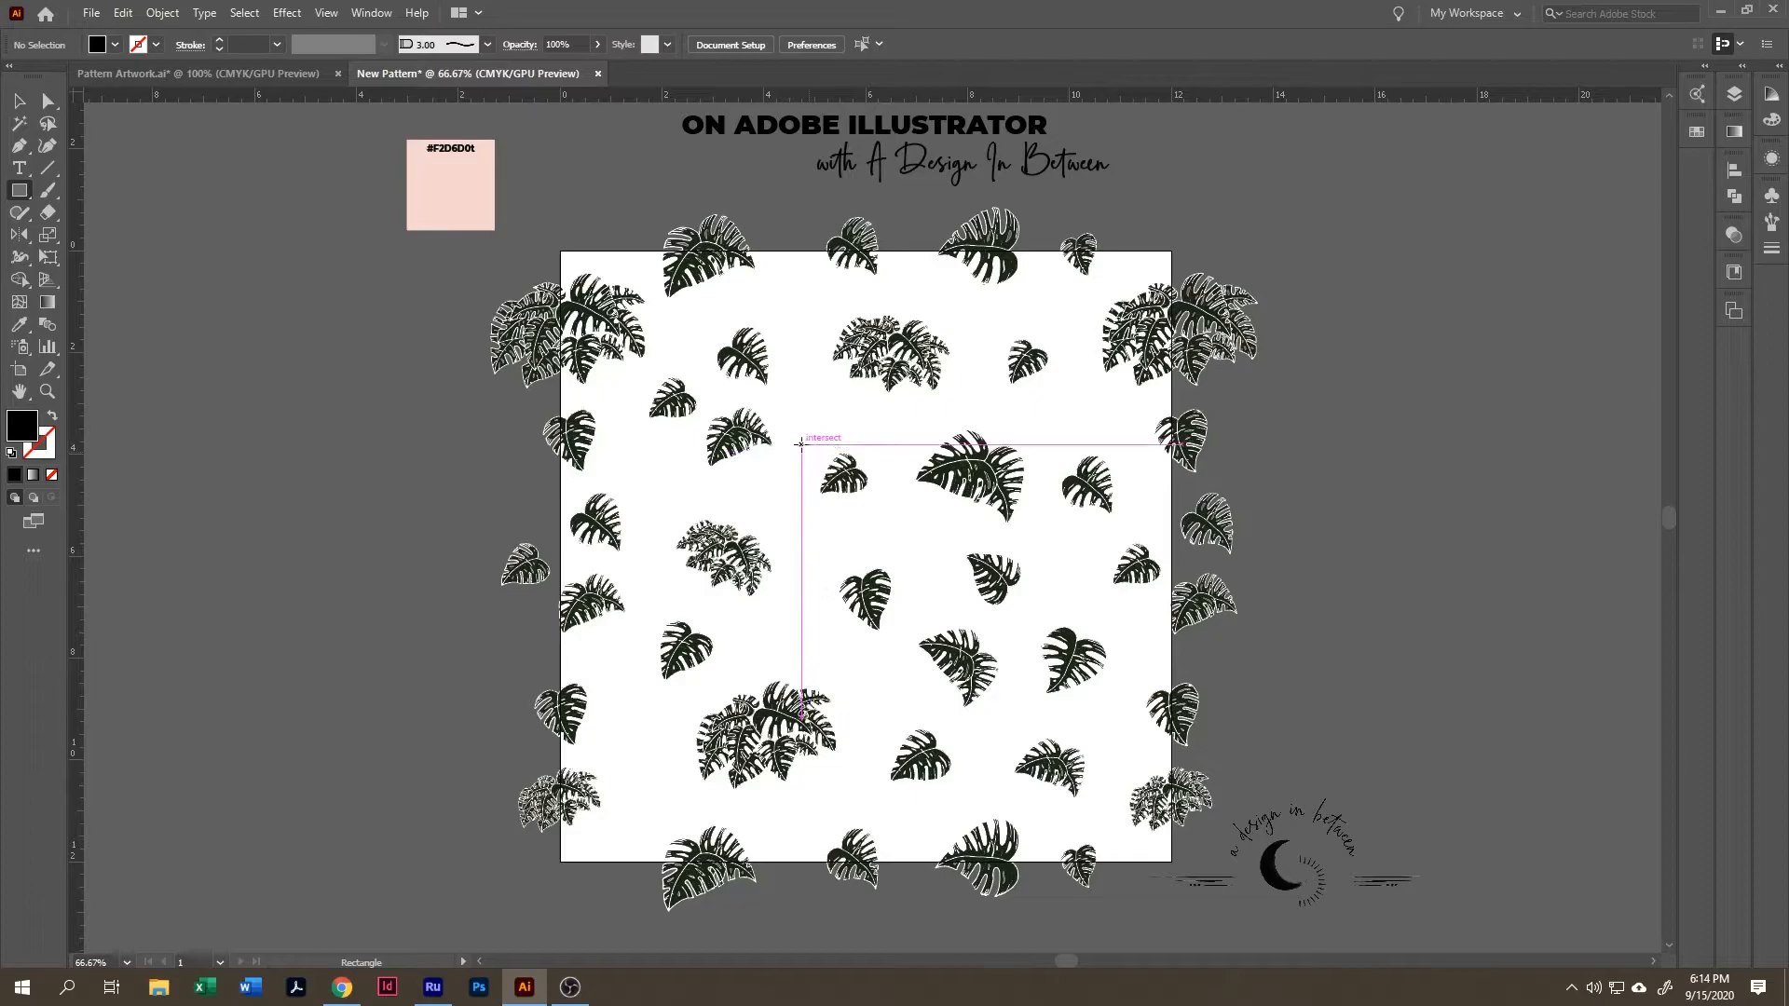
{"action": "left_click", "coordinate": [801, 443]}
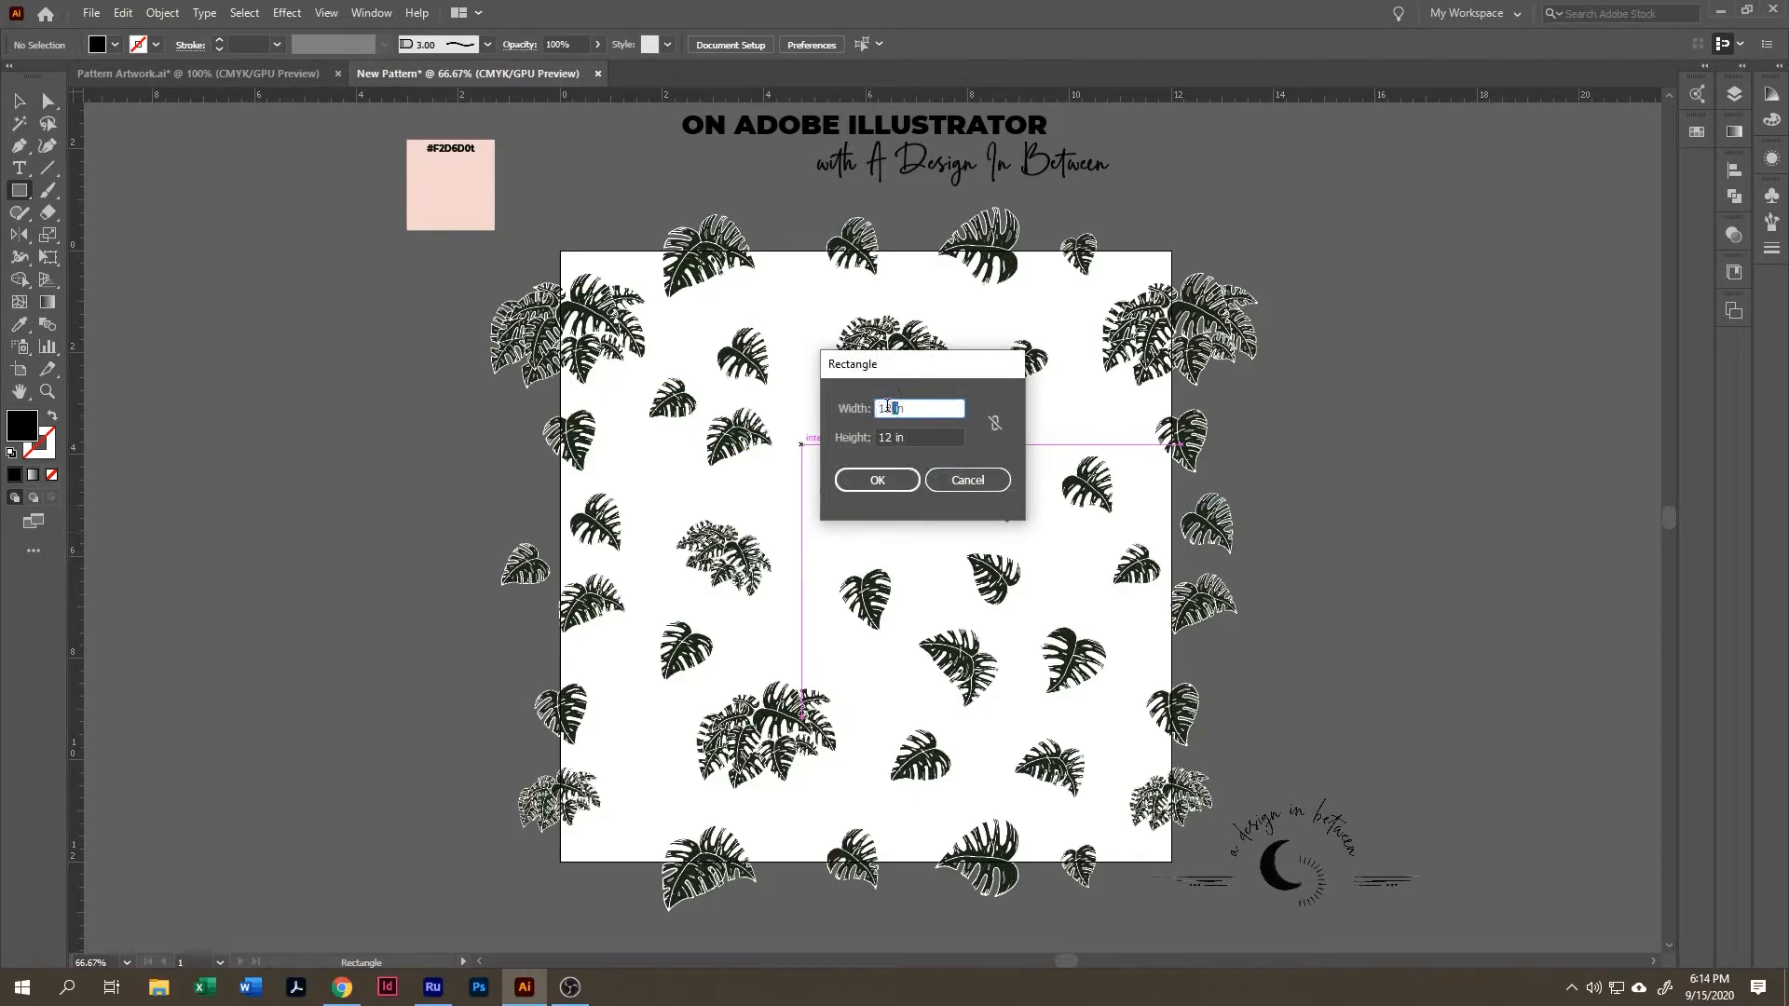
{"action": "key", "text": "Tab"}
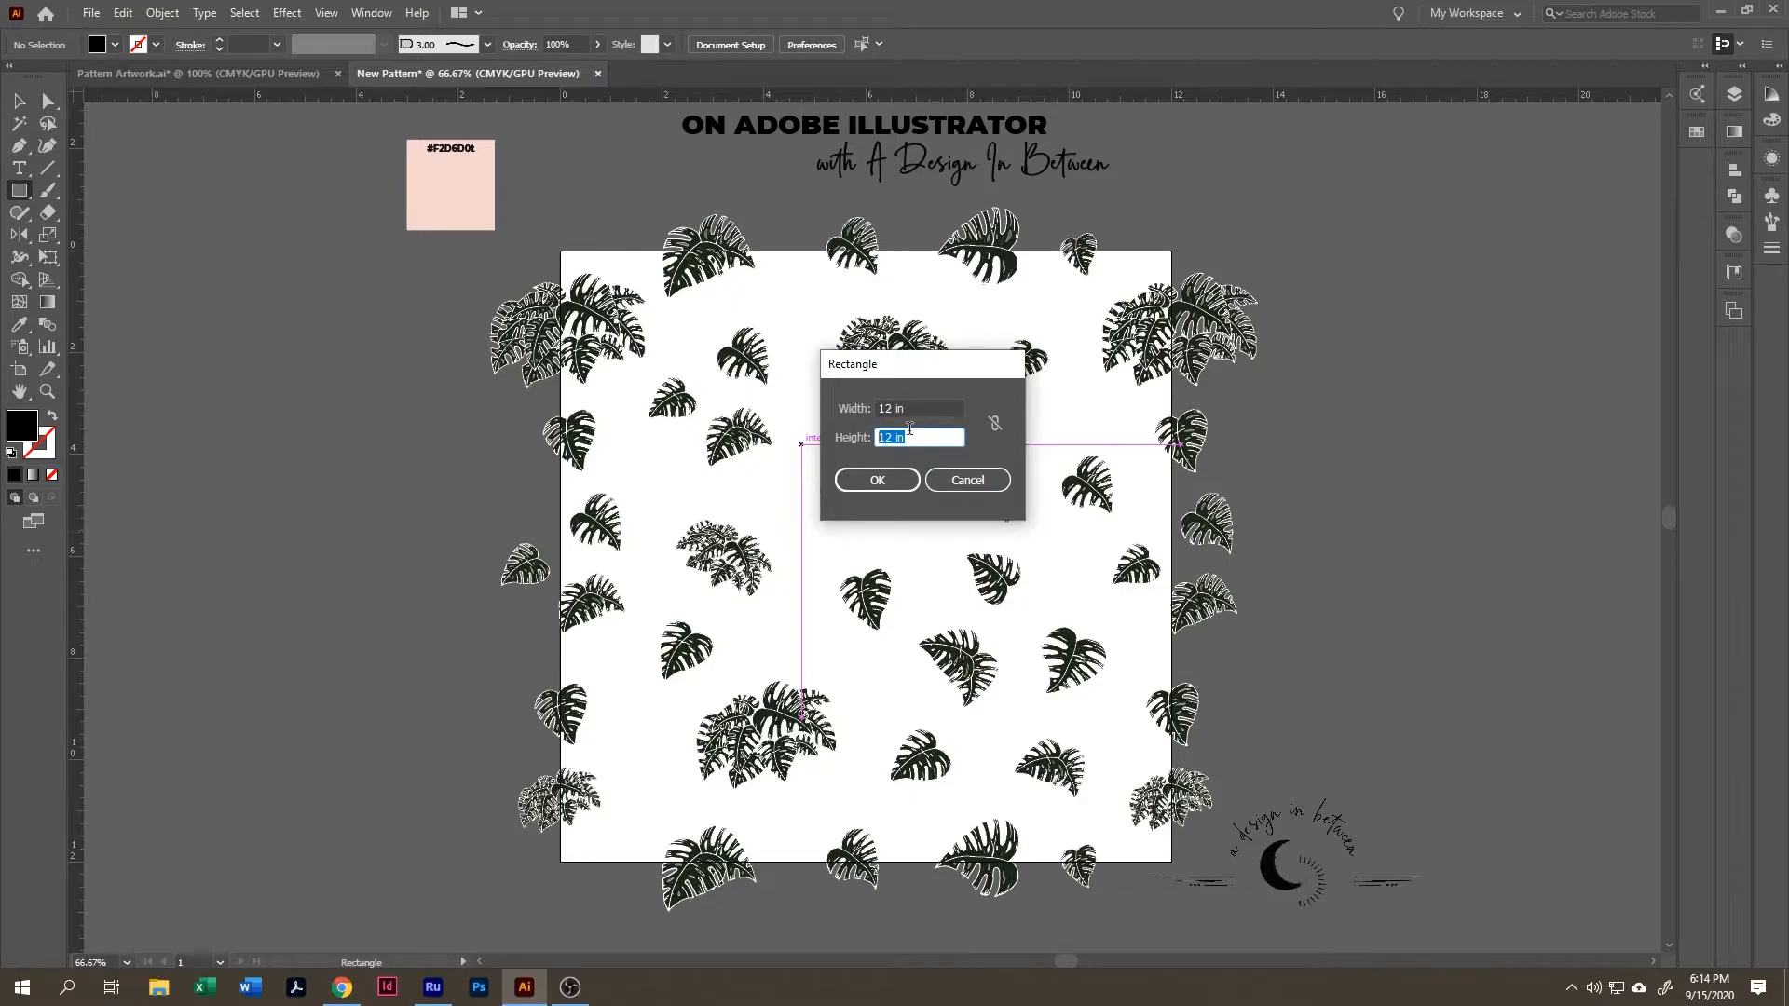
{"action": "left_click", "coordinate": [900, 484]}
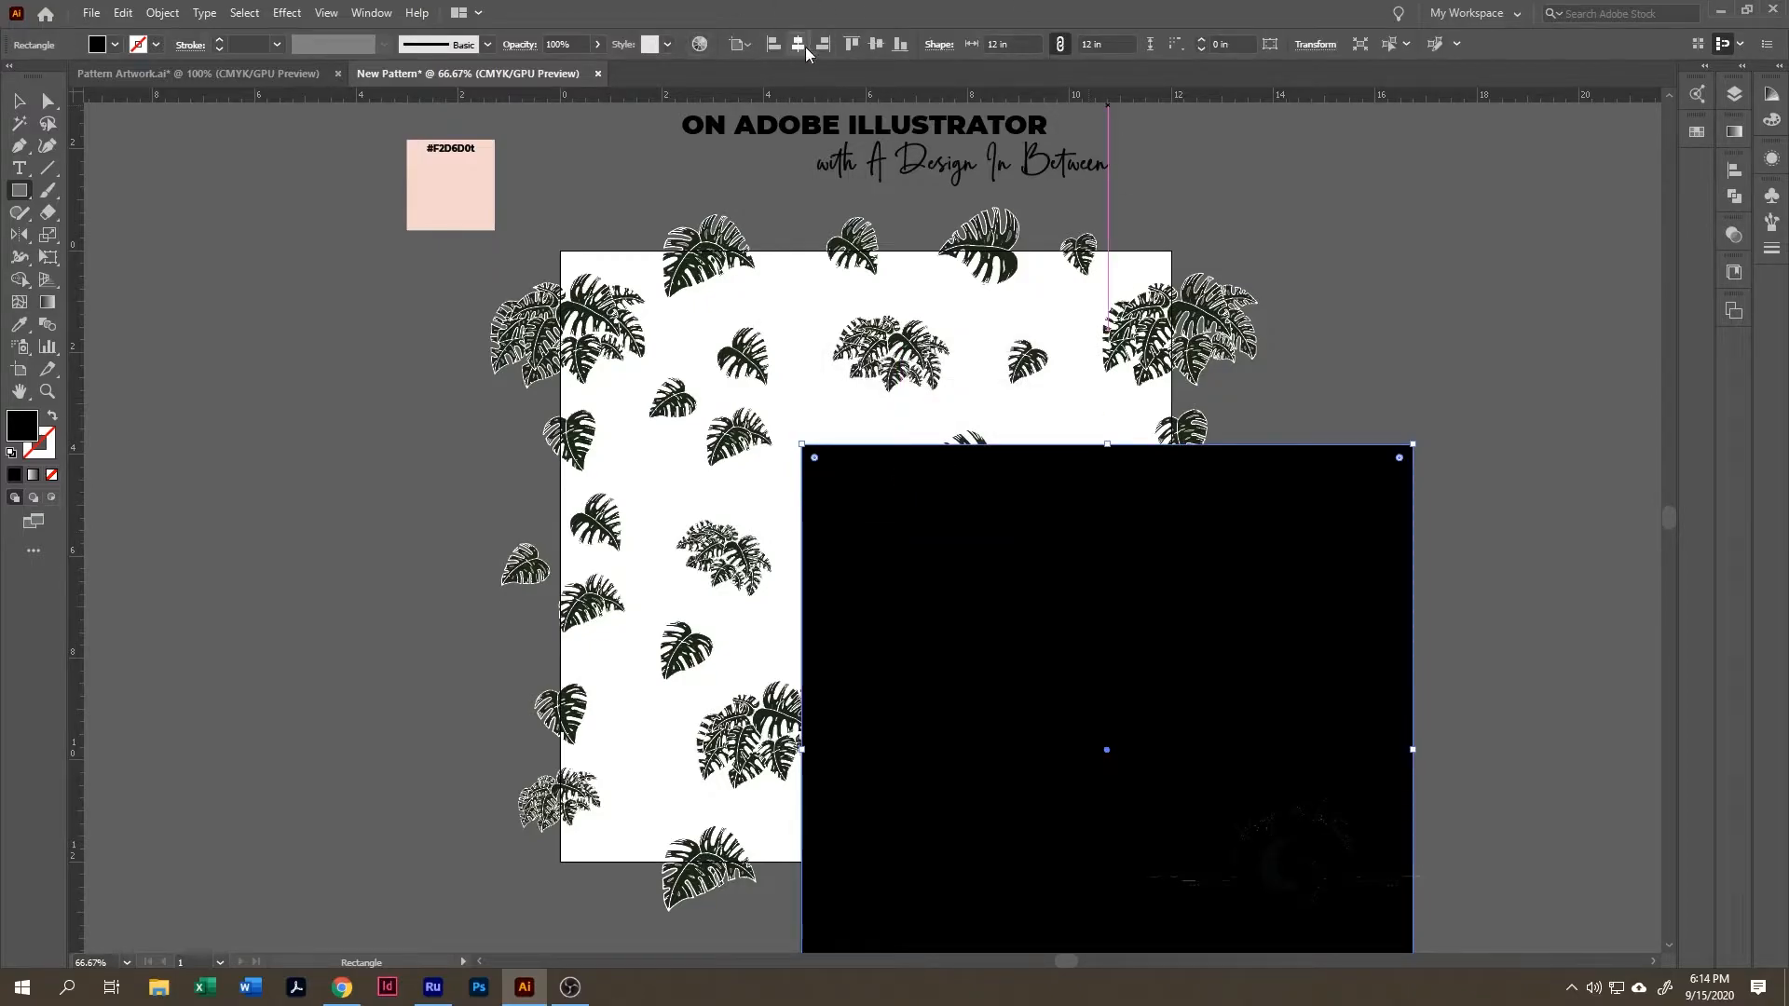
{"action": "left_click", "coordinate": [798, 45]}
{"action": "left_click", "coordinate": [876, 44]}
{"action": "key", "text": "v"}
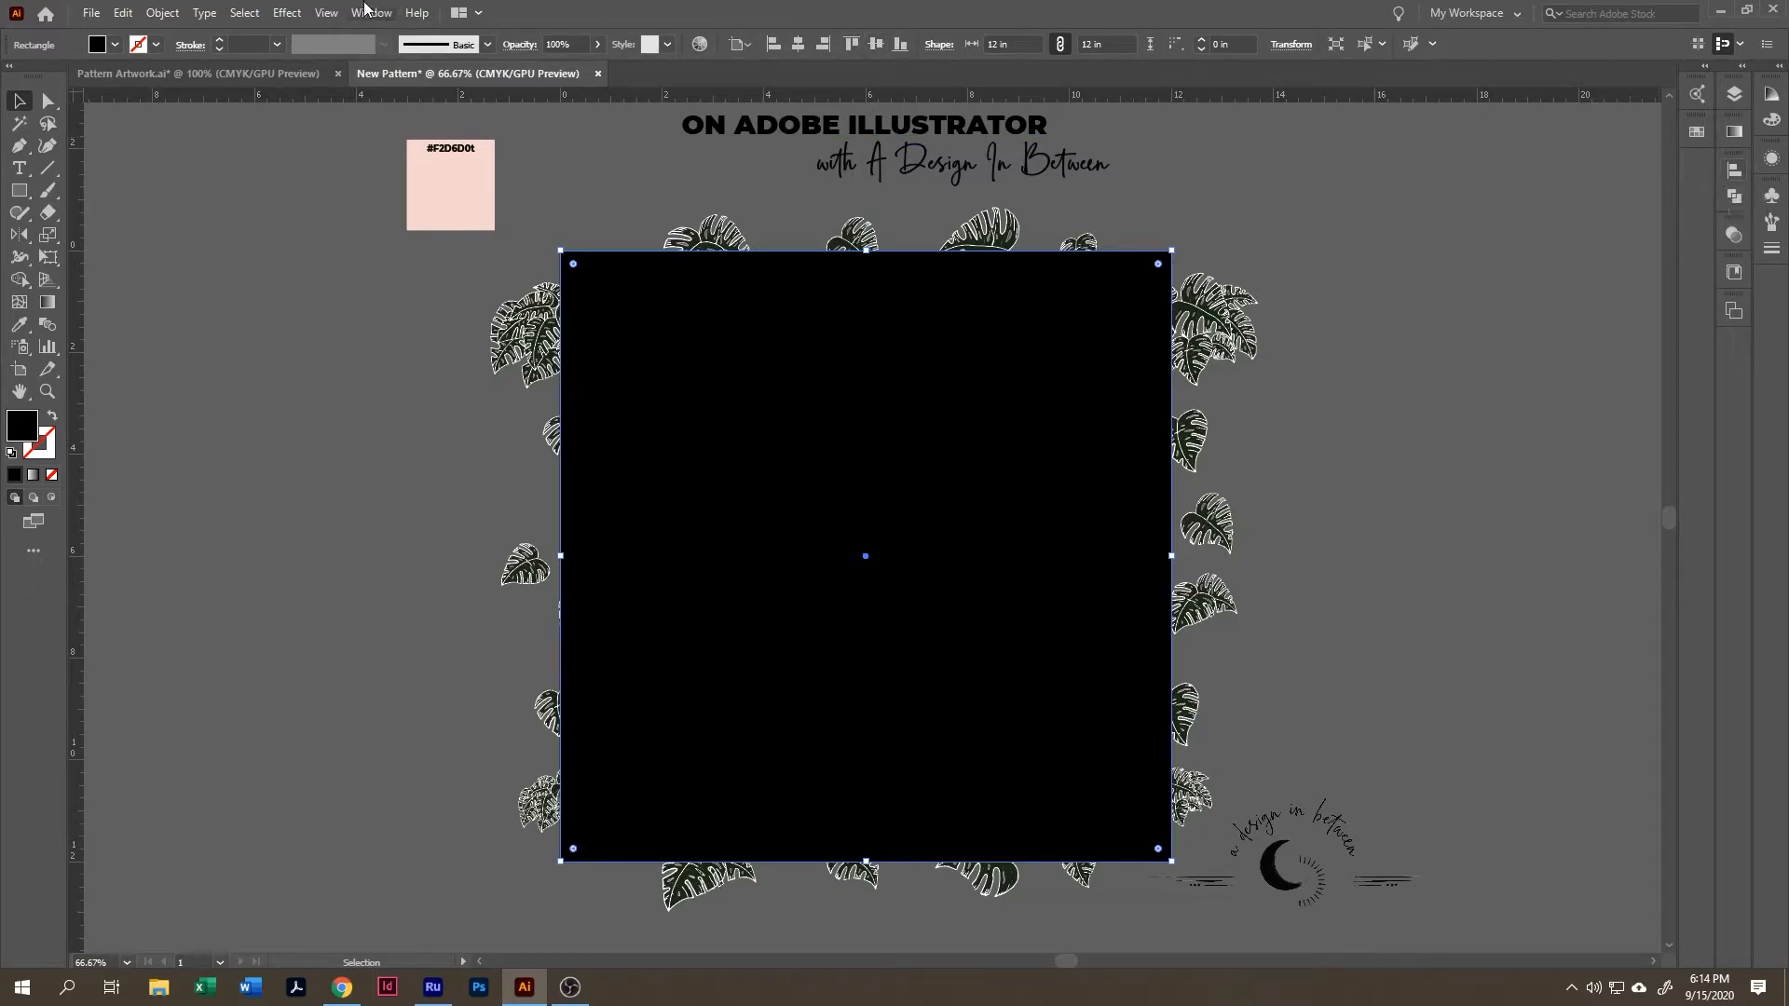
{"action": "left_click", "coordinate": [358, 15]}
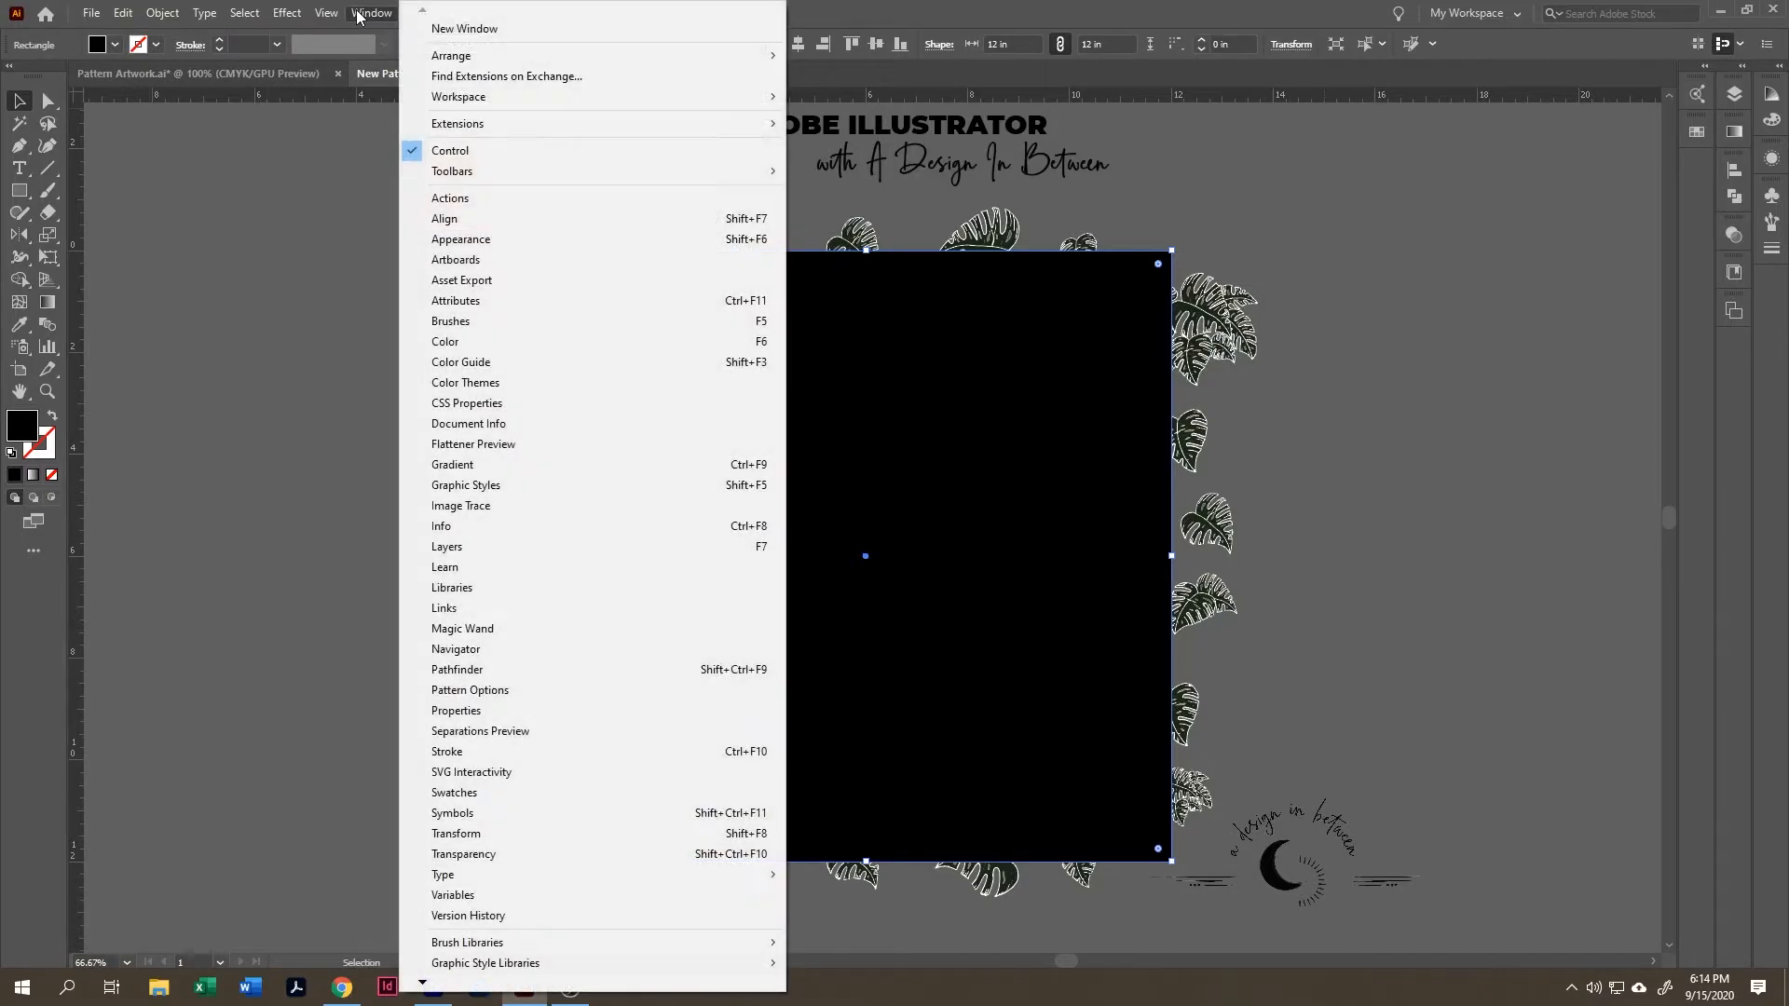
{"action": "left_click", "coordinate": [452, 220]}
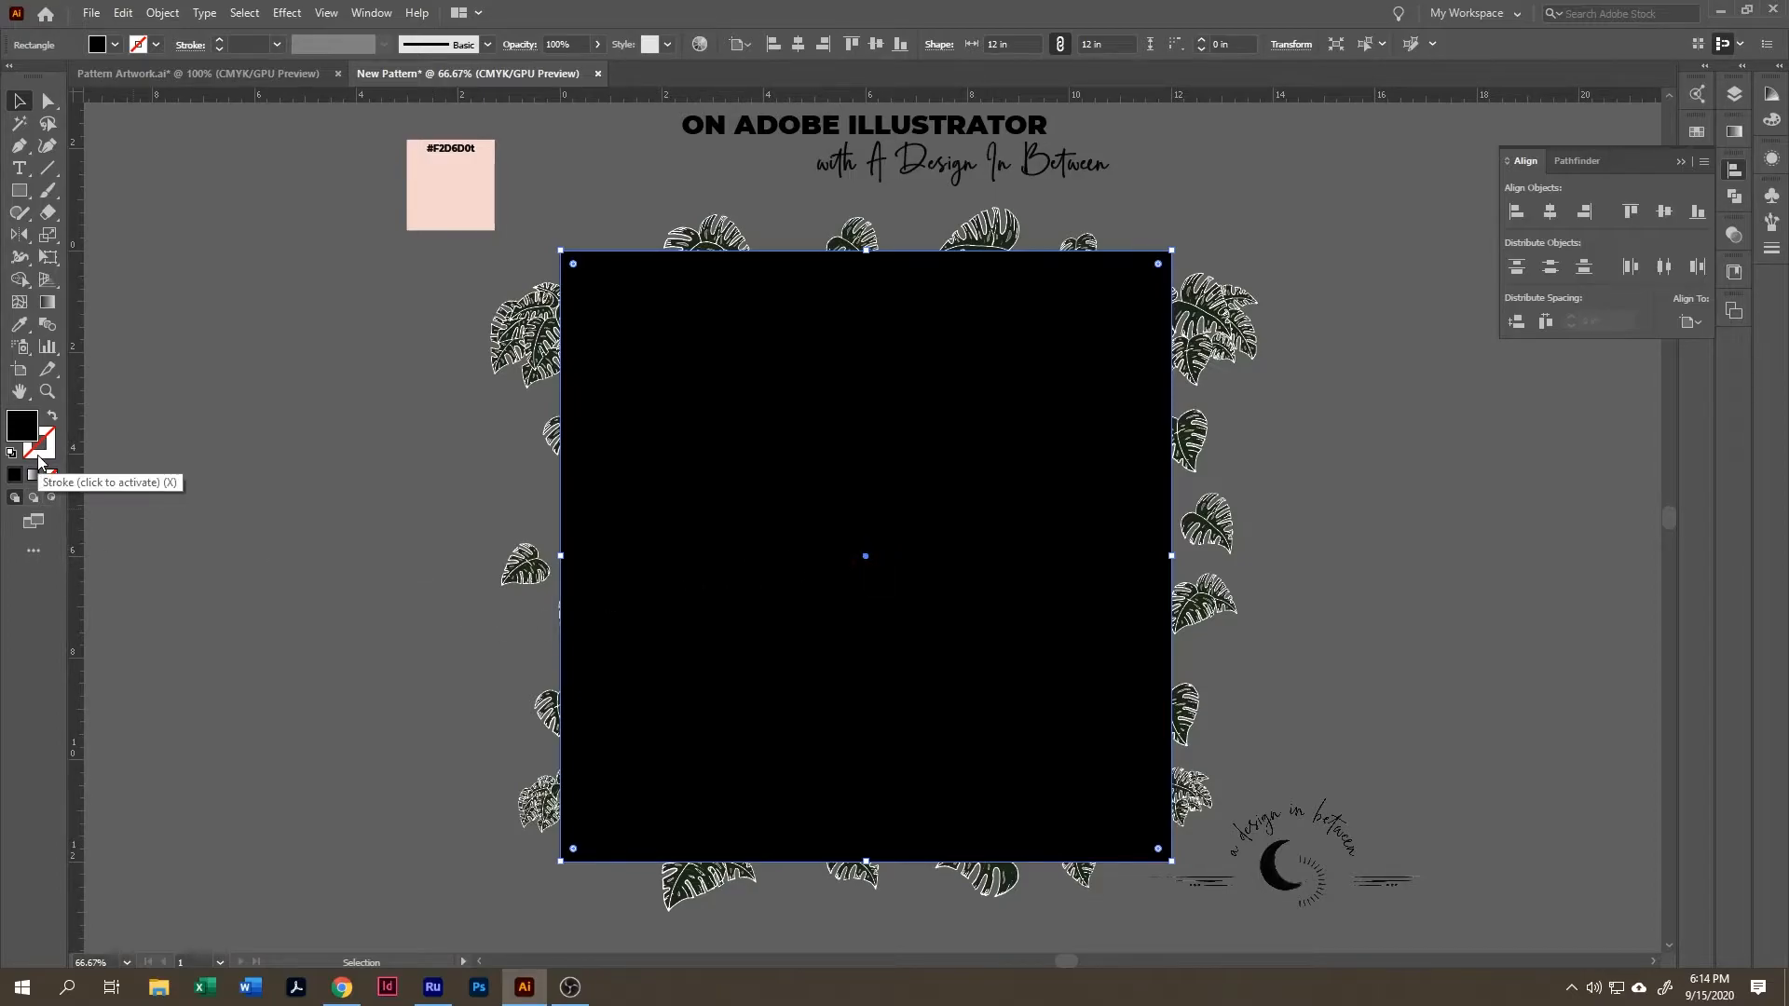
- Remove the black square's fill and send it behind the leaf artwork
{"action": "key", "text": "slash"}
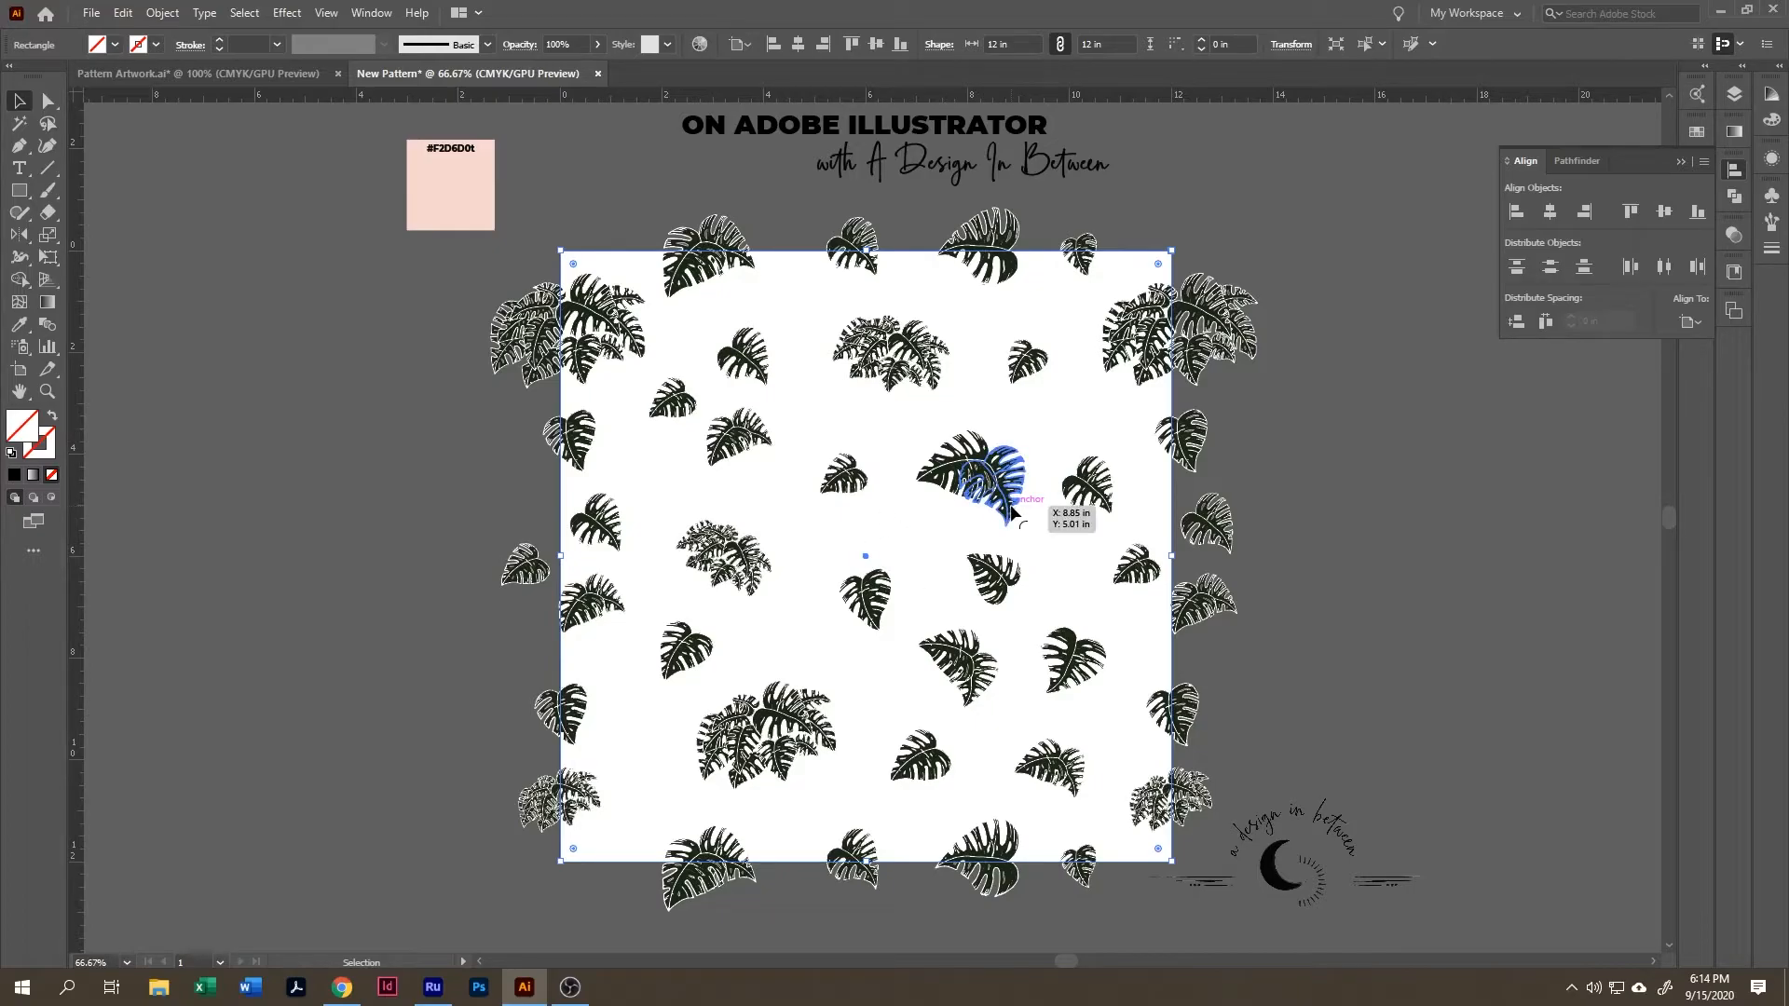
{"action": "key", "text": "ctrl"}
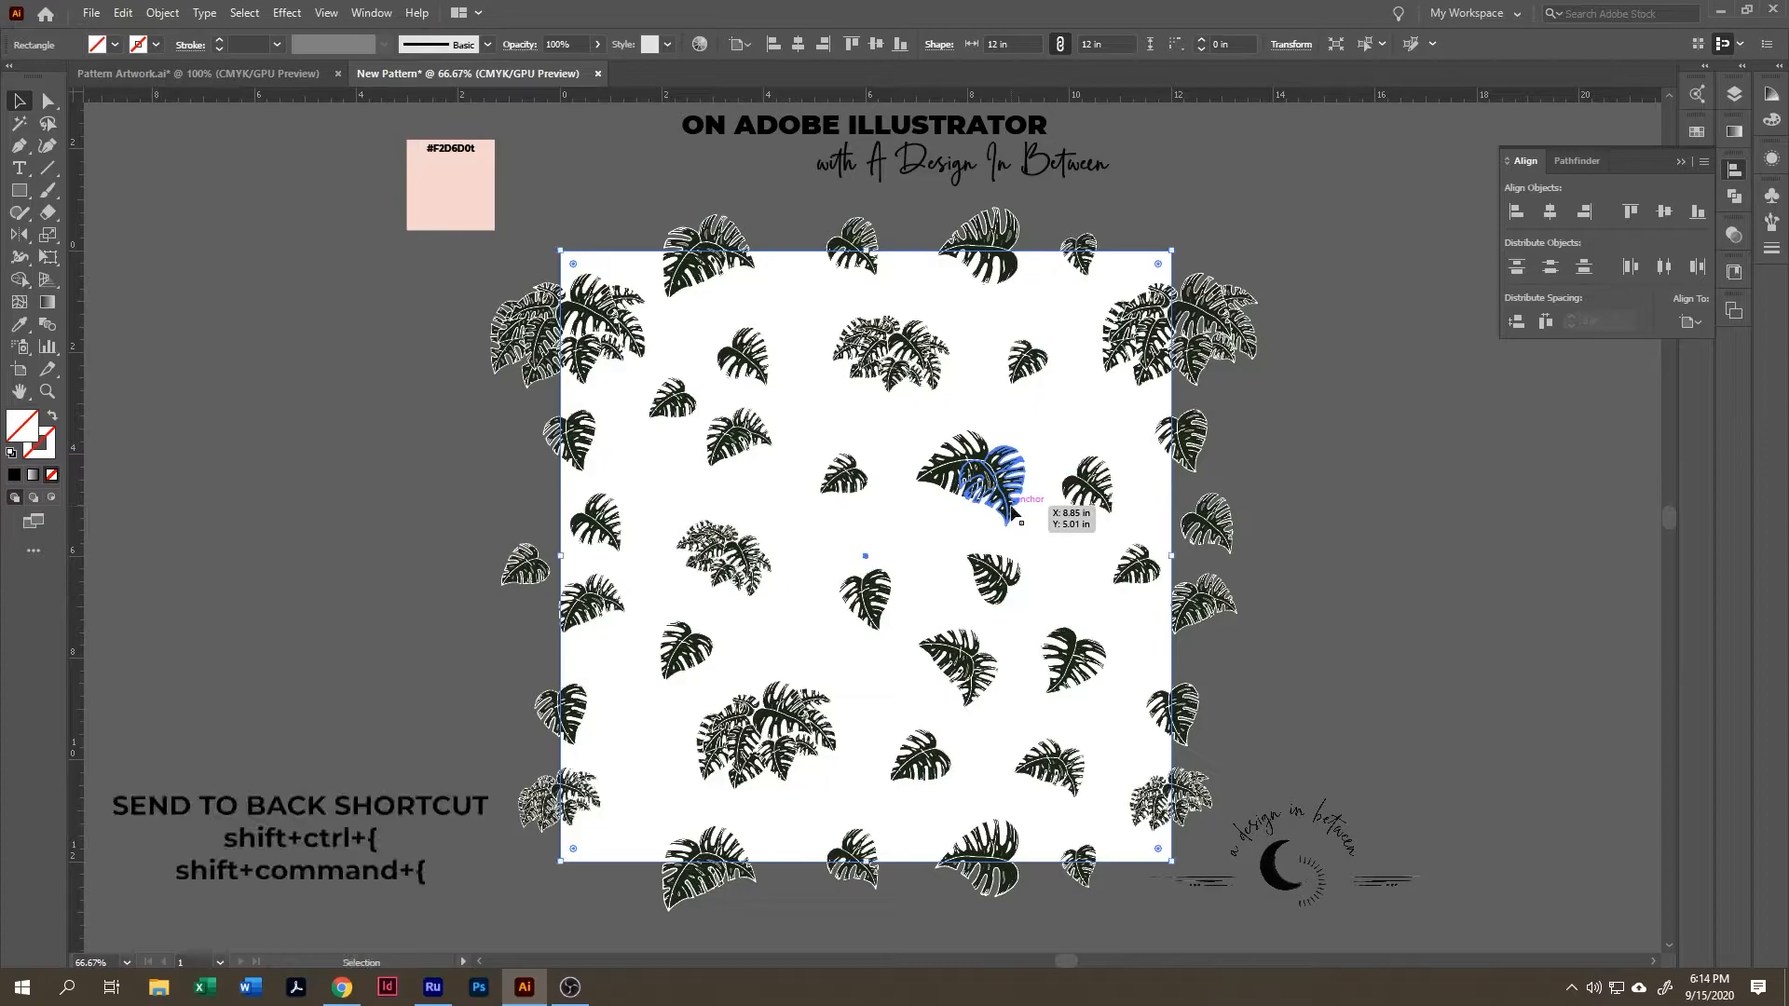
{"action": "left_click", "coordinate": [1377, 479]}
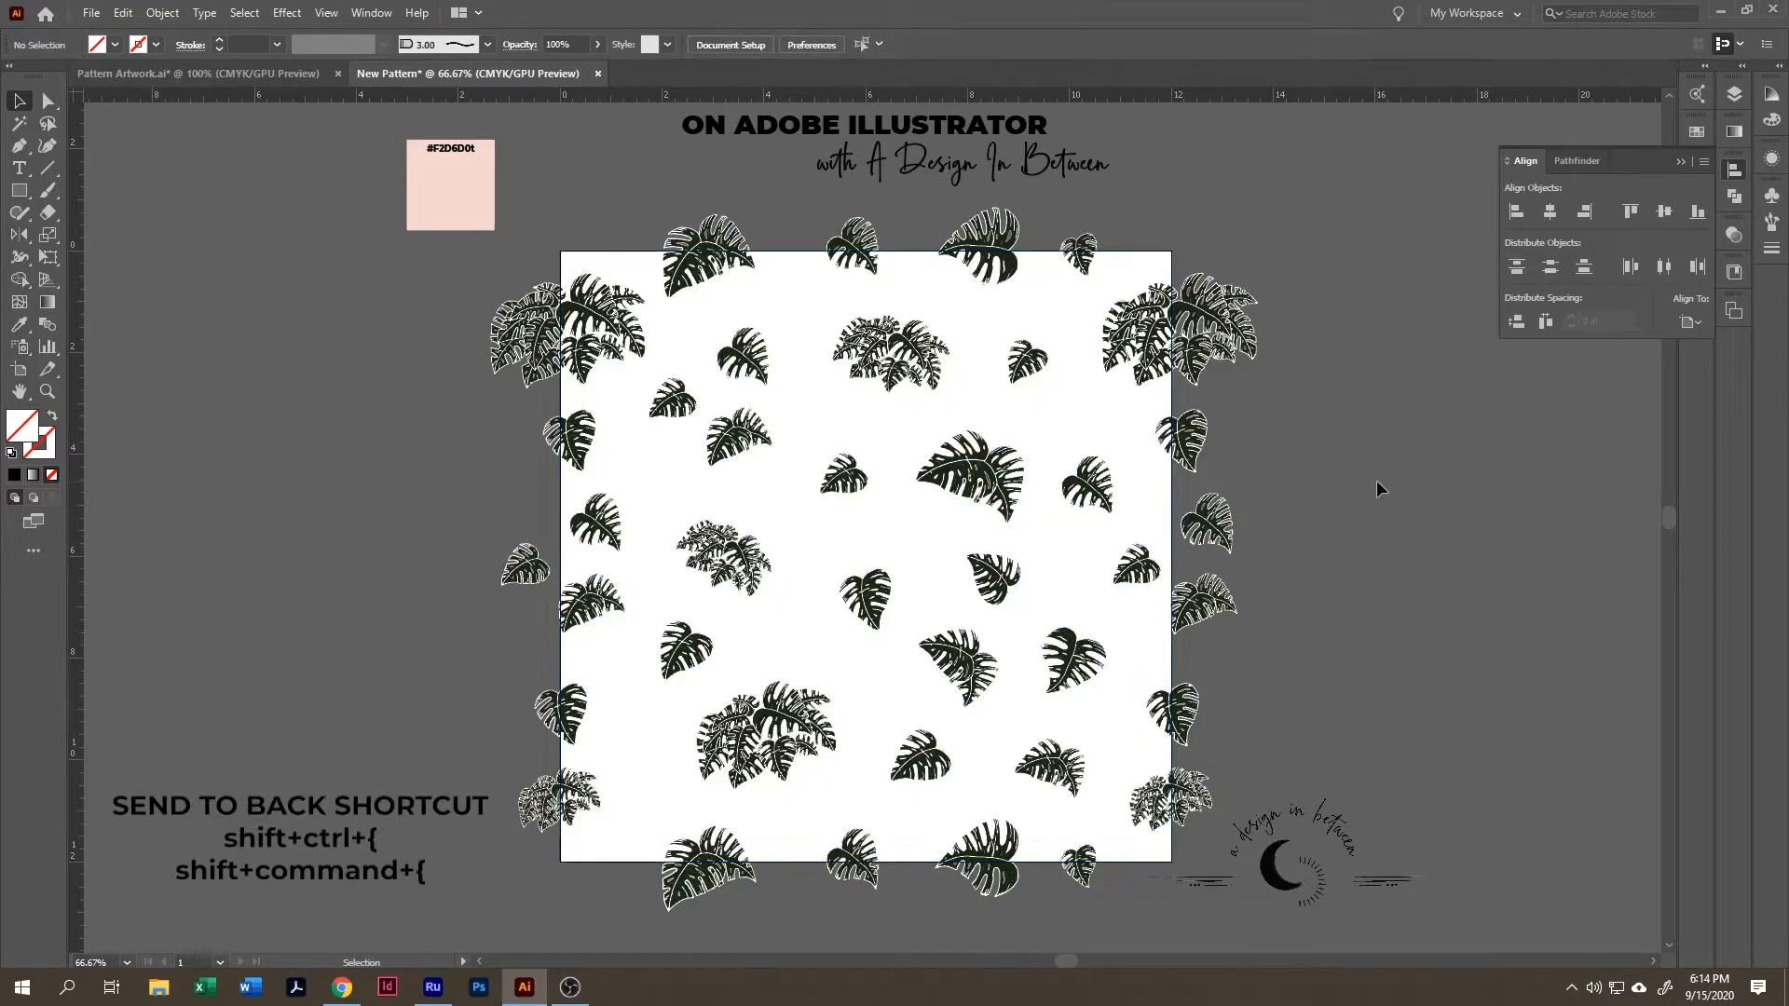
- Cut the leaf group and paste it into the unfilled square using Draw Inside mode
{"action": "left_click", "coordinate": [1221, 368]}
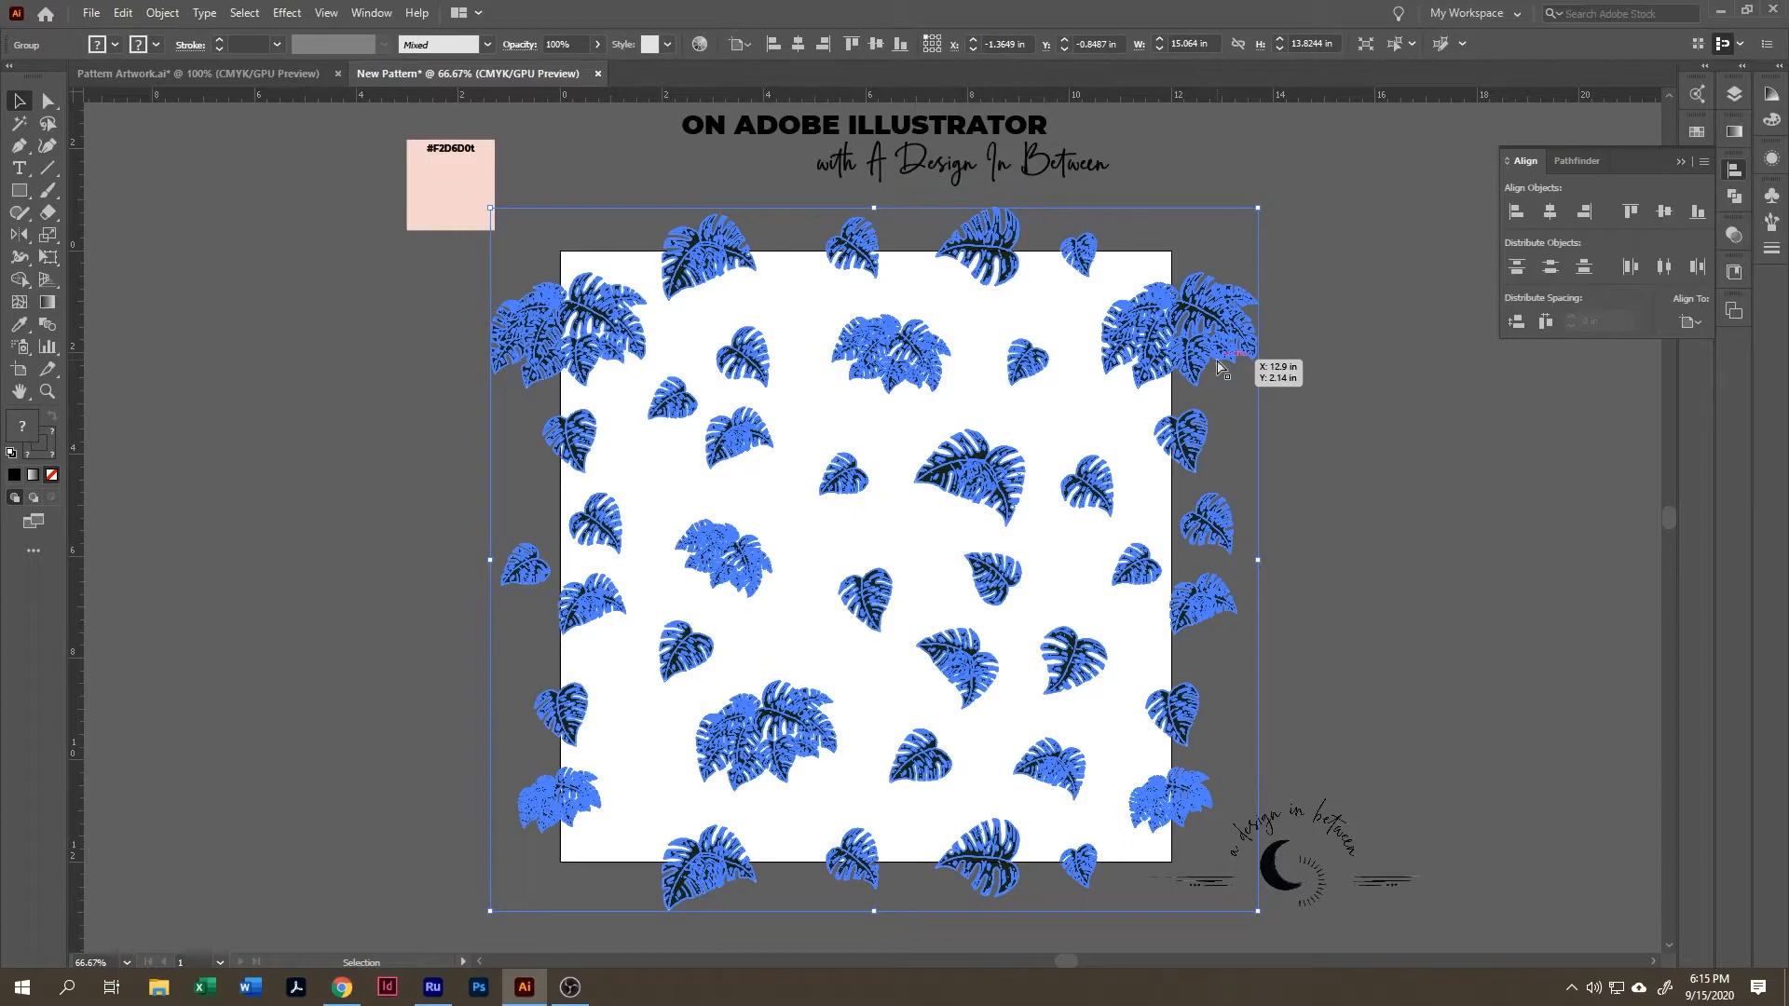
{"action": "key", "text": "Delete"}
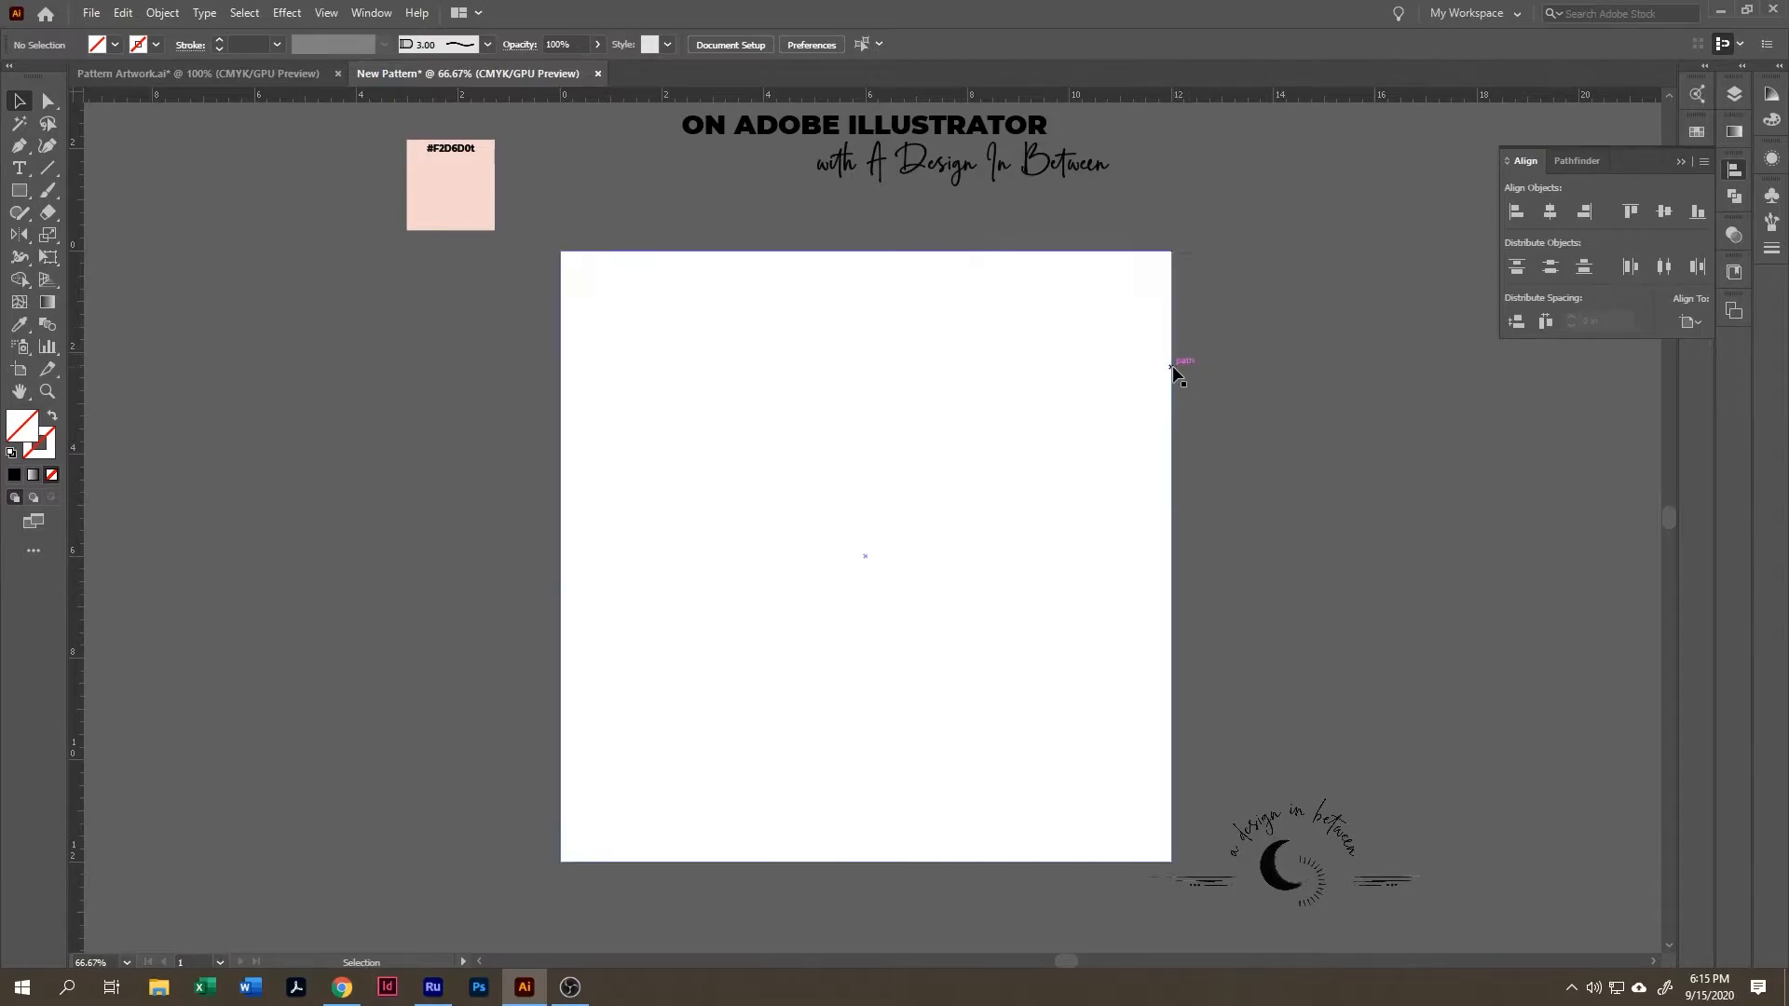
{"action": "left_click", "coordinate": [1172, 367]}
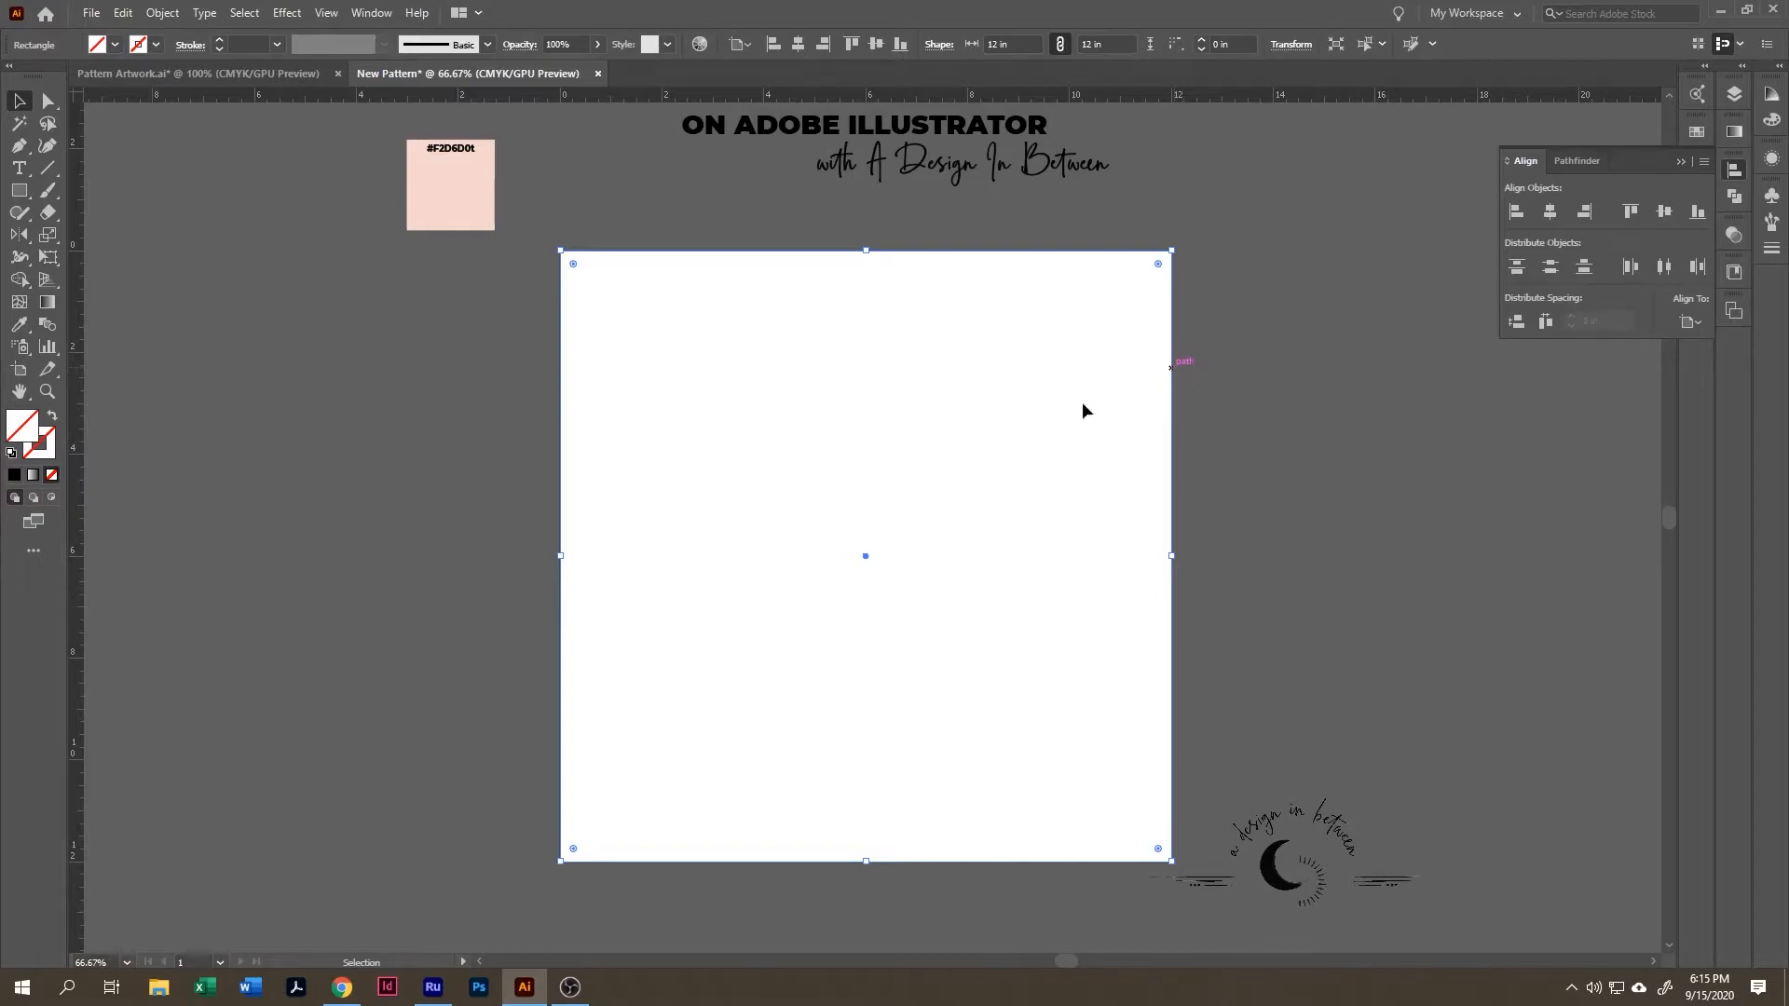
{"action": "left_click", "coordinate": [53, 502]}
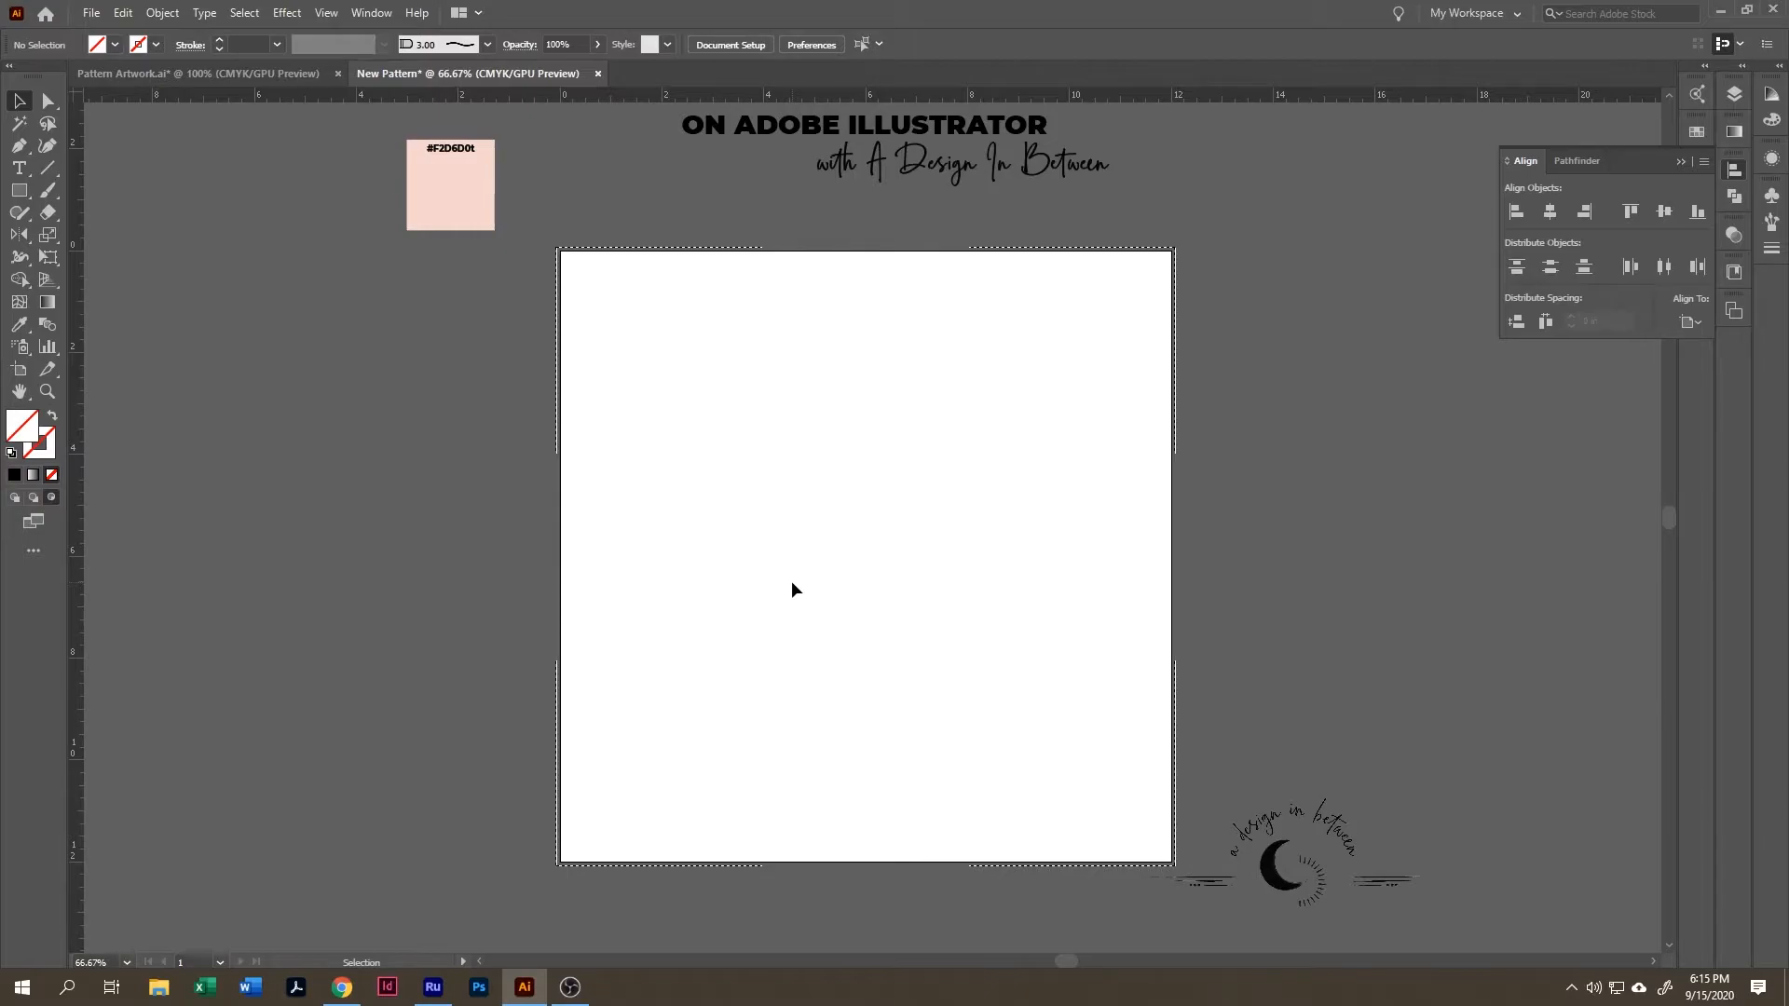
{"action": "key", "text": "a"}
{"action": "key", "text": "v"}
{"action": "key", "text": "ctrl+v"}
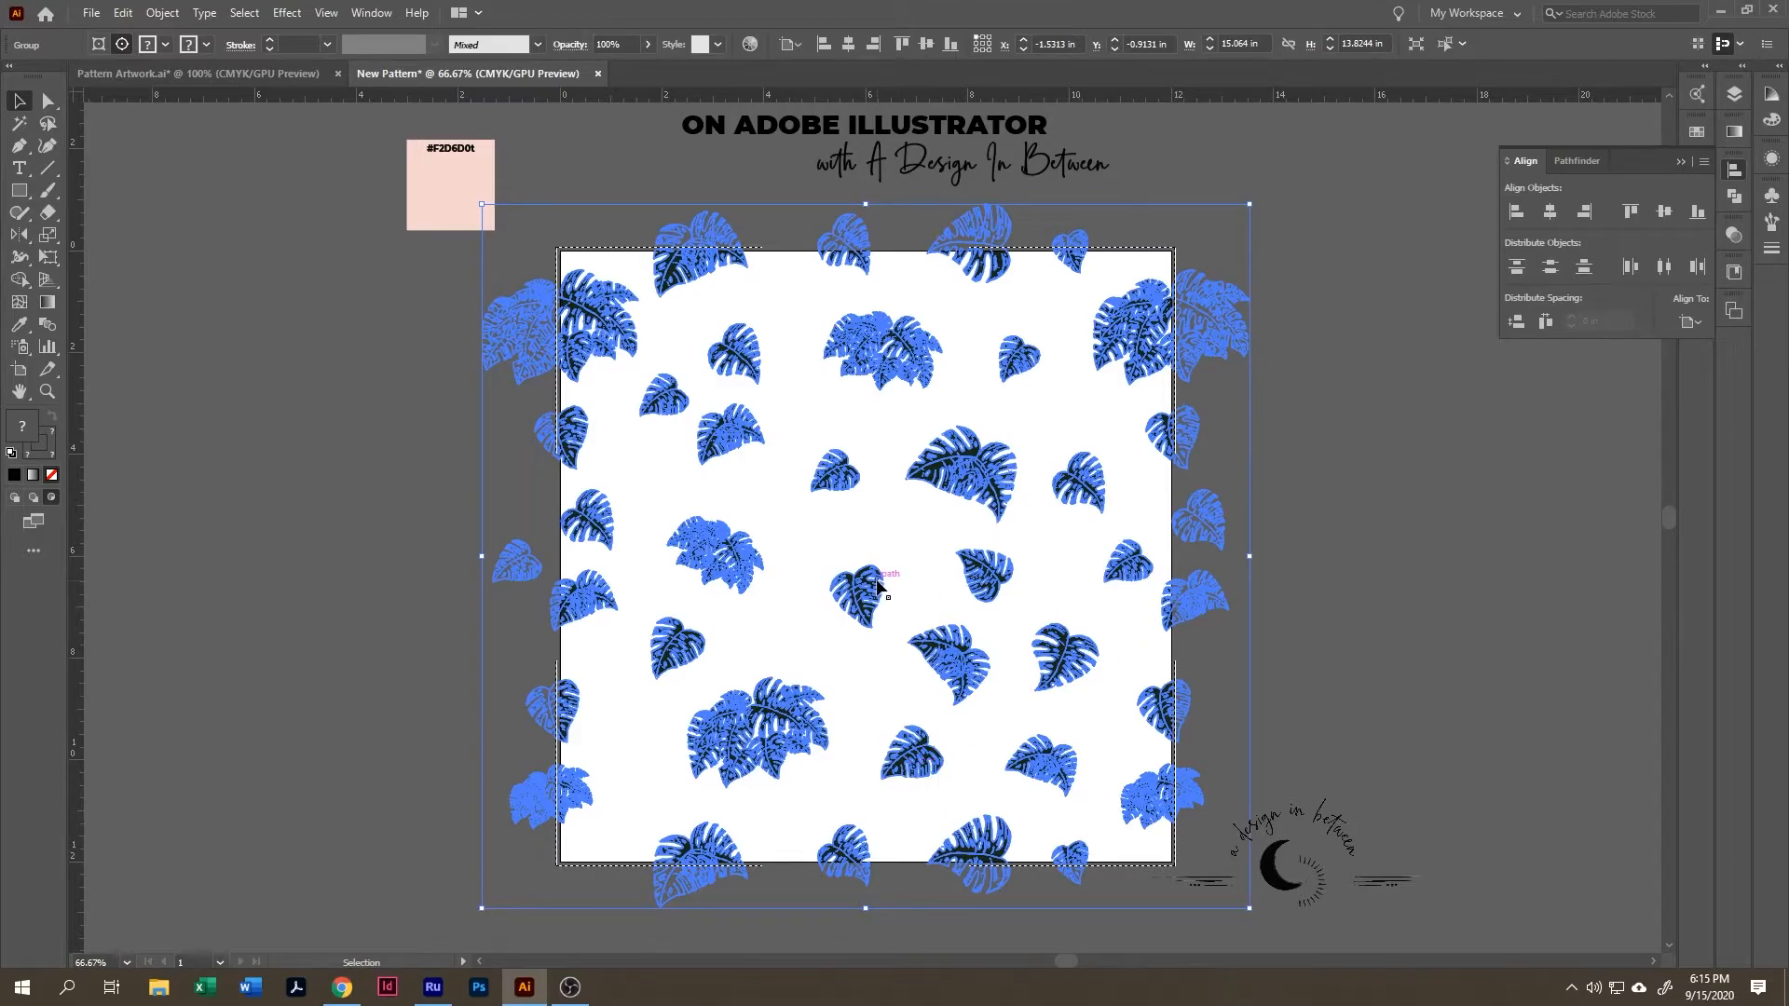
{"action": "left_click", "coordinate": [1336, 578]}
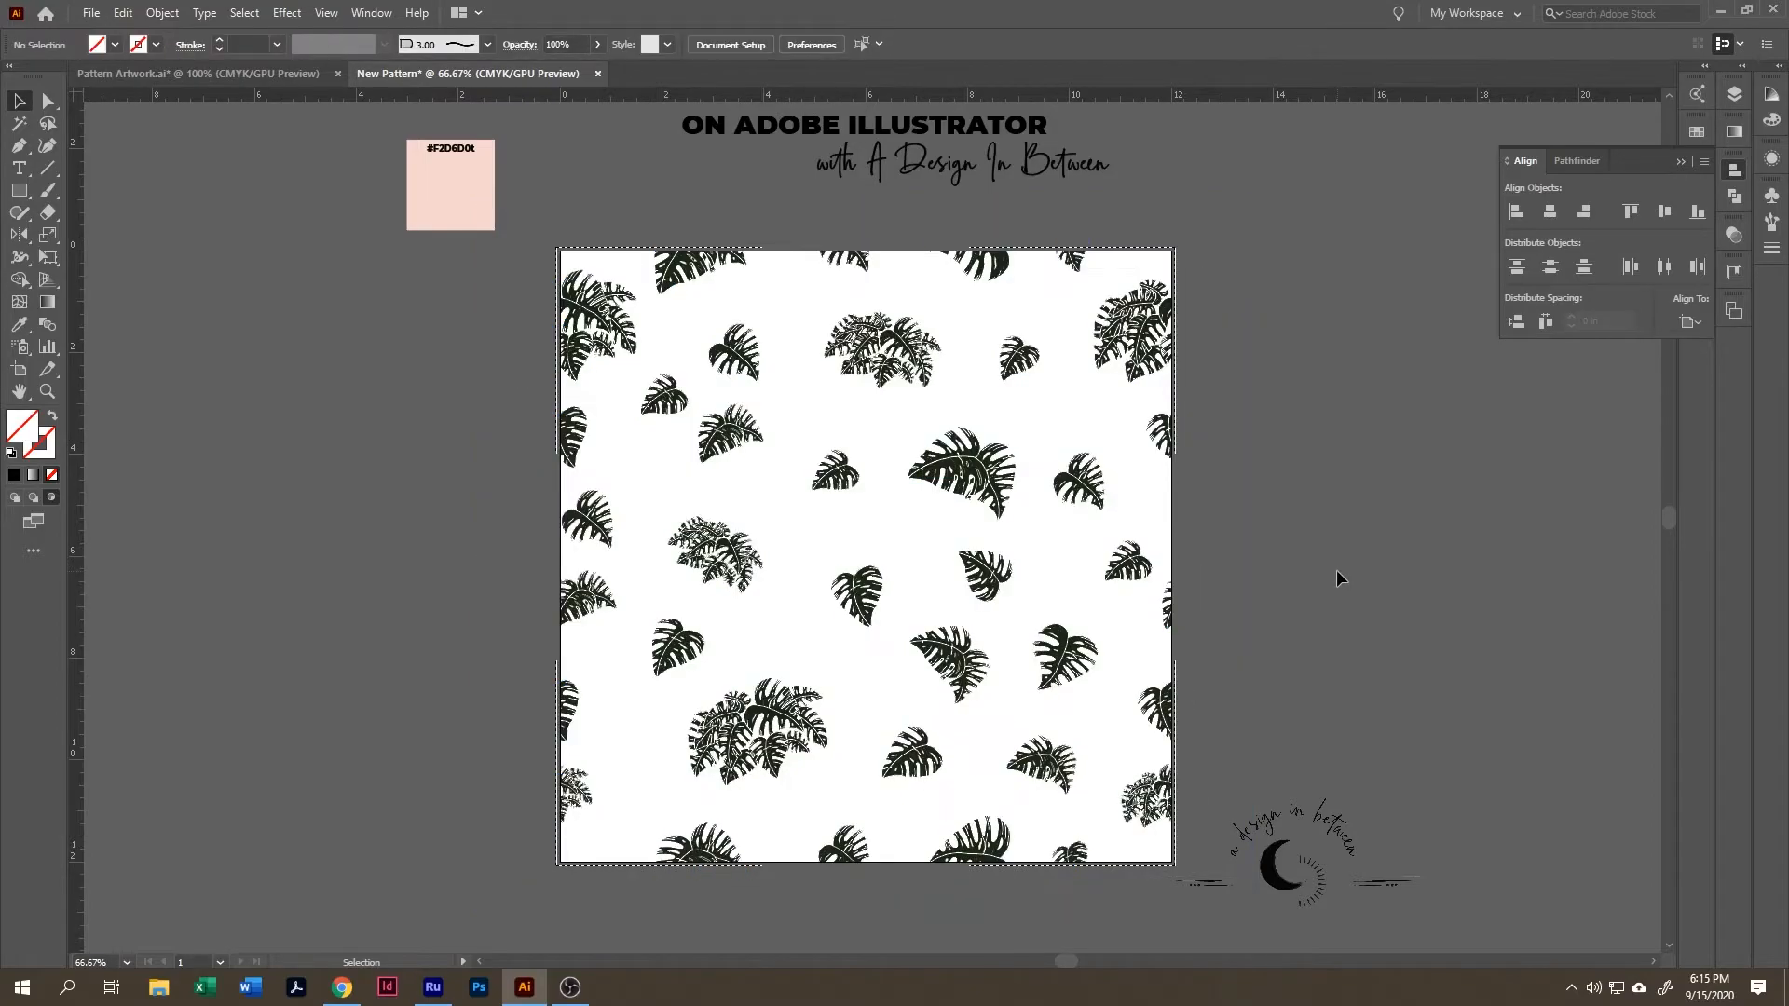
- Test moving the clipped leaf artwork to the right as one object and undo the move
{"action": "left_click", "coordinate": [971, 480]}
{"action": "left_click_drag", "start_coordinate": [972, 479], "coordinate": [1100, 480]}
{"action": "key", "text": "ctrl+shift+a"}
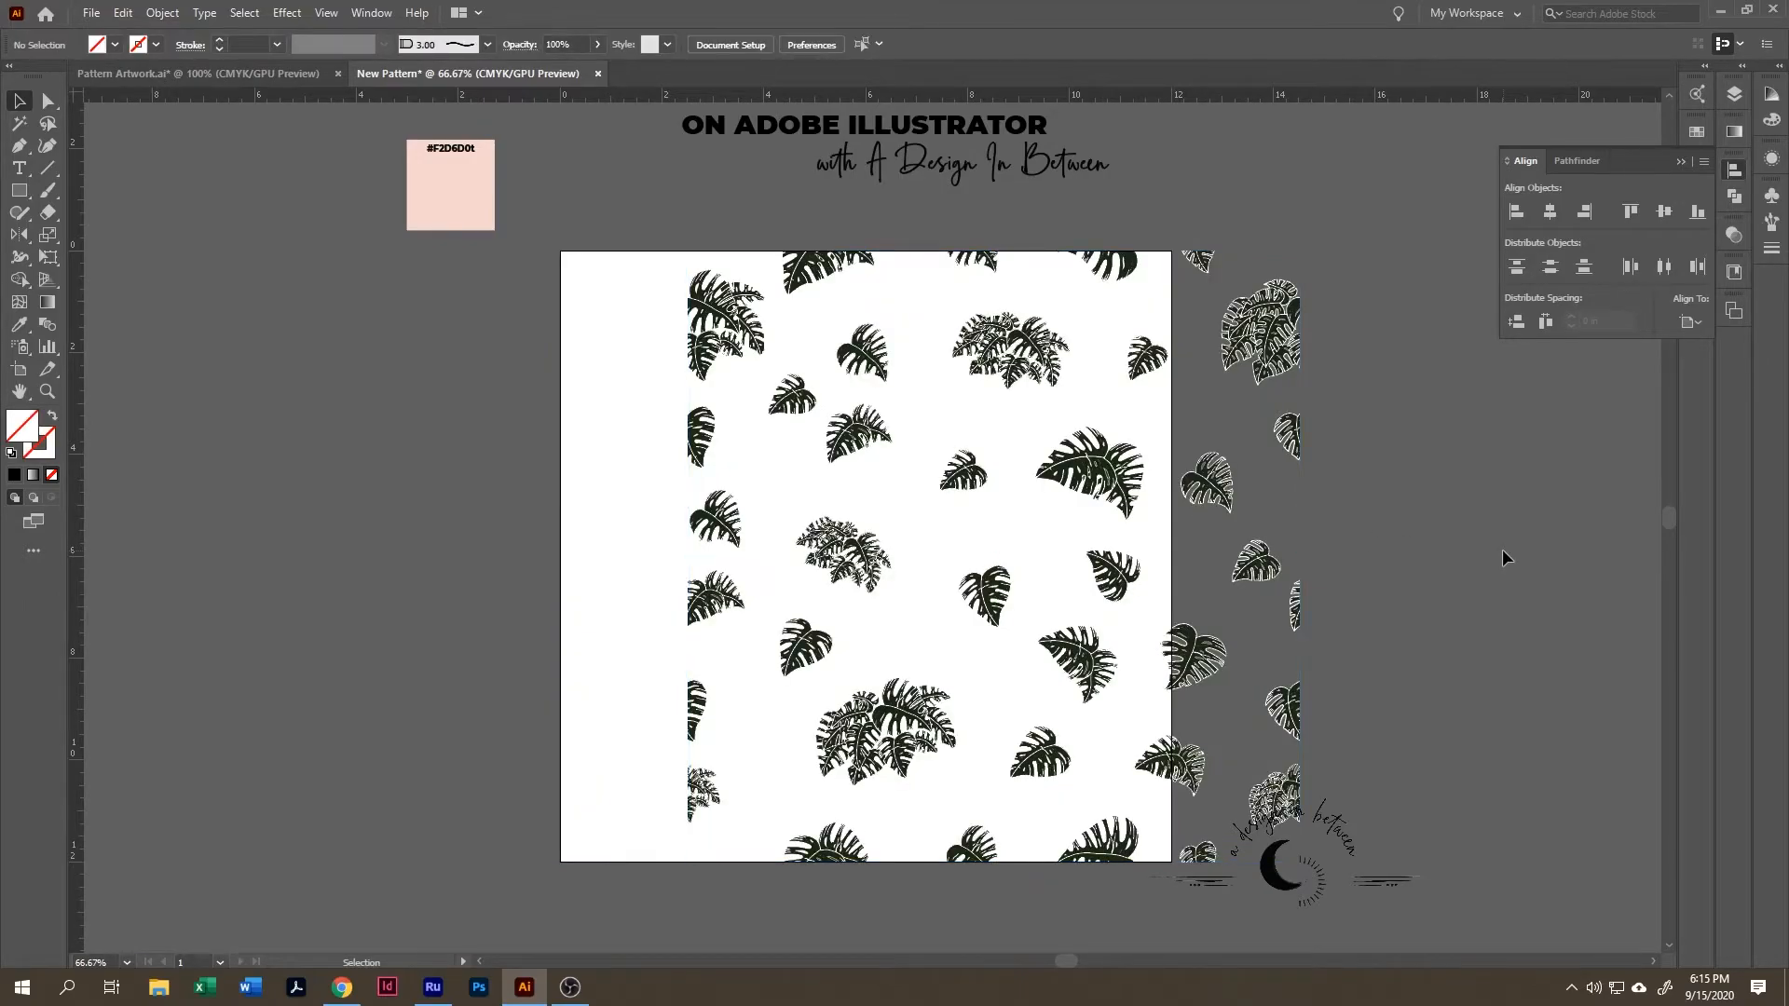
{"action": "key", "text": "ctrl+z"}
{"action": "left_click", "coordinate": [1501, 552]}
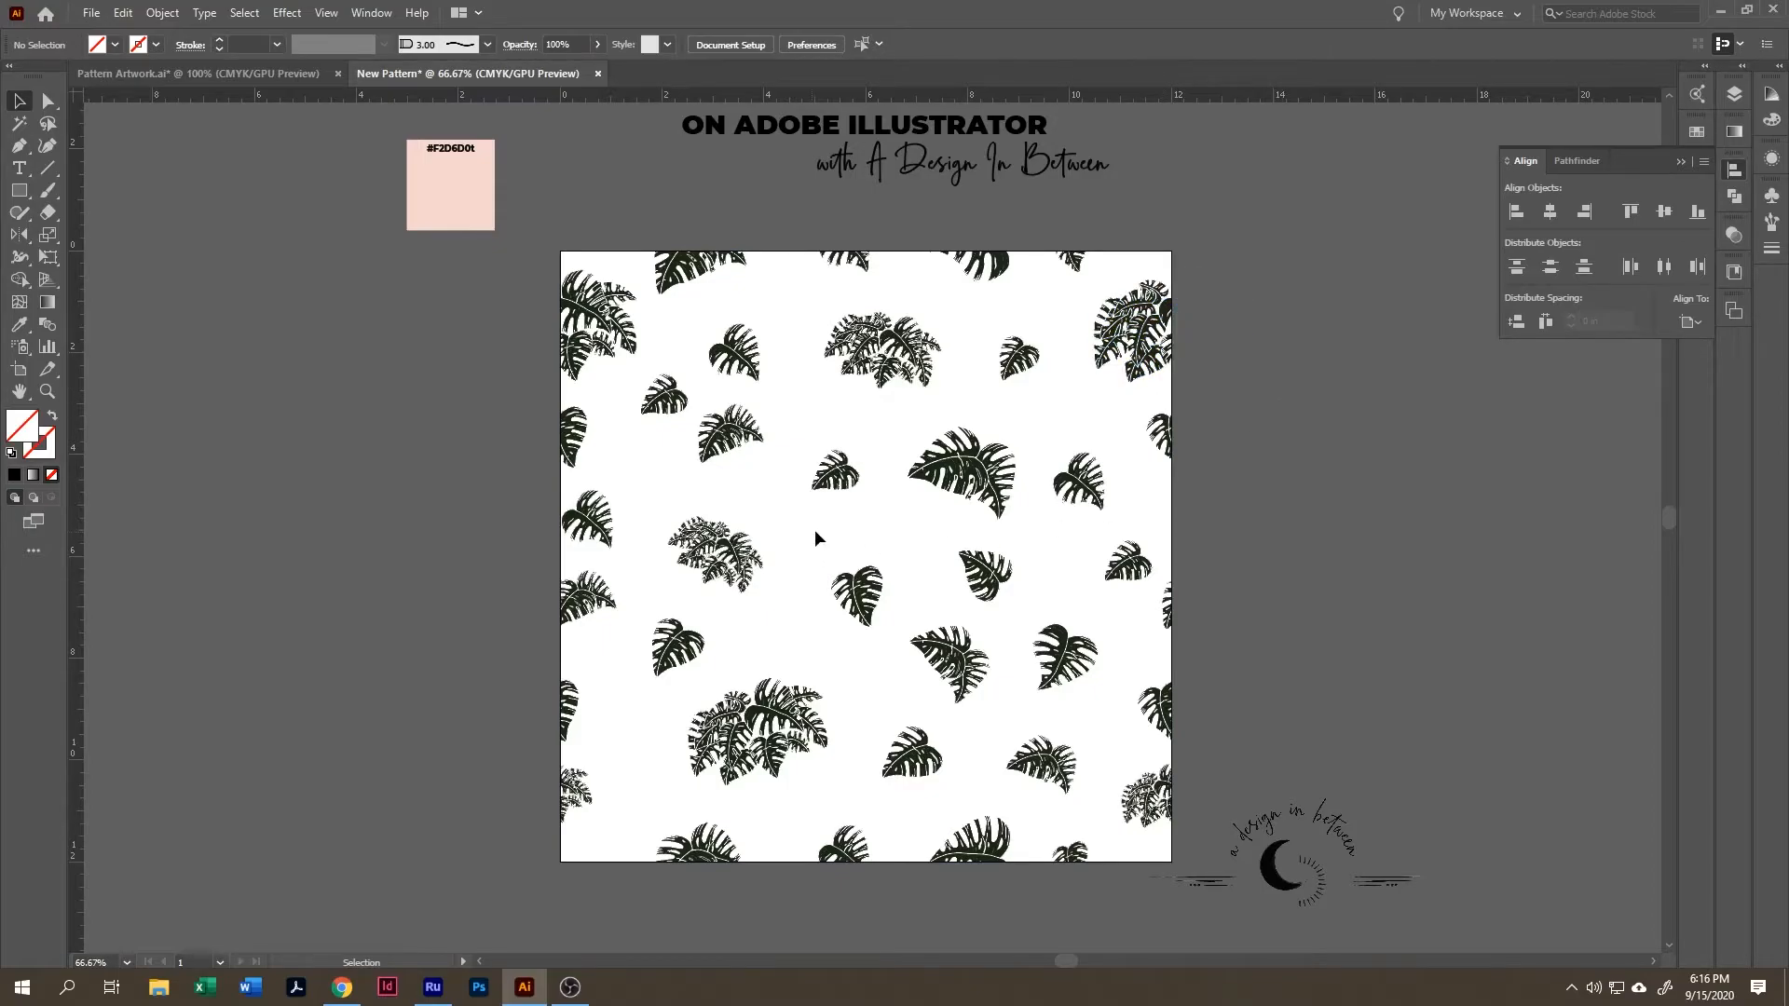
- Sample the pink swatch above the artboard with the Eyedropper as the current fill colour
{"action": "key", "text": "i"}
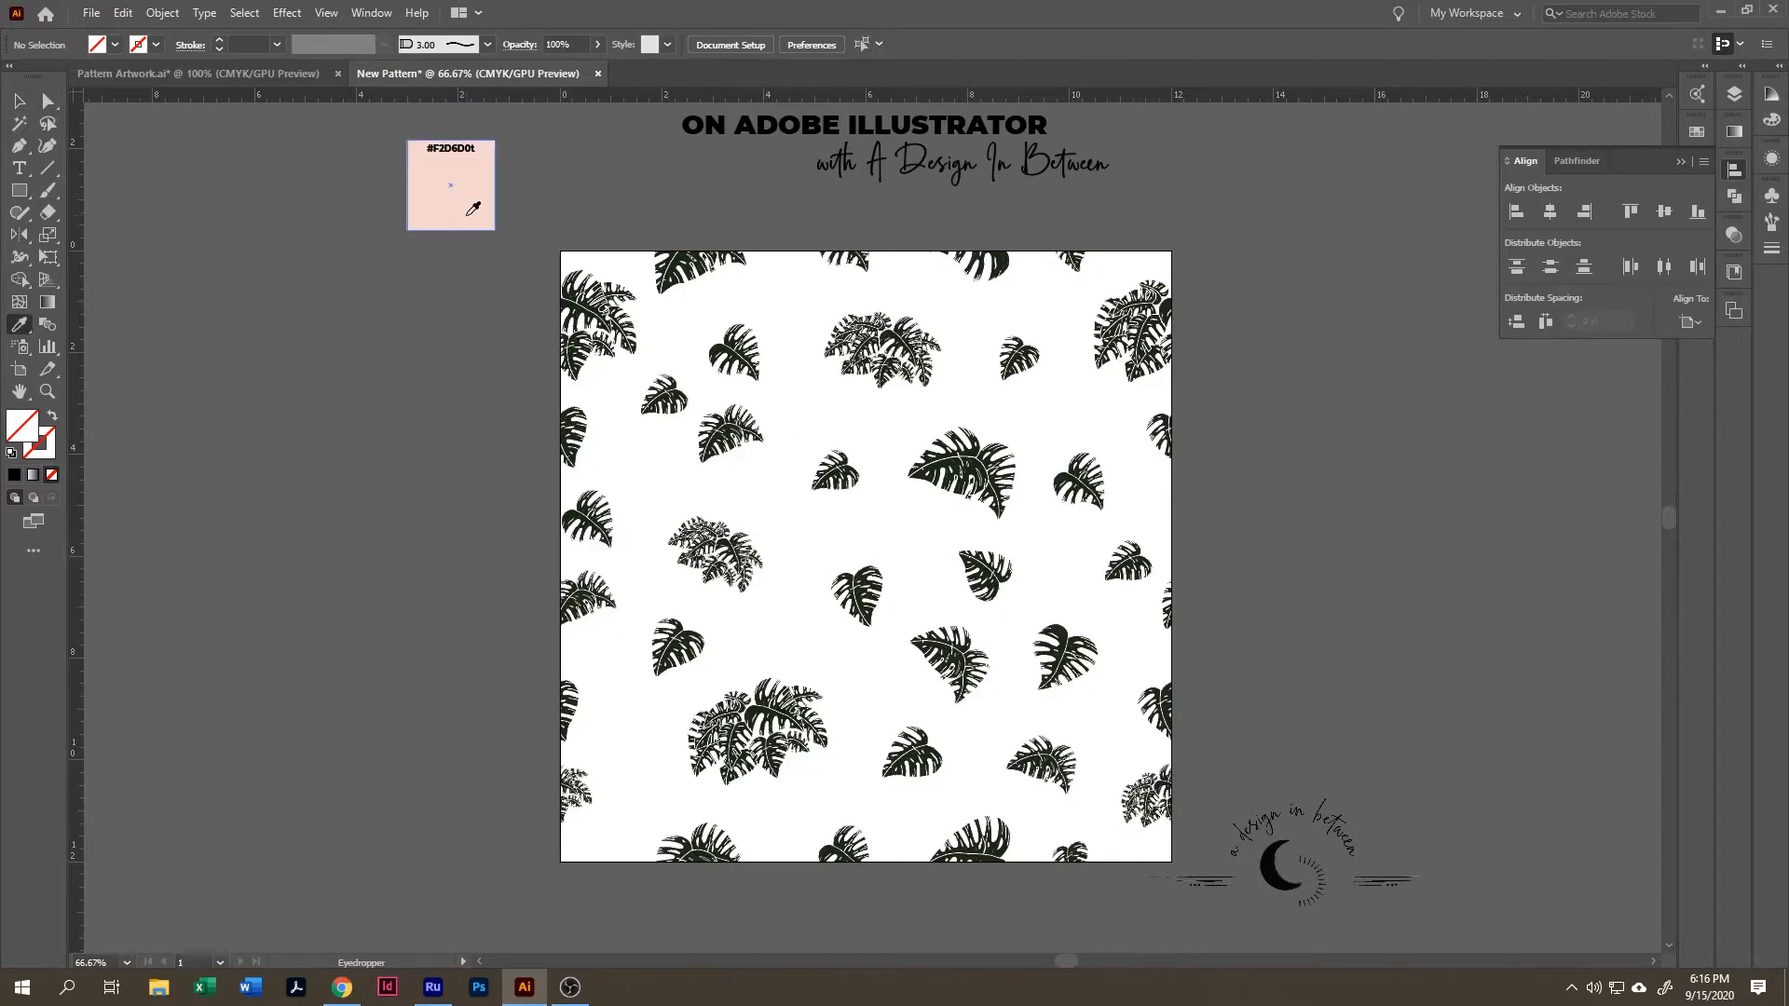
{"action": "left_click", "coordinate": [20, 330]}
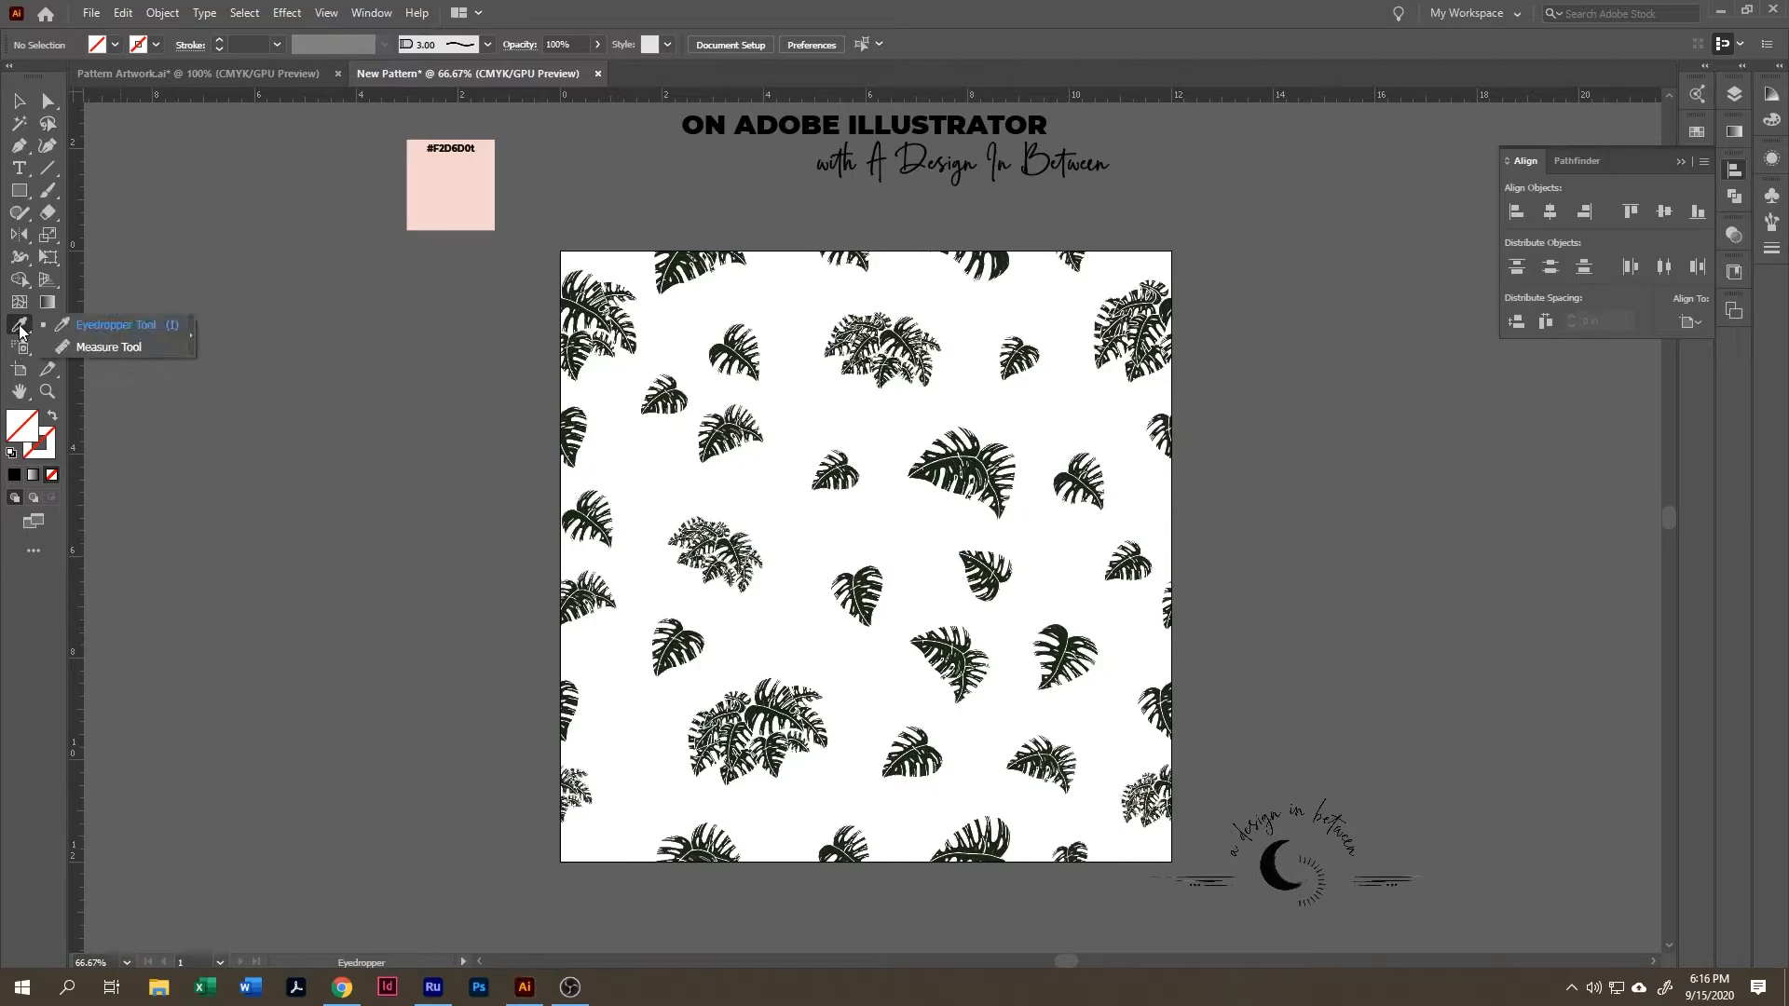
{"action": "left_click", "coordinate": [133, 328]}
{"action": "left_click", "coordinate": [473, 192]}
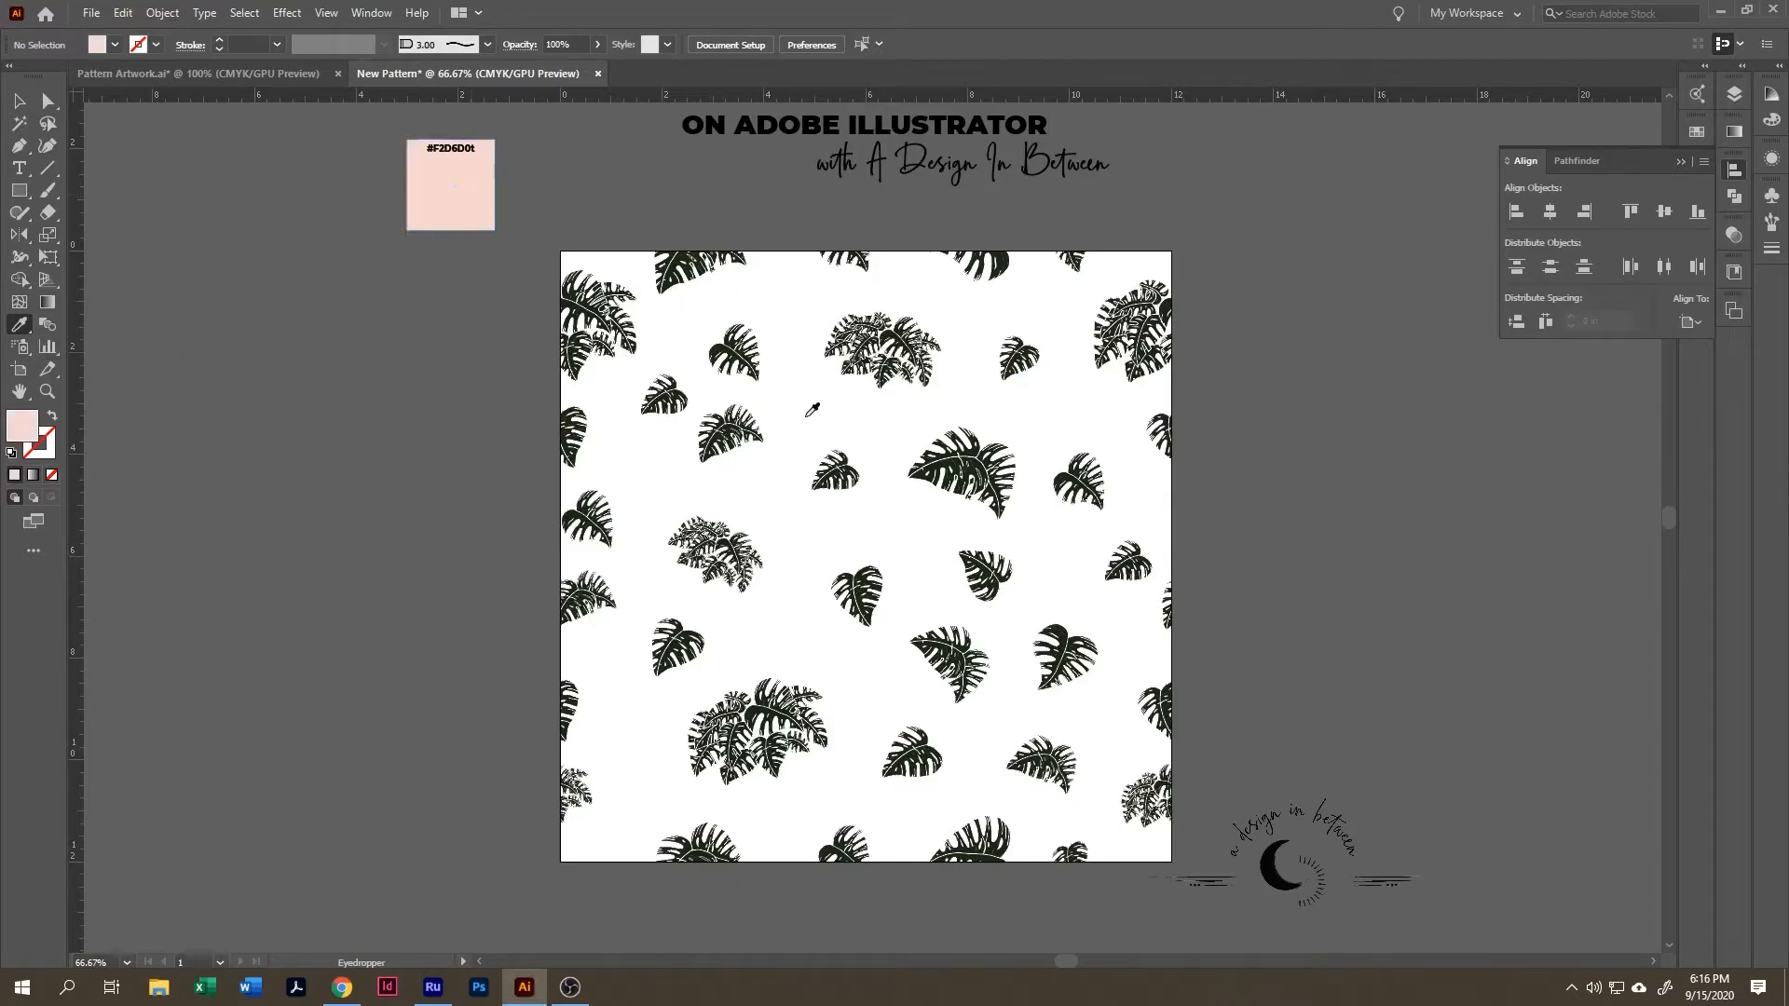
- Create a 12 x 12 in pink rectangle, centre it on the artboard, and check its X and Y position
{"action": "key", "text": "m"}
{"action": "left_click", "coordinate": [840, 430]}
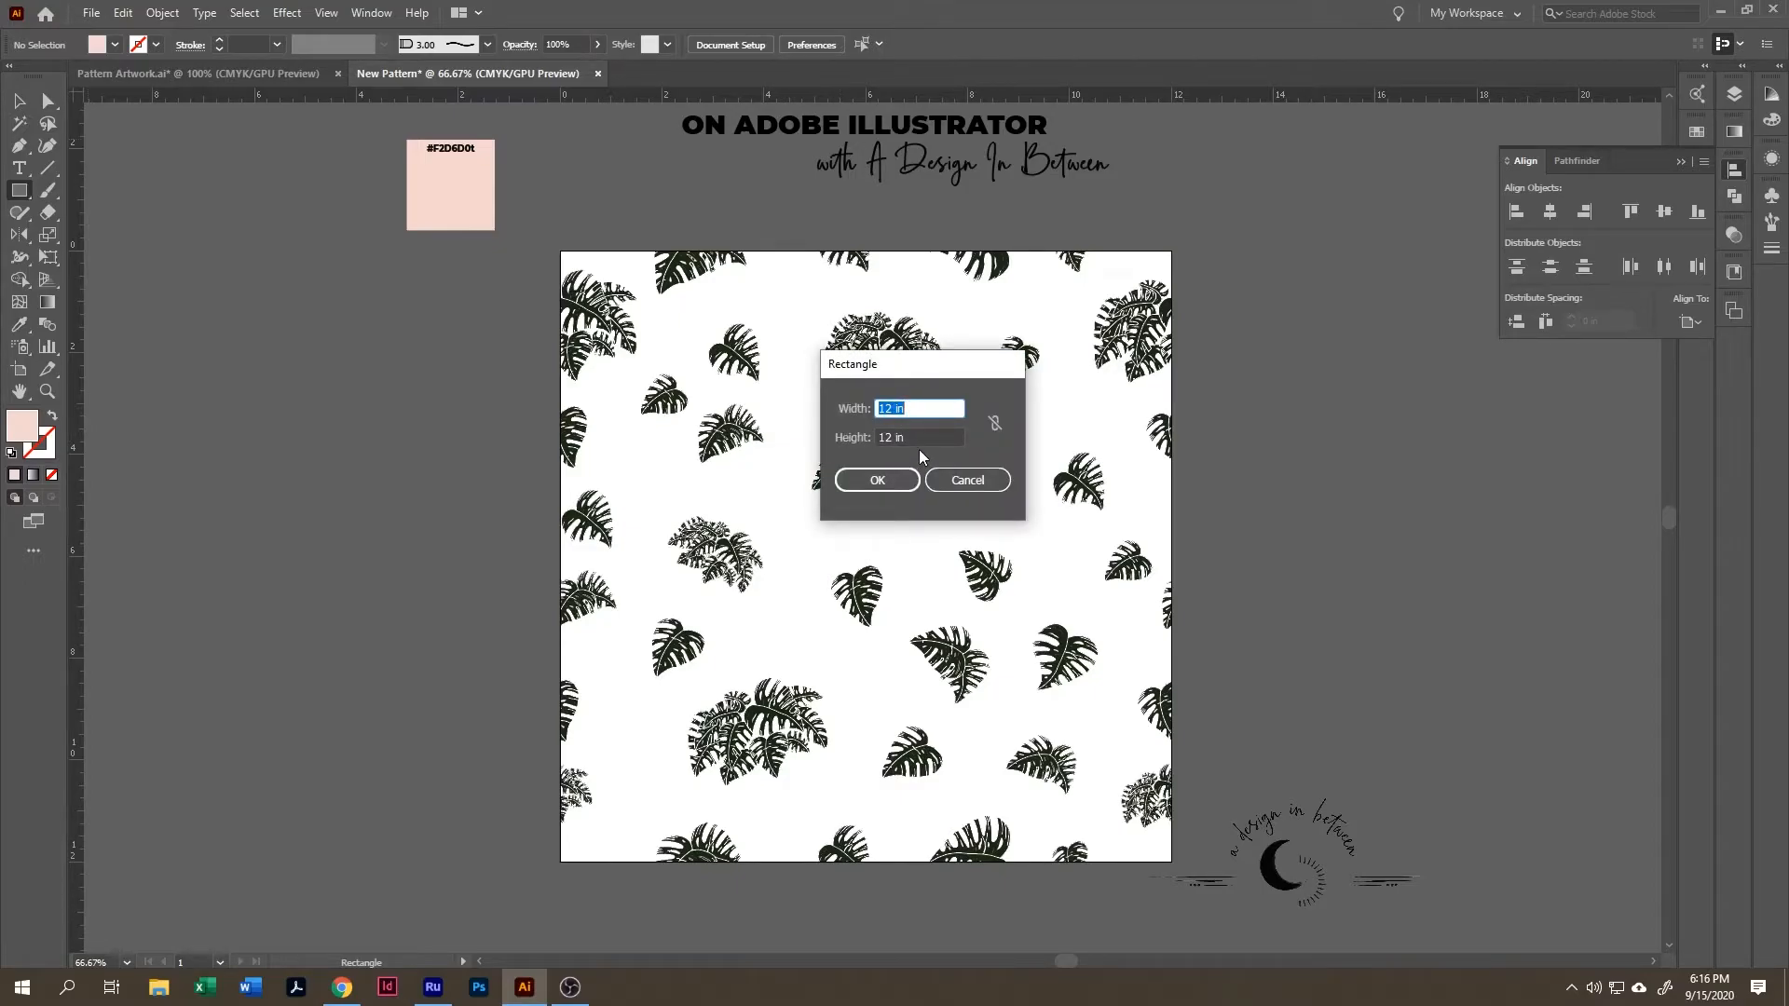
{"action": "left_click", "coordinate": [898, 489]}
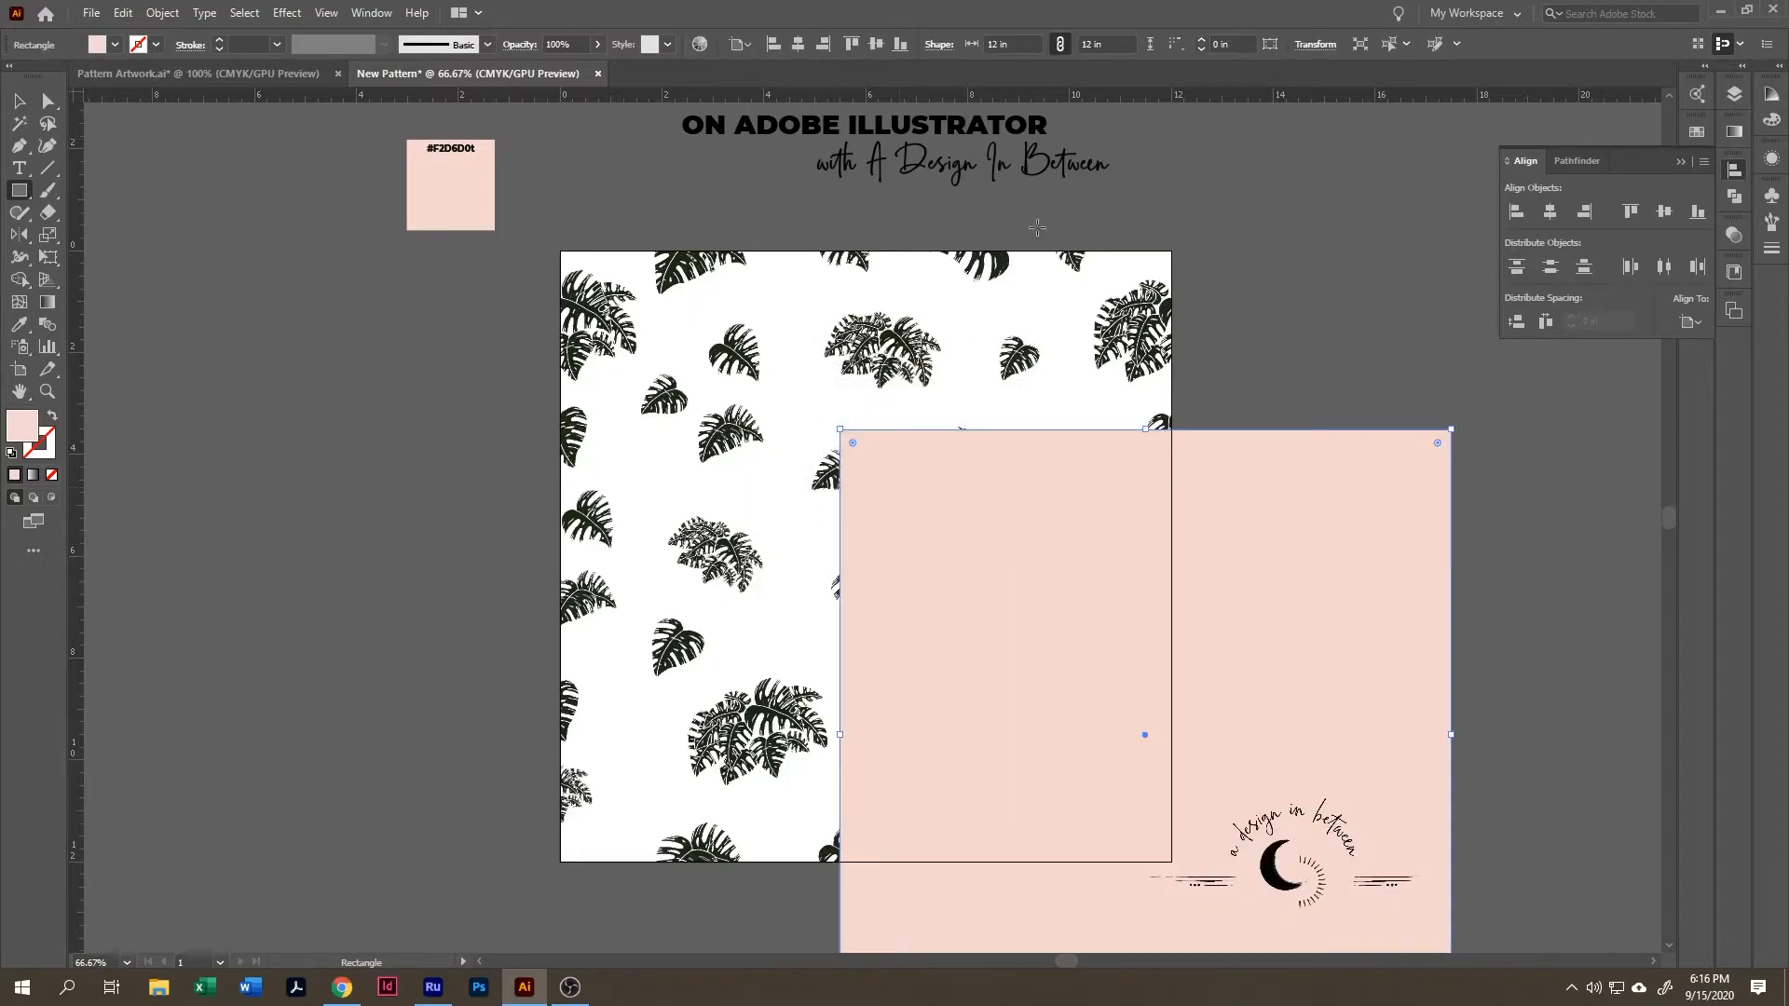
{"action": "left_click", "coordinate": [797, 43]}
{"action": "left_click", "coordinate": [875, 44]}
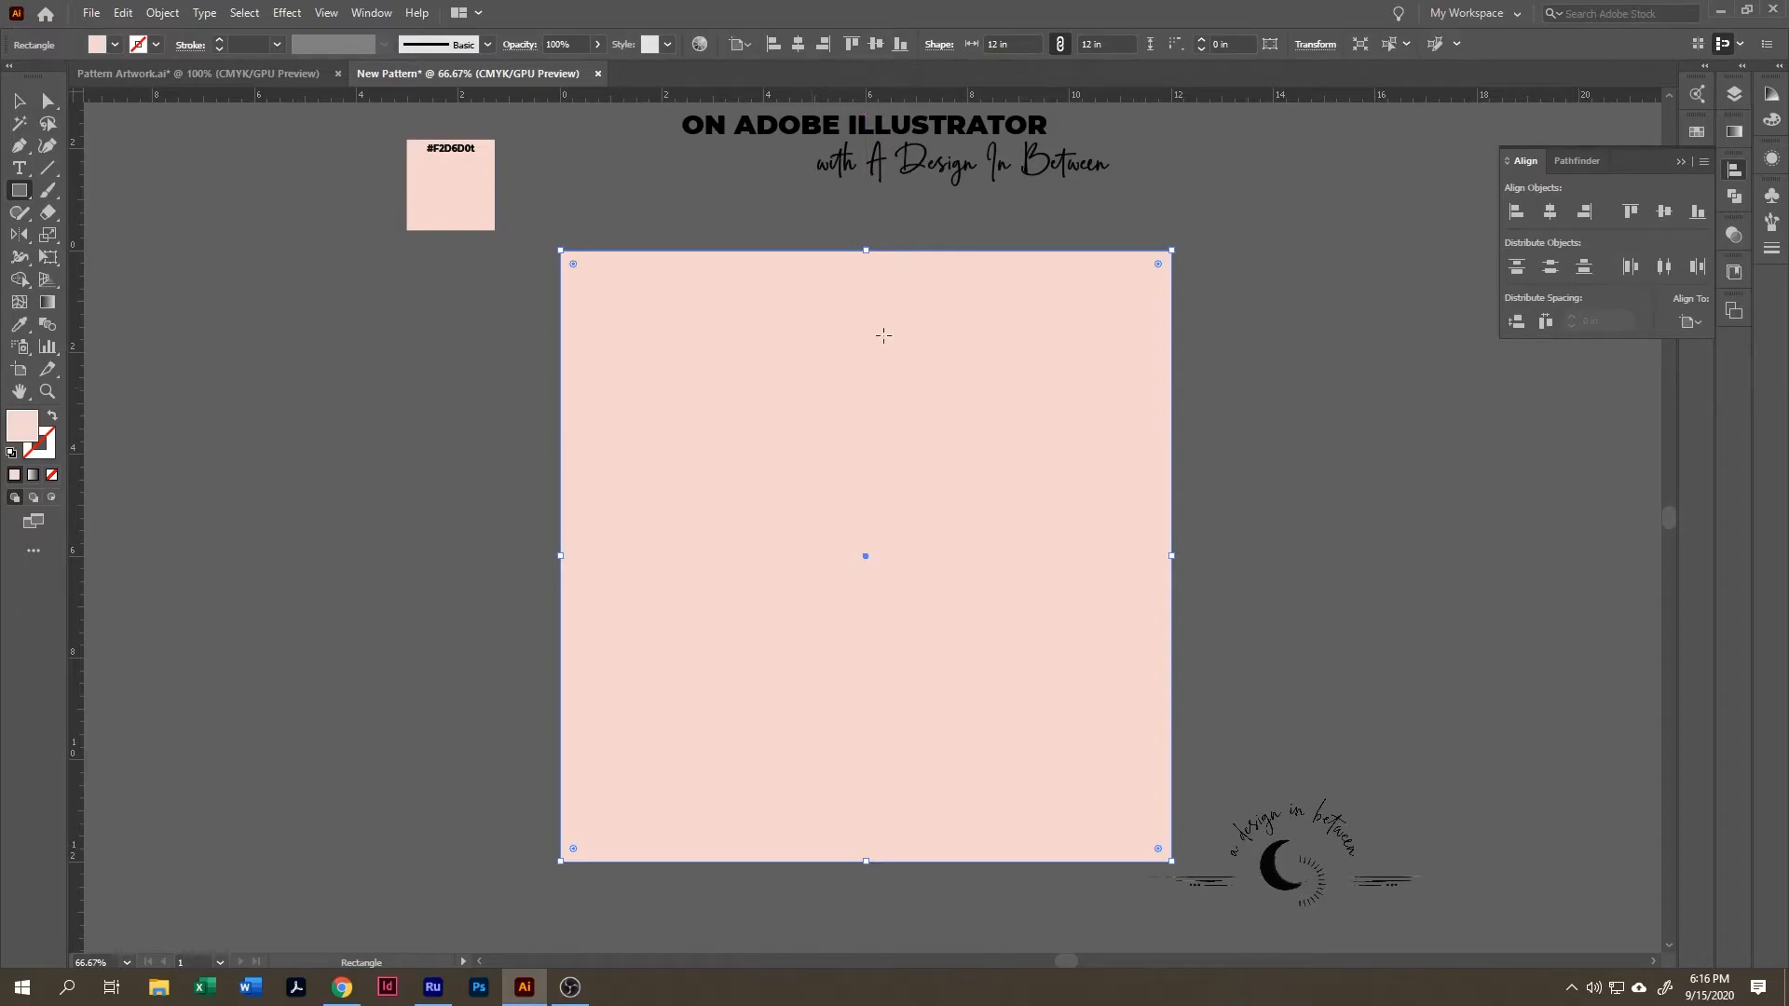
{"action": "left_click", "coordinate": [1316, 45]}
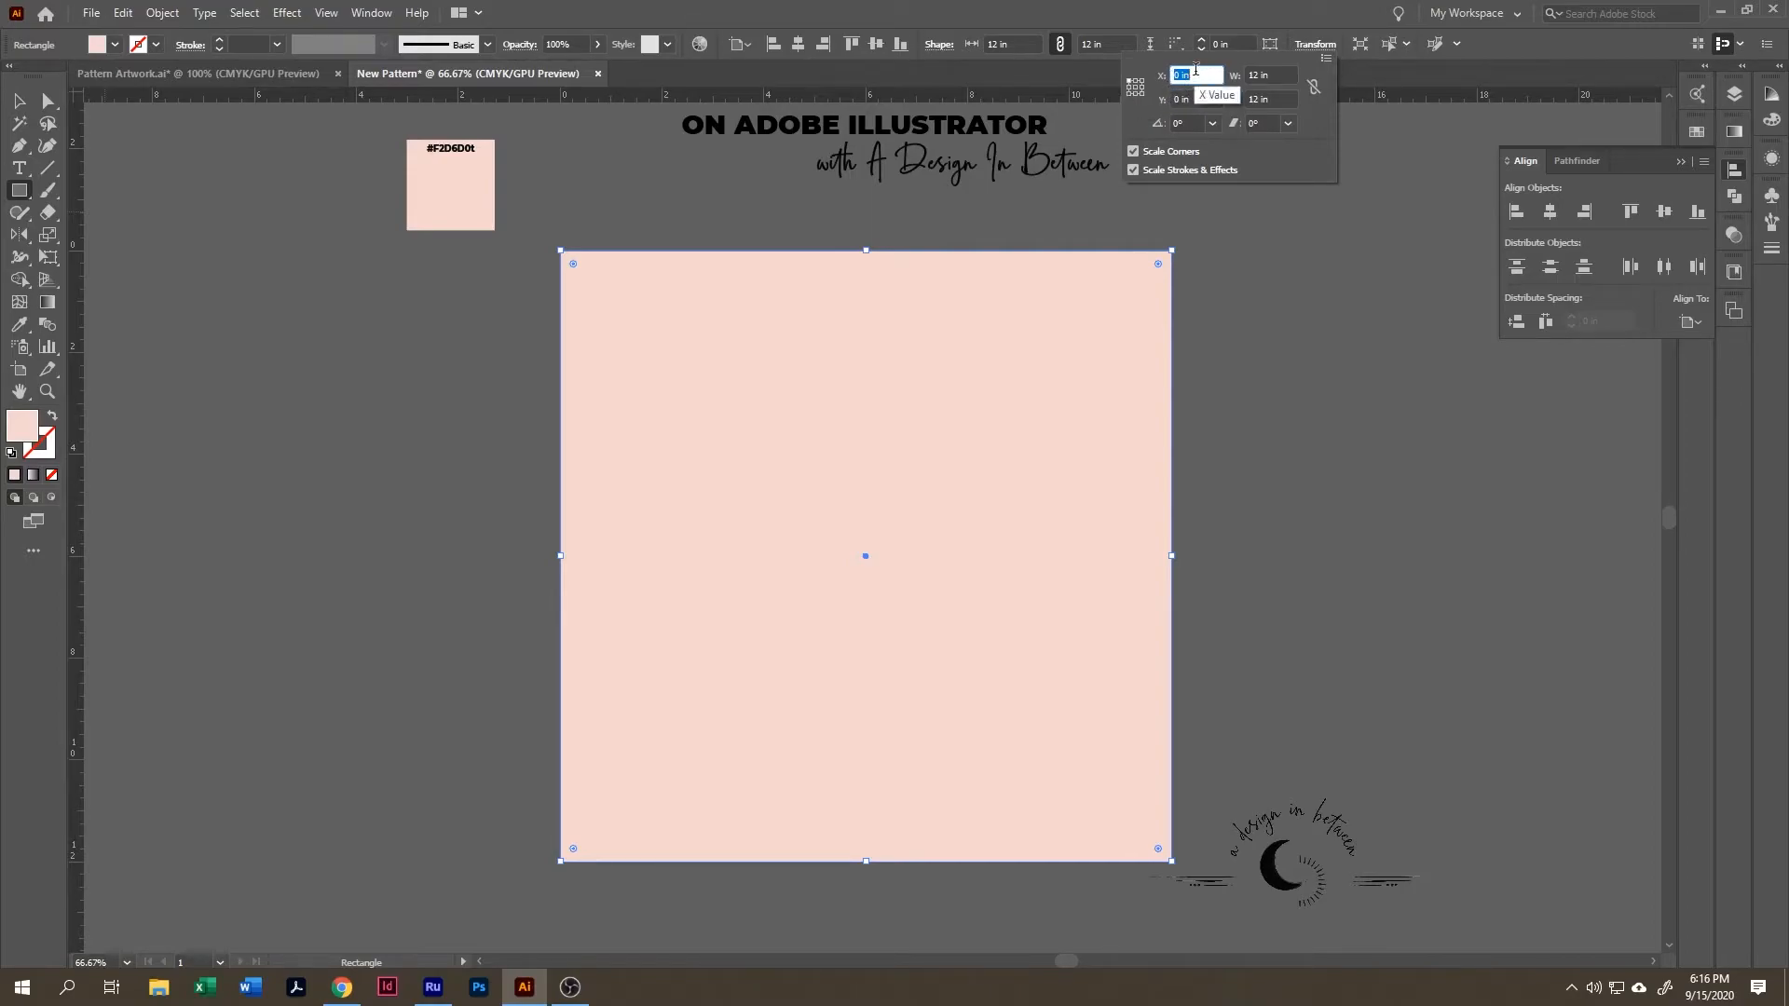
{"action": "left_click", "coordinate": [1315, 47]}
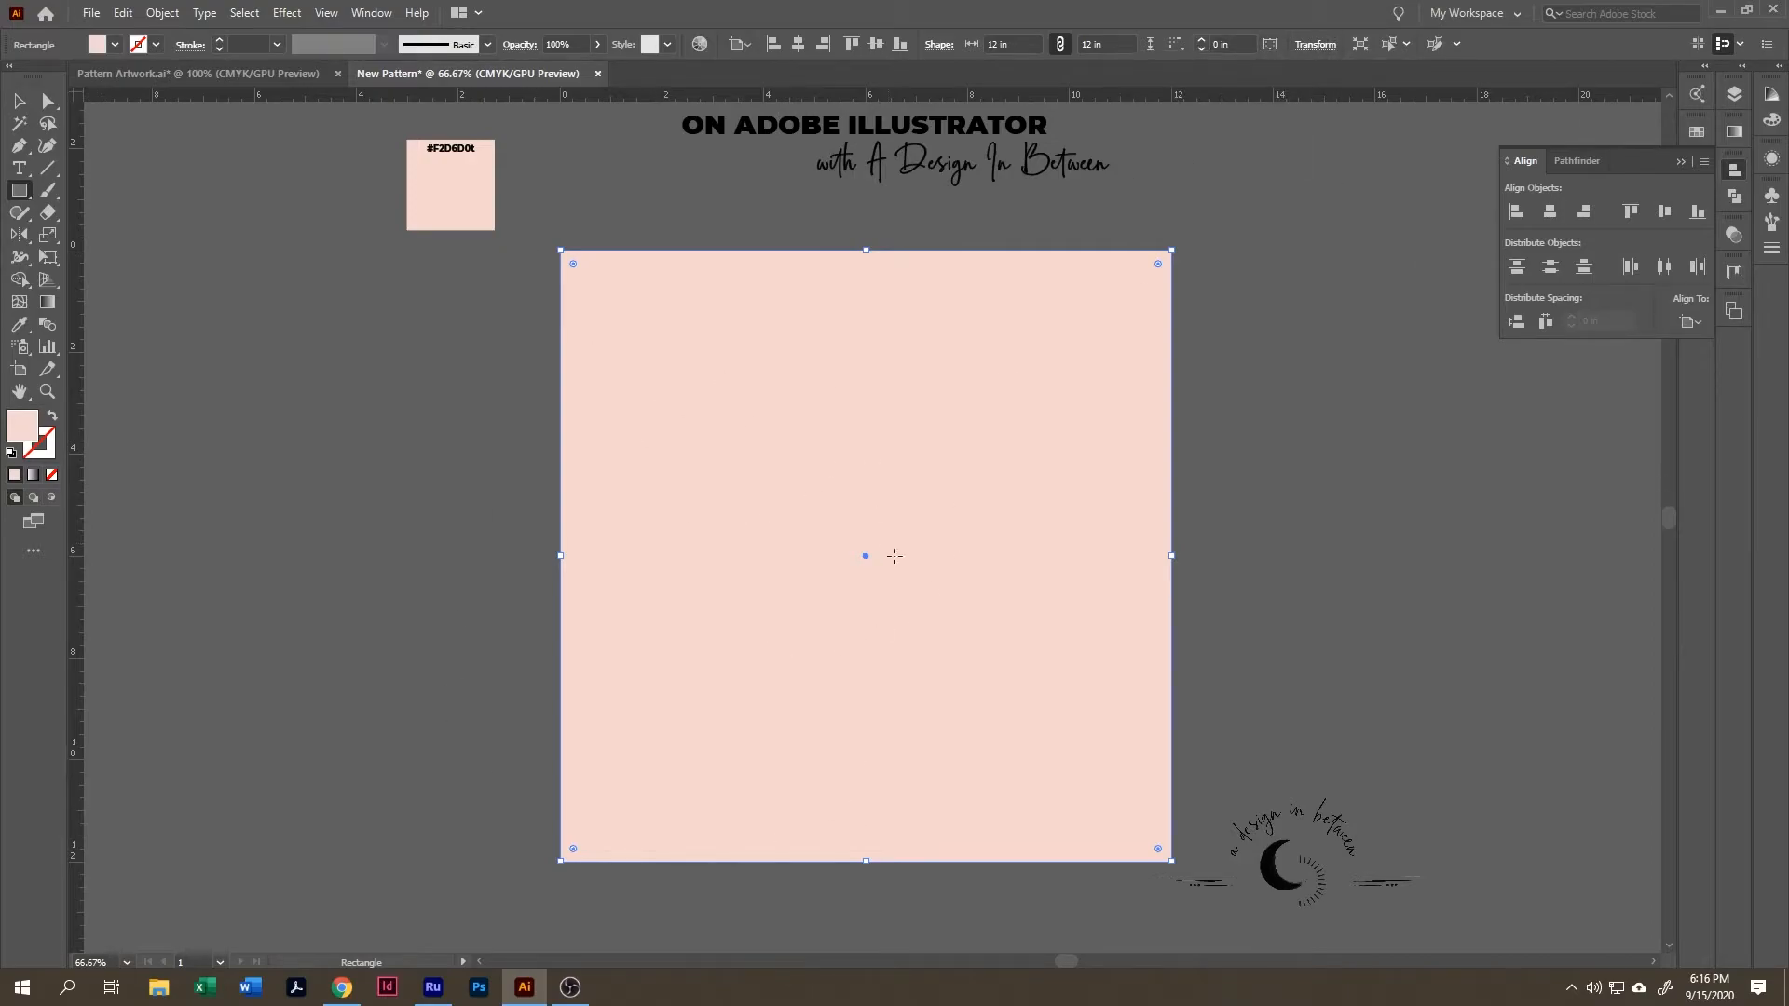
- Send the pink square to the back, behind the clipped leaf artwork
{"action": "key", "text": "v"}
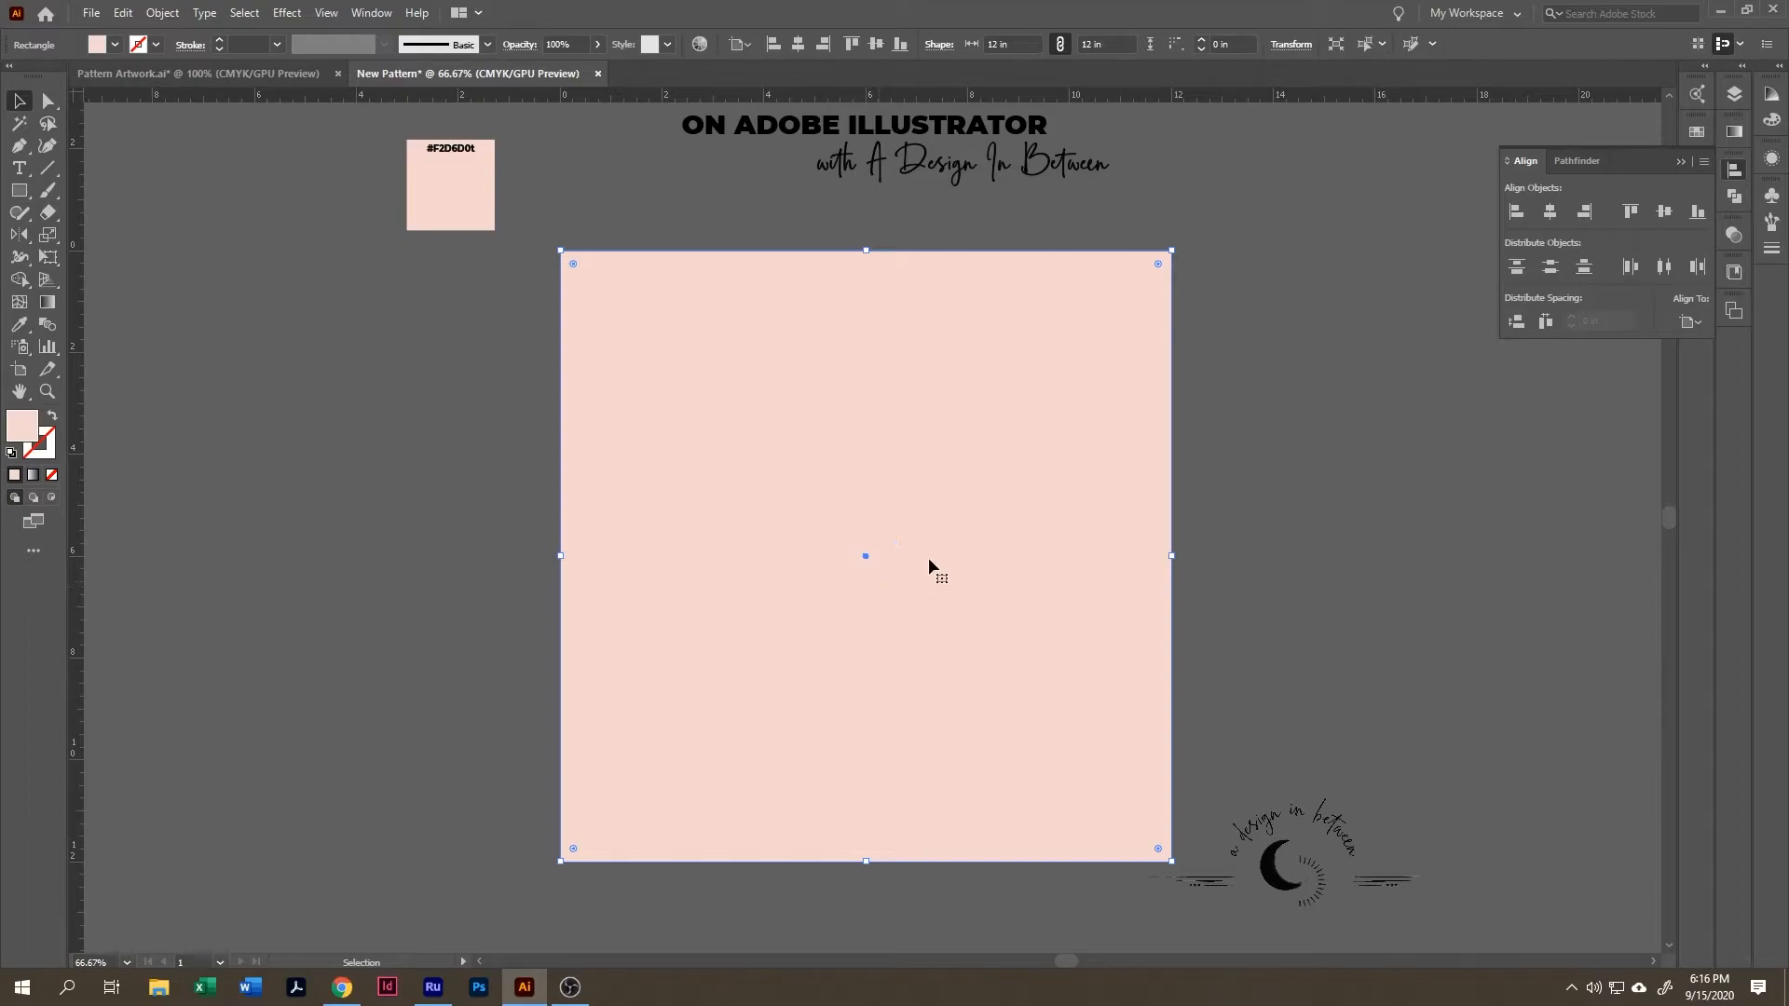
{"action": "left_click", "coordinate": [1332, 522]}
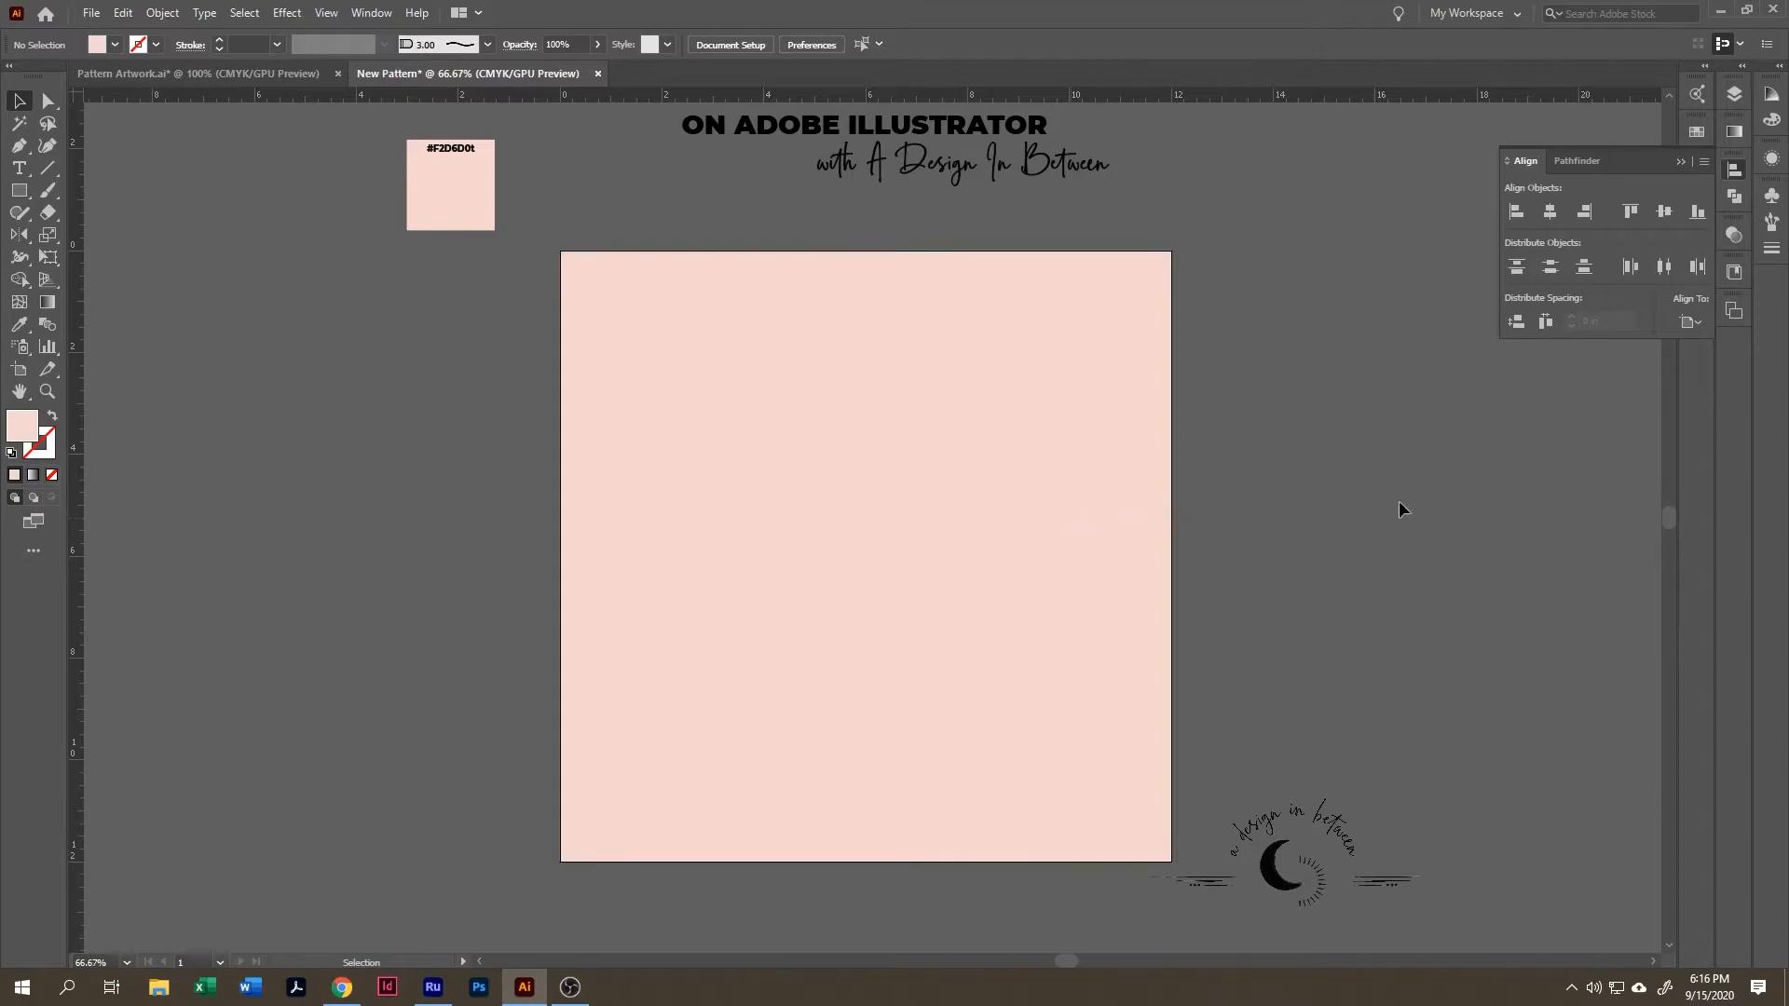
{"action": "left_click", "coordinate": [1086, 507]}
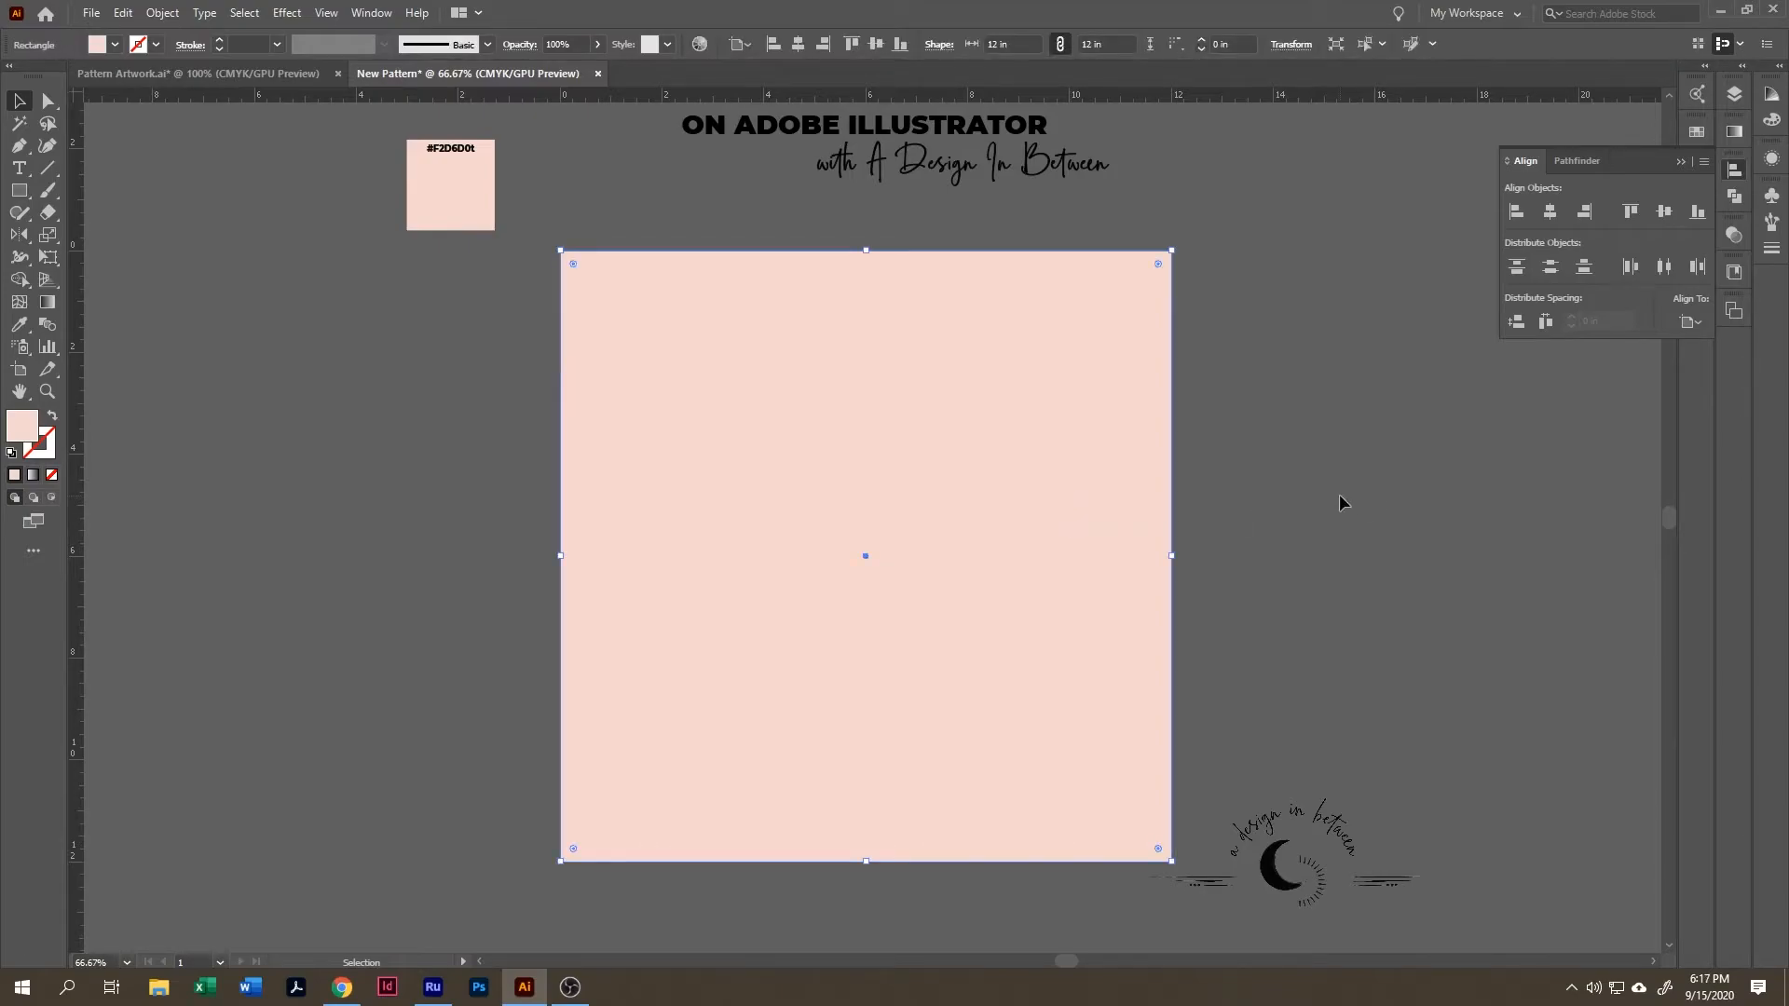
{"action": "key", "text": "ctrl"}
{"action": "key", "text": "ctrl+shift+bracketleft"}
- Group the clipped leaves with the pink background square and select the resulting group
{"action": "left_click_drag", "start_coordinate": [1253, 404], "coordinate": [675, 579]}
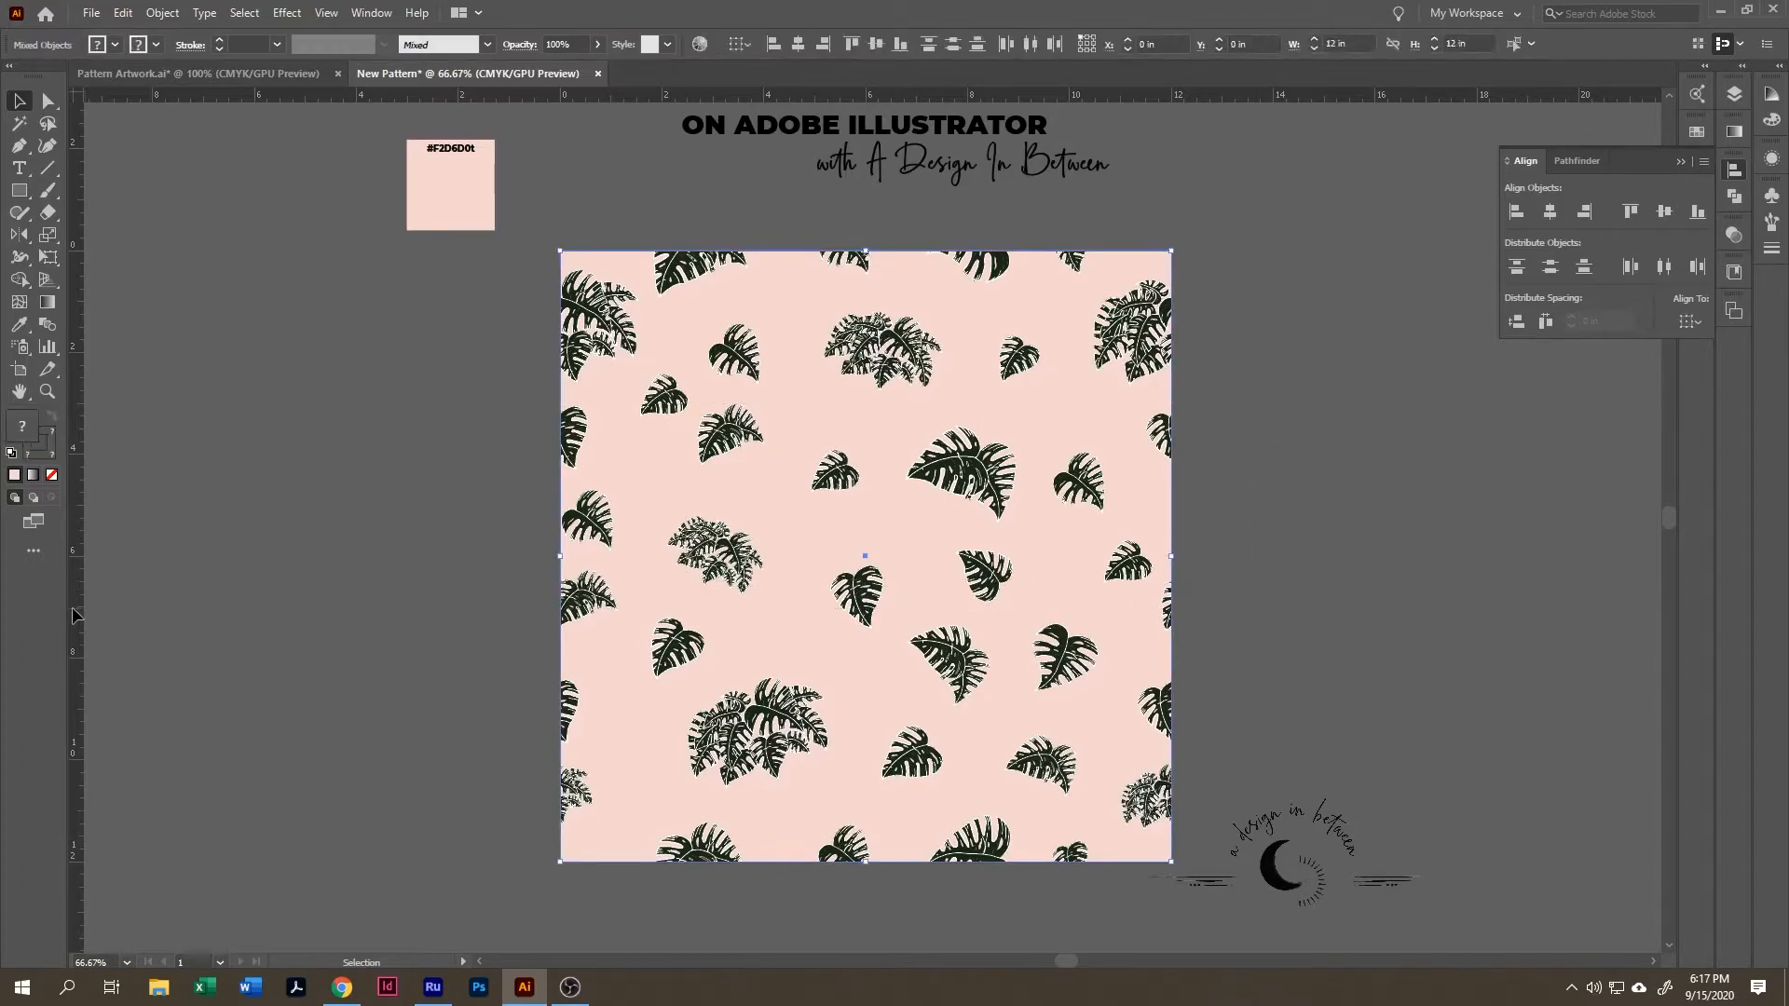
{"action": "key", "text": "ctrl+g"}
{"action": "right_click", "coordinate": [887, 593]}
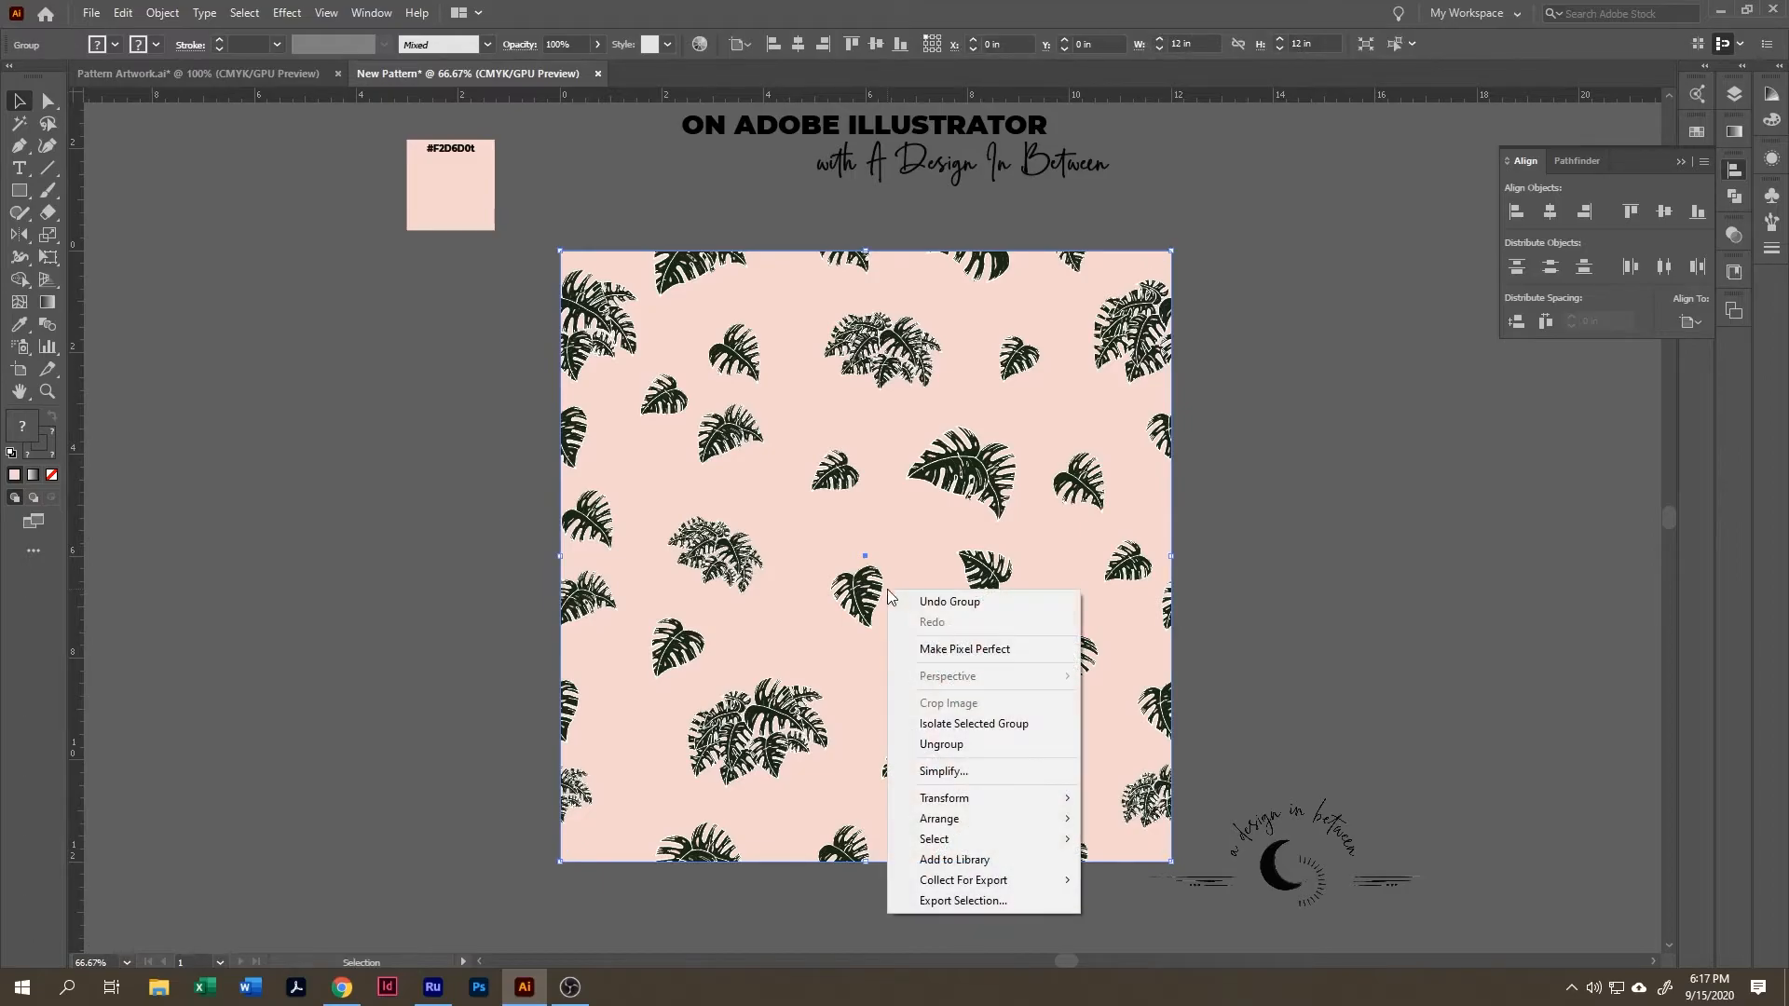
{"action": "left_click", "coordinate": [1026, 746]}
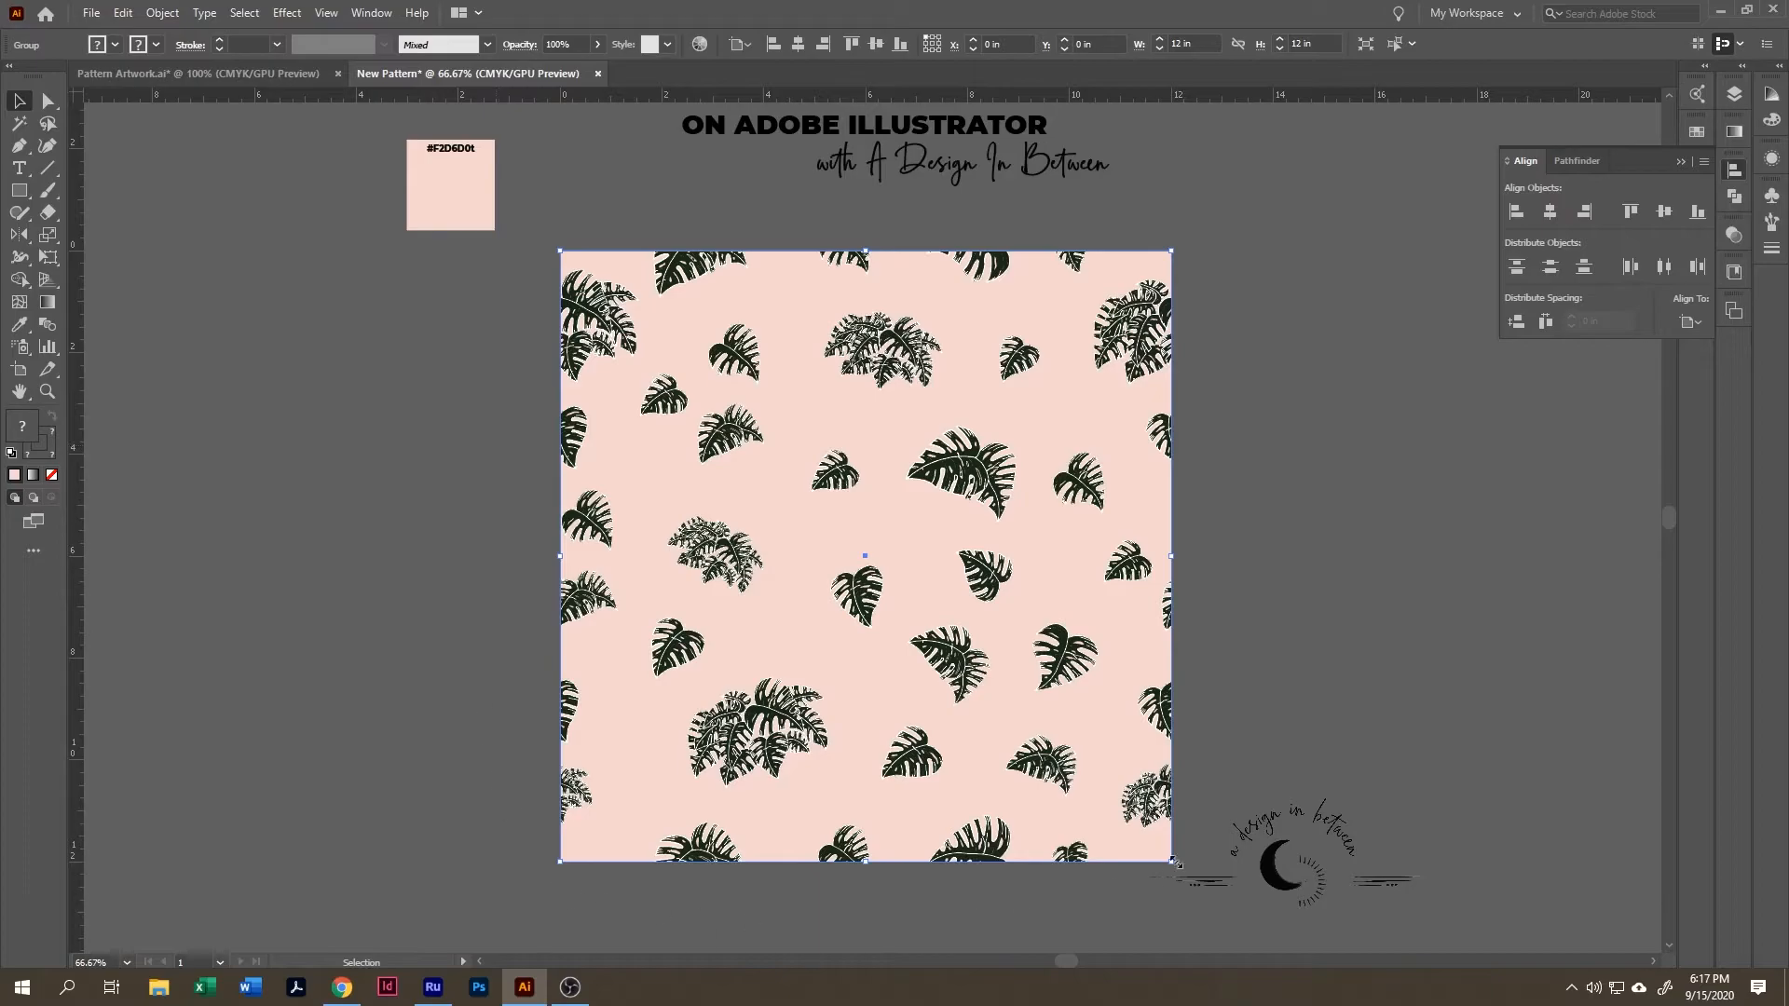
{"action": "left_click", "coordinate": [1271, 516]}
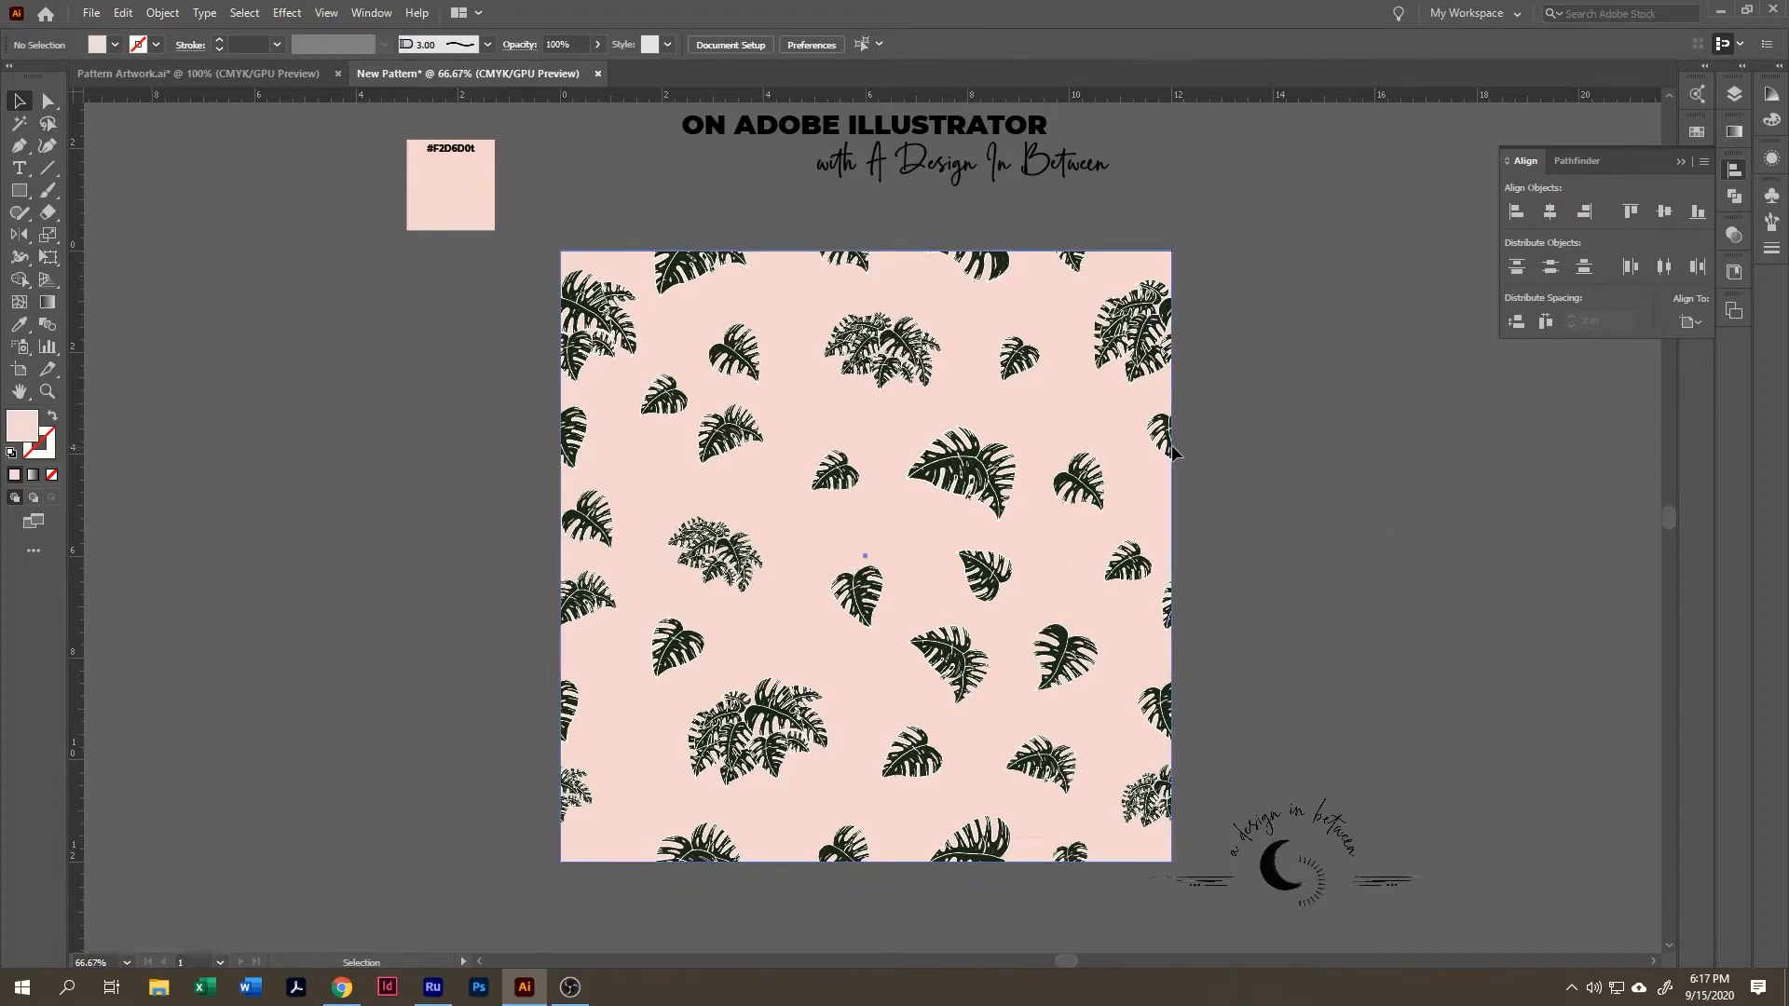
{"action": "left_click", "coordinate": [947, 505]}
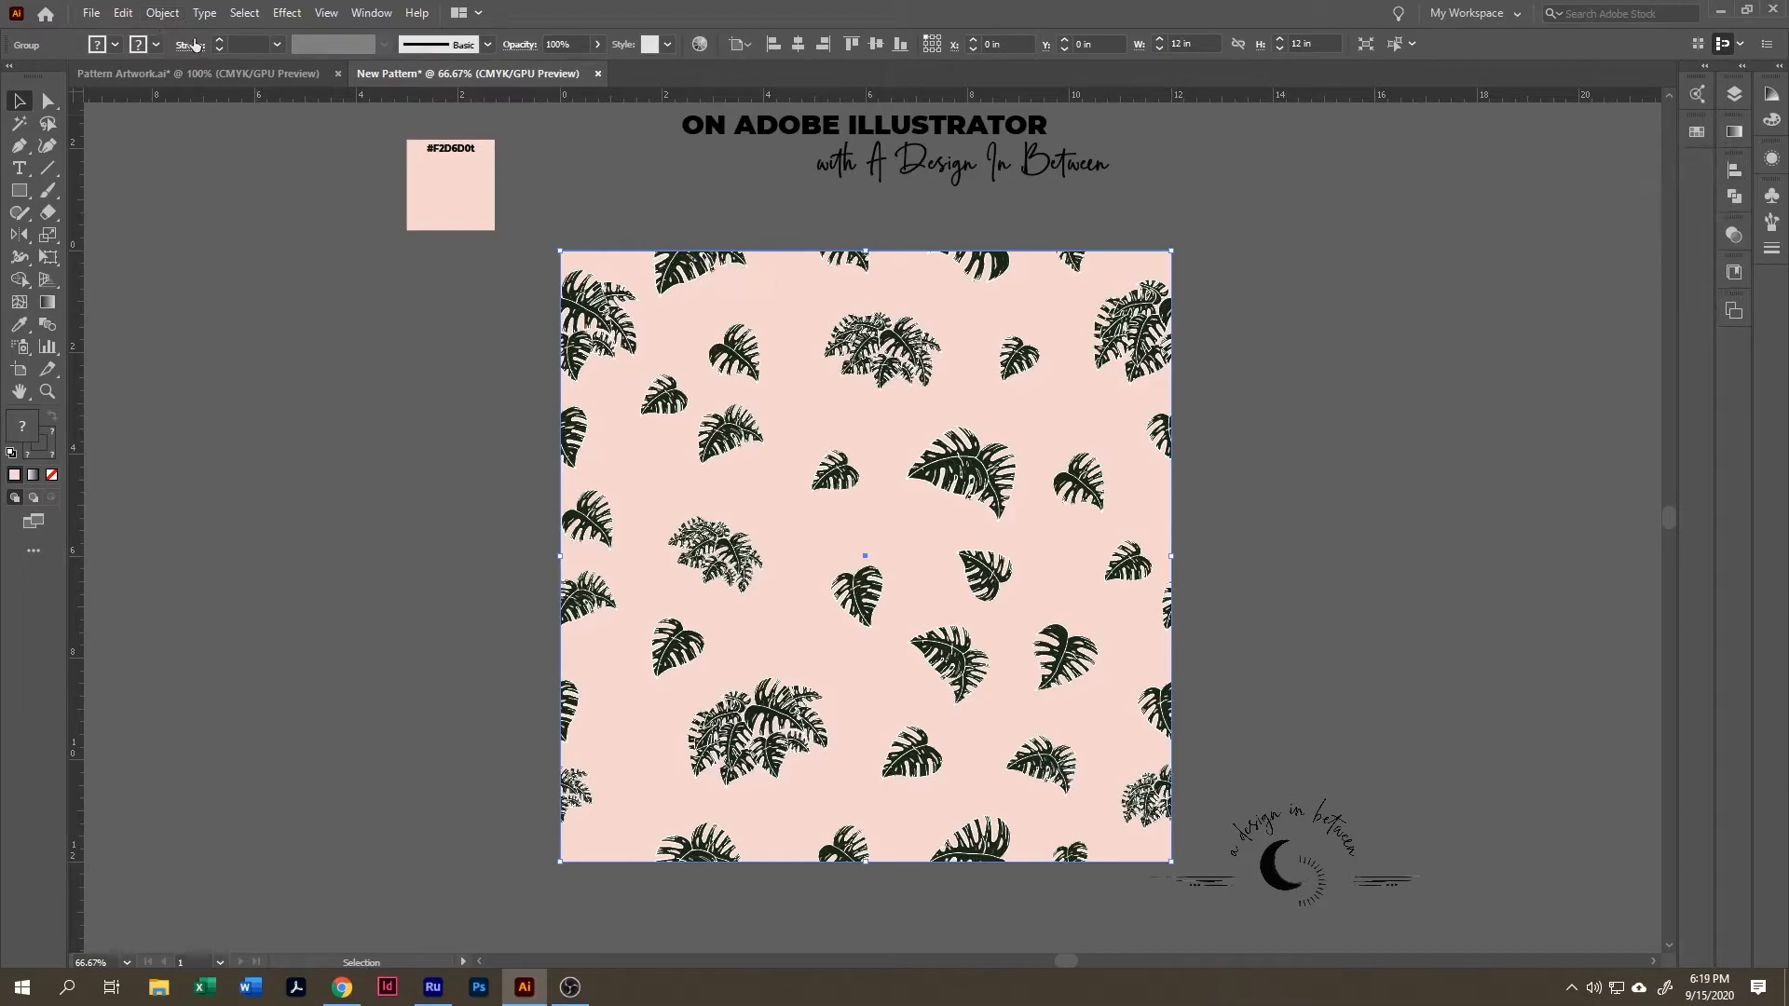
- Expand the fill and stroke of the grouped leaves and pink background
{"action": "left_click", "coordinate": [162, 12]}
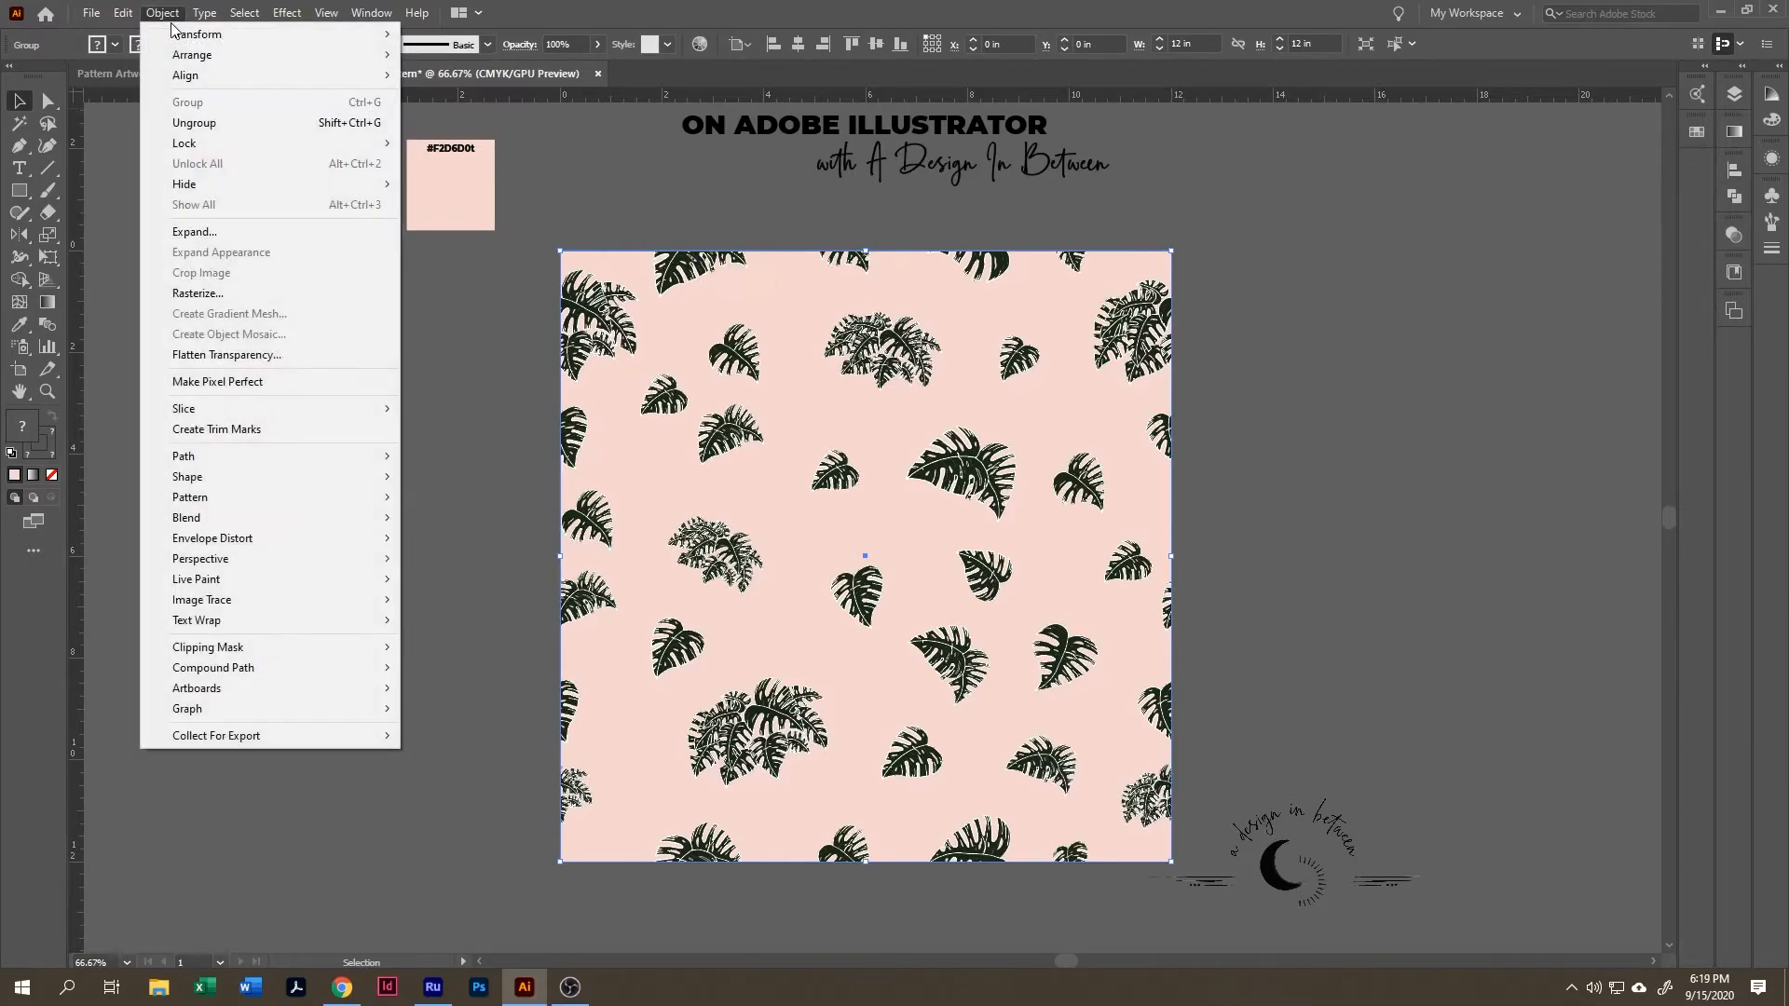
{"action": "left_click", "coordinate": [222, 237]}
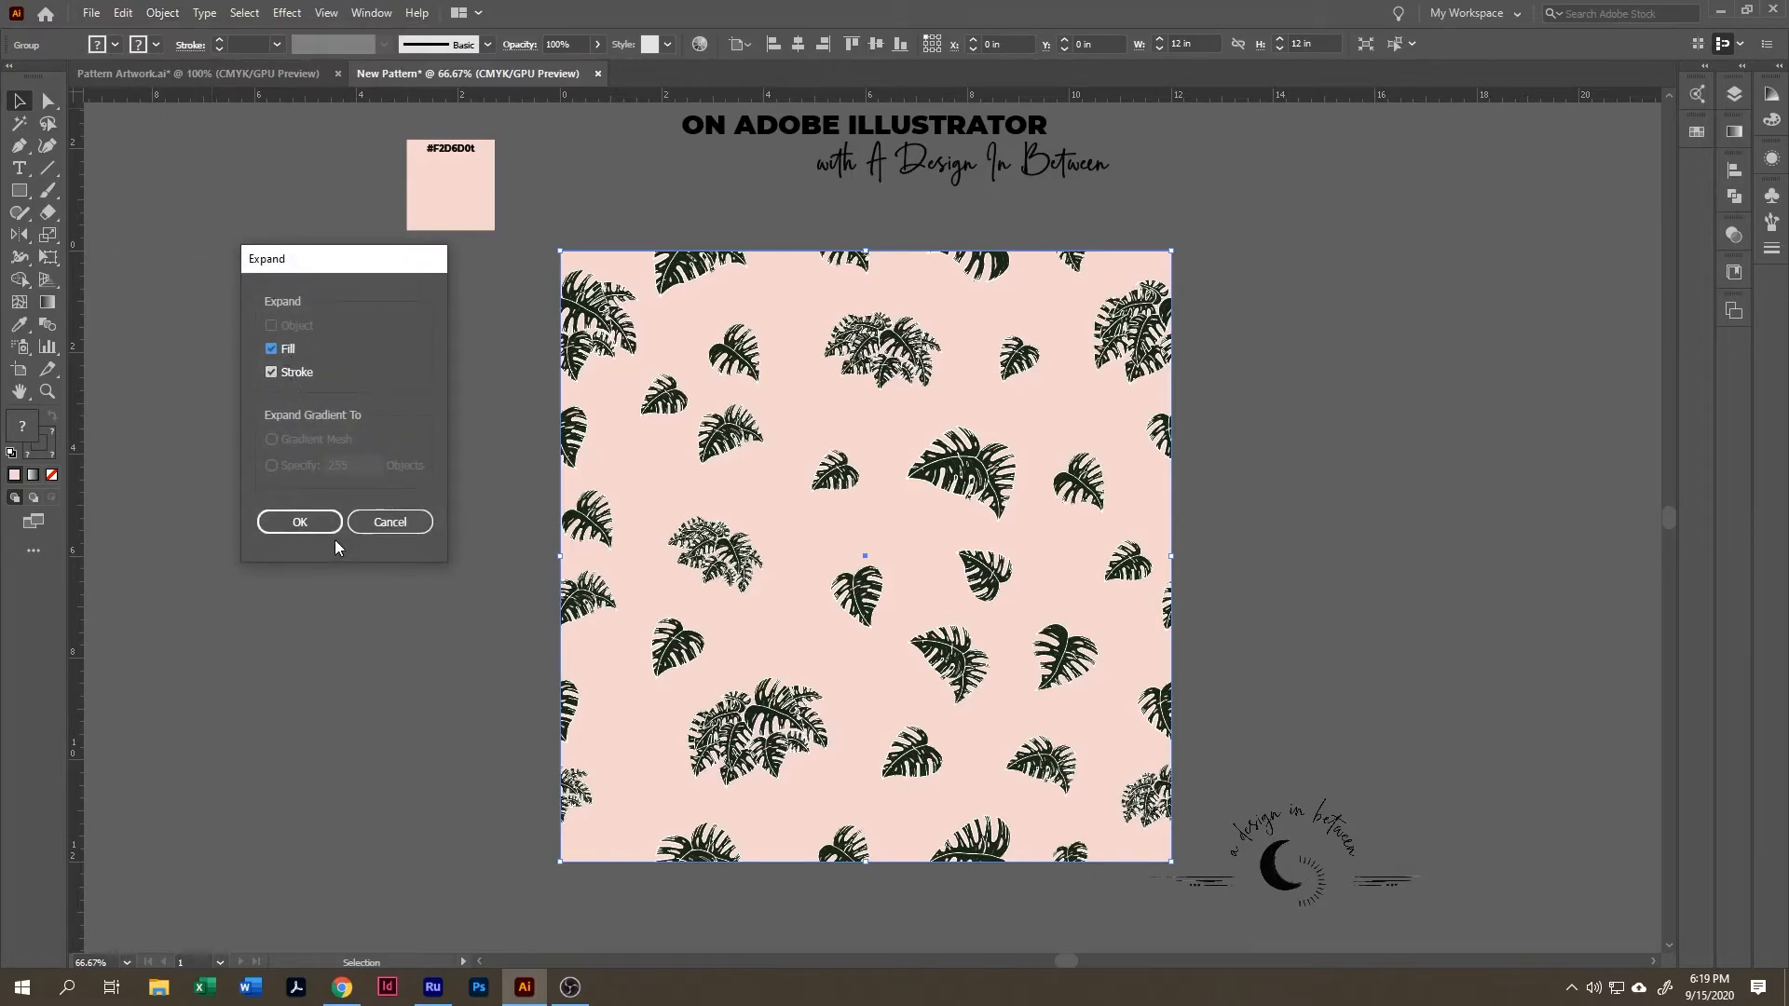
{"action": "left_click", "coordinate": [300, 523]}
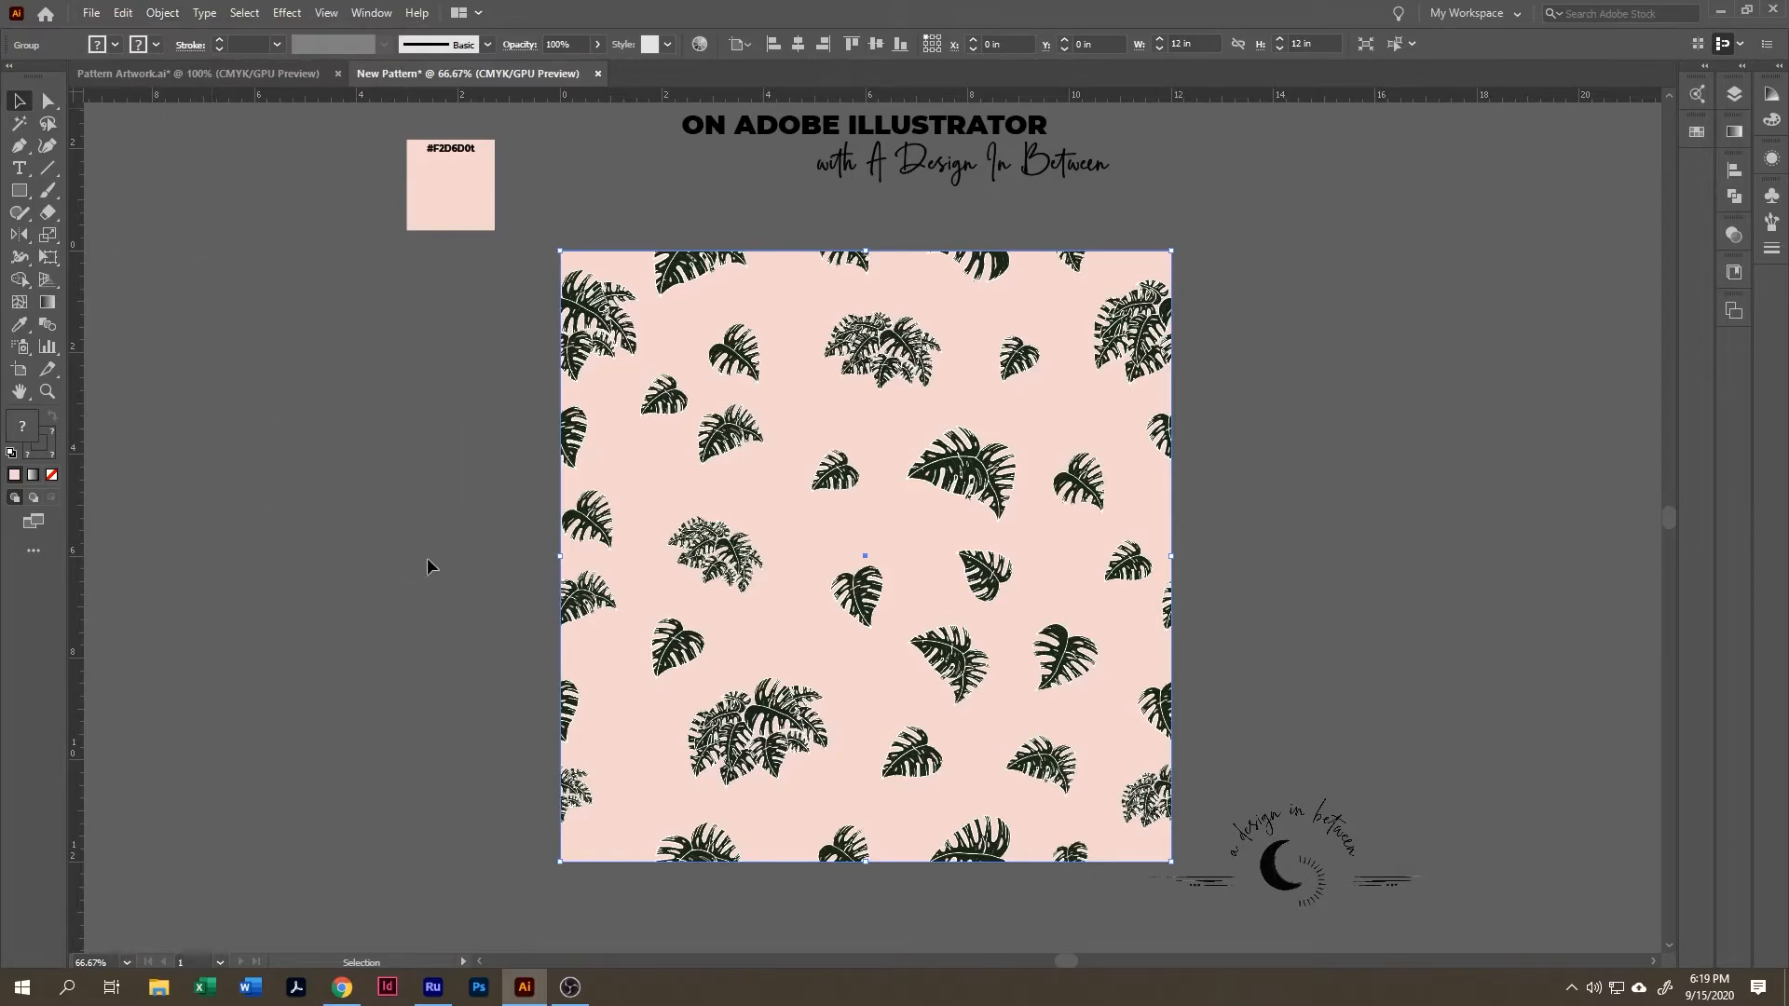
{"action": "left_click", "coordinate": [428, 557]}
{"action": "left_click", "coordinate": [756, 577]}
- Trim the expanded leaf artwork to the square with the Pathfinder Crop operation
{"action": "left_click", "coordinate": [1735, 199]}
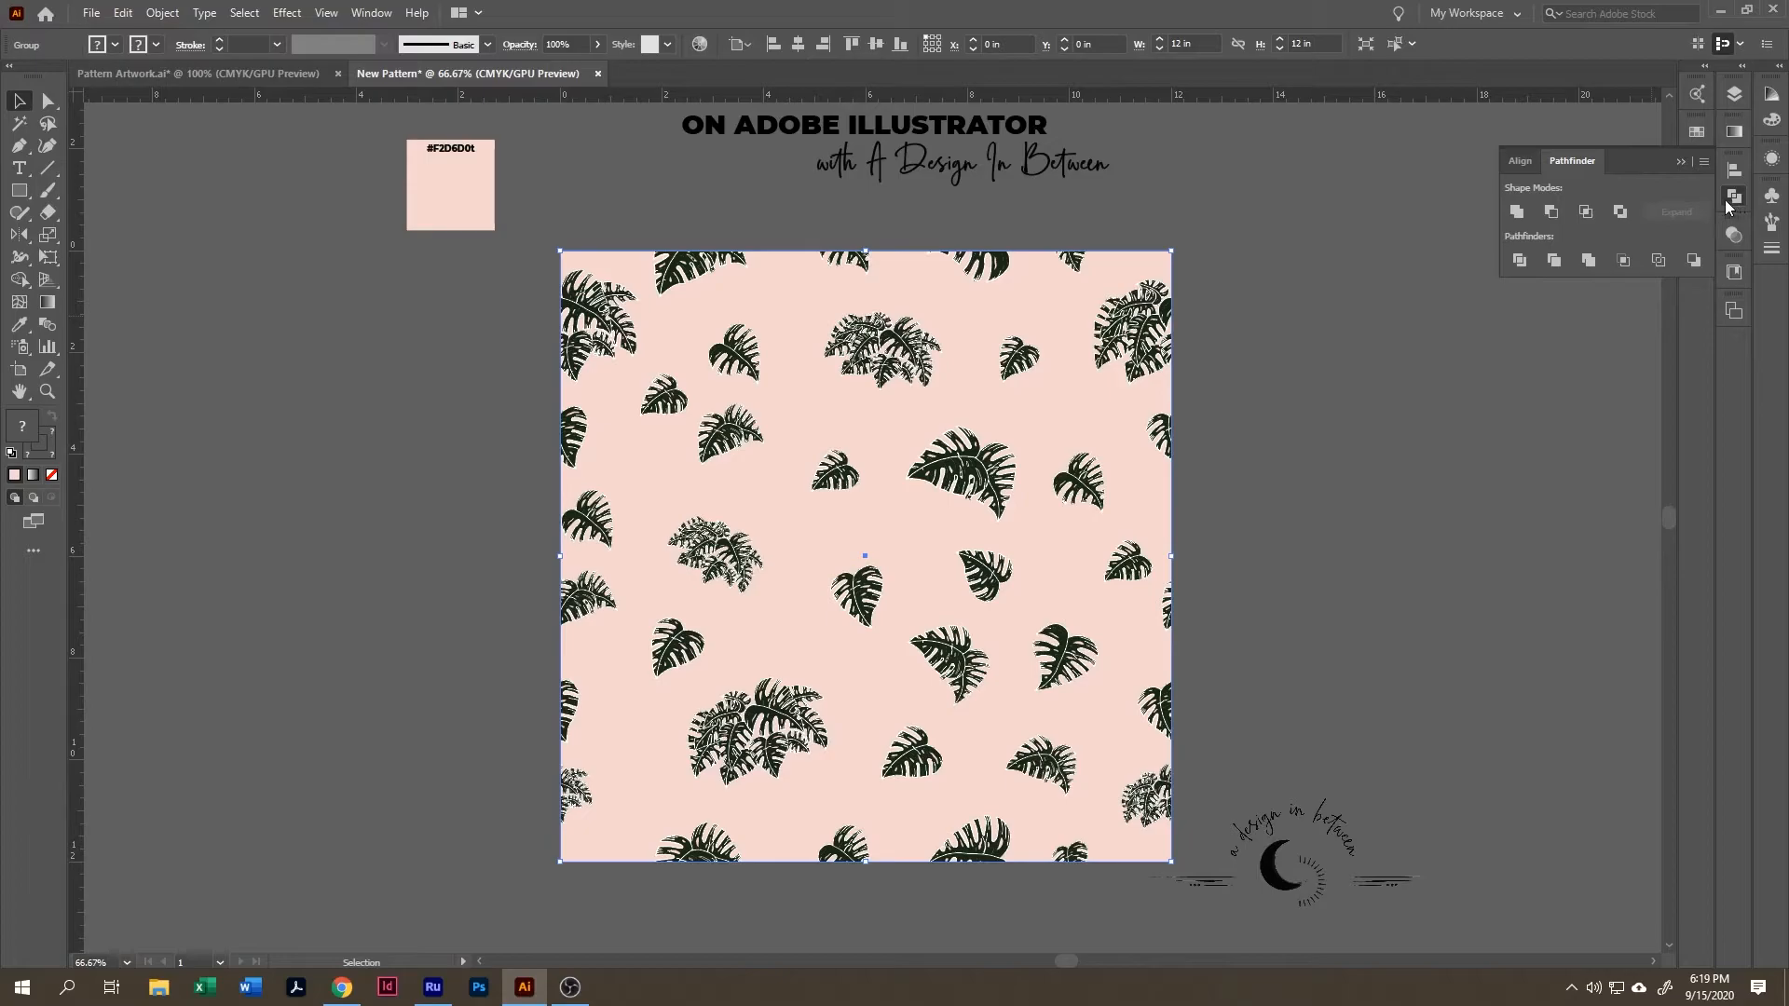
{"action": "left_click", "coordinate": [371, 14]}
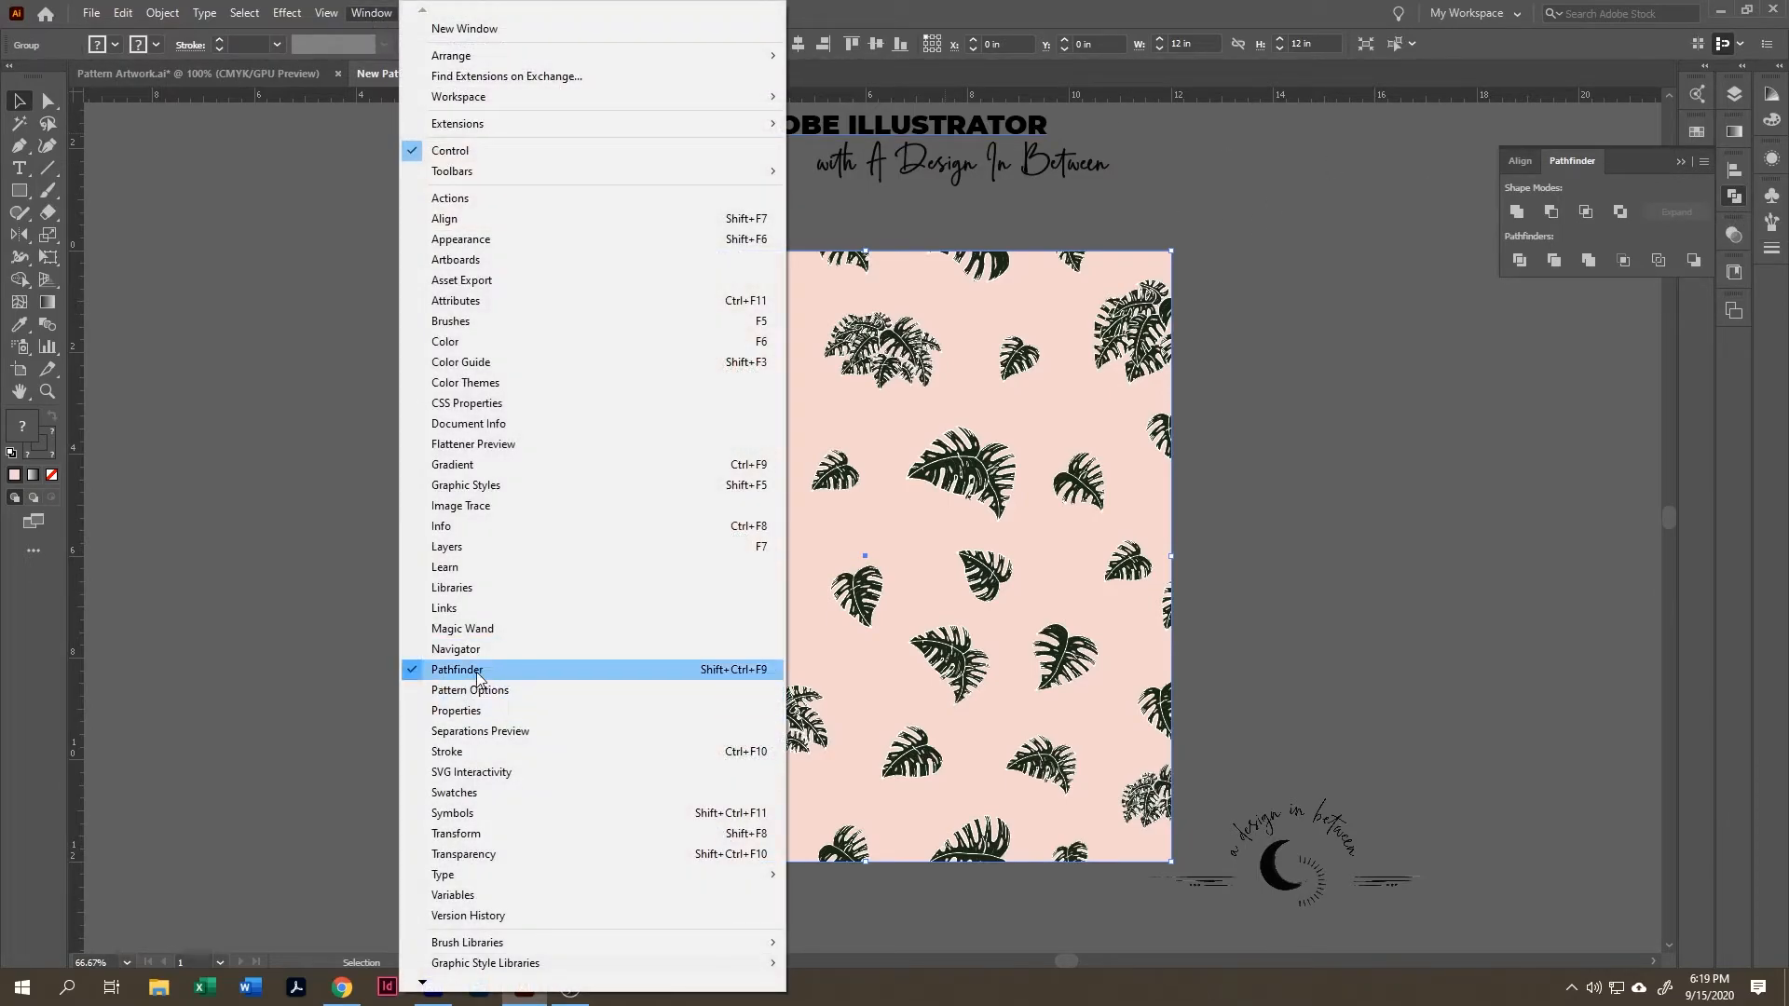
{"action": "left_click", "coordinate": [476, 671]}
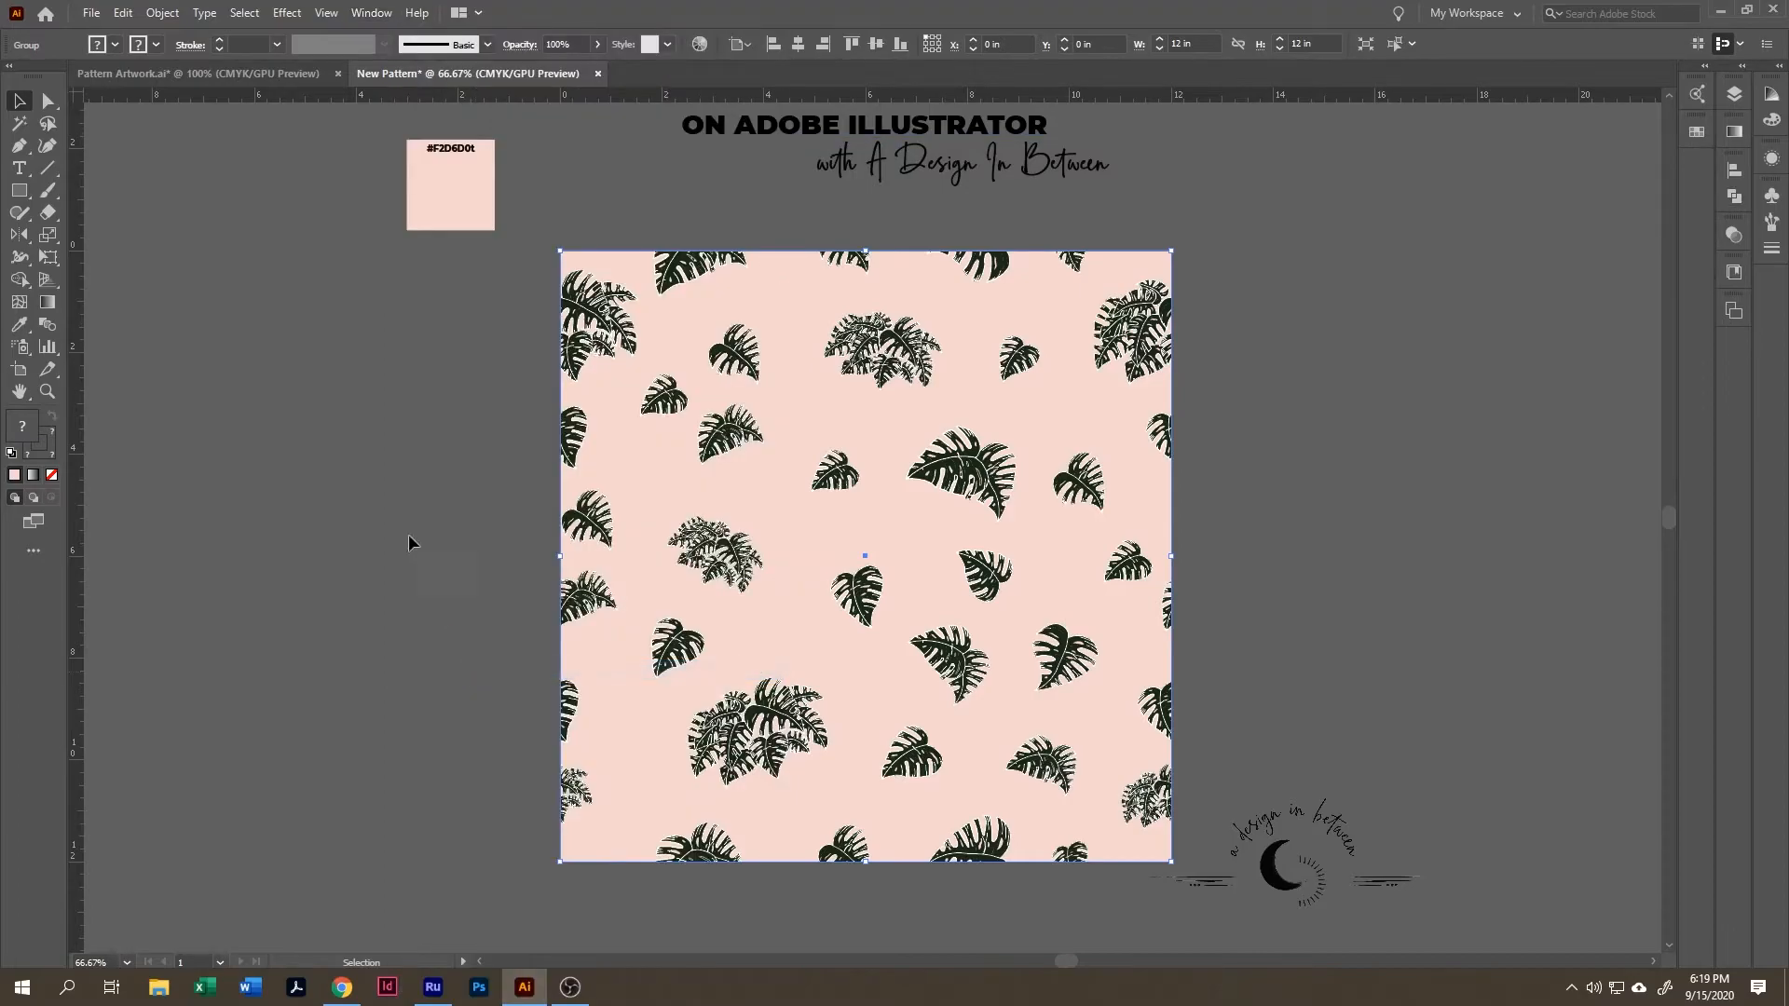
{"action": "left_click", "coordinate": [369, 14]}
{"action": "left_click", "coordinate": [513, 669]}
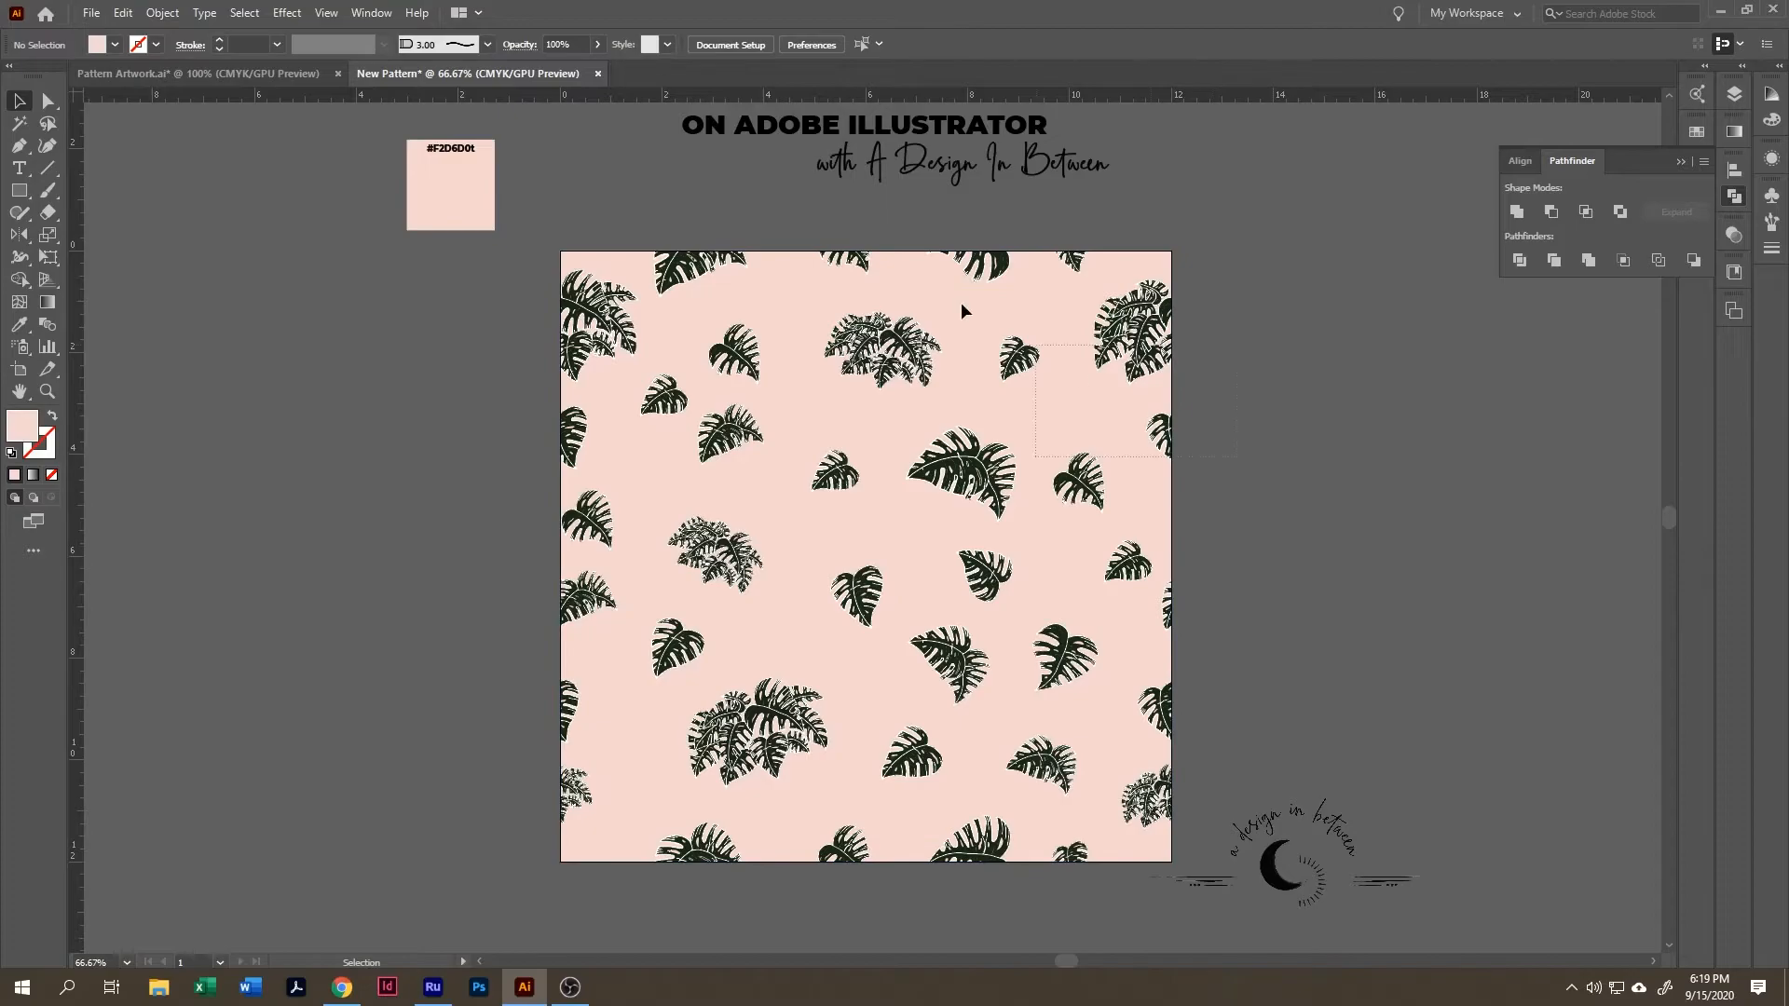
{"action": "left_click", "coordinate": [1619, 266]}
{"action": "left_click", "coordinate": [1281, 418]}
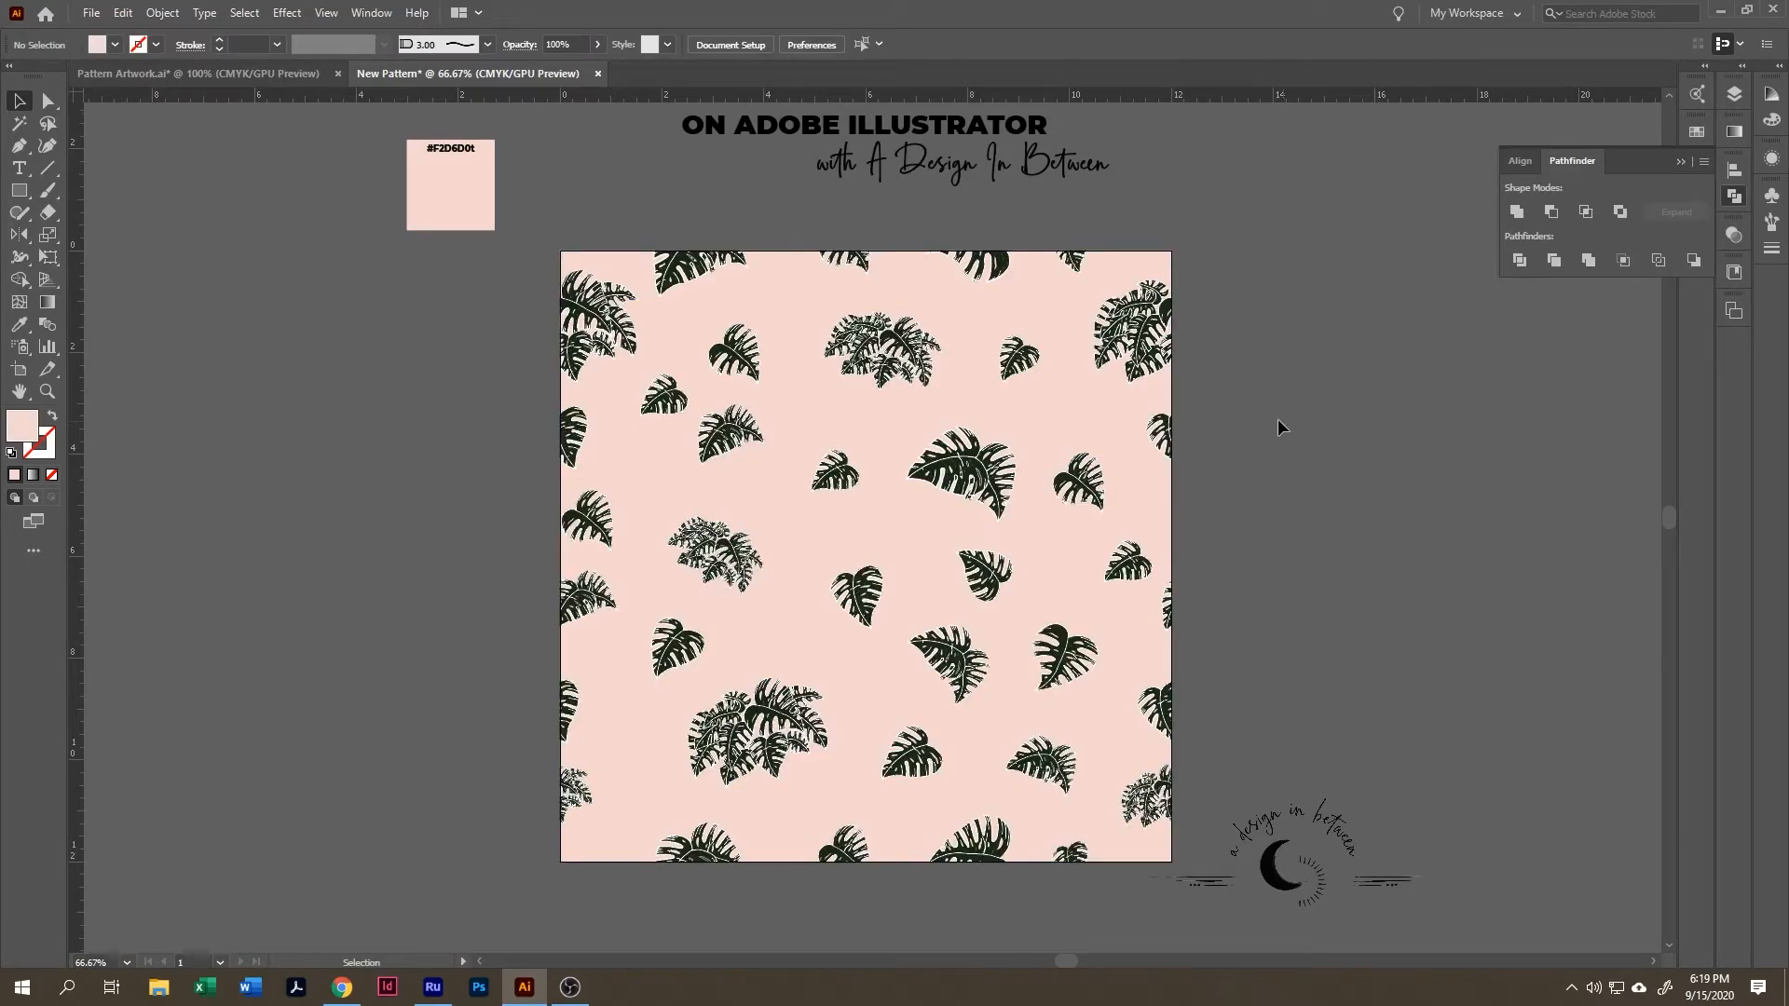
{"action": "left_click", "coordinate": [1683, 162]}
- Add the cropped leaf tile to the document's swatches as a new pattern swatch
{"action": "left_click", "coordinate": [790, 300]}
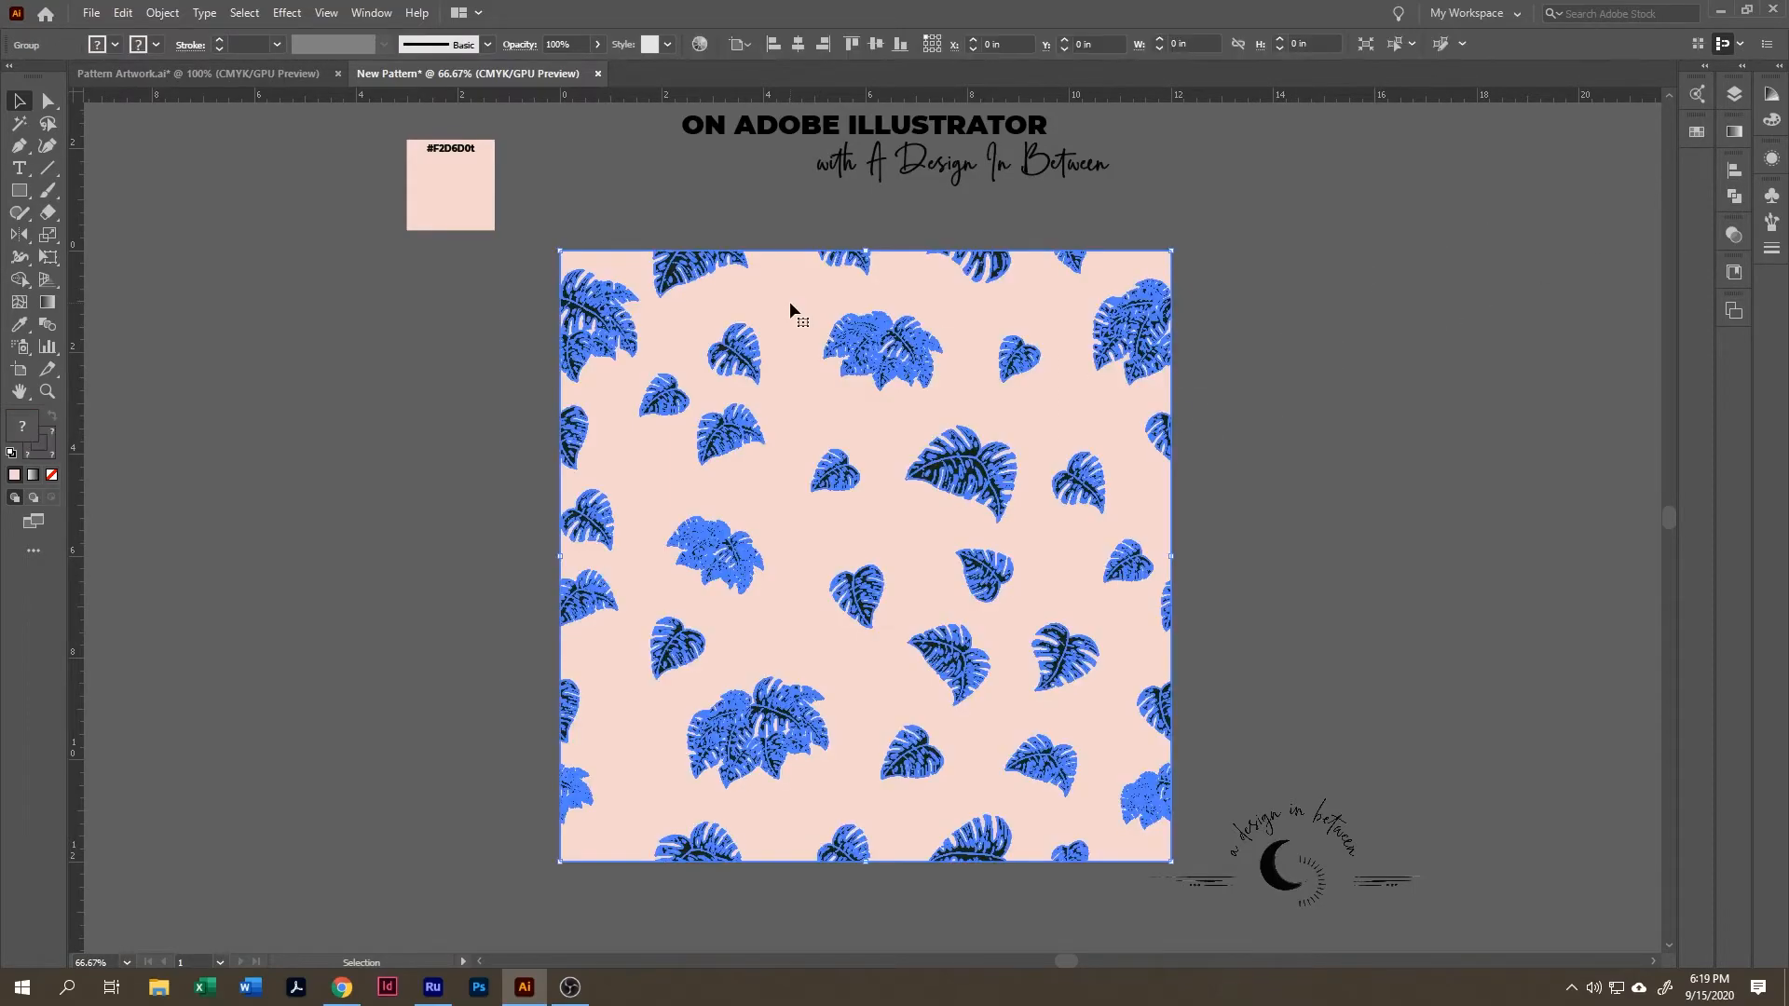
{"action": "left_click", "coordinate": [1695, 134]}
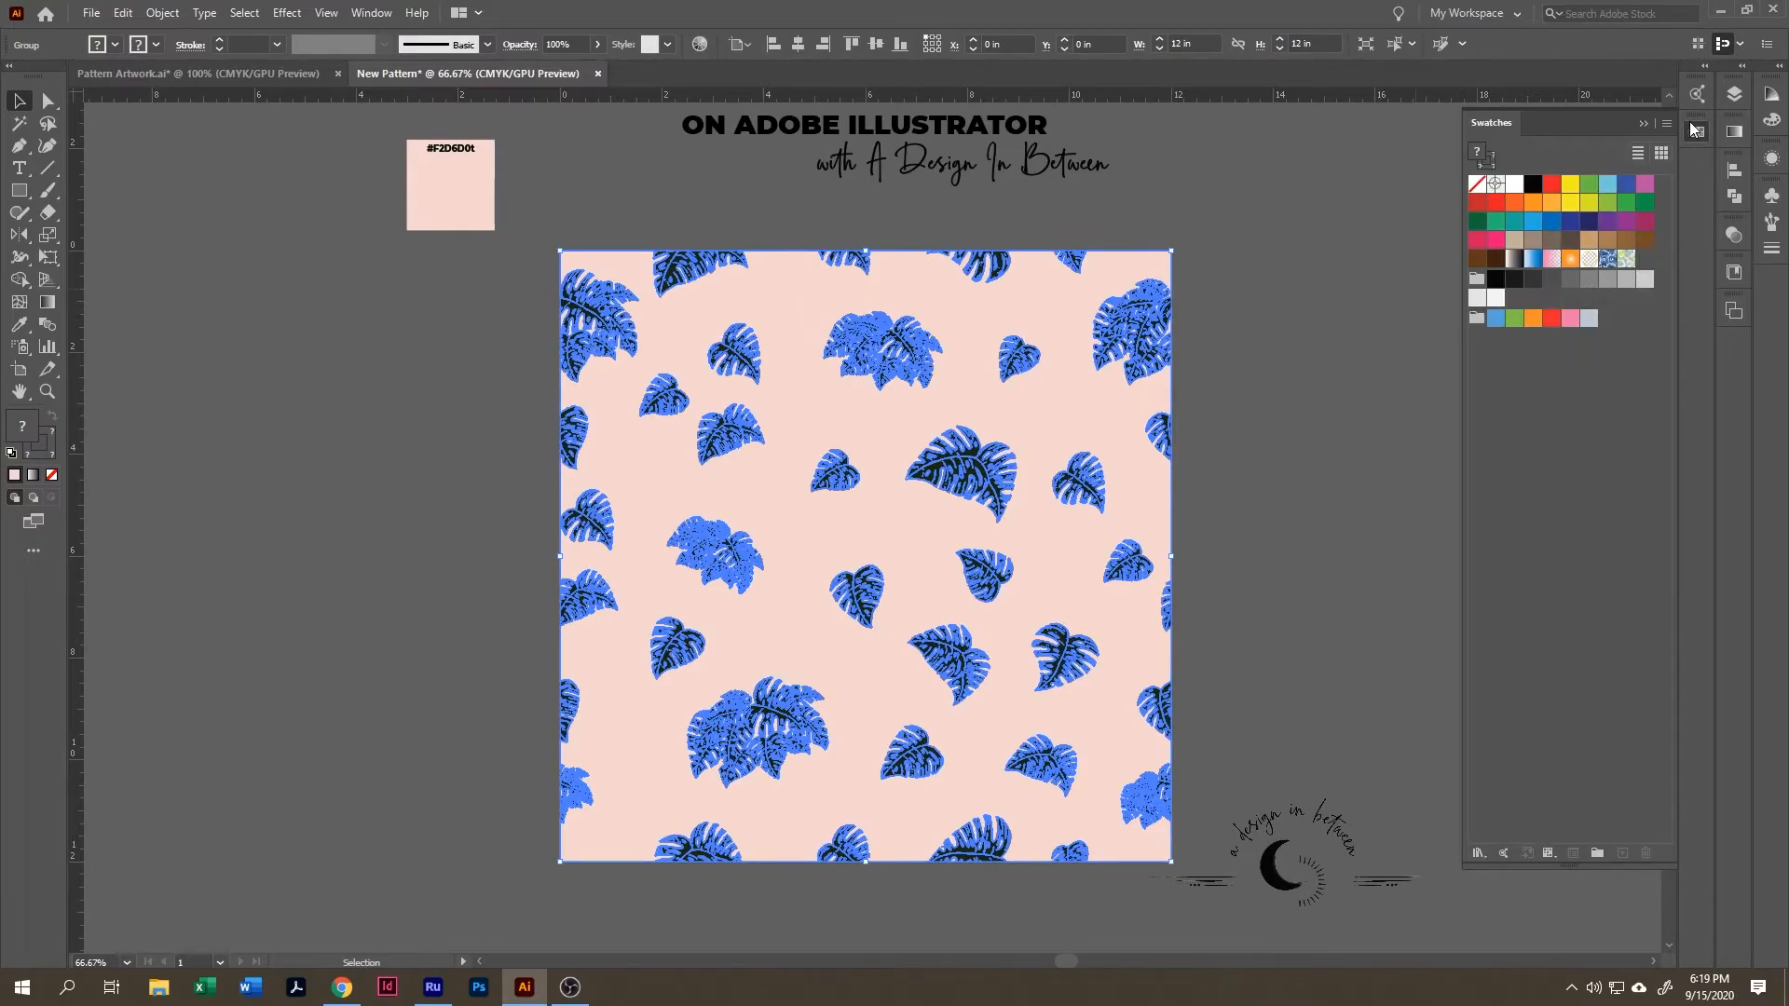
{"action": "left_click", "coordinate": [372, 13]}
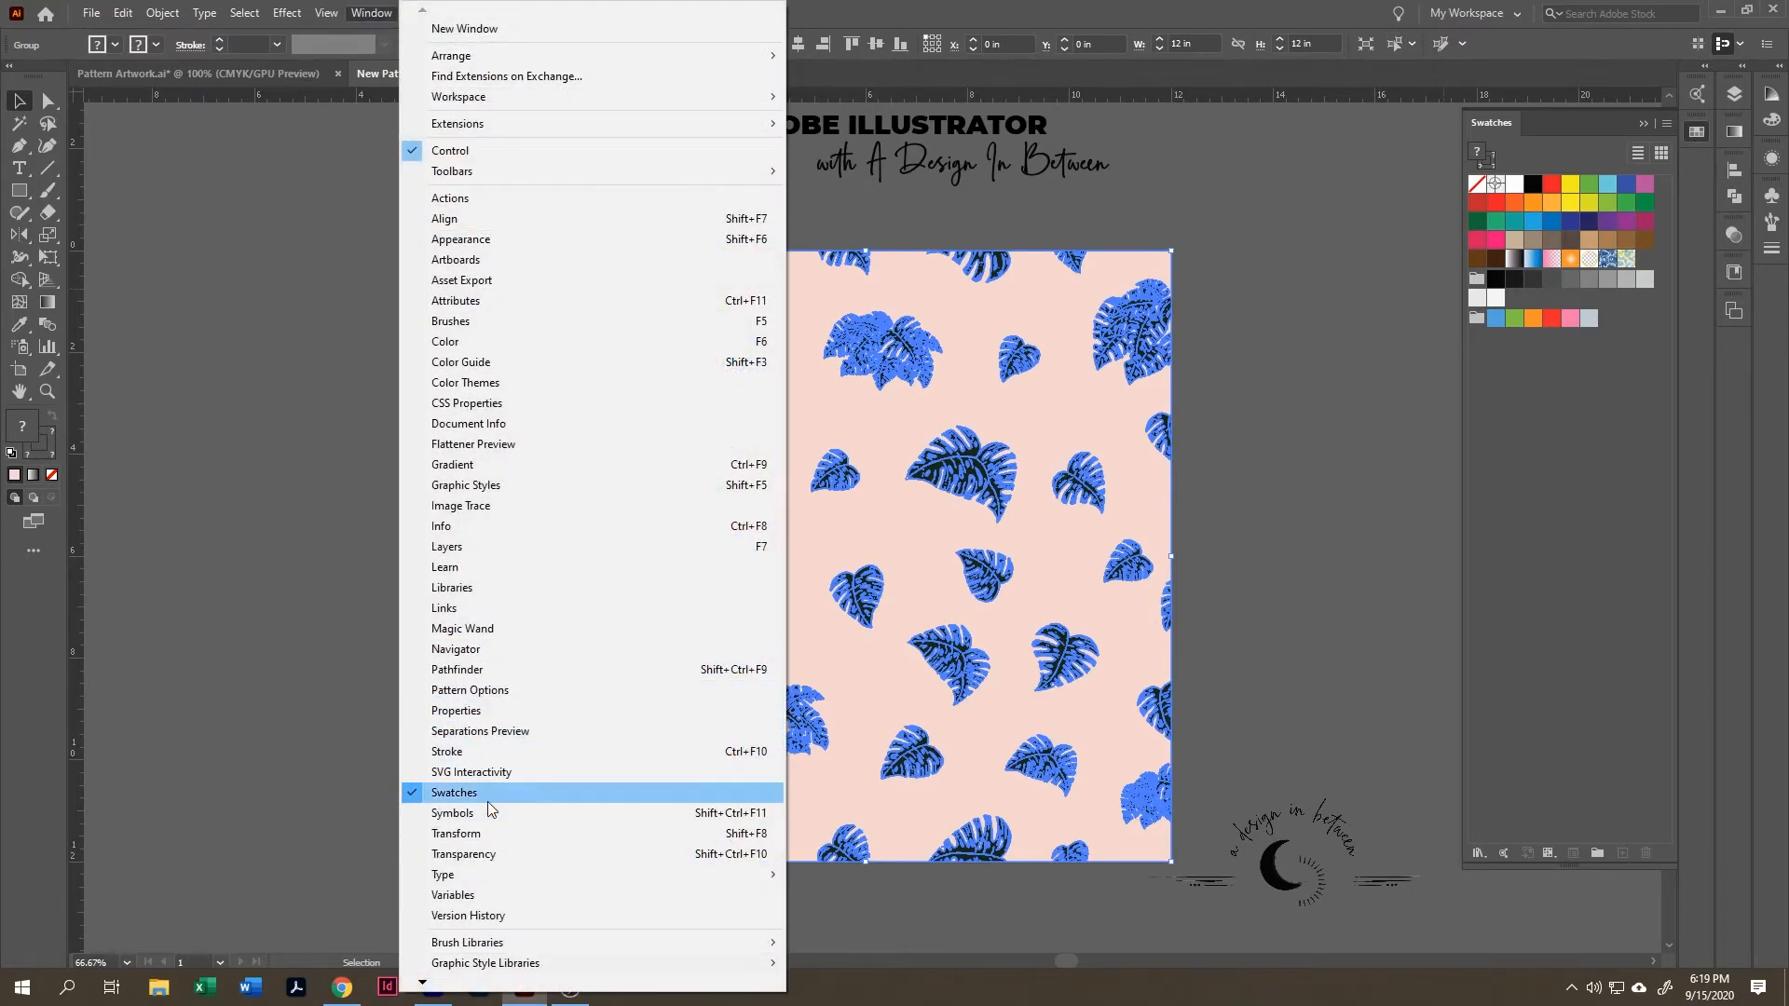
{"action": "left_click", "coordinate": [1561, 120]}
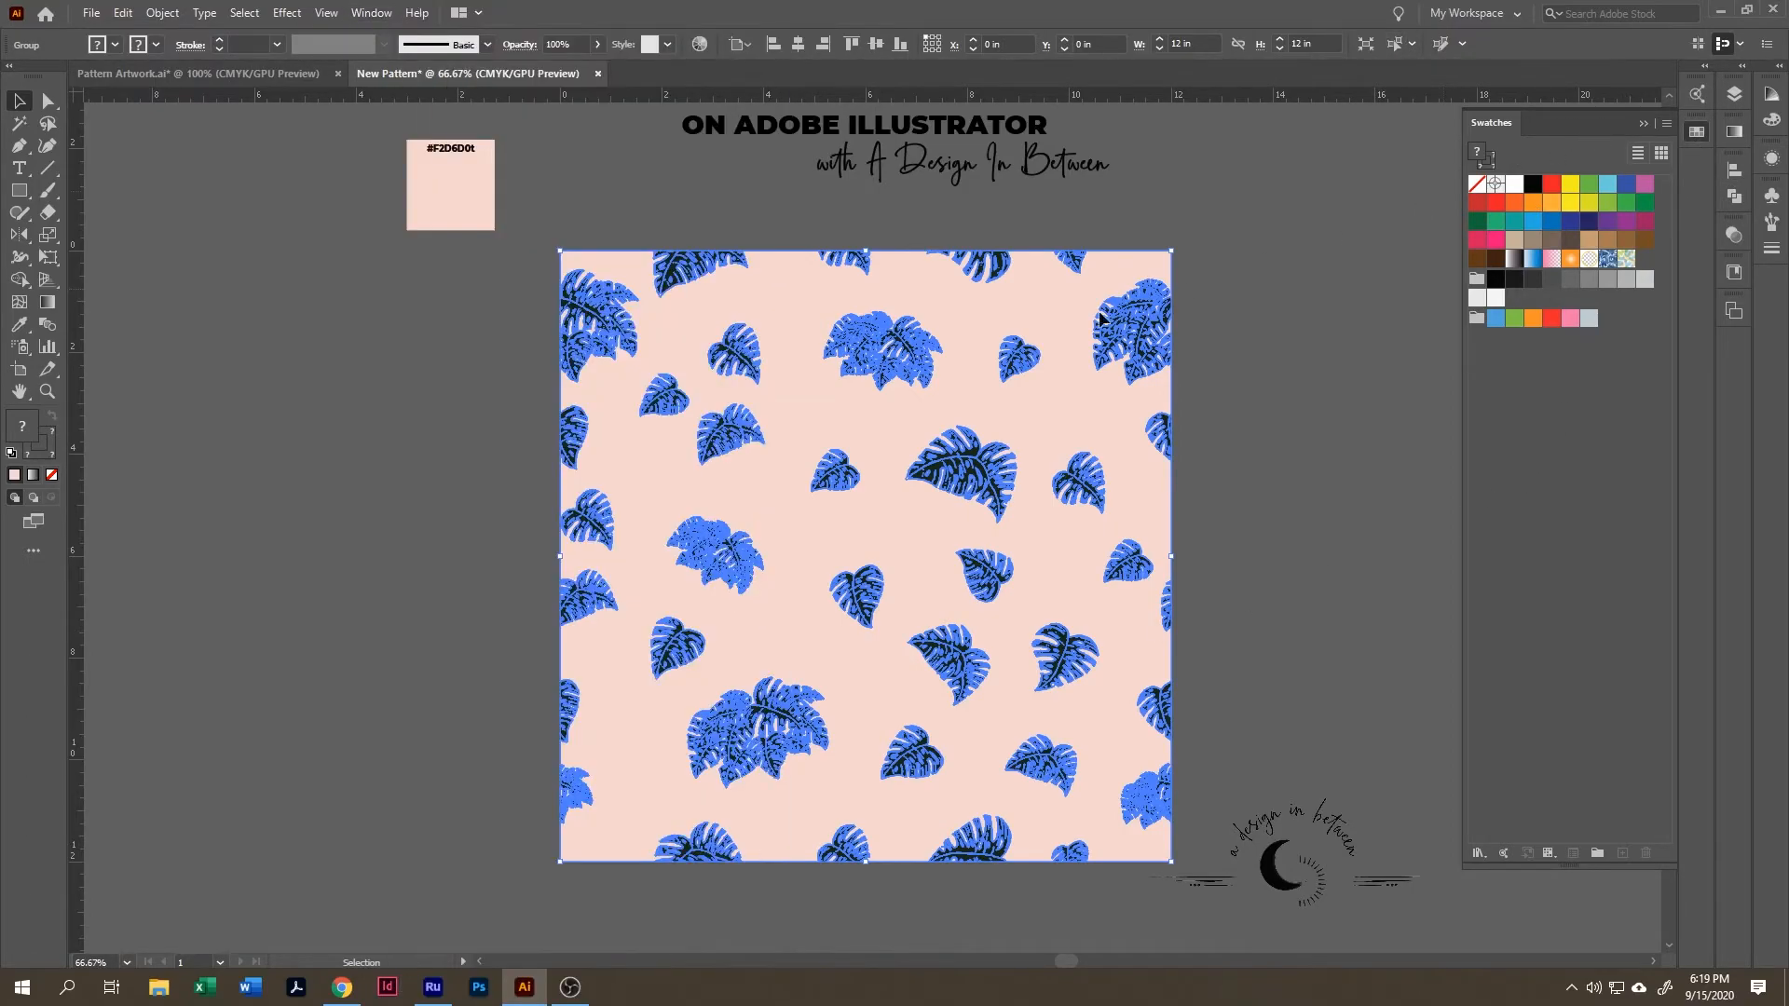
{"action": "left_click_drag", "start_coordinate": [1096, 496], "coordinate": [1642, 271]}
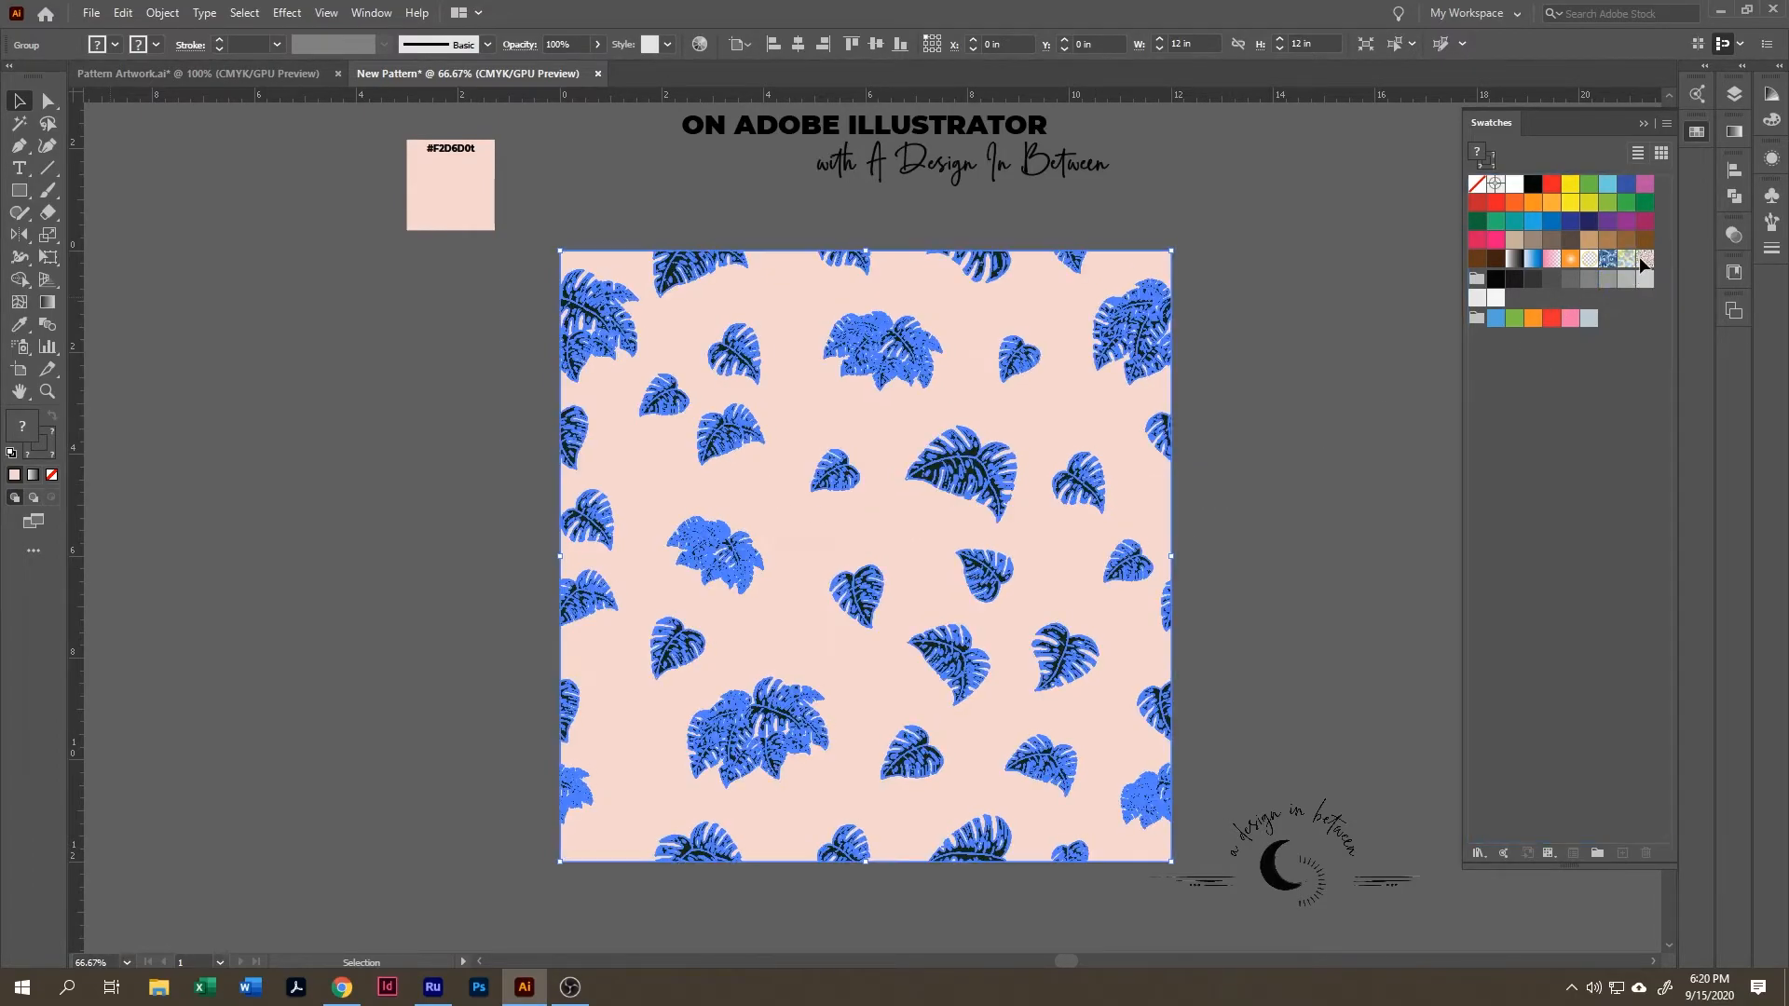
{"action": "left_click", "coordinate": [1241, 484]}
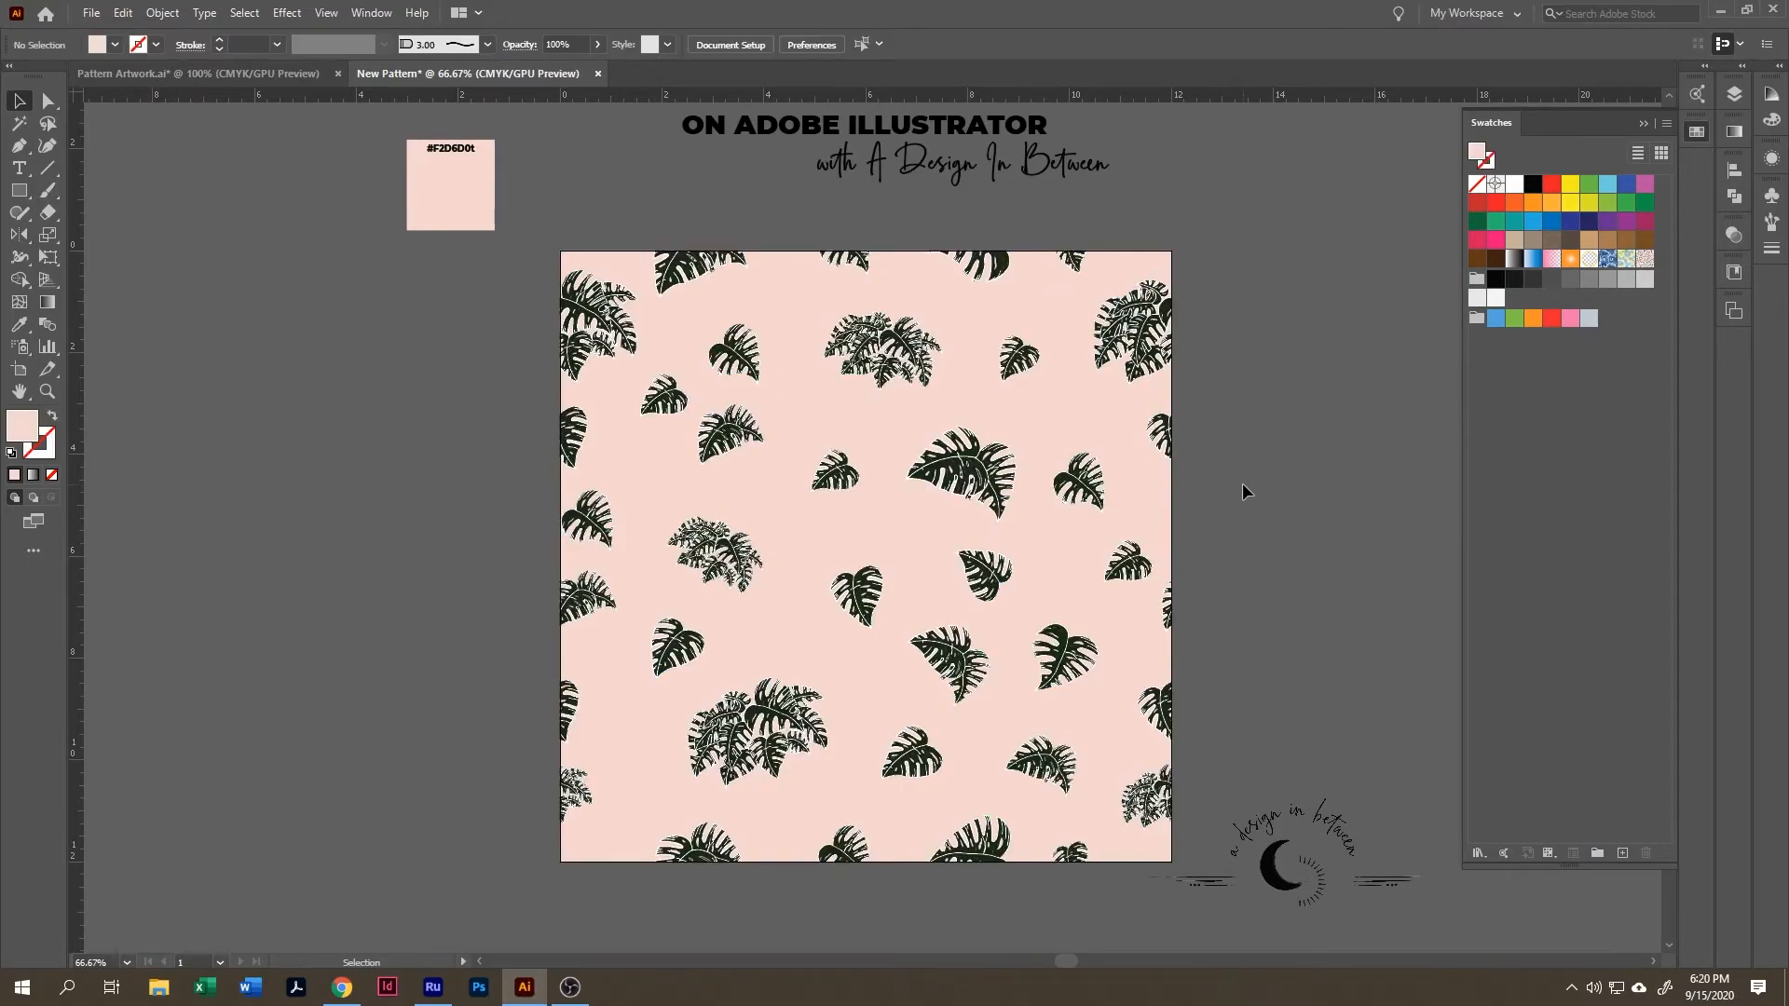
- Make the new leaf pattern swatch the current fill and draw a trial star beside the artboard
{"action": "key", "text": "ctrl+minus"}
{"action": "key", "text": "ctrl+minus"}
{"action": "key", "text": "ctrl+minus"}
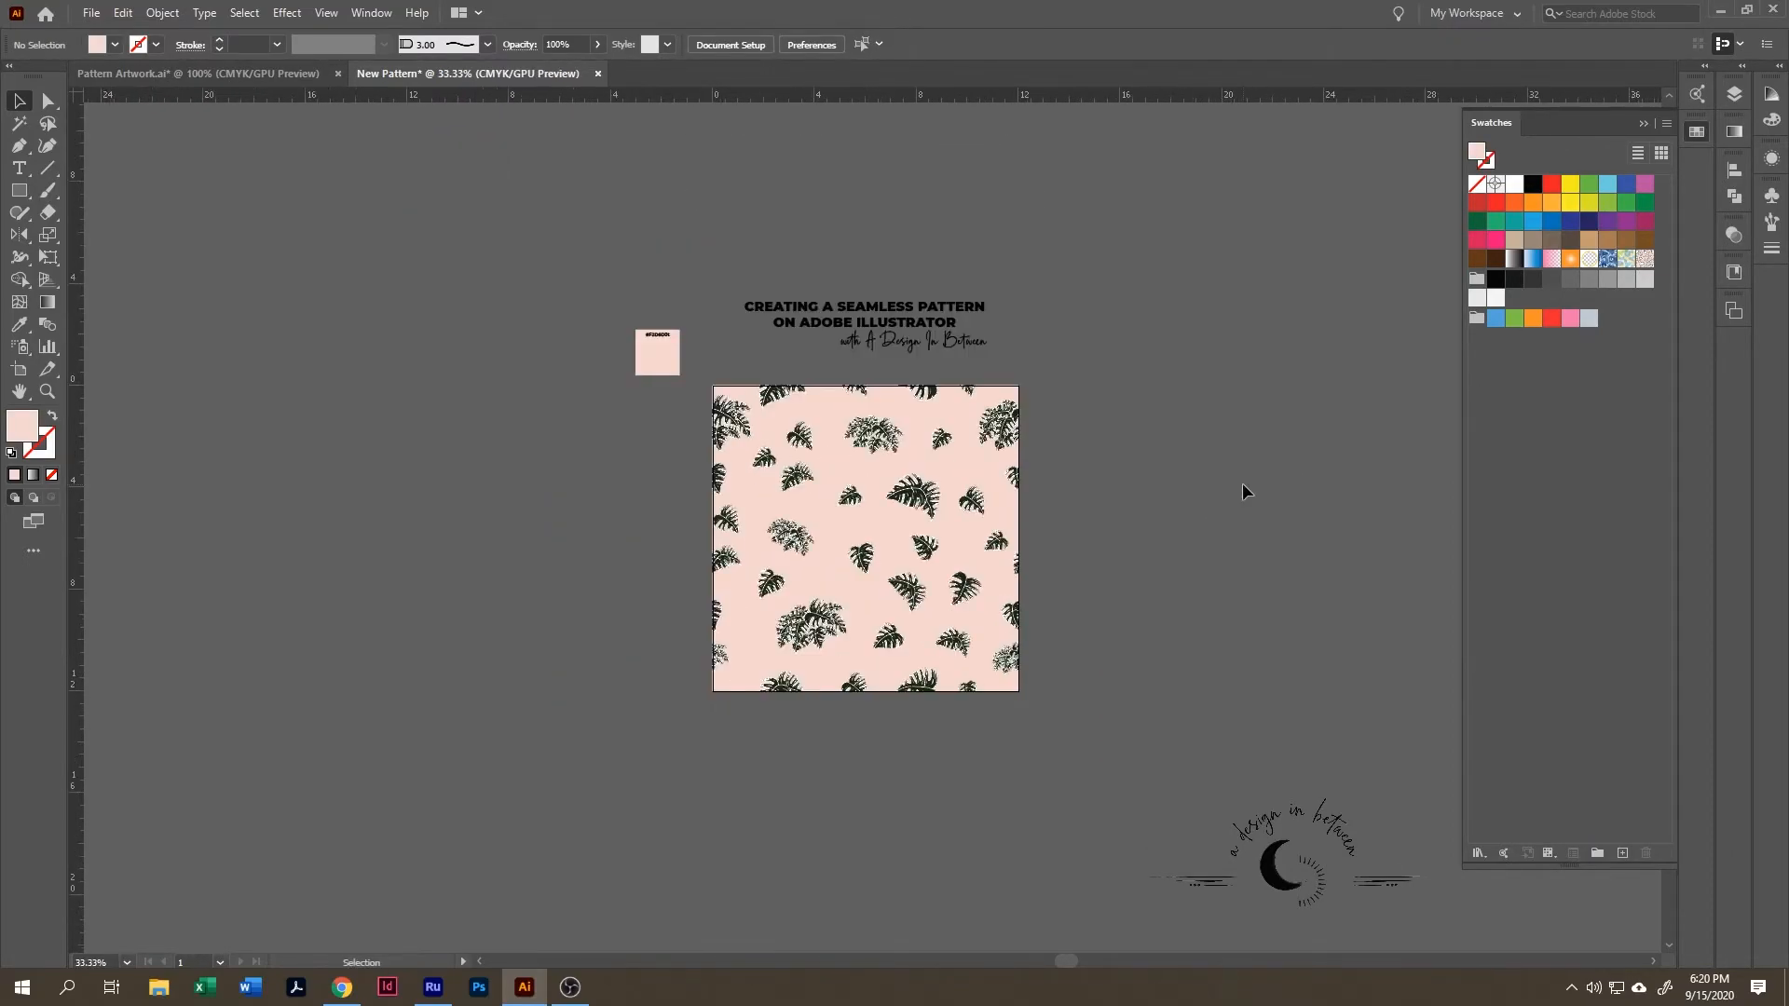
{"action": "left_click", "coordinate": [19, 191]}
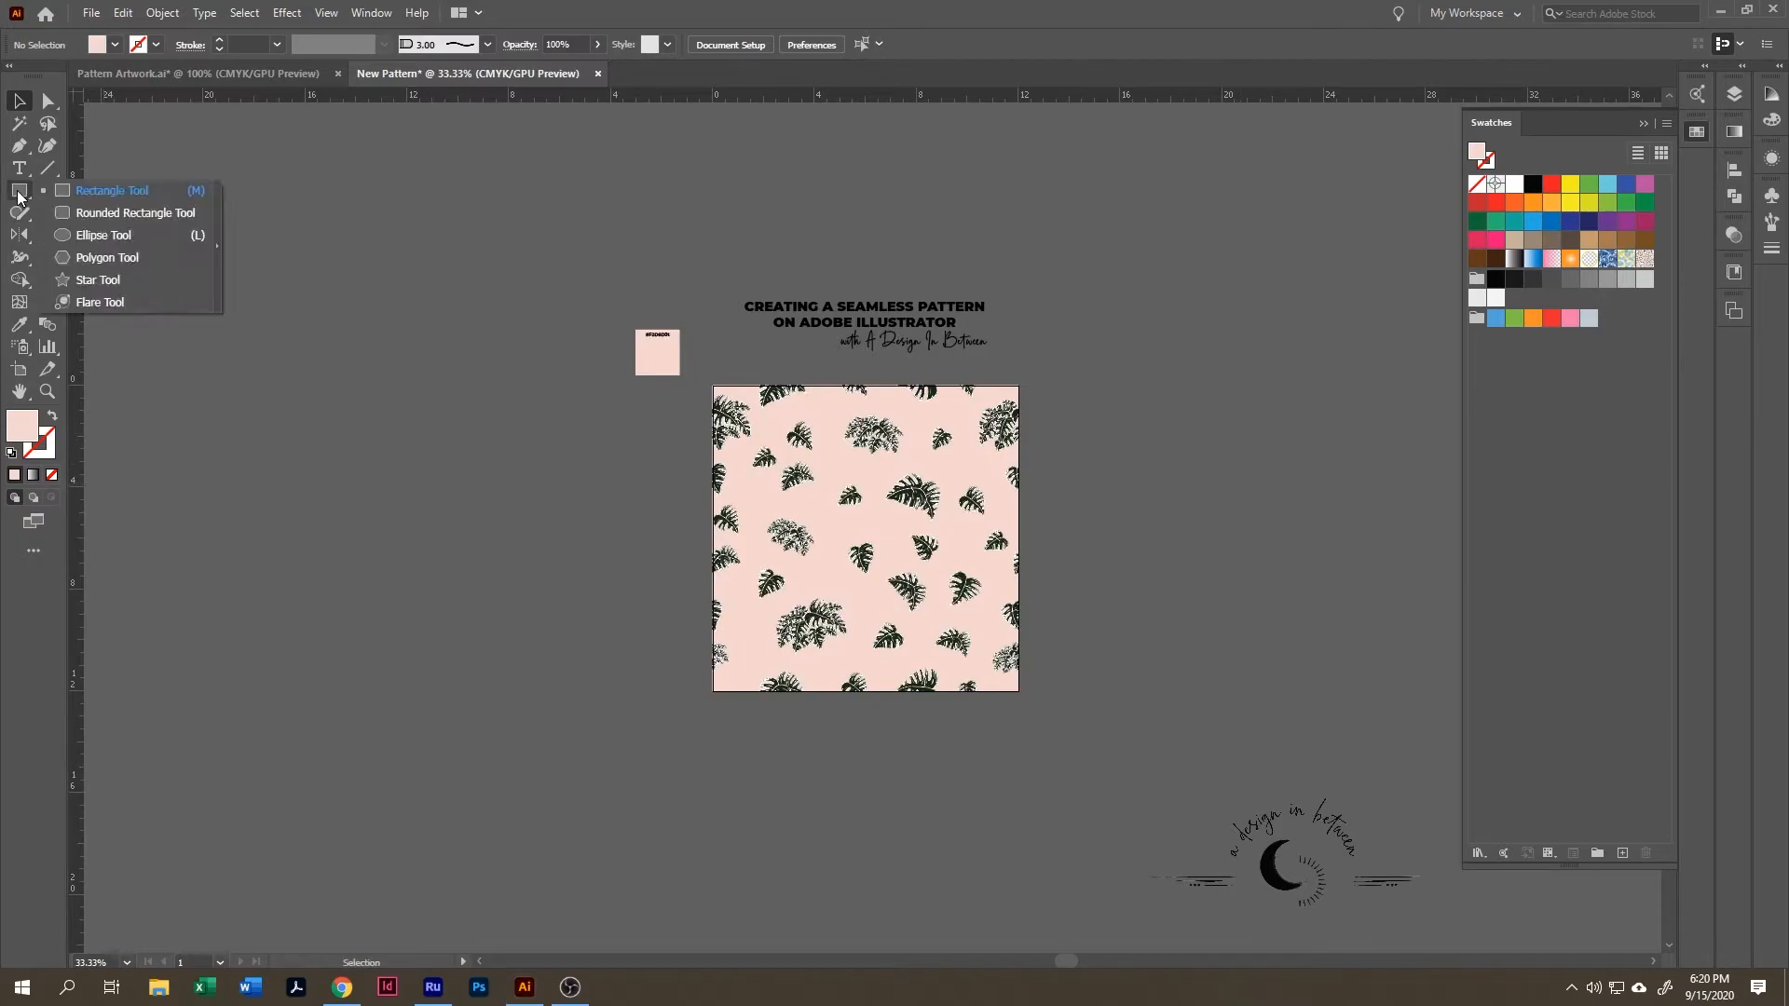
{"action": "left_click", "coordinate": [116, 280]}
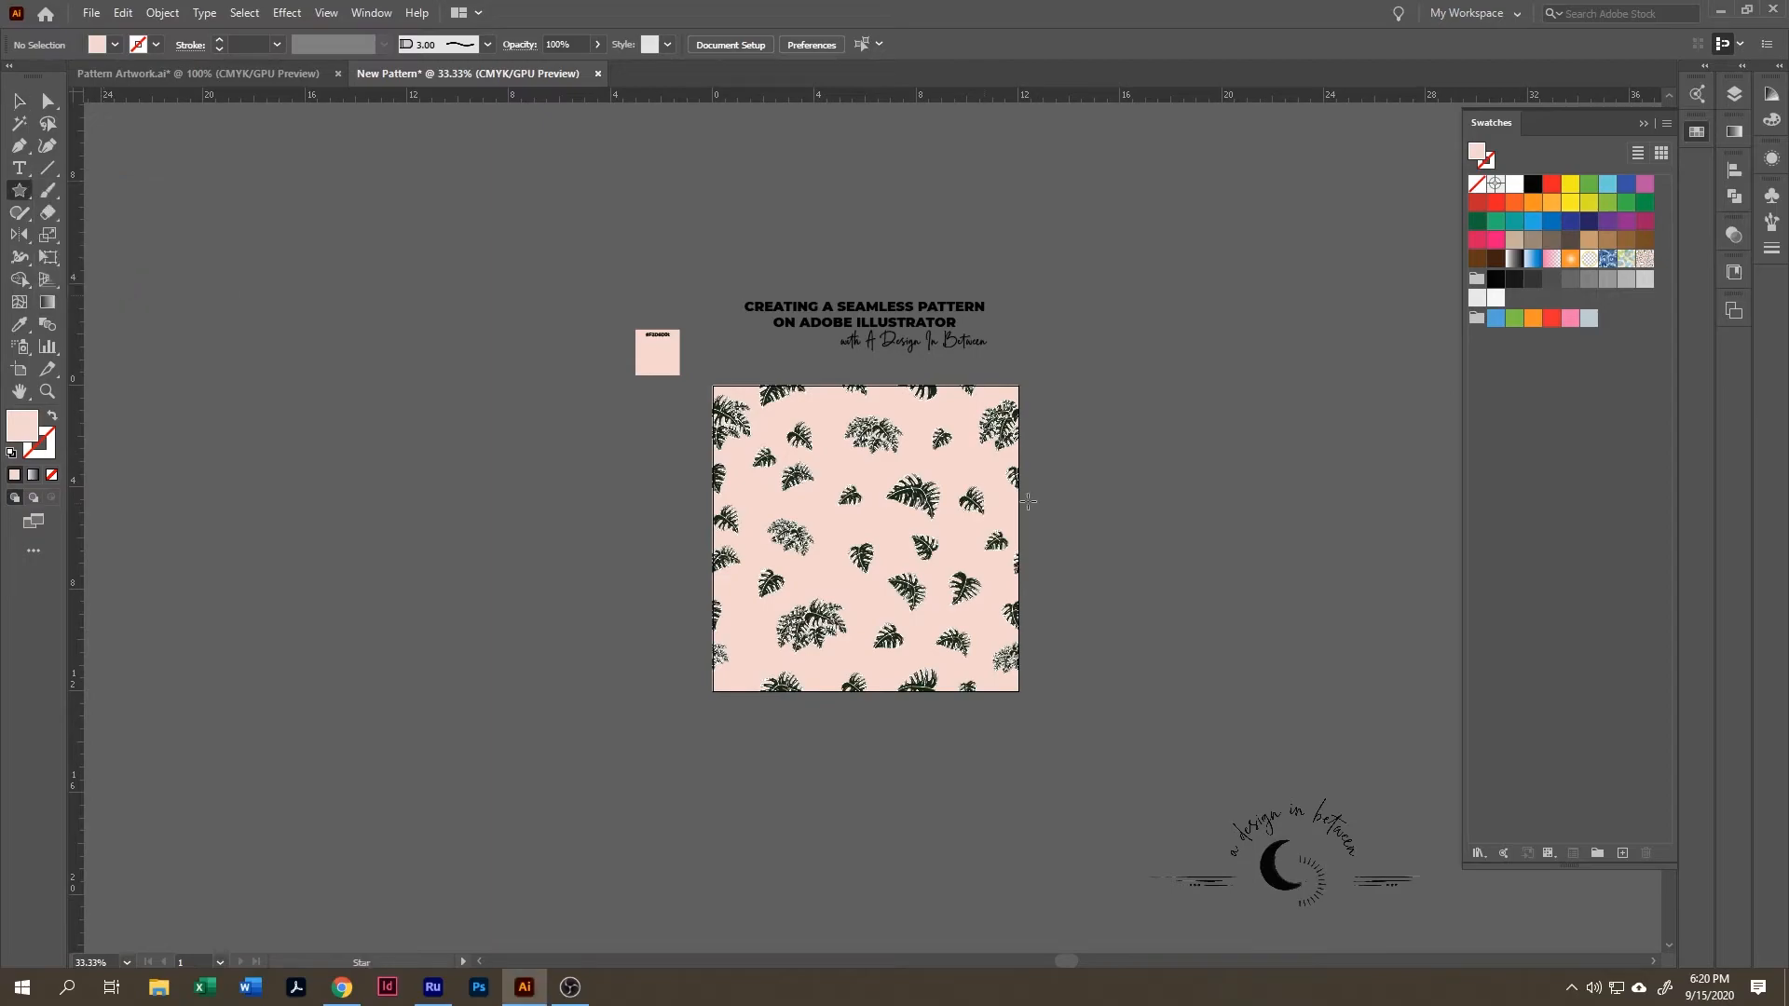
{"action": "left_click", "coordinate": [1645, 259]}
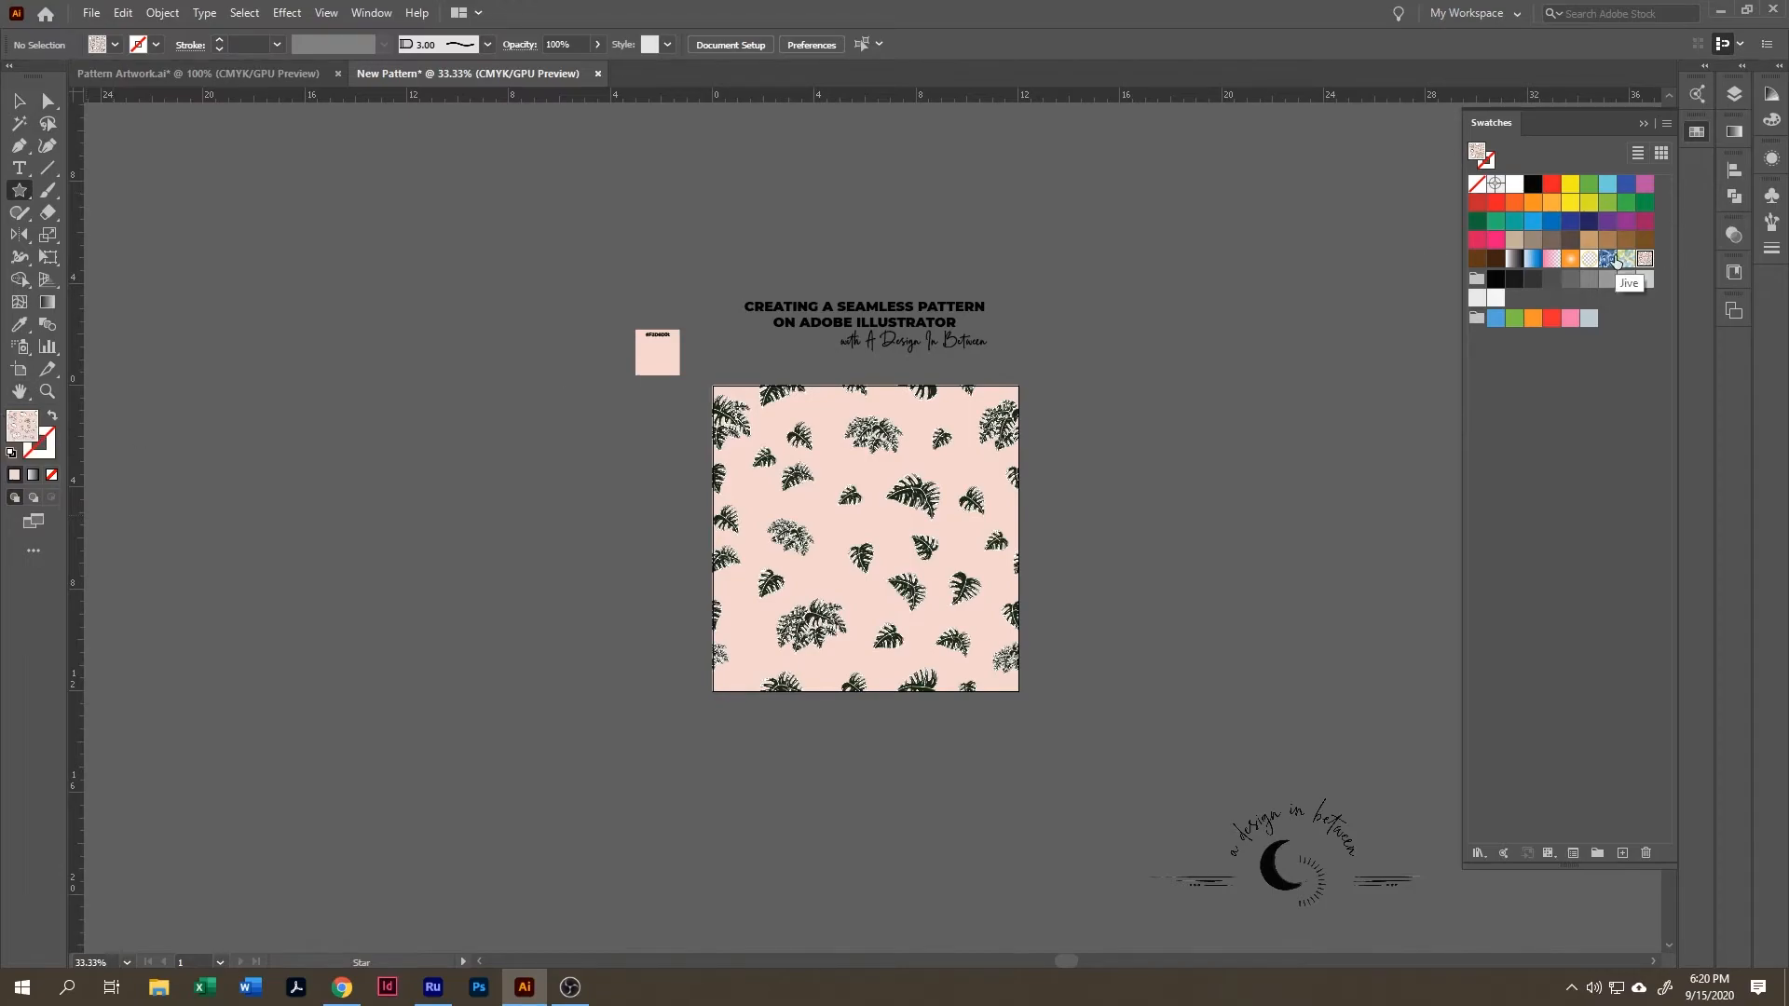
{"action": "mouse_move", "coordinate": [1106, 494]}
{"action": "left_mouse_down"}
{"action": "mouse_move", "coordinate": [1154, 529]}
{"action": "mouse_move", "coordinate": [1096, 576]}
{"action": "mouse_move", "coordinate": [1198, 681]}
{"action": "left_mouse_up"}
{"action": "left_click_drag", "start_coordinate": [566, 568], "coordinate": [732, 757]}
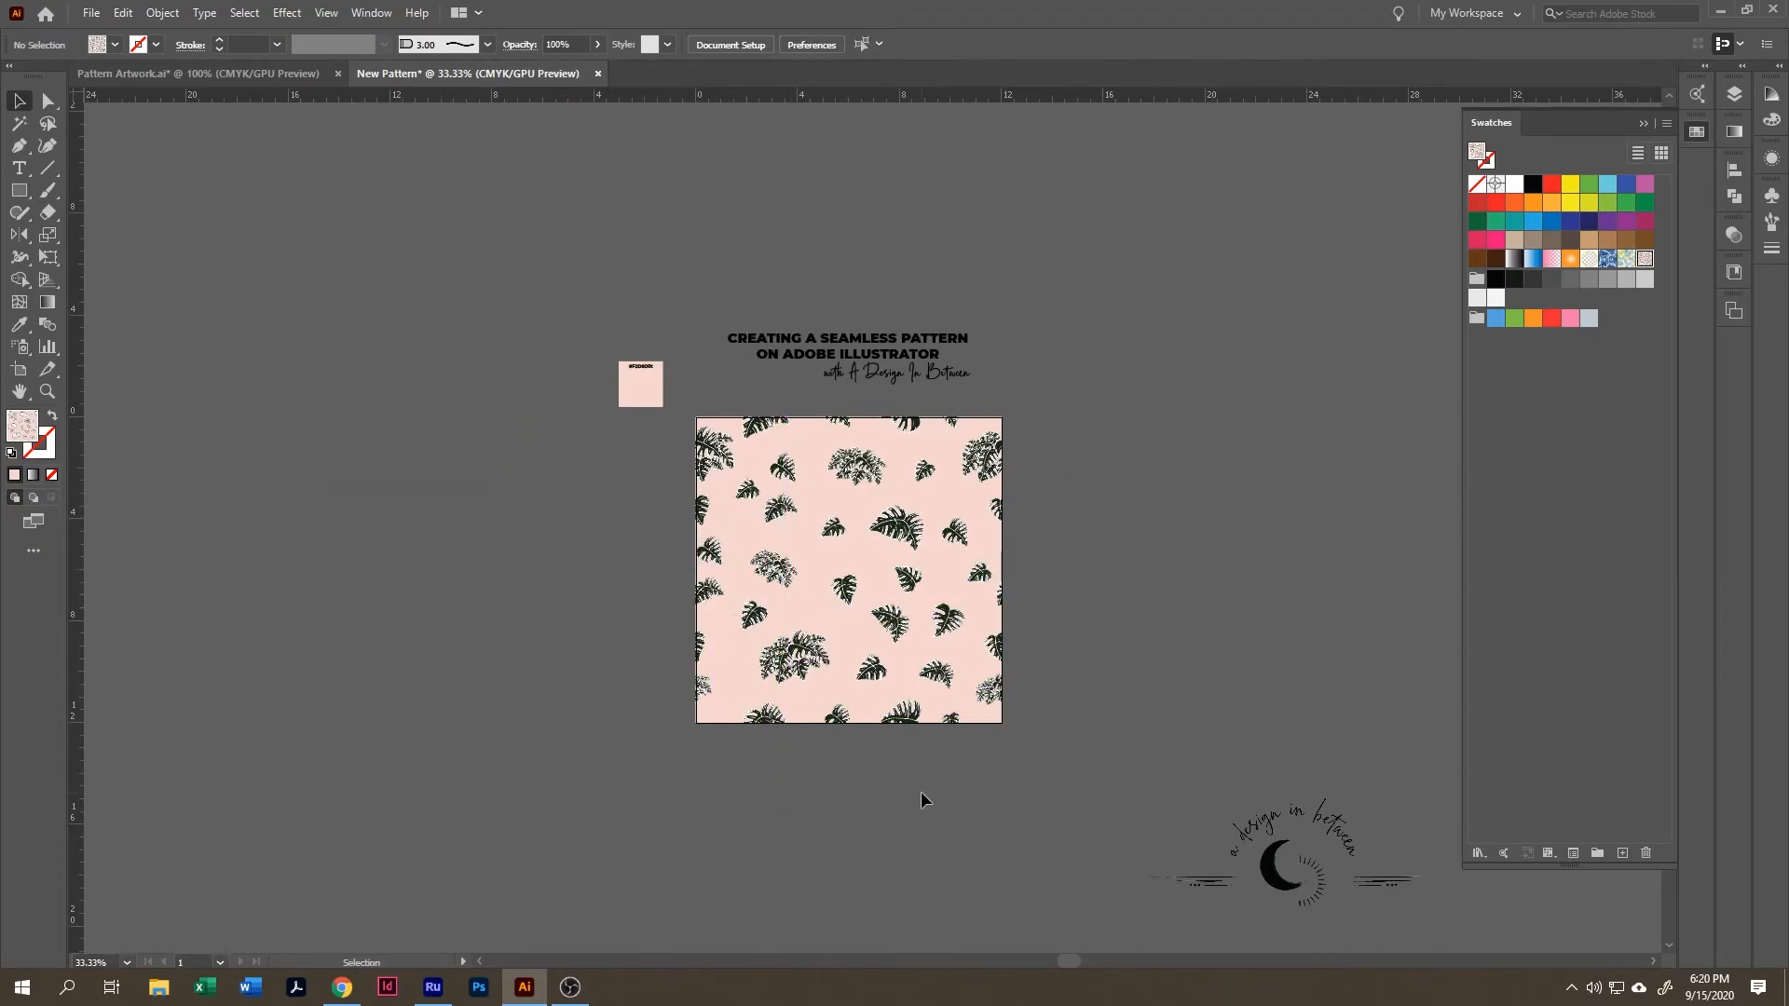
- Create a 56 x 36 in rectangle filled with the leaf pattern and move it over the artboard
{"action": "key", "text": "m"}
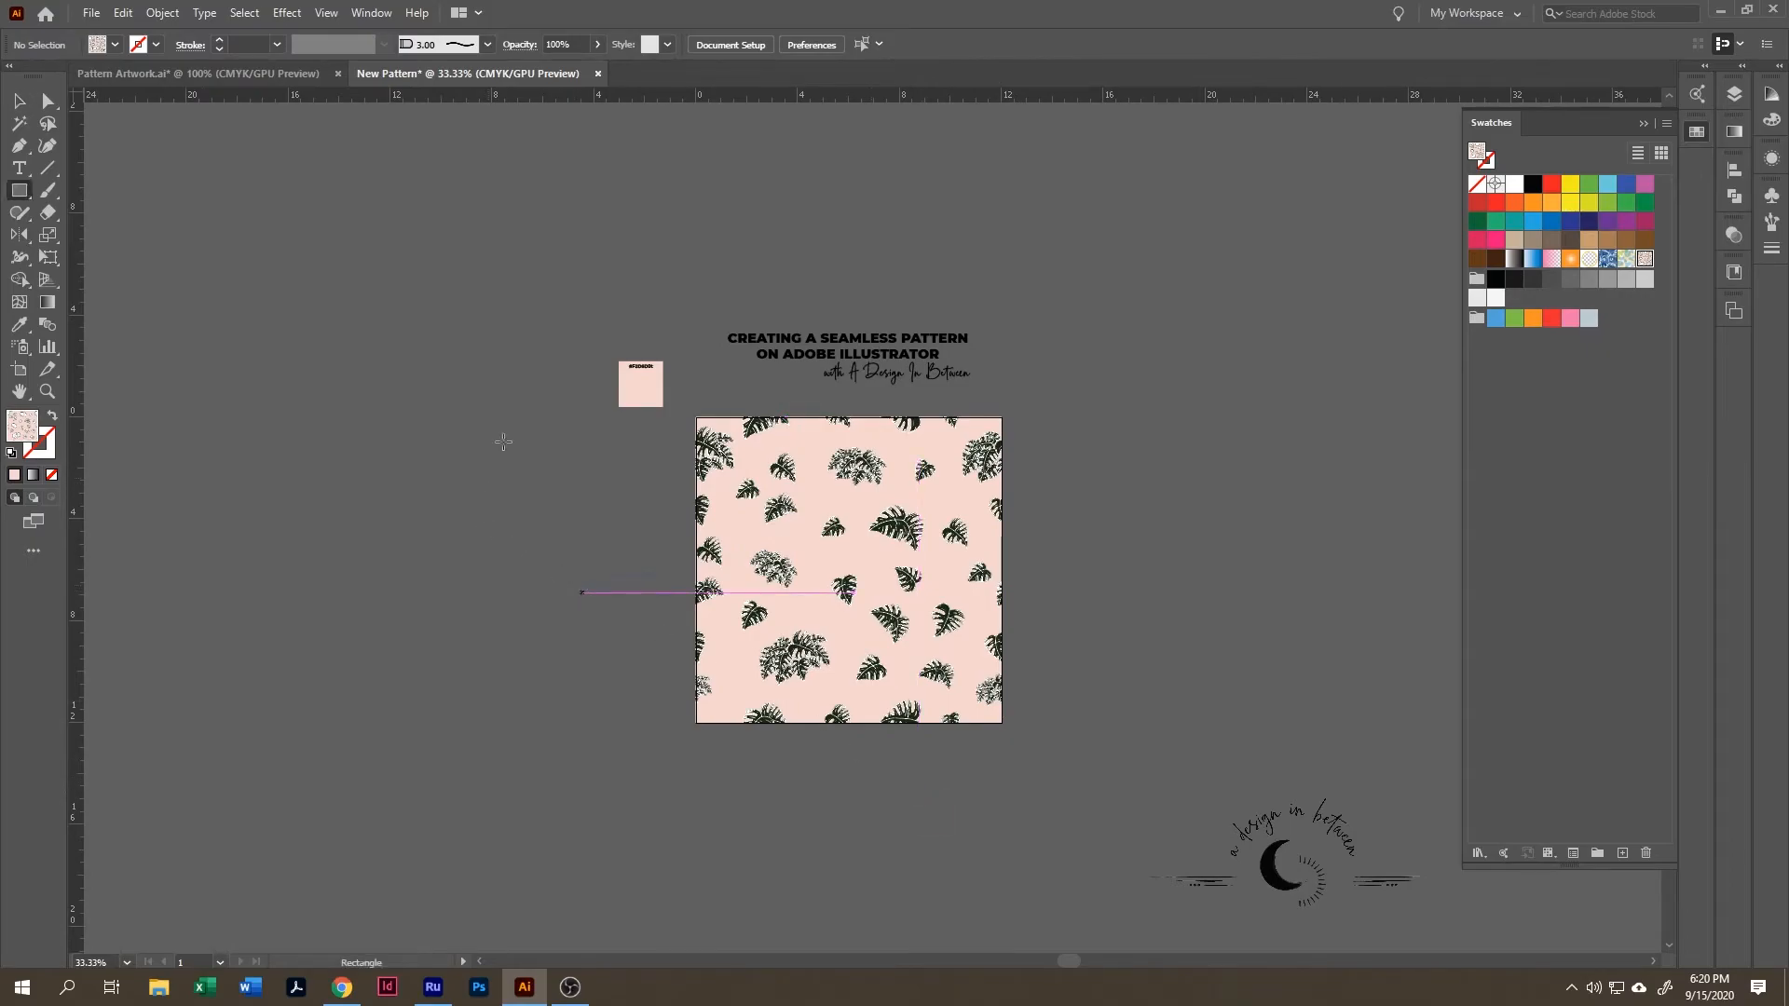
{"action": "left_click", "coordinate": [609, 539]}
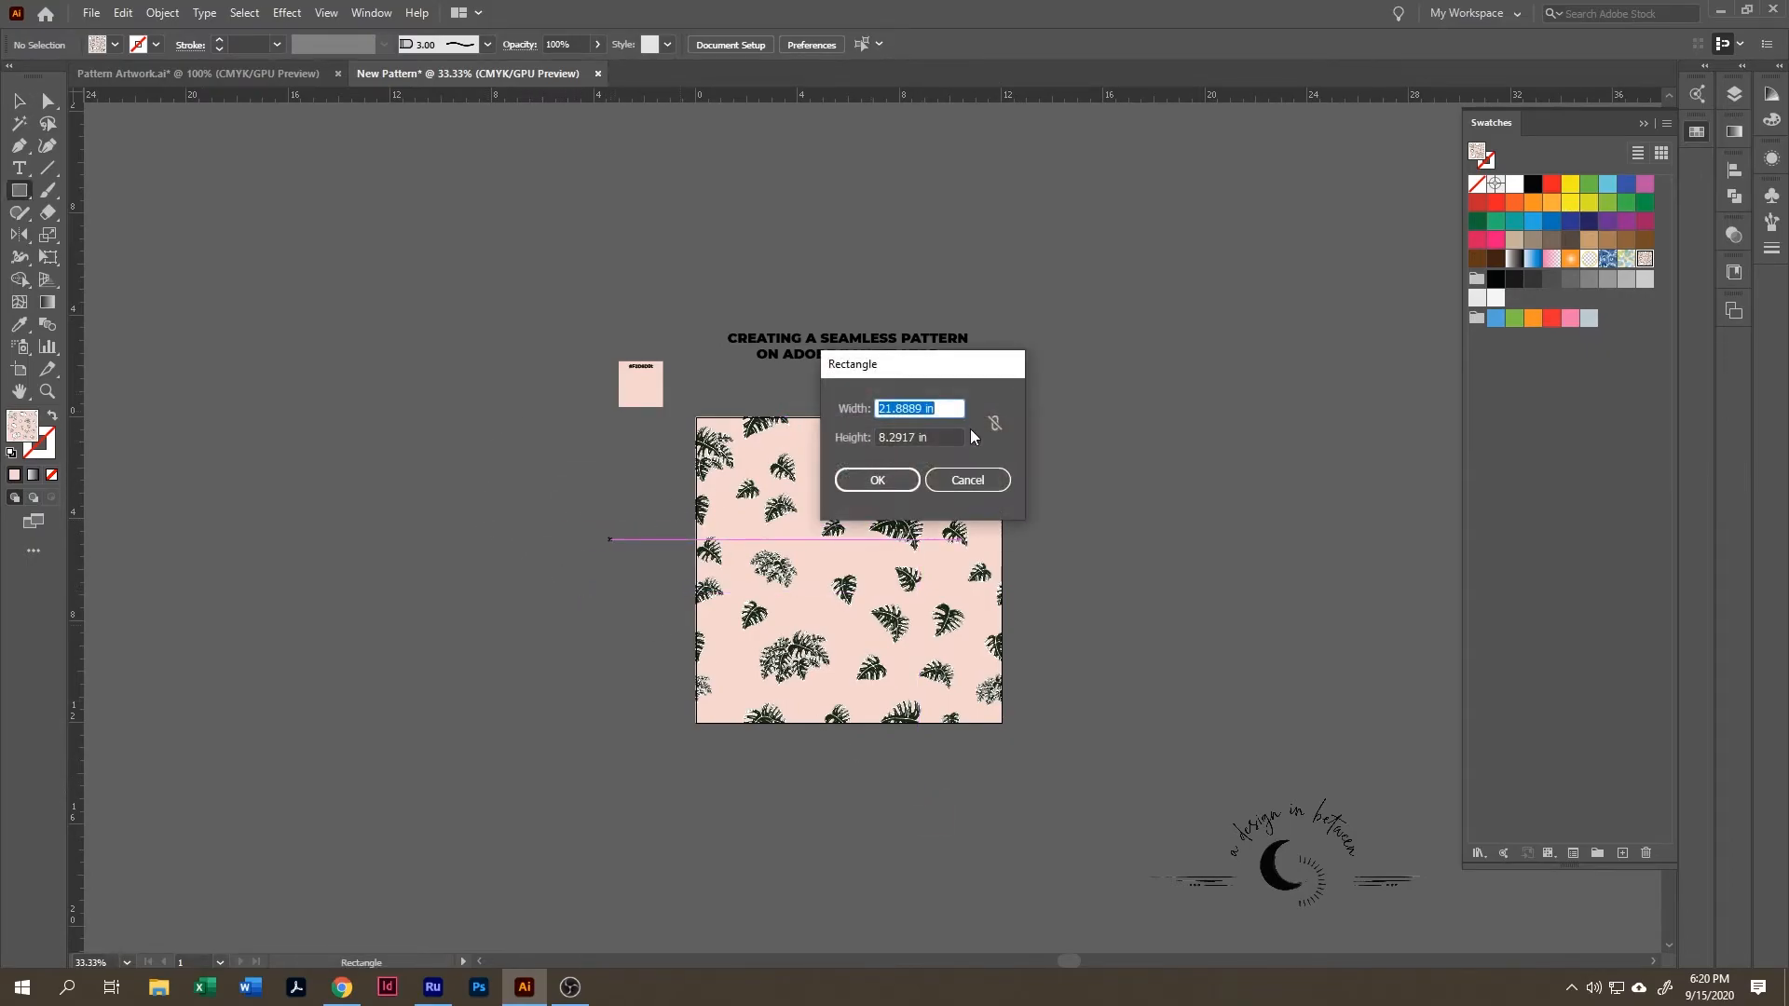
{"action": "type", "text": "56"}
{"action": "key", "text": "Tab"}
{"action": "type", "text": "3"}
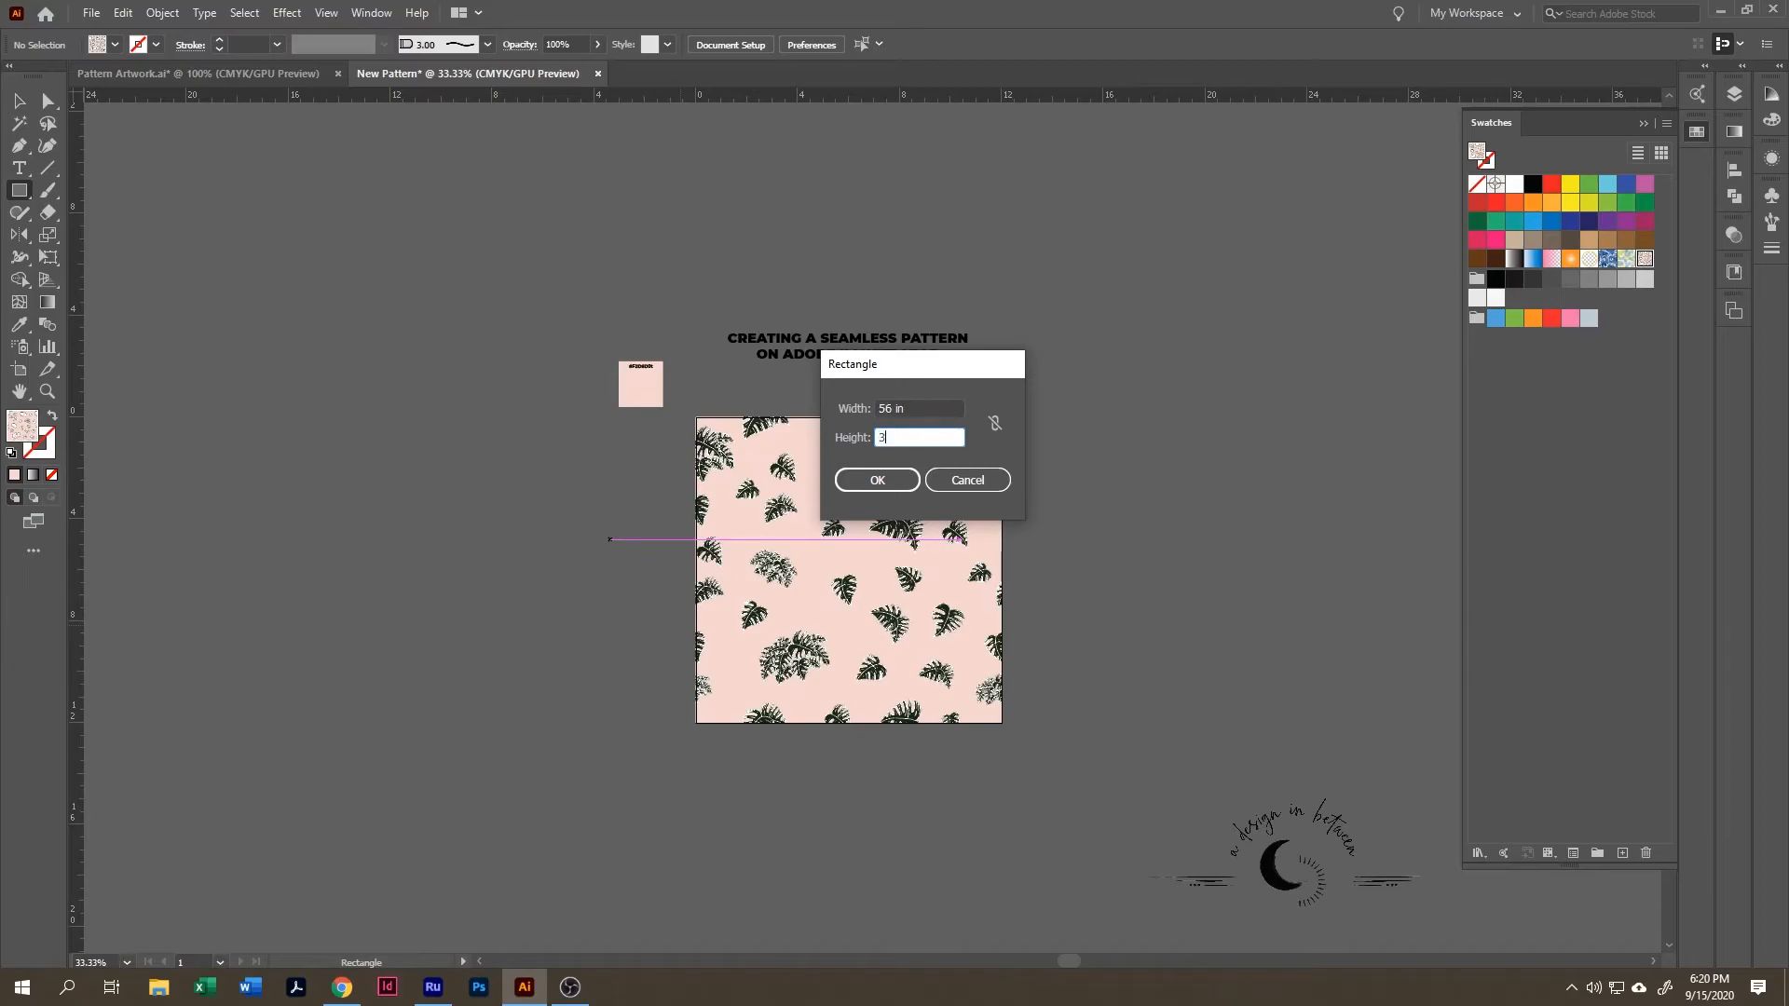
{"action": "left_click", "coordinate": [893, 481]}
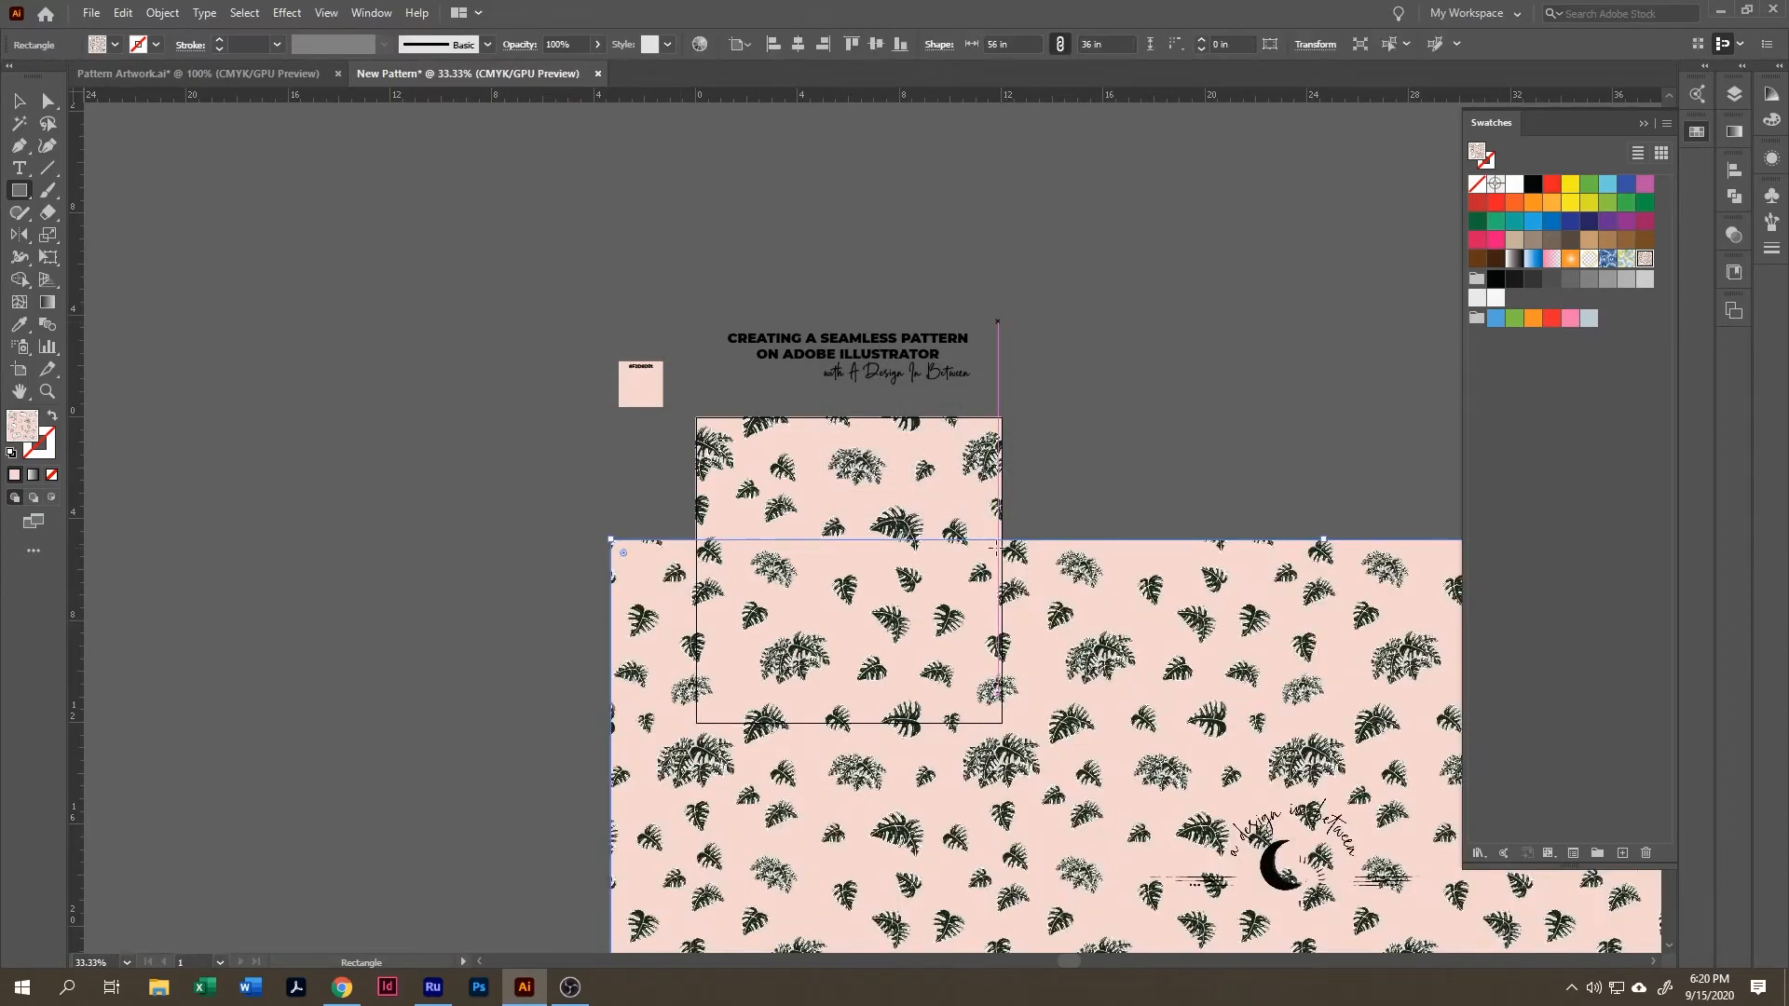
{"action": "key", "text": "v"}
{"action": "left_click_drag", "start_coordinate": [1144, 643], "coordinate": [623, 209]}
{"action": "left_click", "coordinate": [1643, 123]}
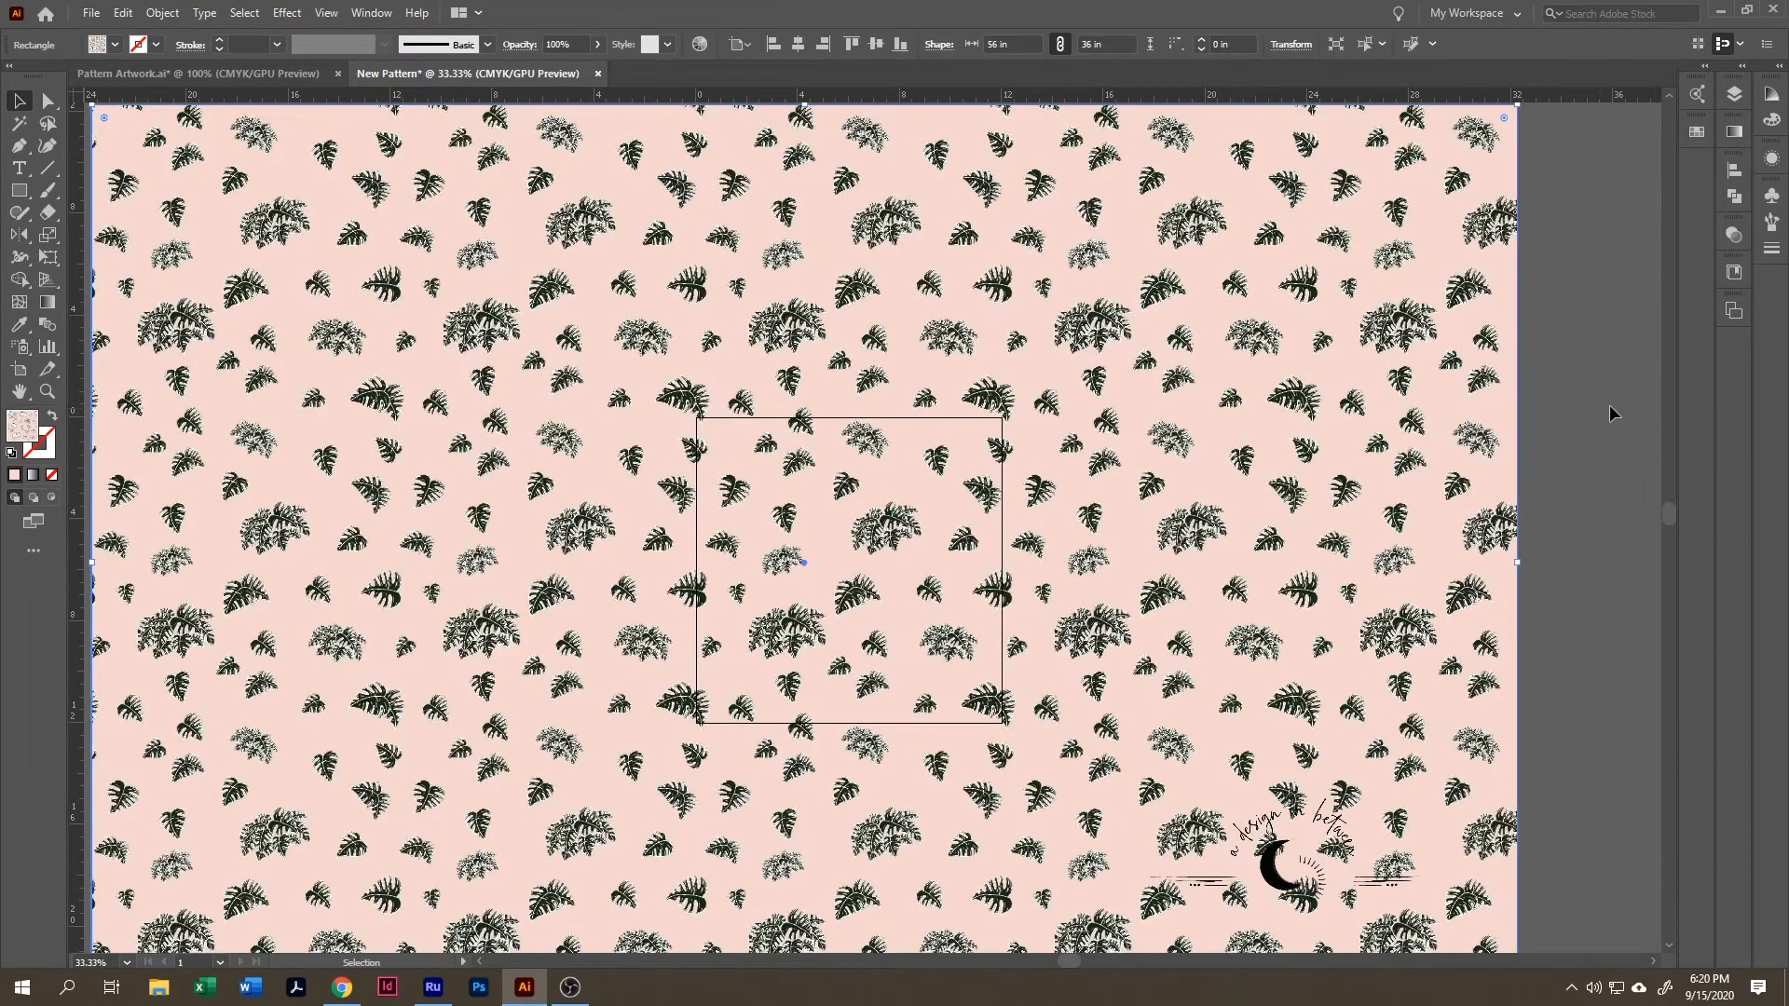
- Examine the repeat across the pattern-filled rectangle, overall and close up, for visible seams between tiles
{"action": "left_click", "coordinate": [1612, 411]}
{"action": "key", "text": "ctrl+minus"}
{"action": "key", "text": "ctrl+minus"}
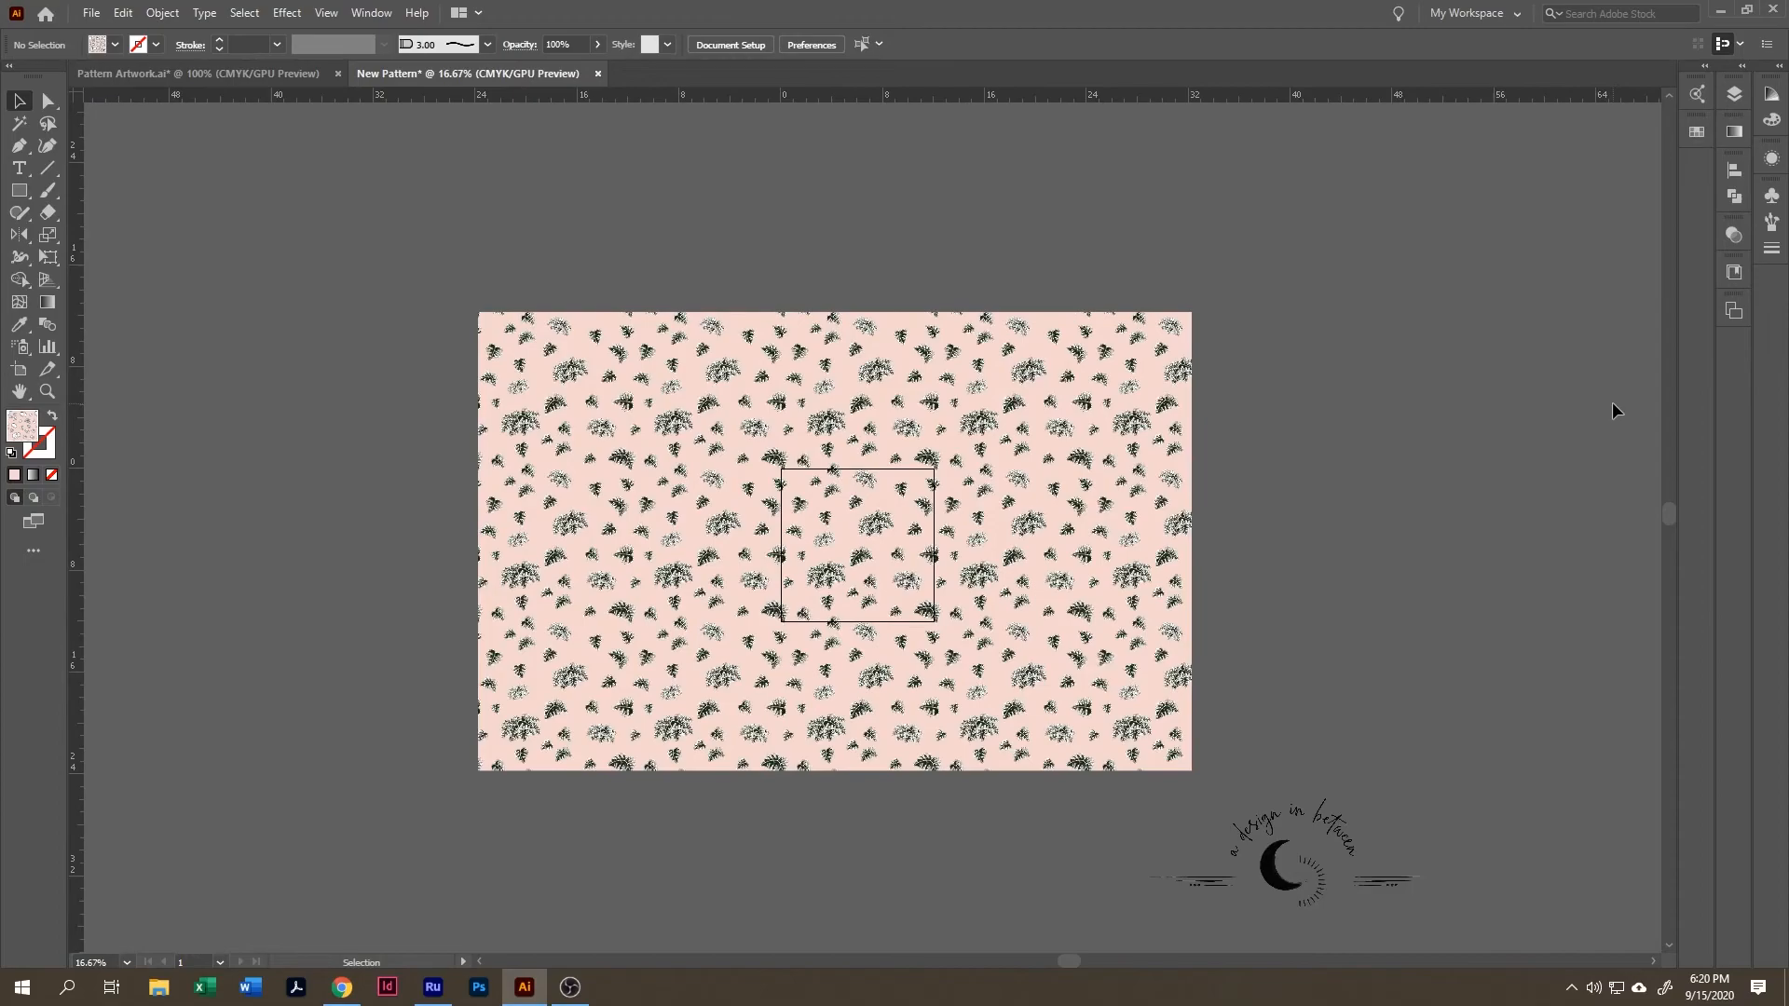
{"action": "key", "text": "ctrl+plus"}
{"action": "key", "text": "ctrl+plus"}
{"action": "key", "text": "ctrl+plus"}
{"action": "key", "text": "ctrl+plus"}
{"action": "key", "text": "ctrl+plus"}
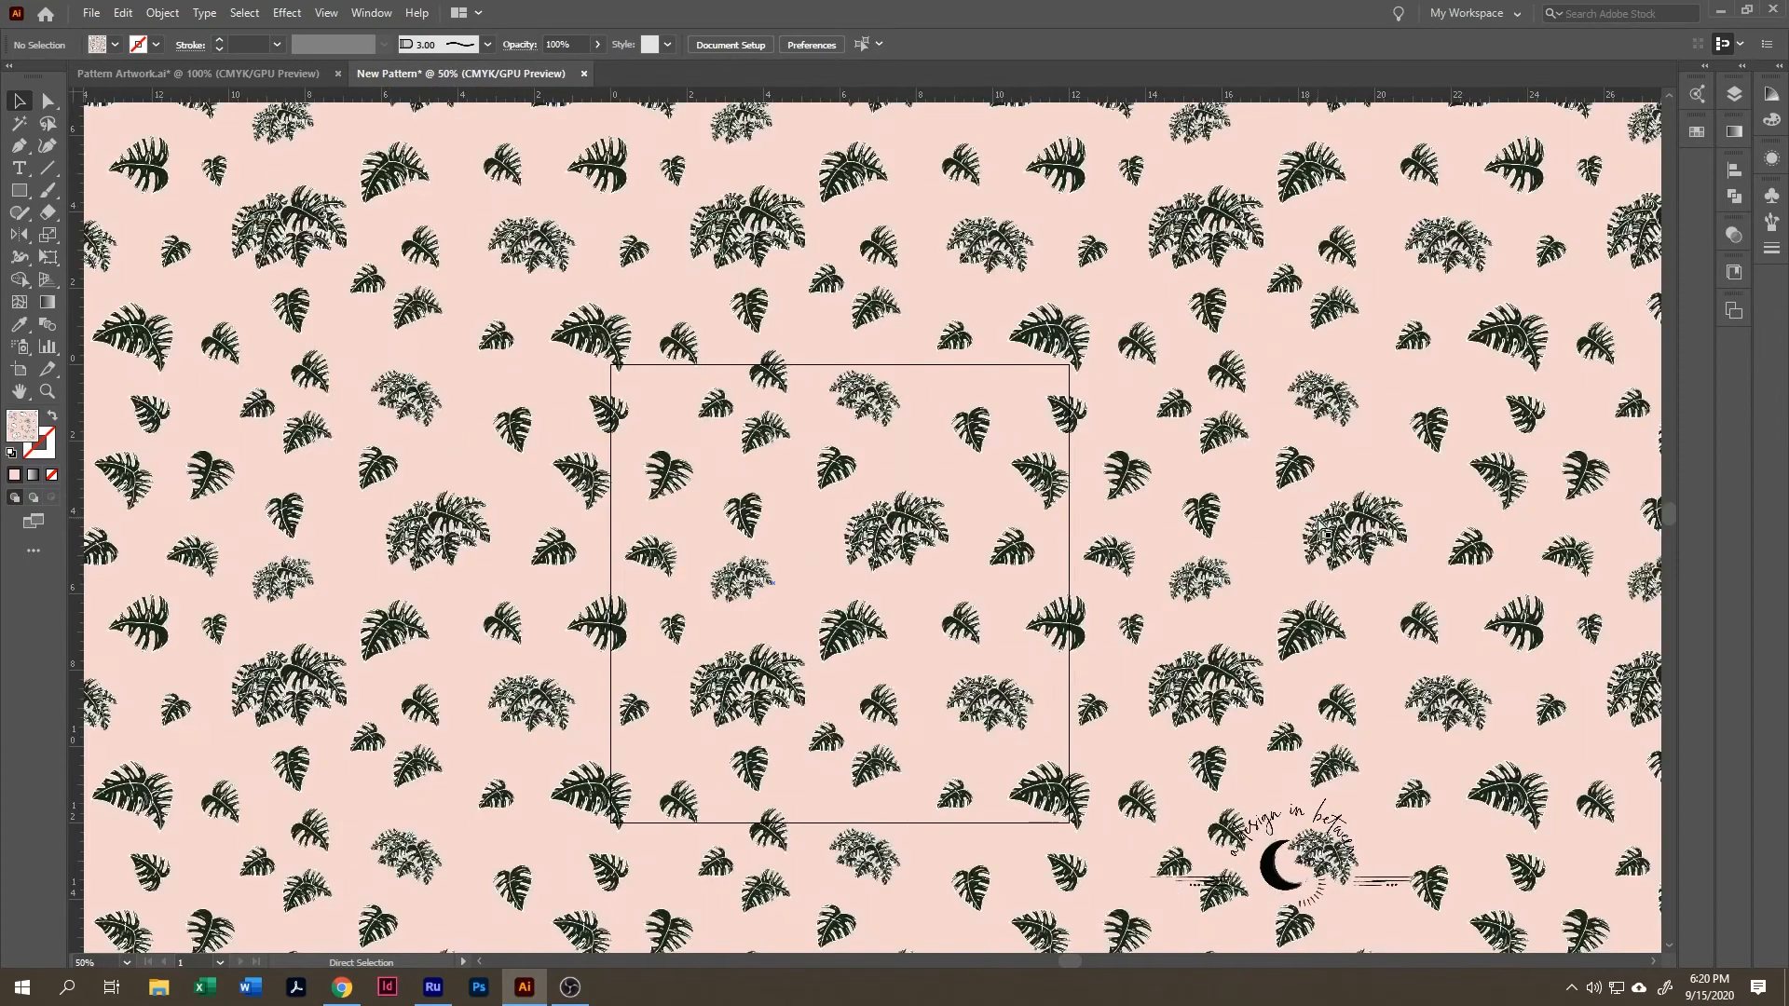
{"action": "key", "text": "ctrl+plus"}
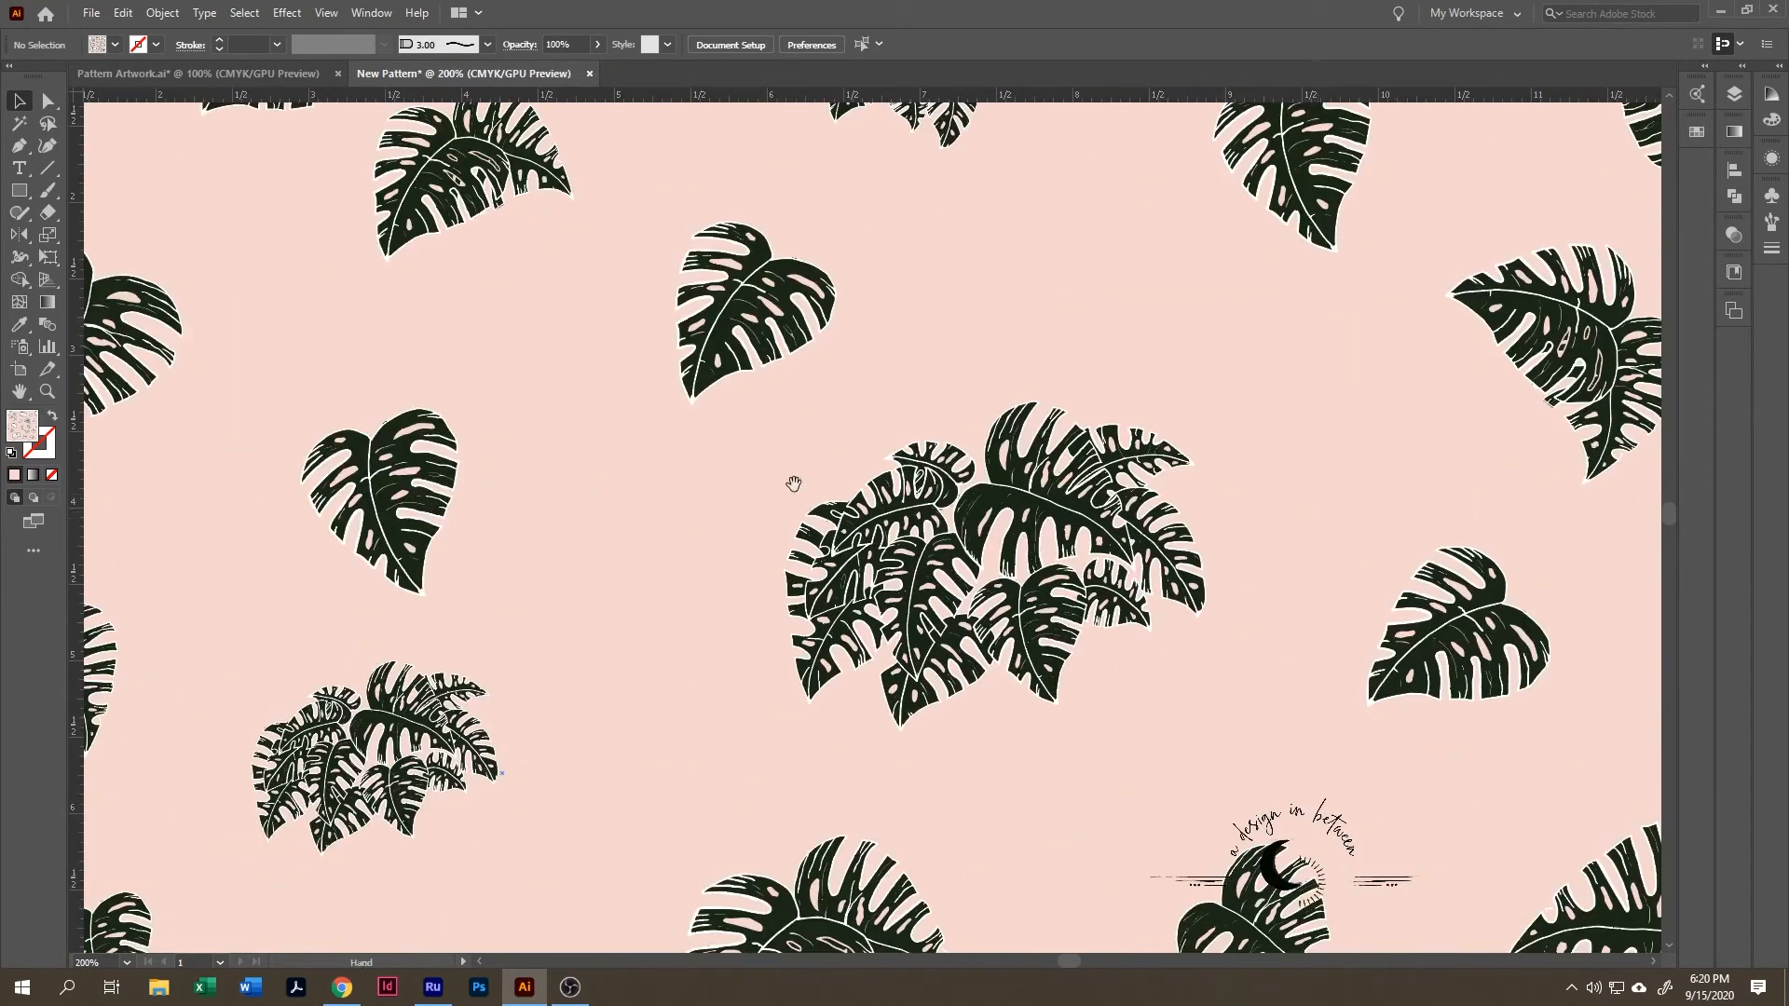
{"action": "left_click_drag", "start_coordinate": [463, 409], "coordinate": [964, 558]}
{"action": "left_click_drag", "start_coordinate": [758, 552], "coordinate": [1251, 463]}
{"action": "left_click_drag", "start_coordinate": [910, 511], "coordinate": [1574, 512]}
{"action": "mouse_move", "coordinate": [708, 484]}
{"action": "left_mouse_down"}
{"action": "mouse_move", "coordinate": [1254, 484]}
{"action": "mouse_move", "coordinate": [1178, 477]}
{"action": "left_mouse_up"}
{"action": "left_click_drag", "start_coordinate": [707, 447], "coordinate": [1226, 445]}
{"action": "left_click_drag", "start_coordinate": [559, 447], "coordinate": [1061, 446]}
{"action": "mouse_move", "coordinate": [671, 406]}
{"action": "left_mouse_down"}
{"action": "mouse_move", "coordinate": [895, 395]}
{"action": "mouse_move", "coordinate": [703, 531]}
{"action": "mouse_move", "coordinate": [491, 487]}
{"action": "mouse_move", "coordinate": [563, 307]}
{"action": "left_mouse_up"}
- Move the pattern-filled rectangle off the artboard, placing it to the left of the original tile
{"action": "key", "text": "ctrl+minus"}
{"action": "key", "text": "ctrl+minus"}
{"action": "key", "text": "ctrl+minus"}
{"action": "key", "text": "ctrl+minus"}
{"action": "key", "text": "ctrl+minus"}
{"action": "key", "text": "ctrl+minus"}
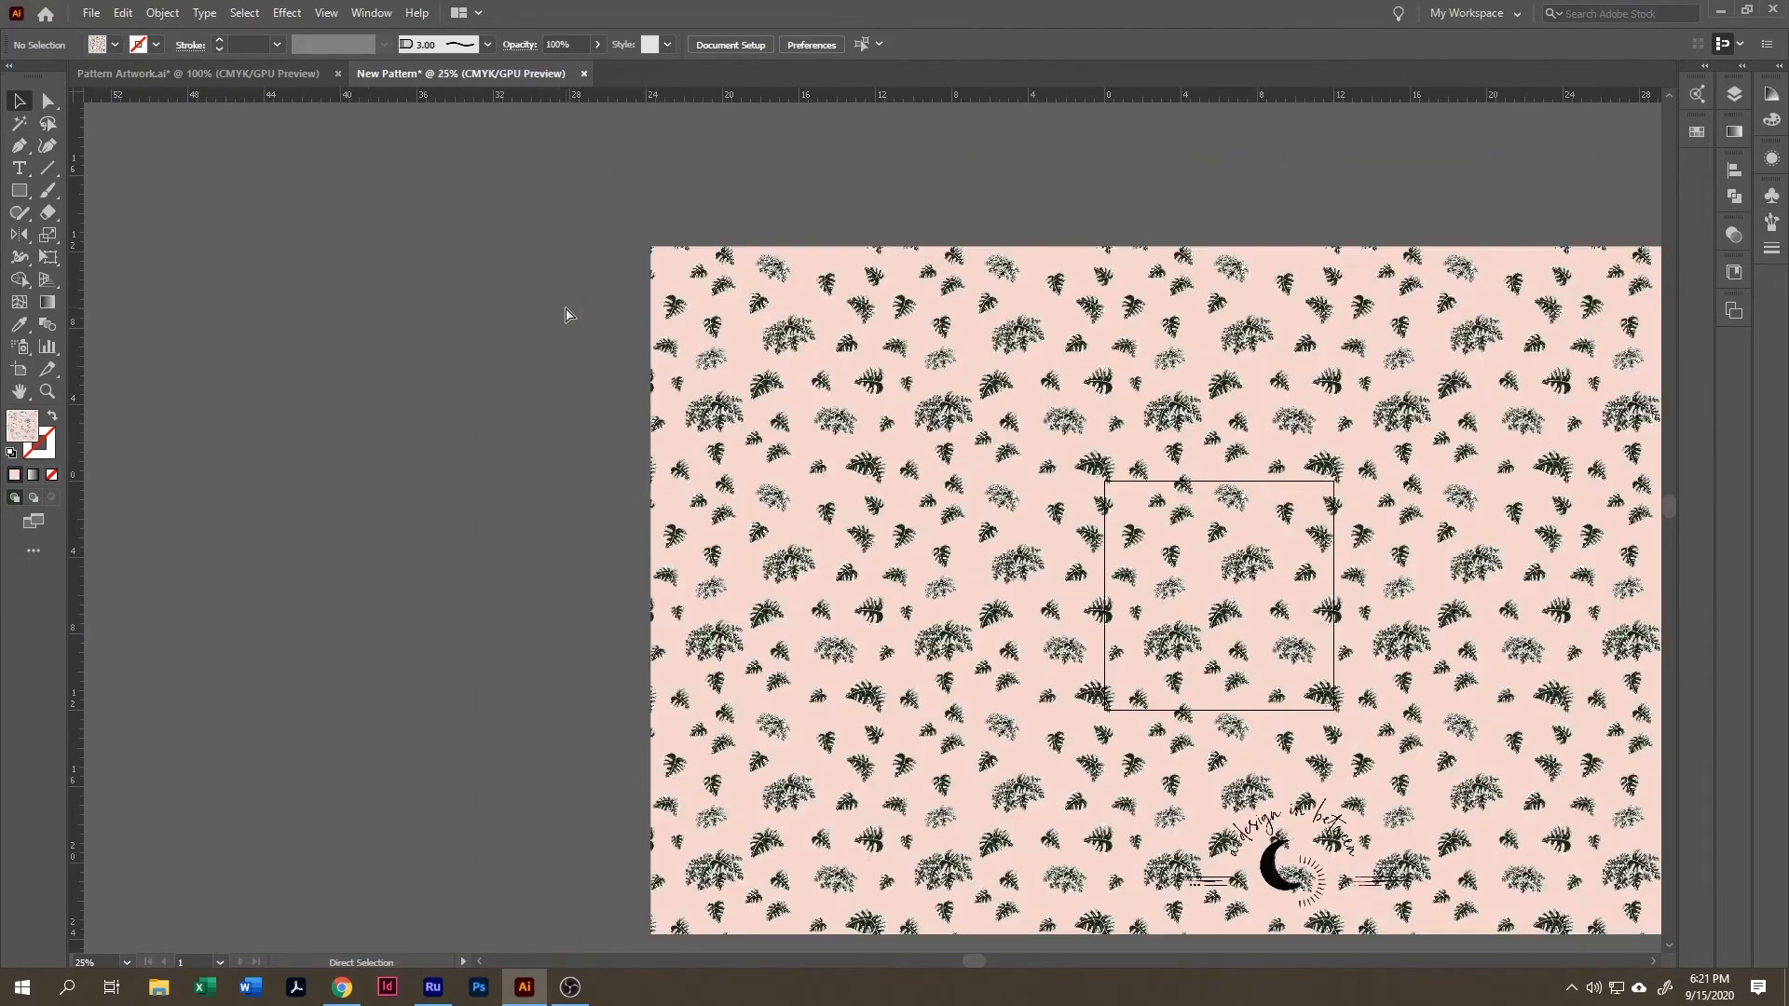
{"action": "key", "text": "ctrl+minus"}
{"action": "key", "text": "ctrl+minus"}
{"action": "left_click_drag", "start_coordinate": [986, 455], "coordinate": [456, 389]}
{"action": "left_click", "coordinate": [824, 356]}
{"action": "left_click_drag", "start_coordinate": [823, 356], "coordinate": [1198, 364]}
- Inspect the leaf spacing and tile joins in the relocated pattern rectangle at several magnifications
{"action": "key", "text": "ctrl+plus"}
{"action": "key", "text": "ctrl+plus"}
{"action": "key", "text": "ctrl+plus"}
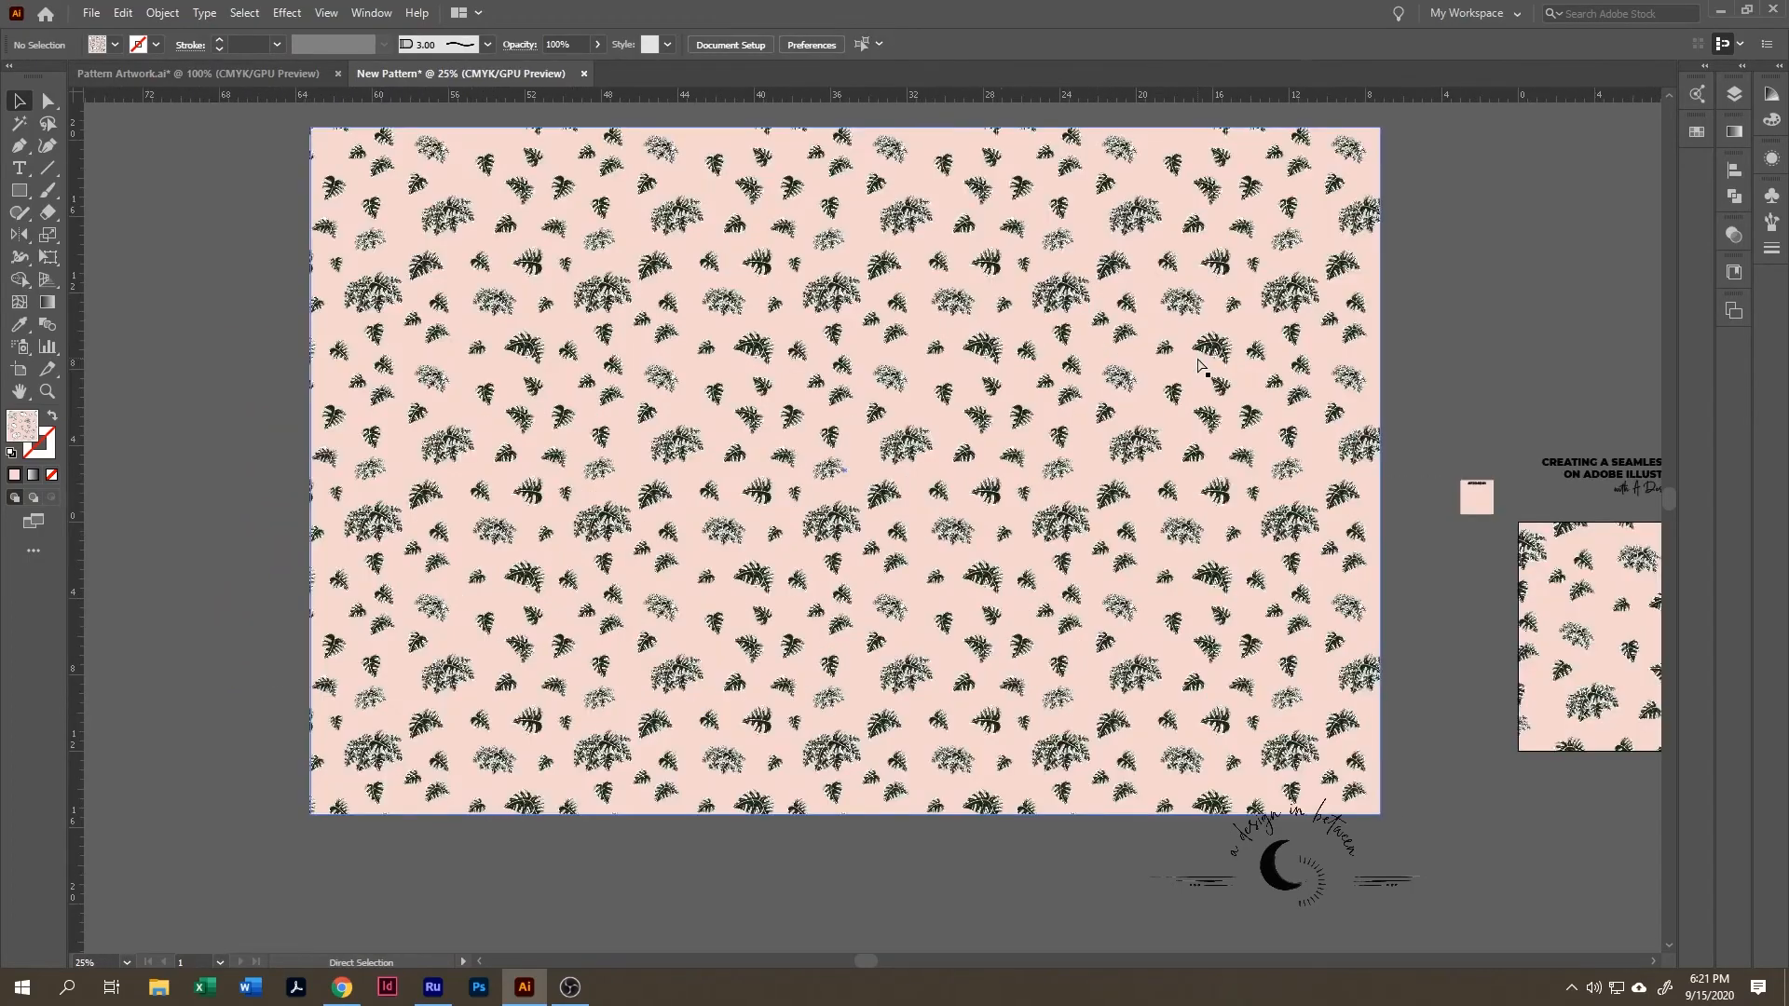
{"action": "key", "text": "ctrl+plus"}
{"action": "key", "text": "ctrl+minus"}
{"action": "key", "text": "ctrl+minus"}
{"action": "key", "text": "ctrl+plus"}
{"action": "key", "text": "ctrl+plus"}
{"action": "left_click_drag", "start_coordinate": [868, 442], "coordinate": [1115, 556]}
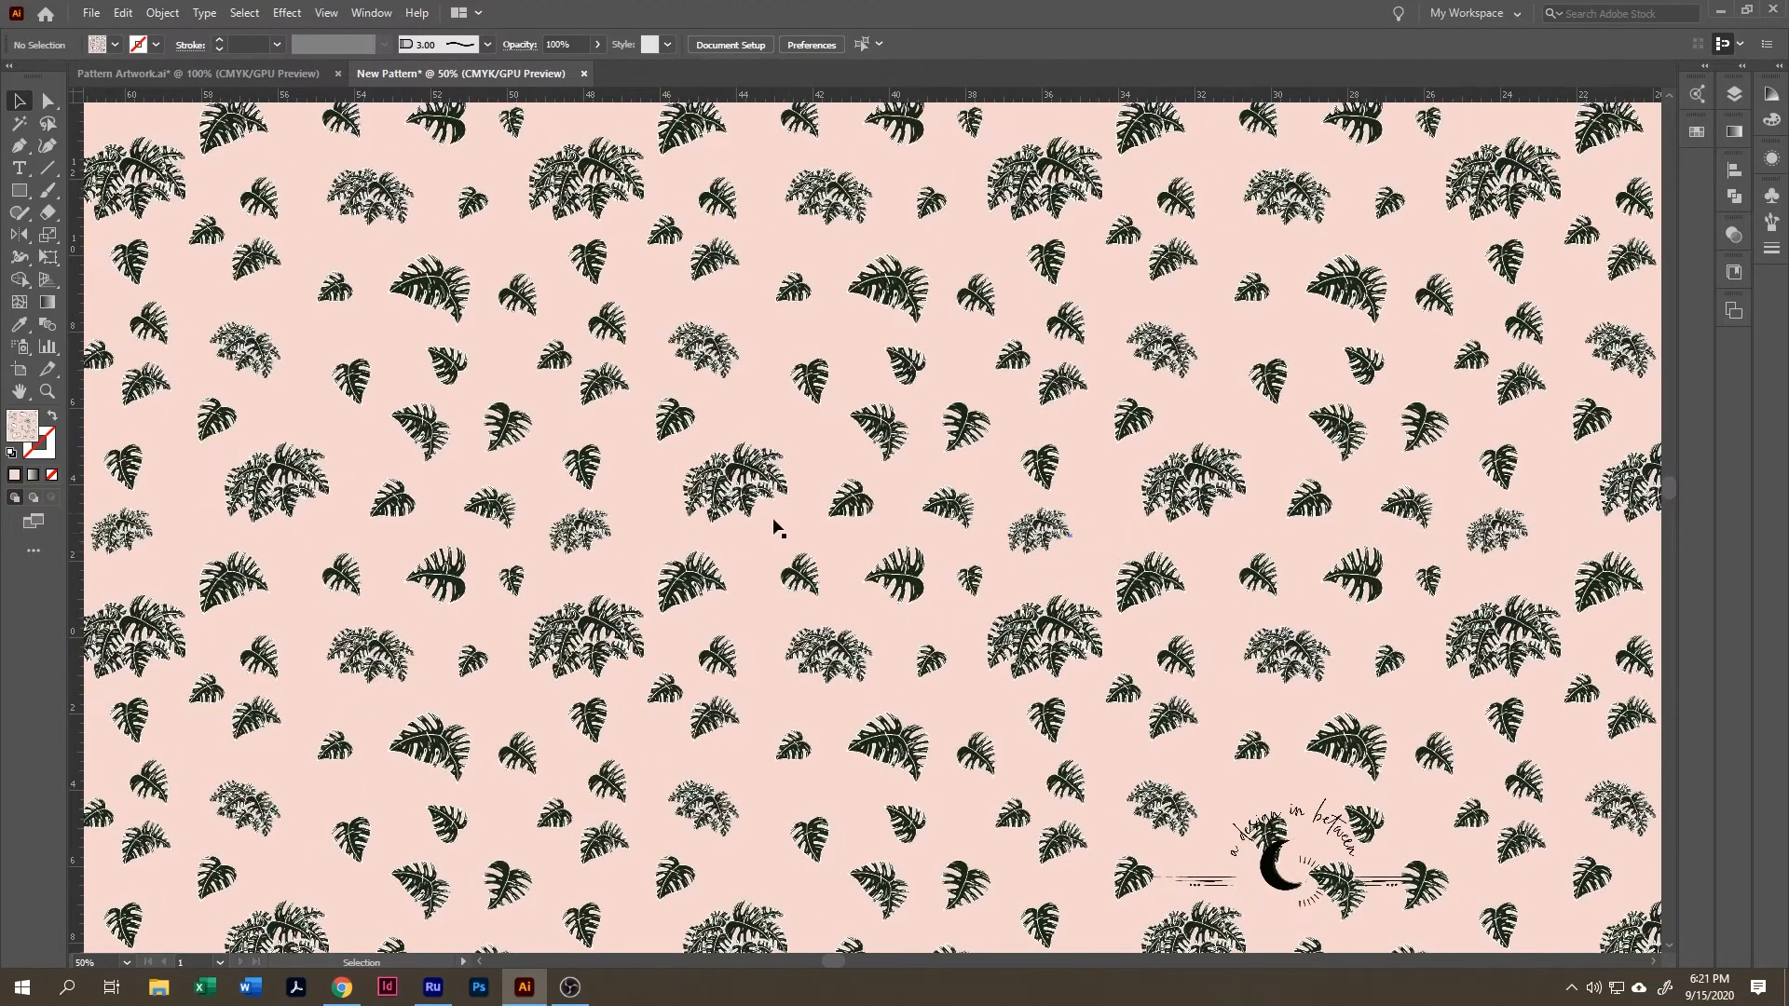
- Inspect the original 12 x 12 inch leaf tile on its artboard beside the pattern-filled rectangle, overall and close up
{"action": "key", "text": "ctrl+alt+0"}
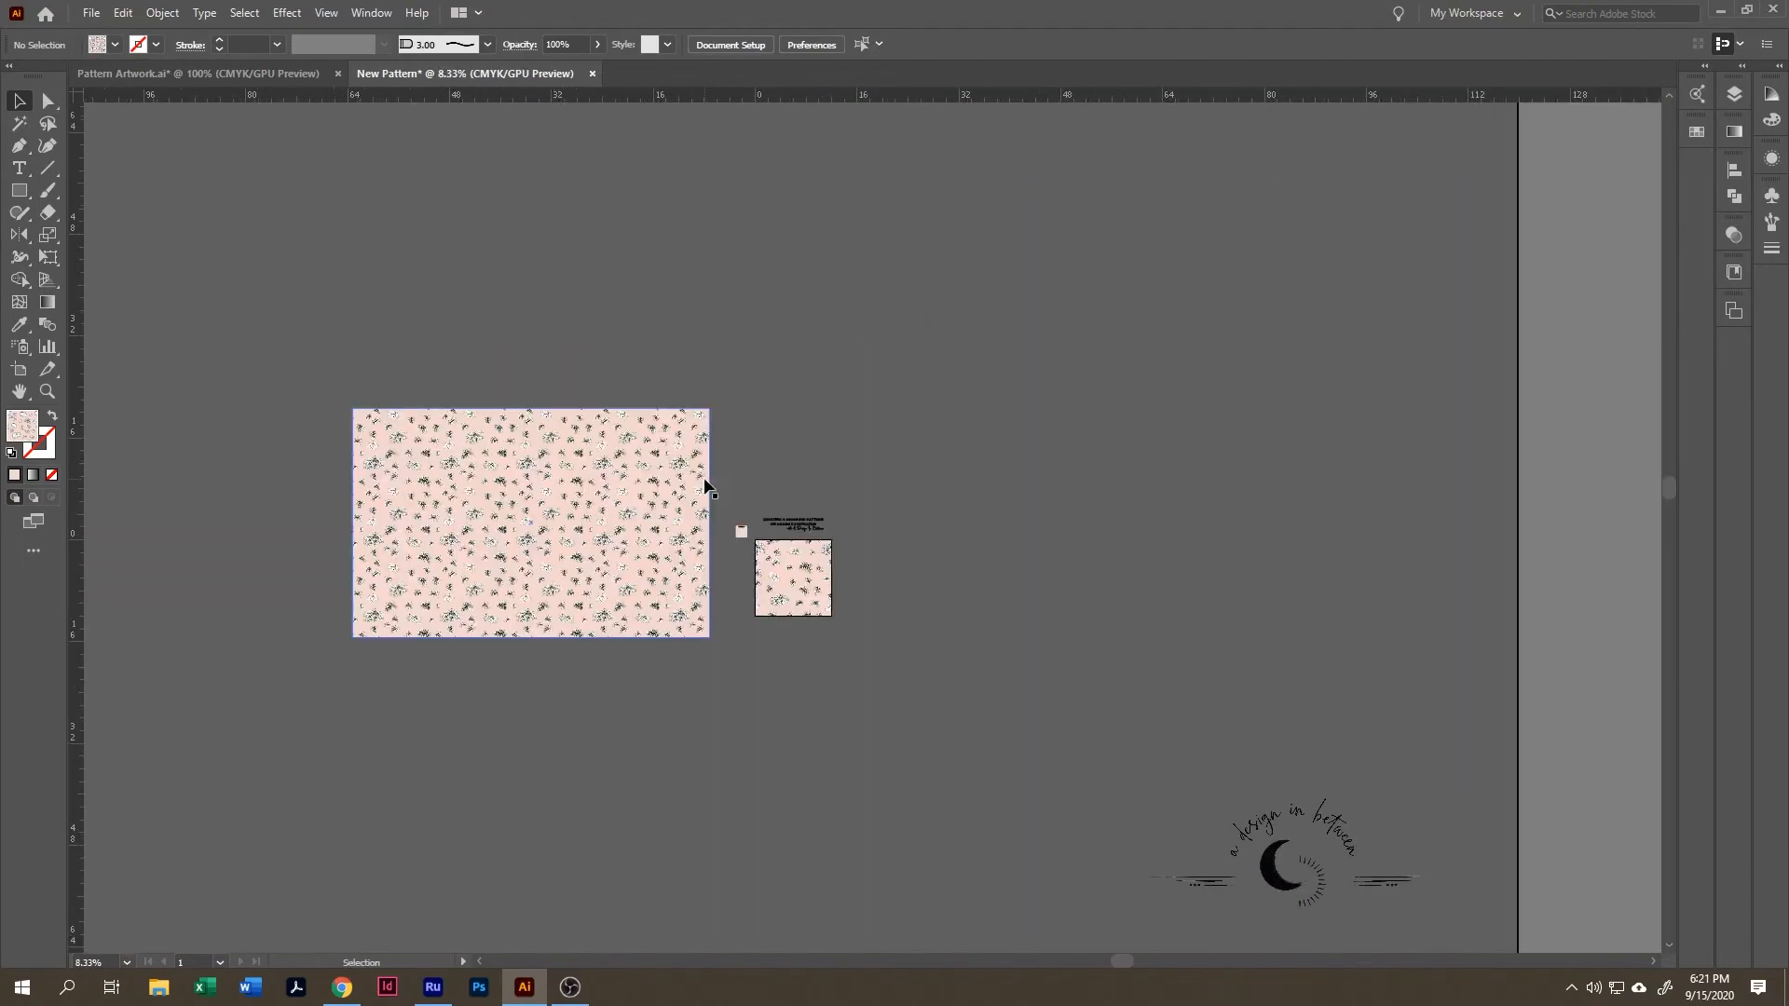
{"action": "left_click_drag", "start_coordinate": [849, 597], "coordinate": [894, 608]}
{"action": "key", "text": "ctrl+="}
{"action": "key", "text": "ctrl+="}
{"action": "key", "text": "ctrl+="}
{"action": "key", "text": "ctrl+="}
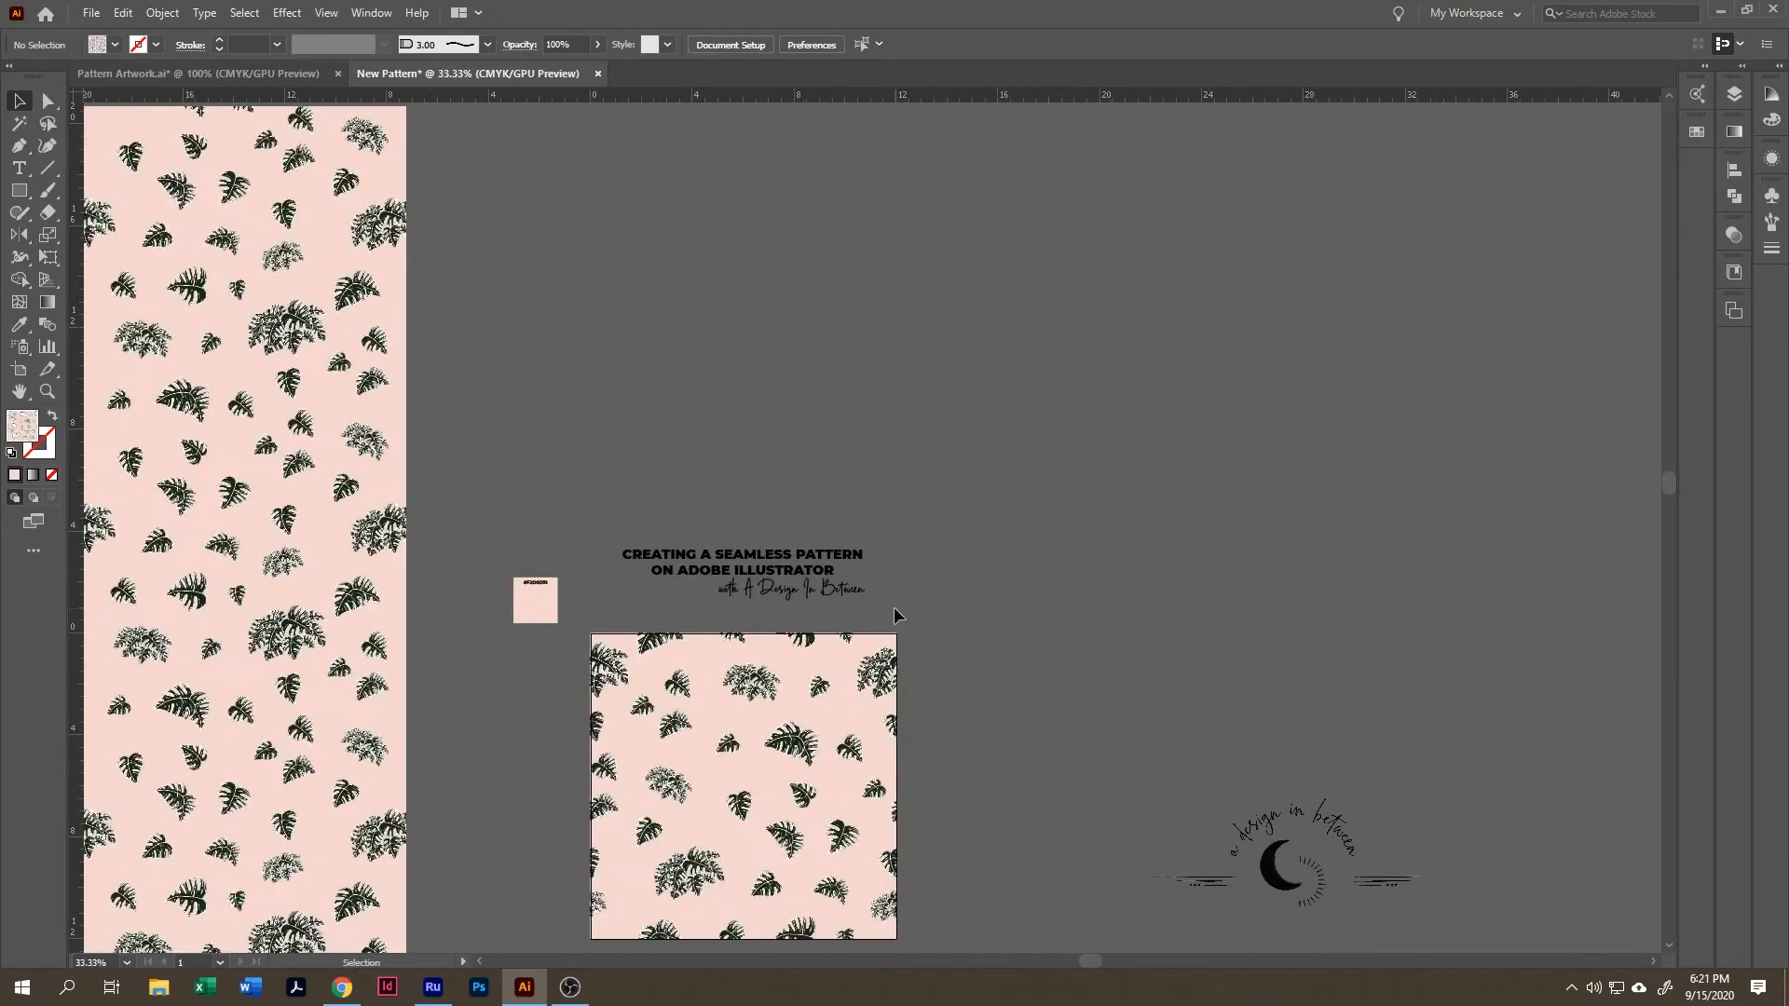
{"action": "scroll", "coordinate": [932, 624], "scroll_direction": "down", "scroll_amount": 4}
{"action": "scroll", "coordinate": [959, 660], "scroll_direction": "left", "scroll_amount": 1}
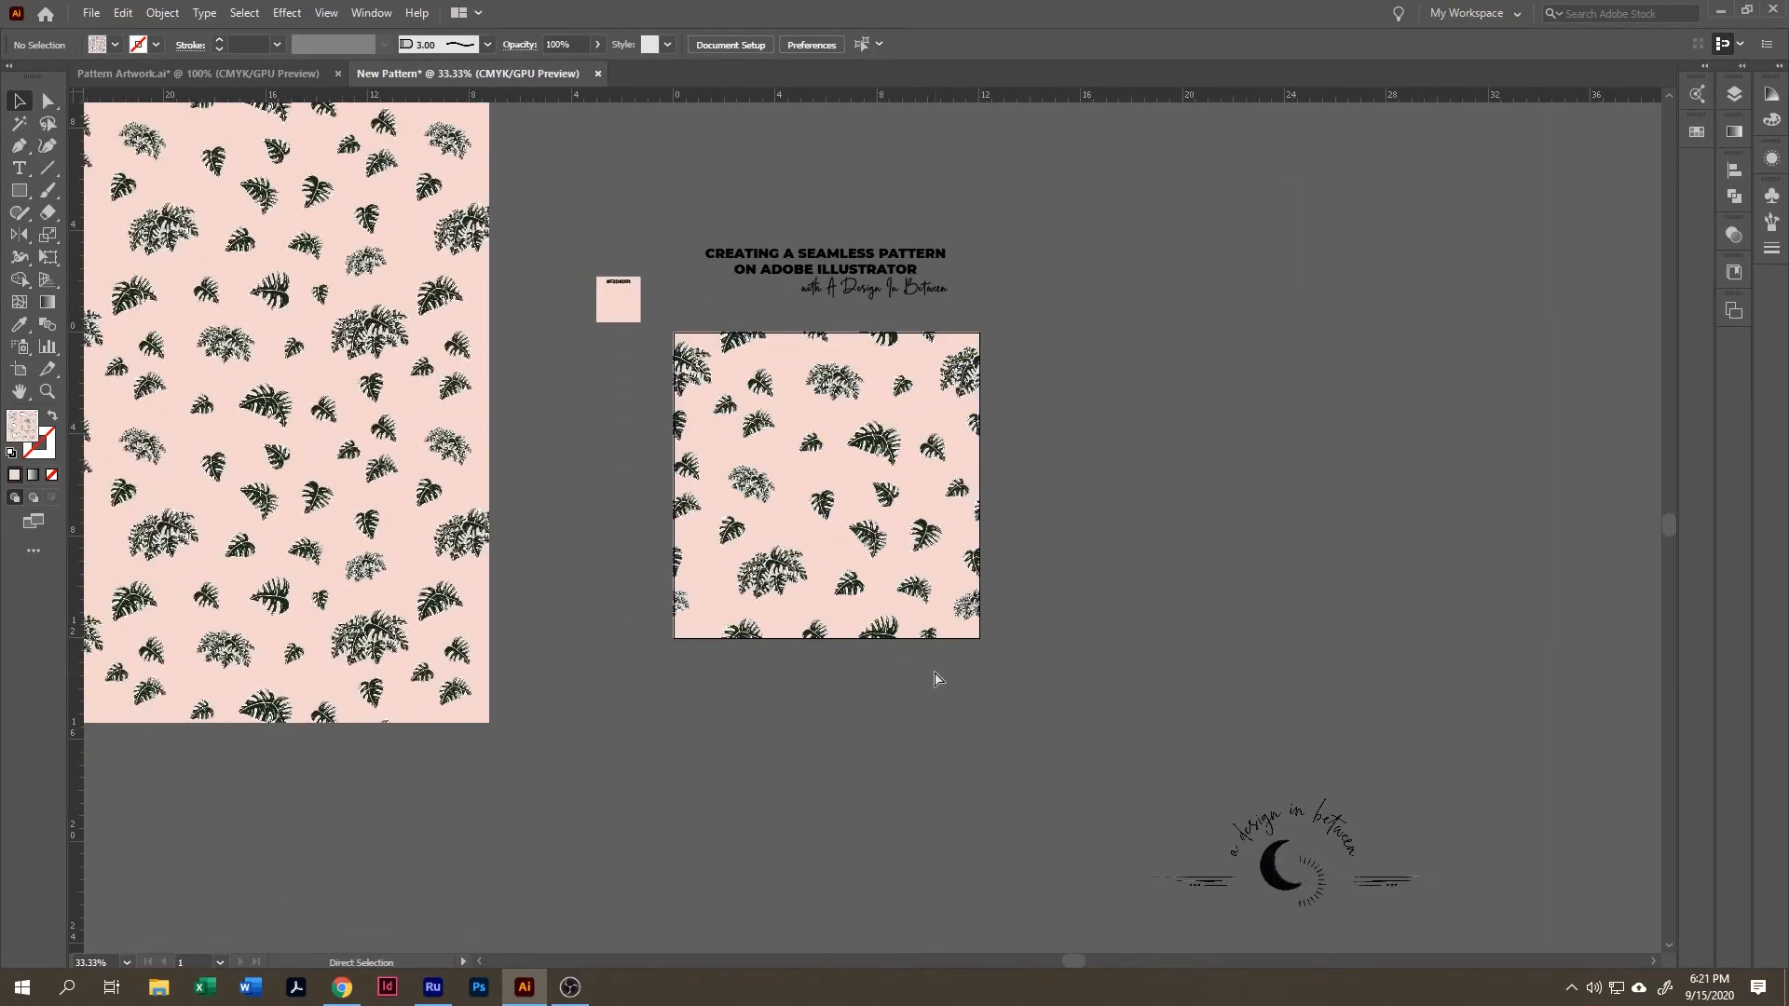
{"action": "key", "text": "ctrl+="}
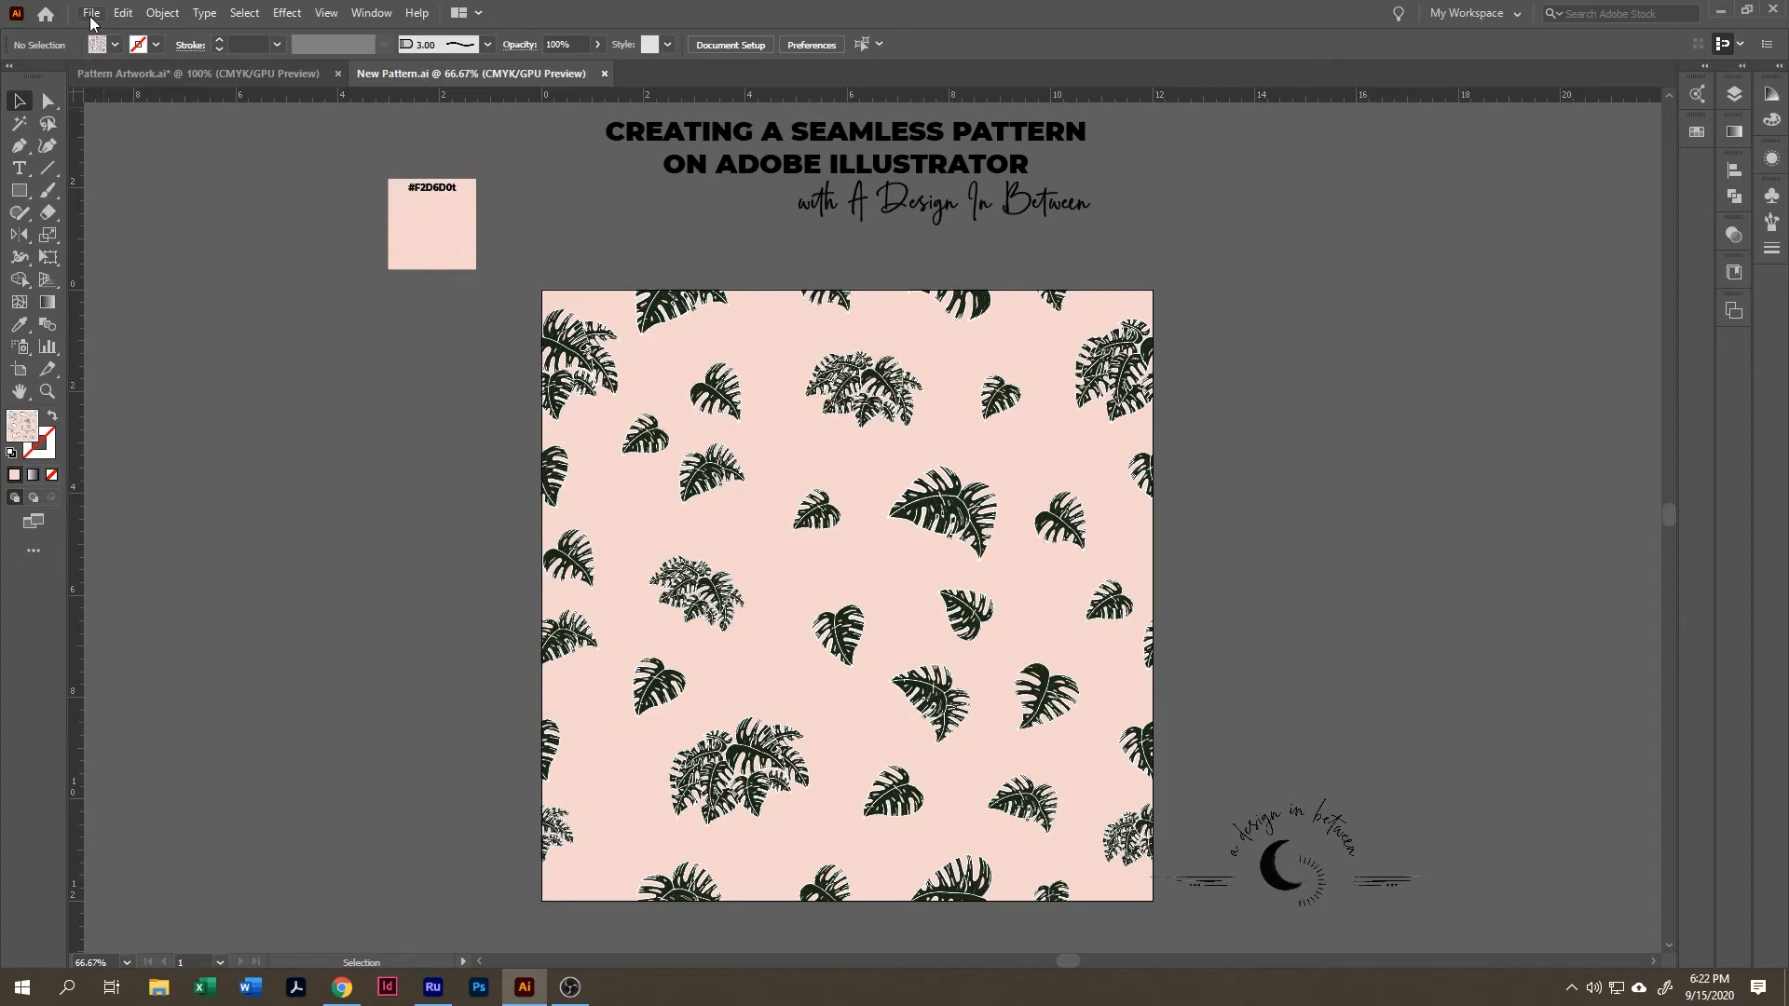
- Save the document as an Adobe Illustrator file named New Pattern, replacing the existing file and using the Illustrator 2020 version with PDF compatibility
{"action": "left_click", "coordinate": [90, 13]}
{"action": "left_click", "coordinate": [148, 181]}
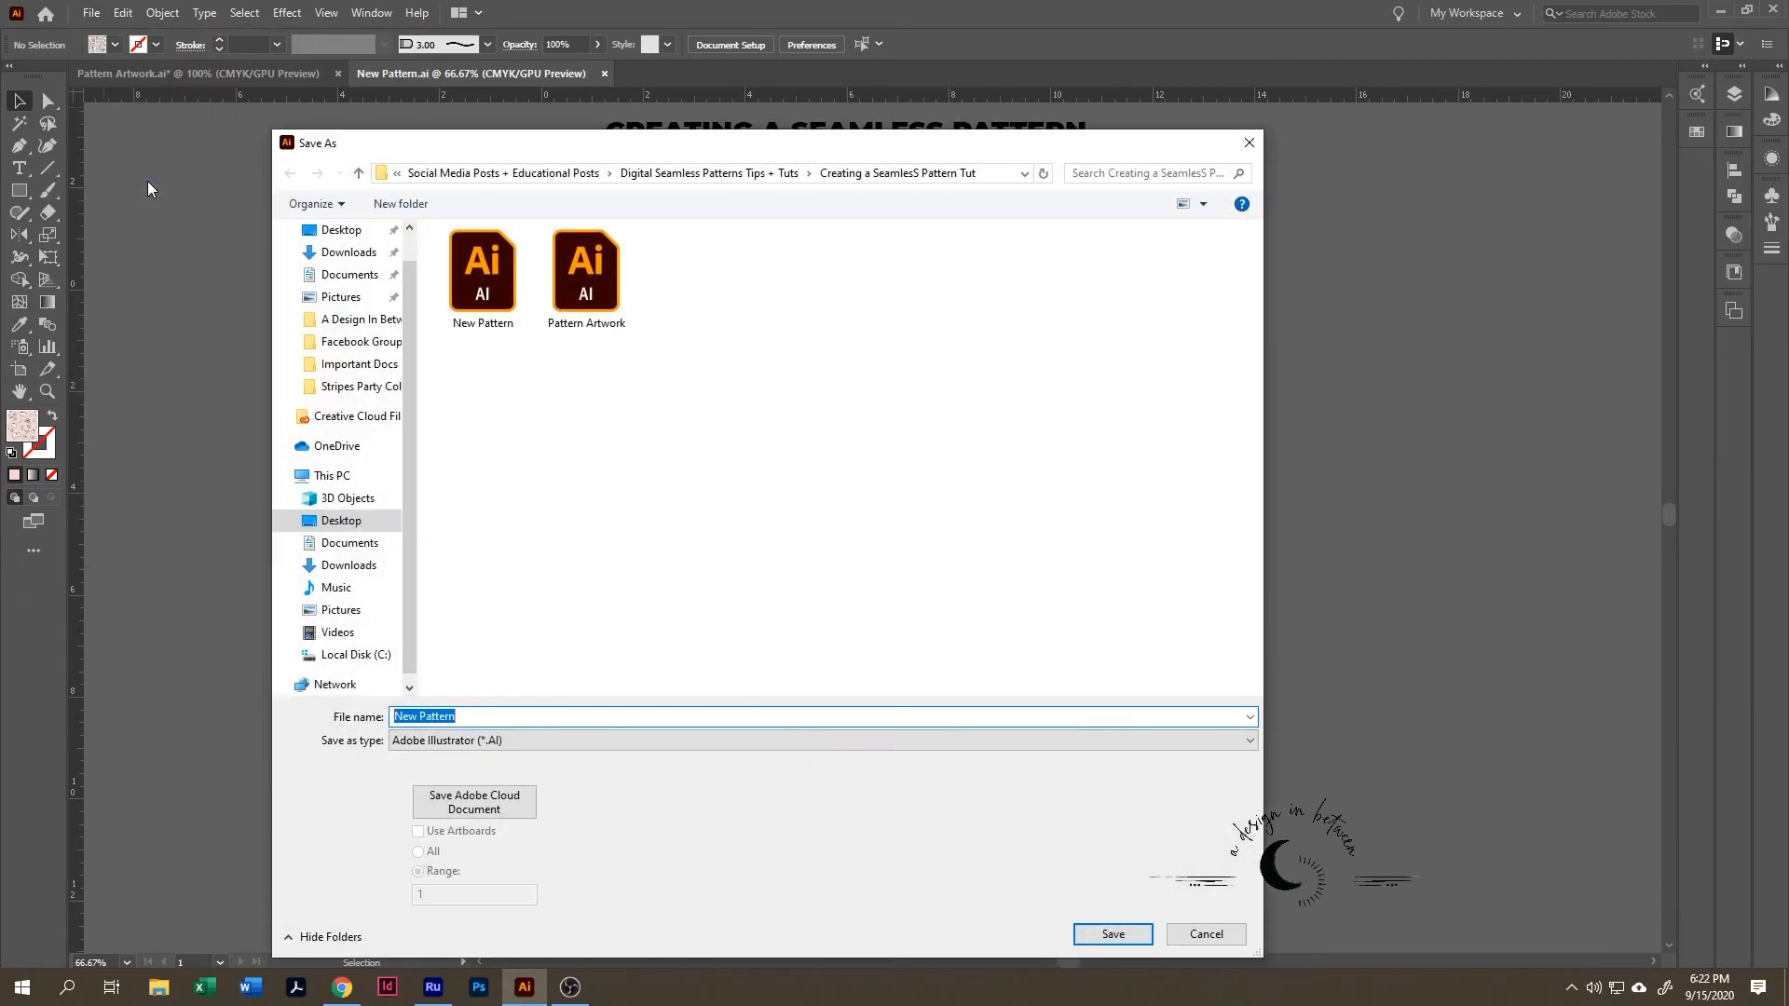
{"action": "left_click", "coordinate": [505, 718]}
{"action": "left_click", "coordinate": [1110, 935]}
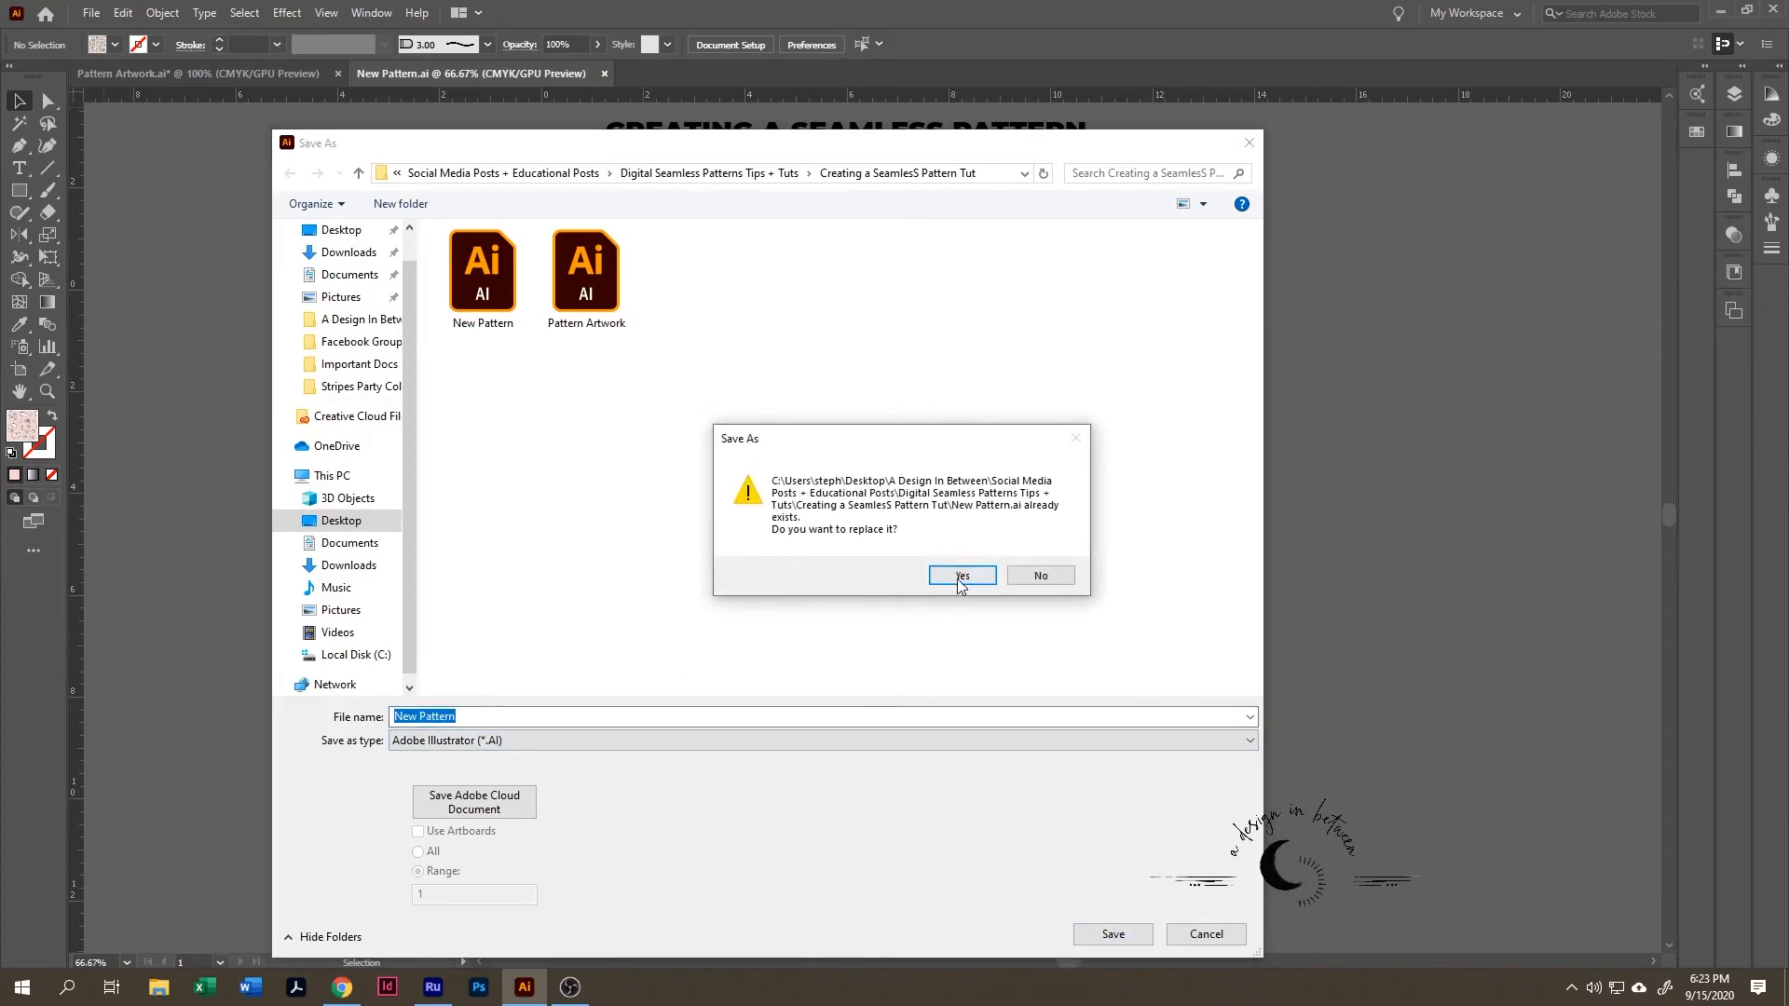
{"action": "left_click", "coordinate": [961, 575]}
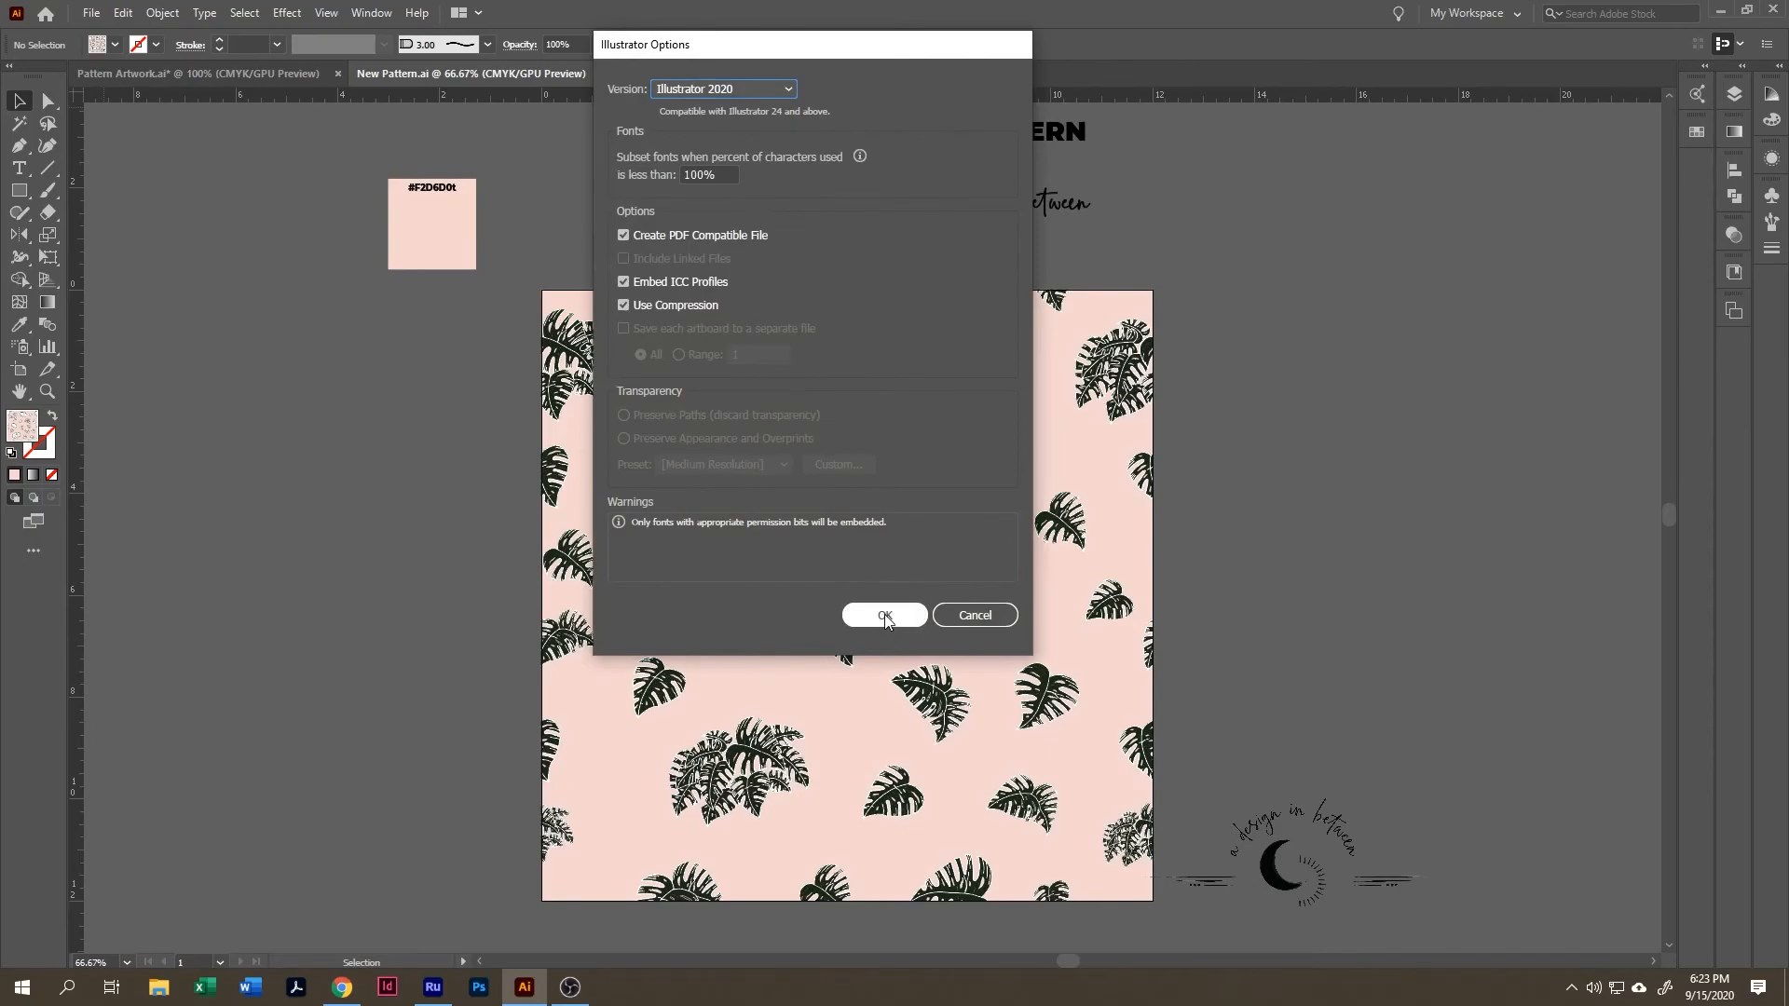
{"action": "left_click", "coordinate": [884, 617]}
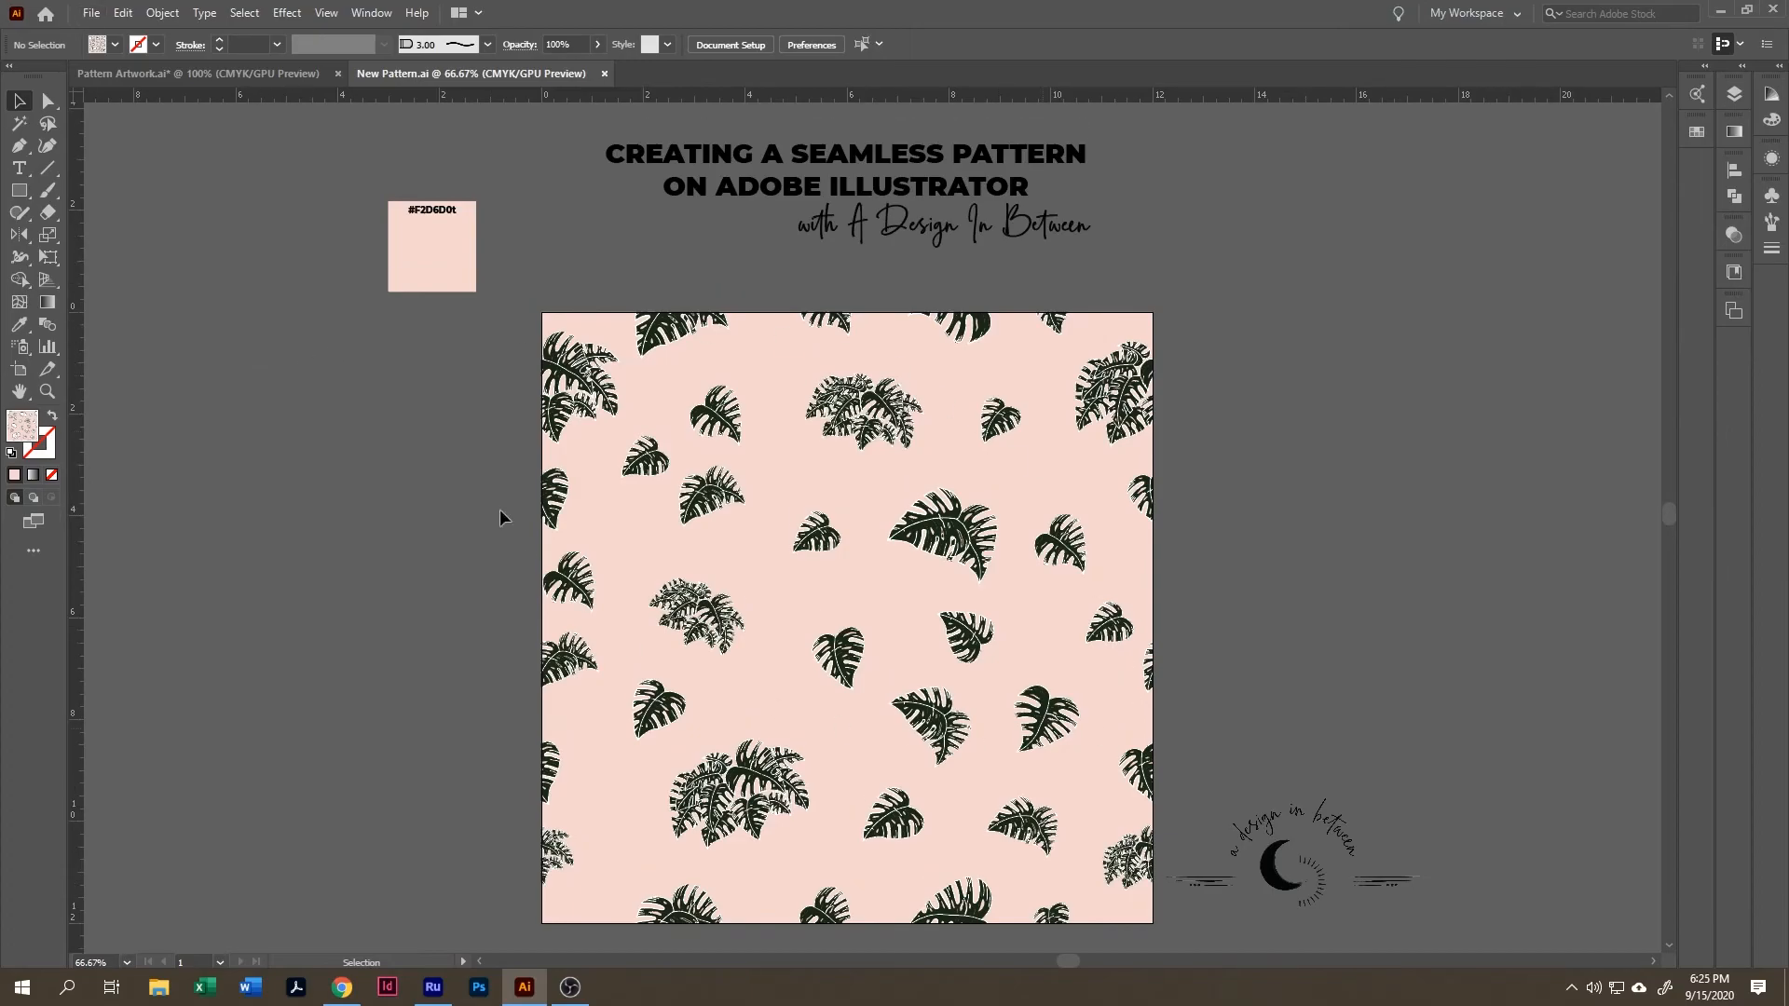
- Start exporting the tile as a PNG named New Pattern, using artboards with the range limited to artboard 1
{"action": "left_click", "coordinate": [91, 13]}
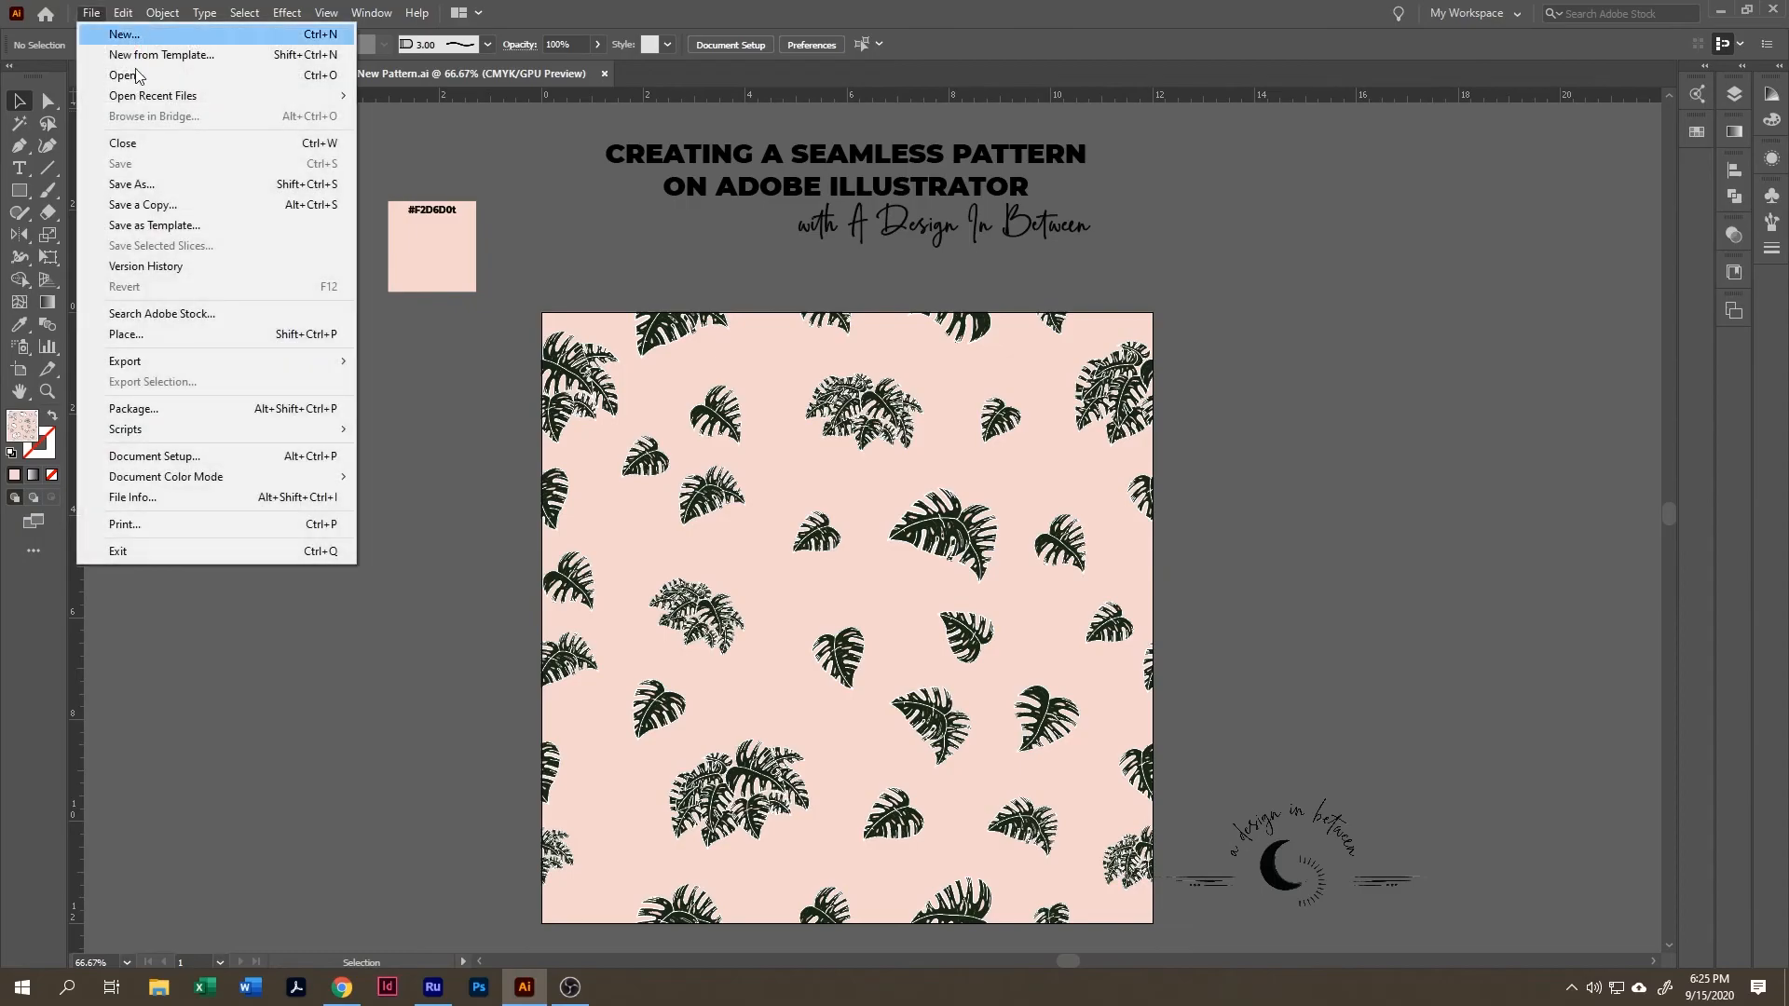
{"action": "mouse_move", "coordinate": [194, 362]}
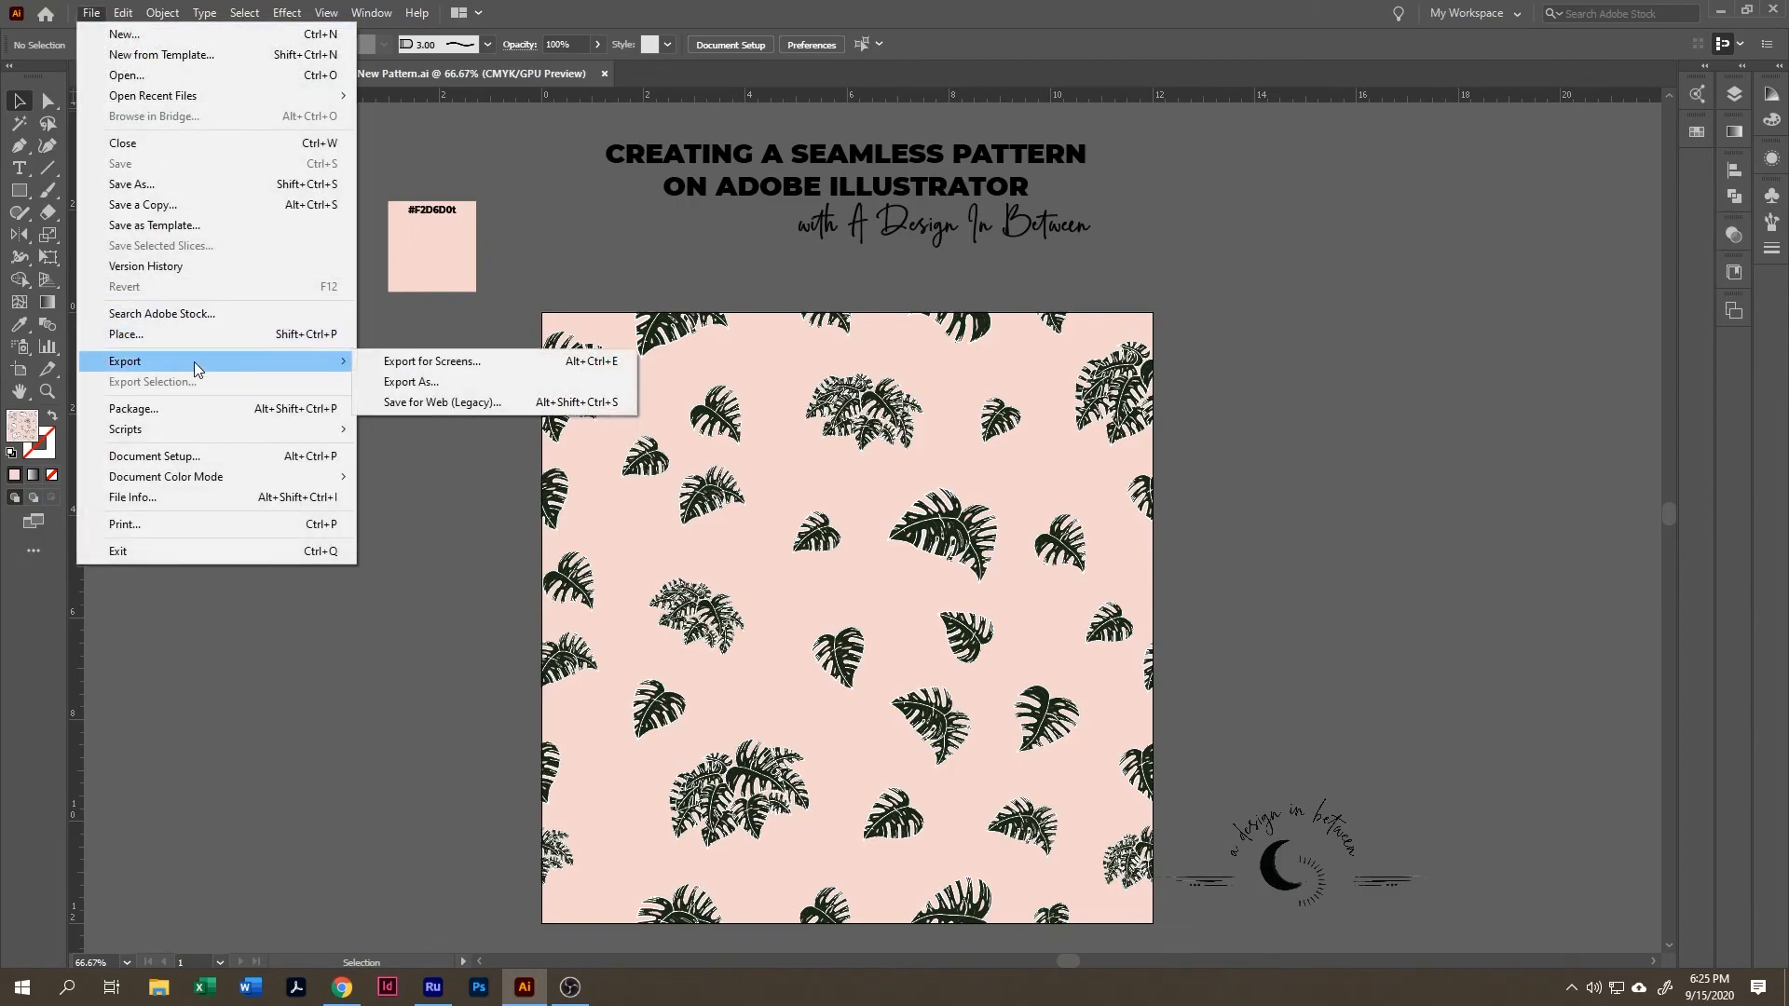
{"action": "left_click", "coordinate": [449, 382]}
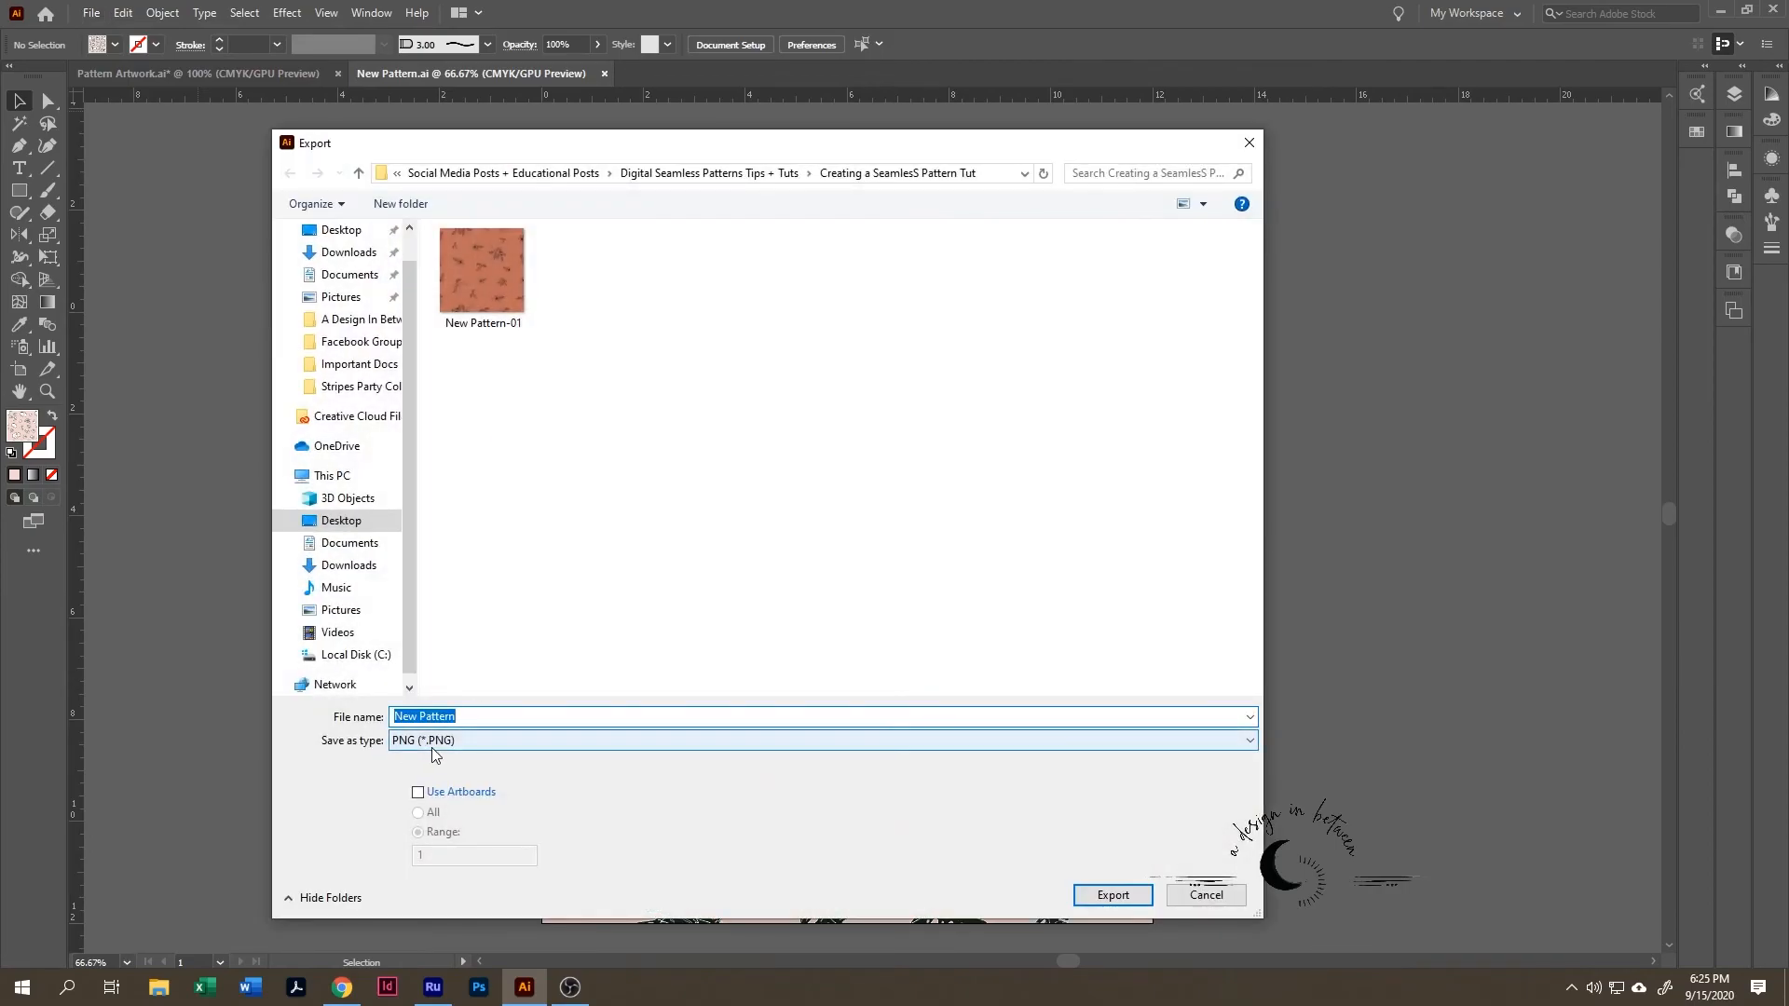
{"action": "left_click", "coordinate": [418, 792]}
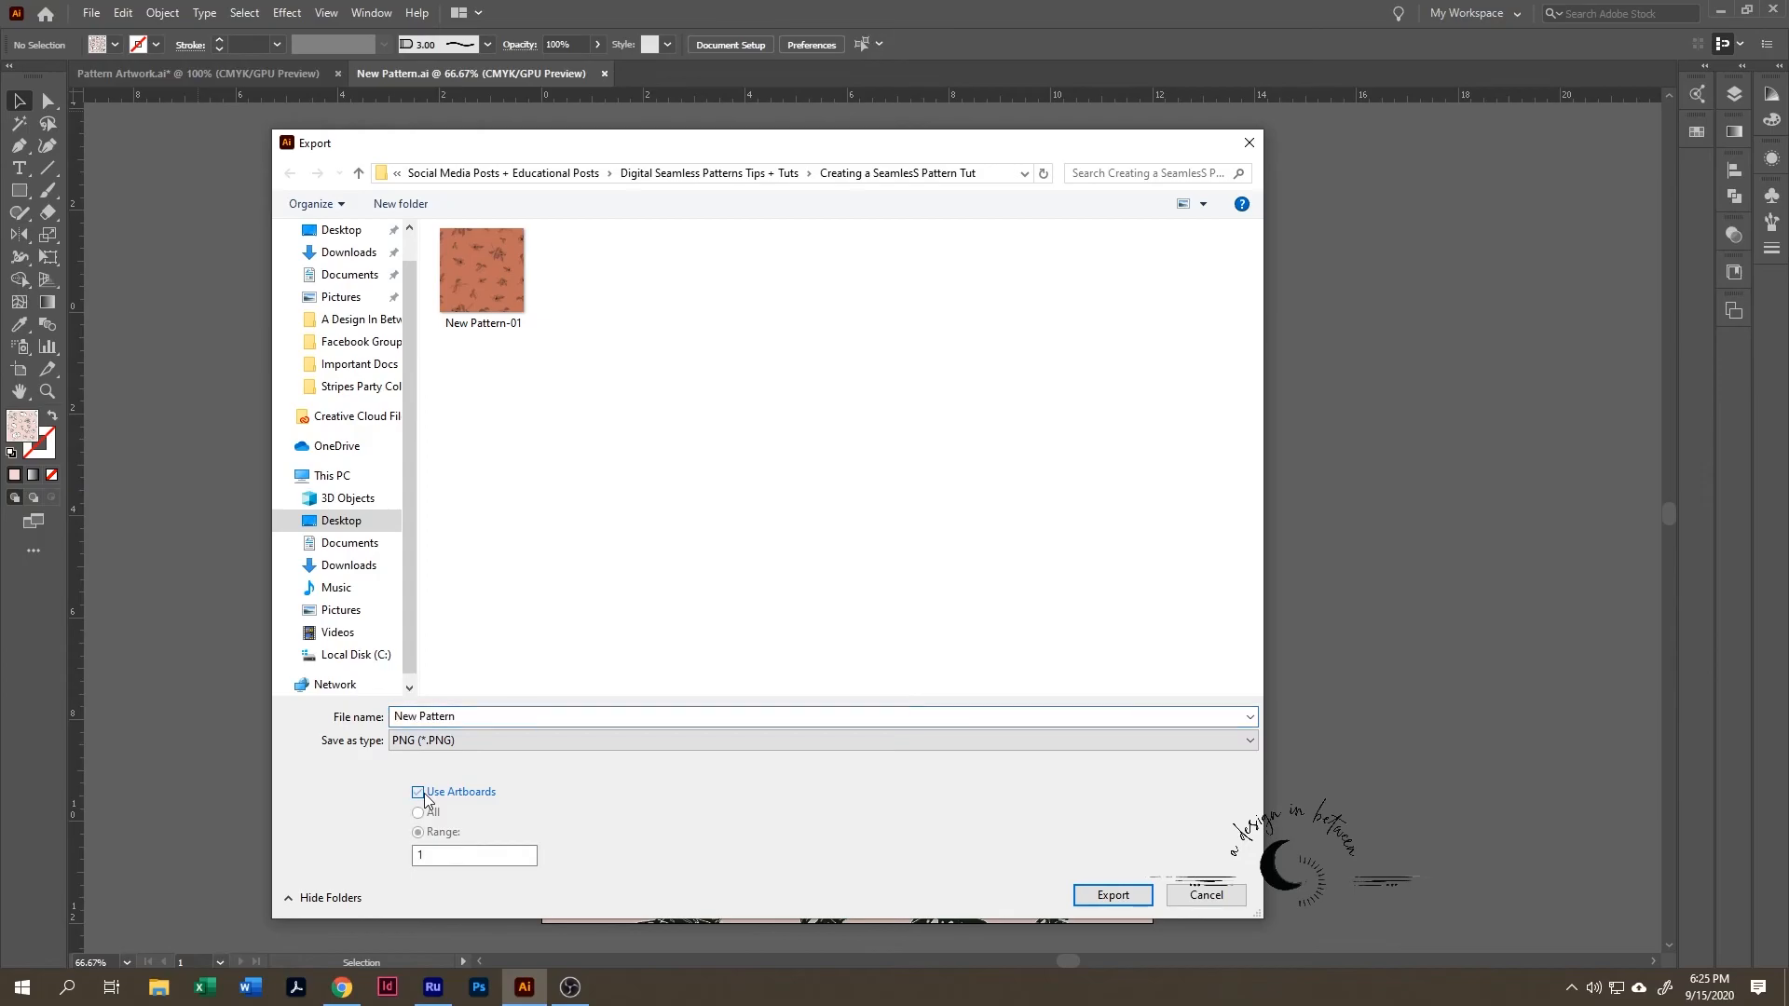
{"action": "double_click", "coordinate": [419, 855]}
{"action": "left_click", "coordinate": [1109, 899]}
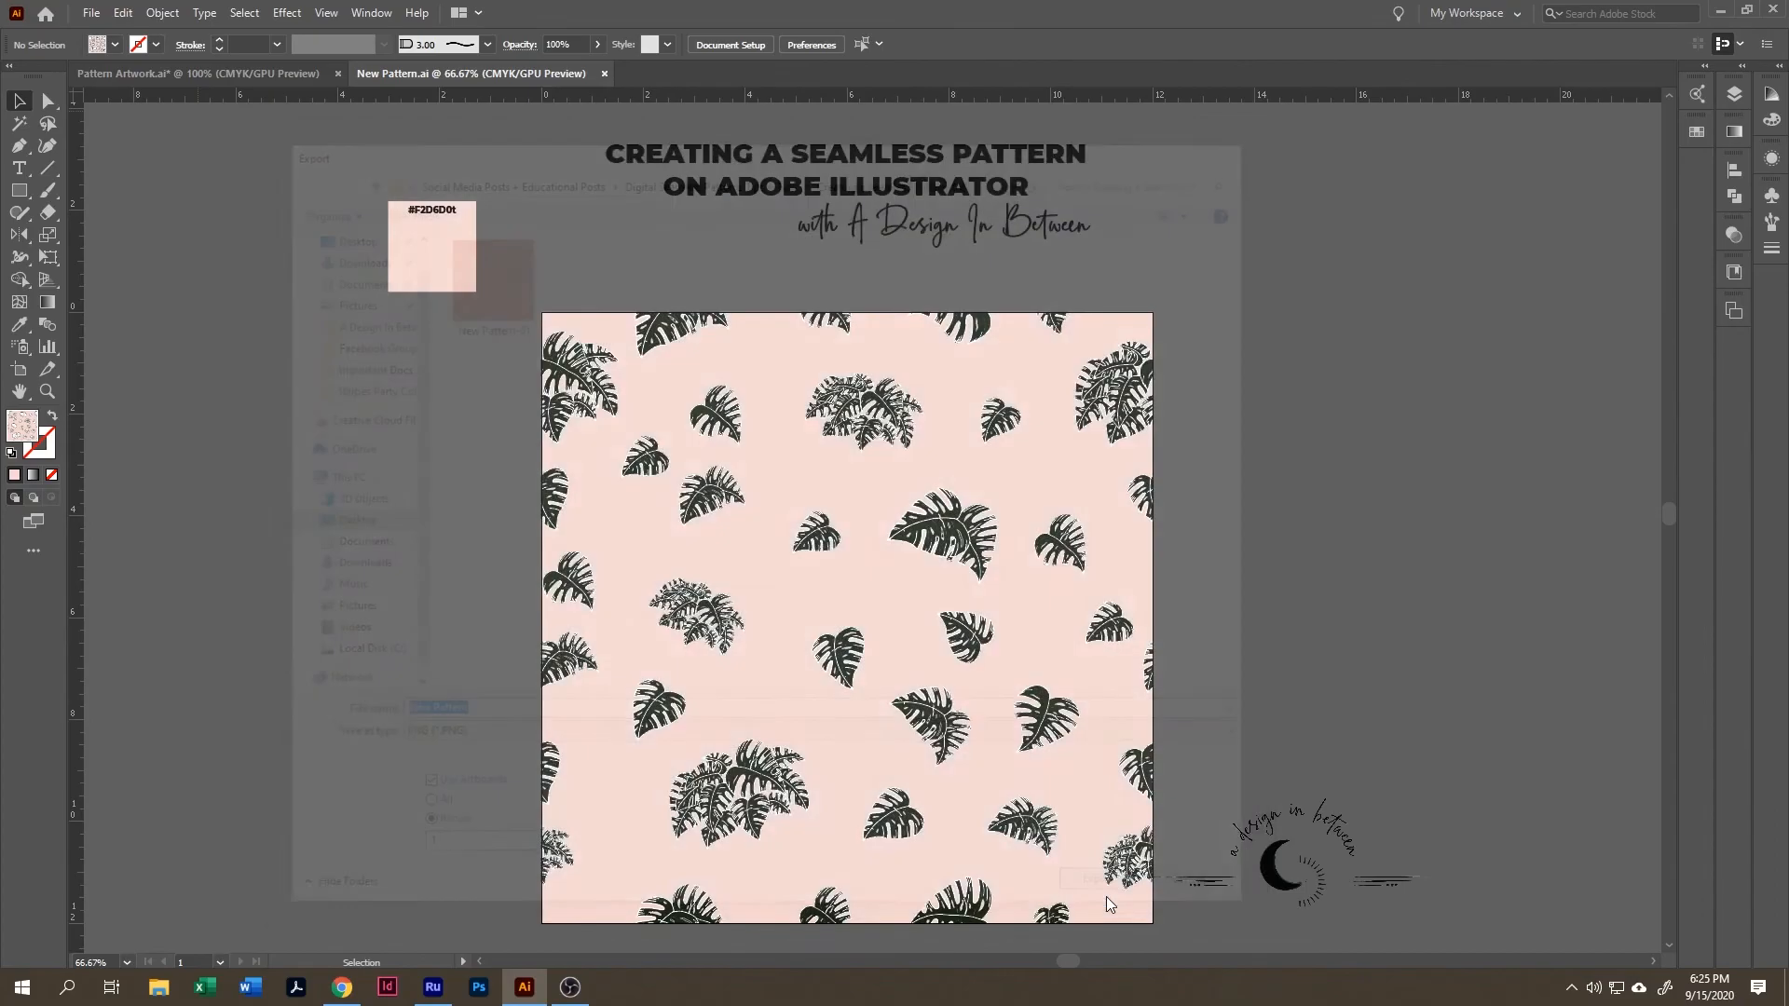
- Set the PNG resolution to High (300 ppi) with a transparent background and complete the export
{"action": "left_click", "coordinate": [497, 328]}
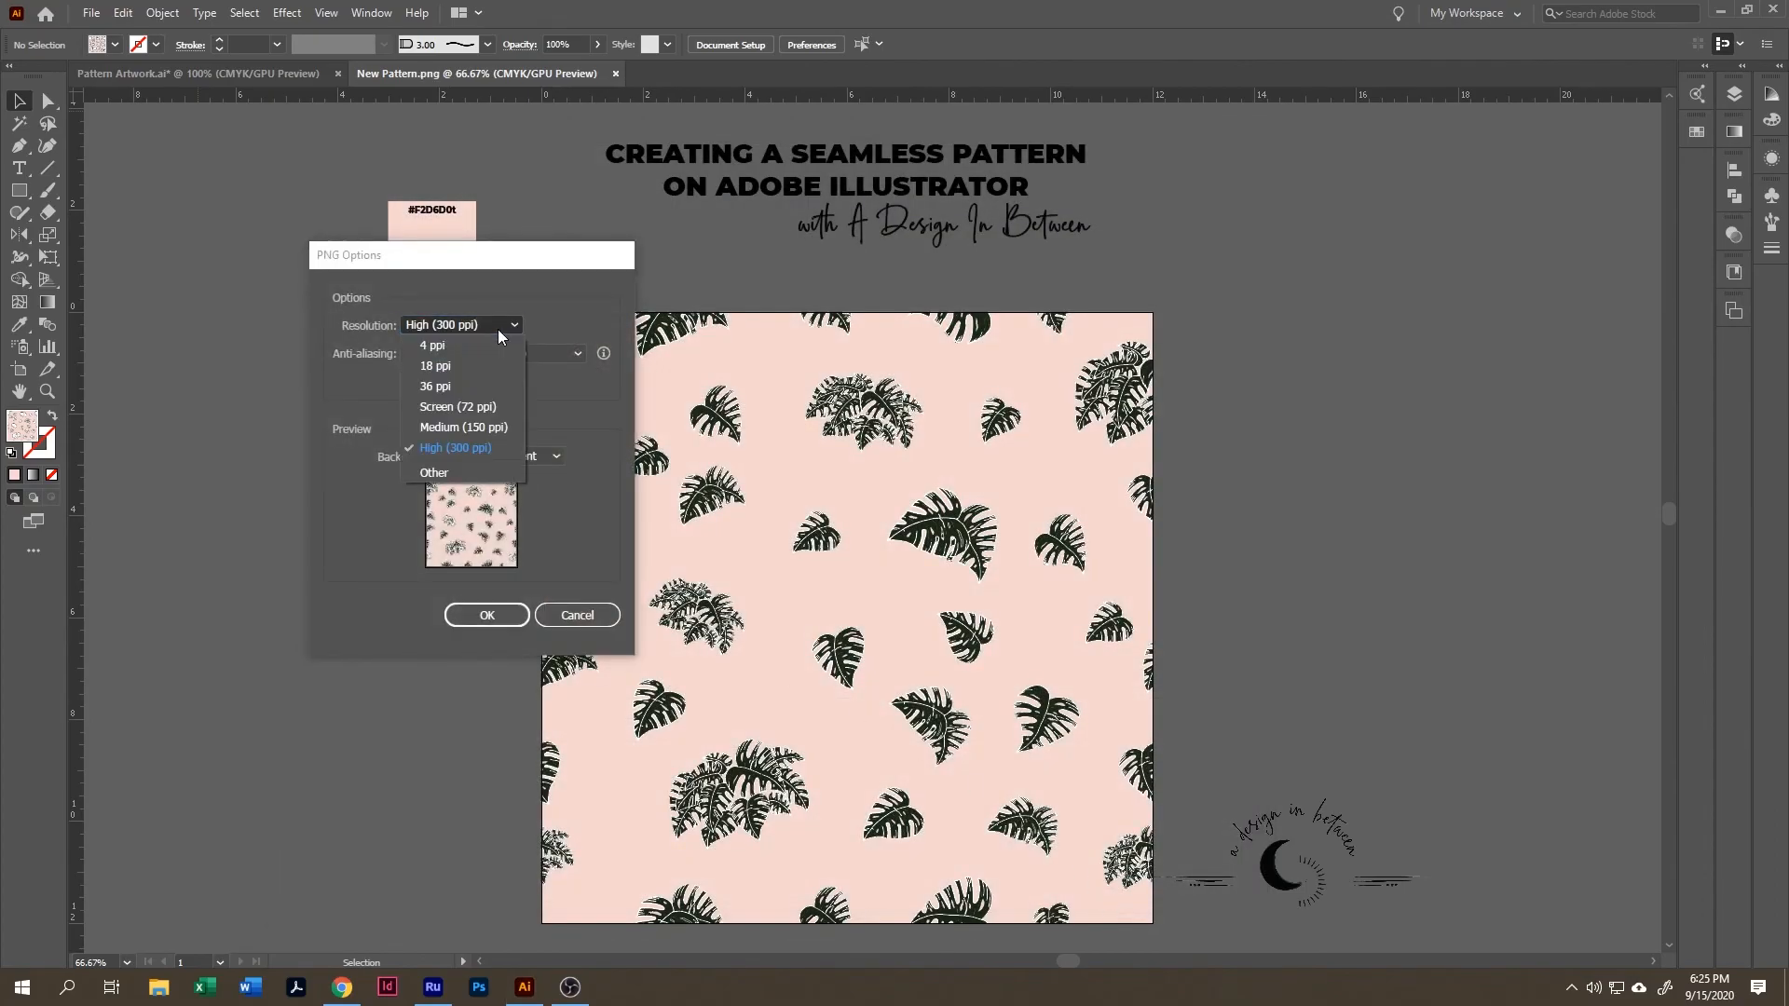
{"action": "left_click", "coordinate": [505, 449]}
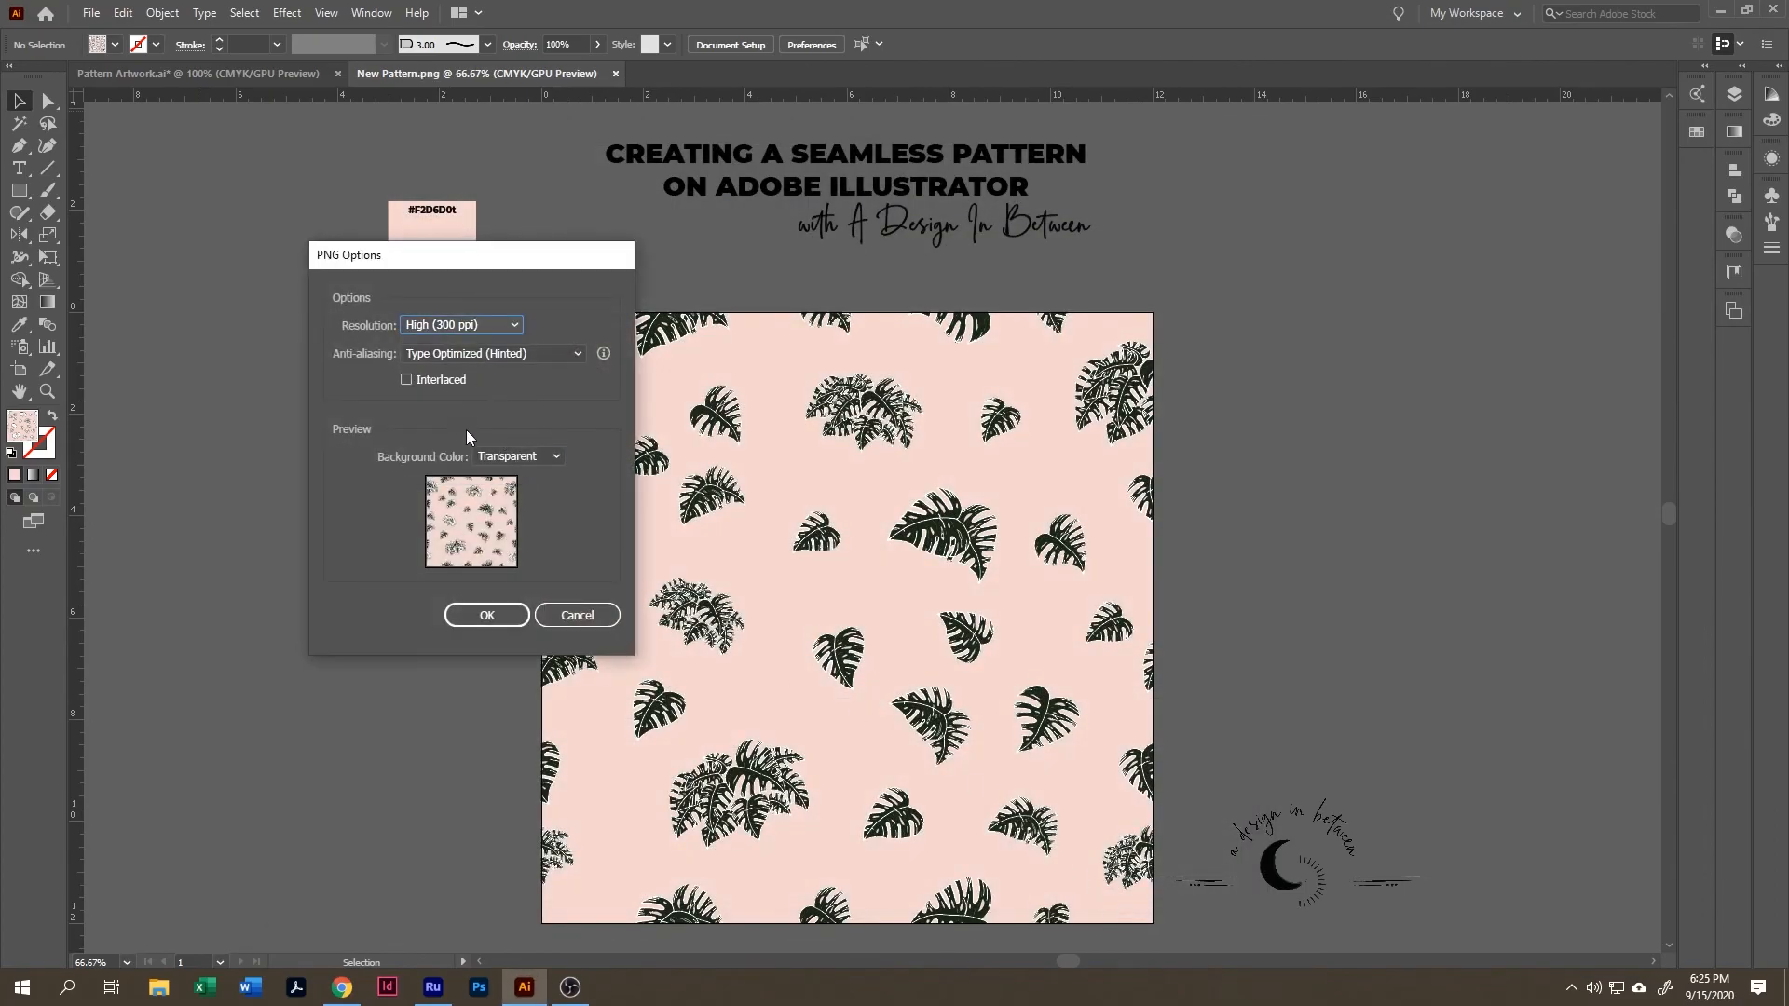
{"action": "left_click", "coordinate": [487, 616]}
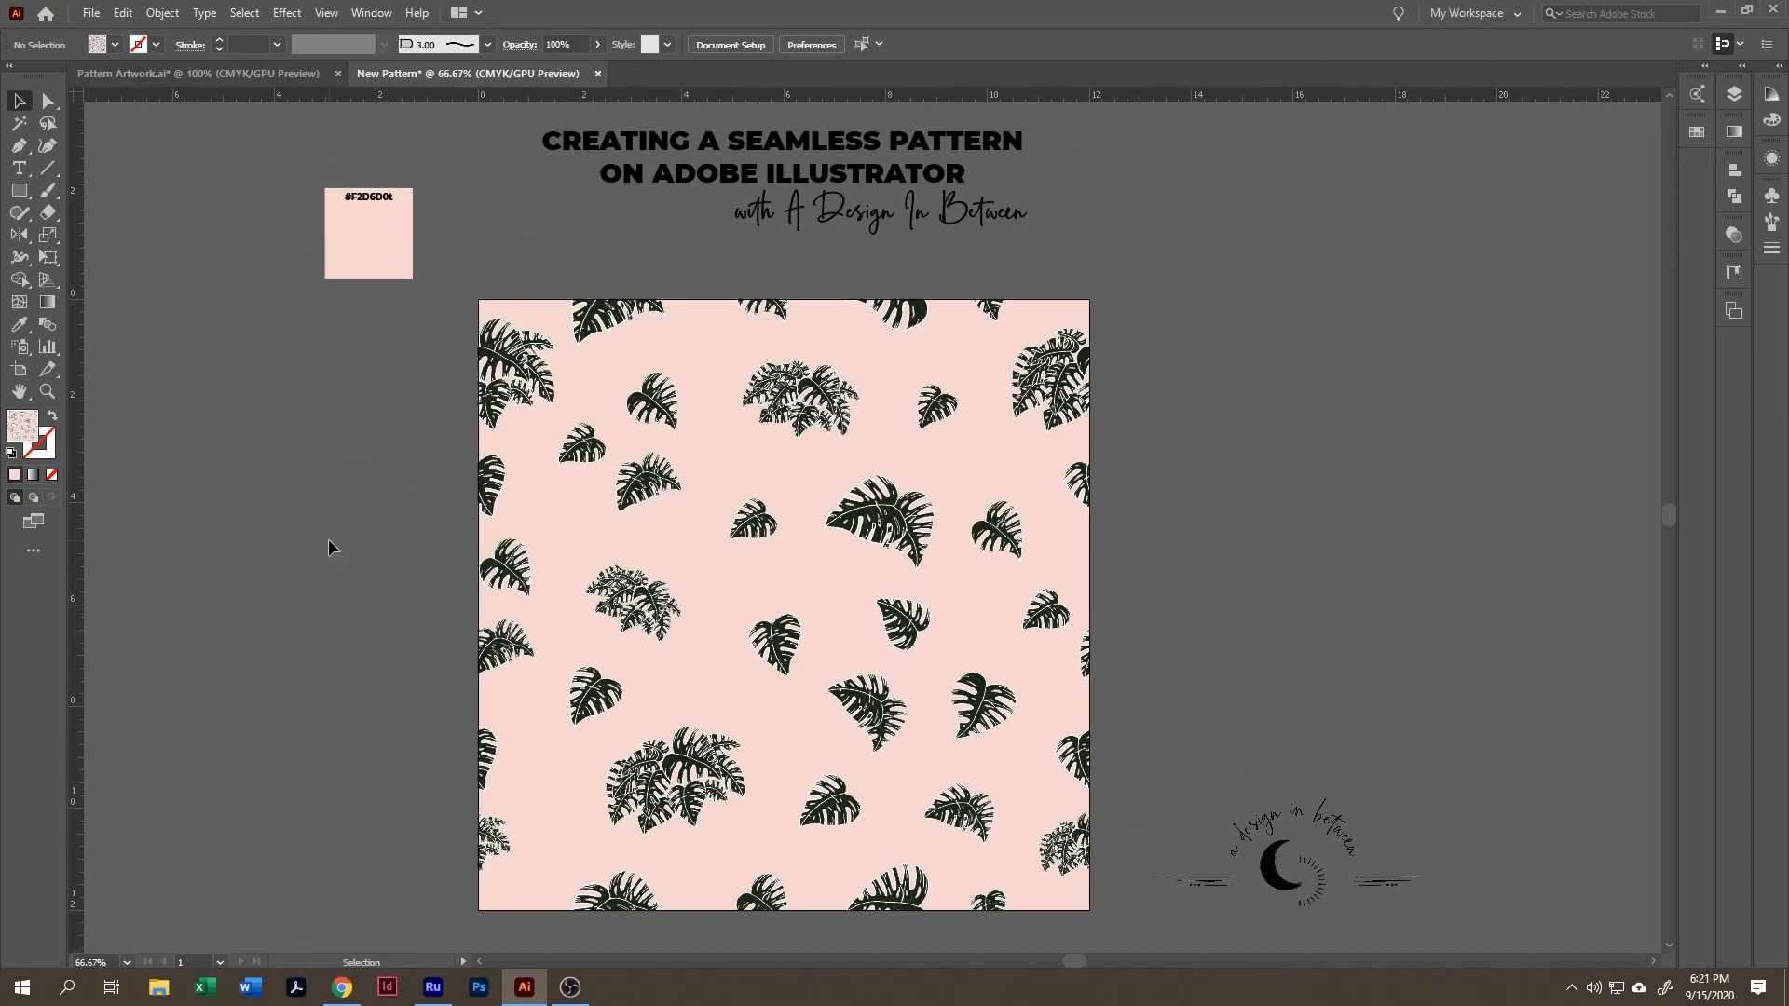
{"action": "left_click_drag", "start_coordinate": [328, 539], "coordinate": [388, 531]}
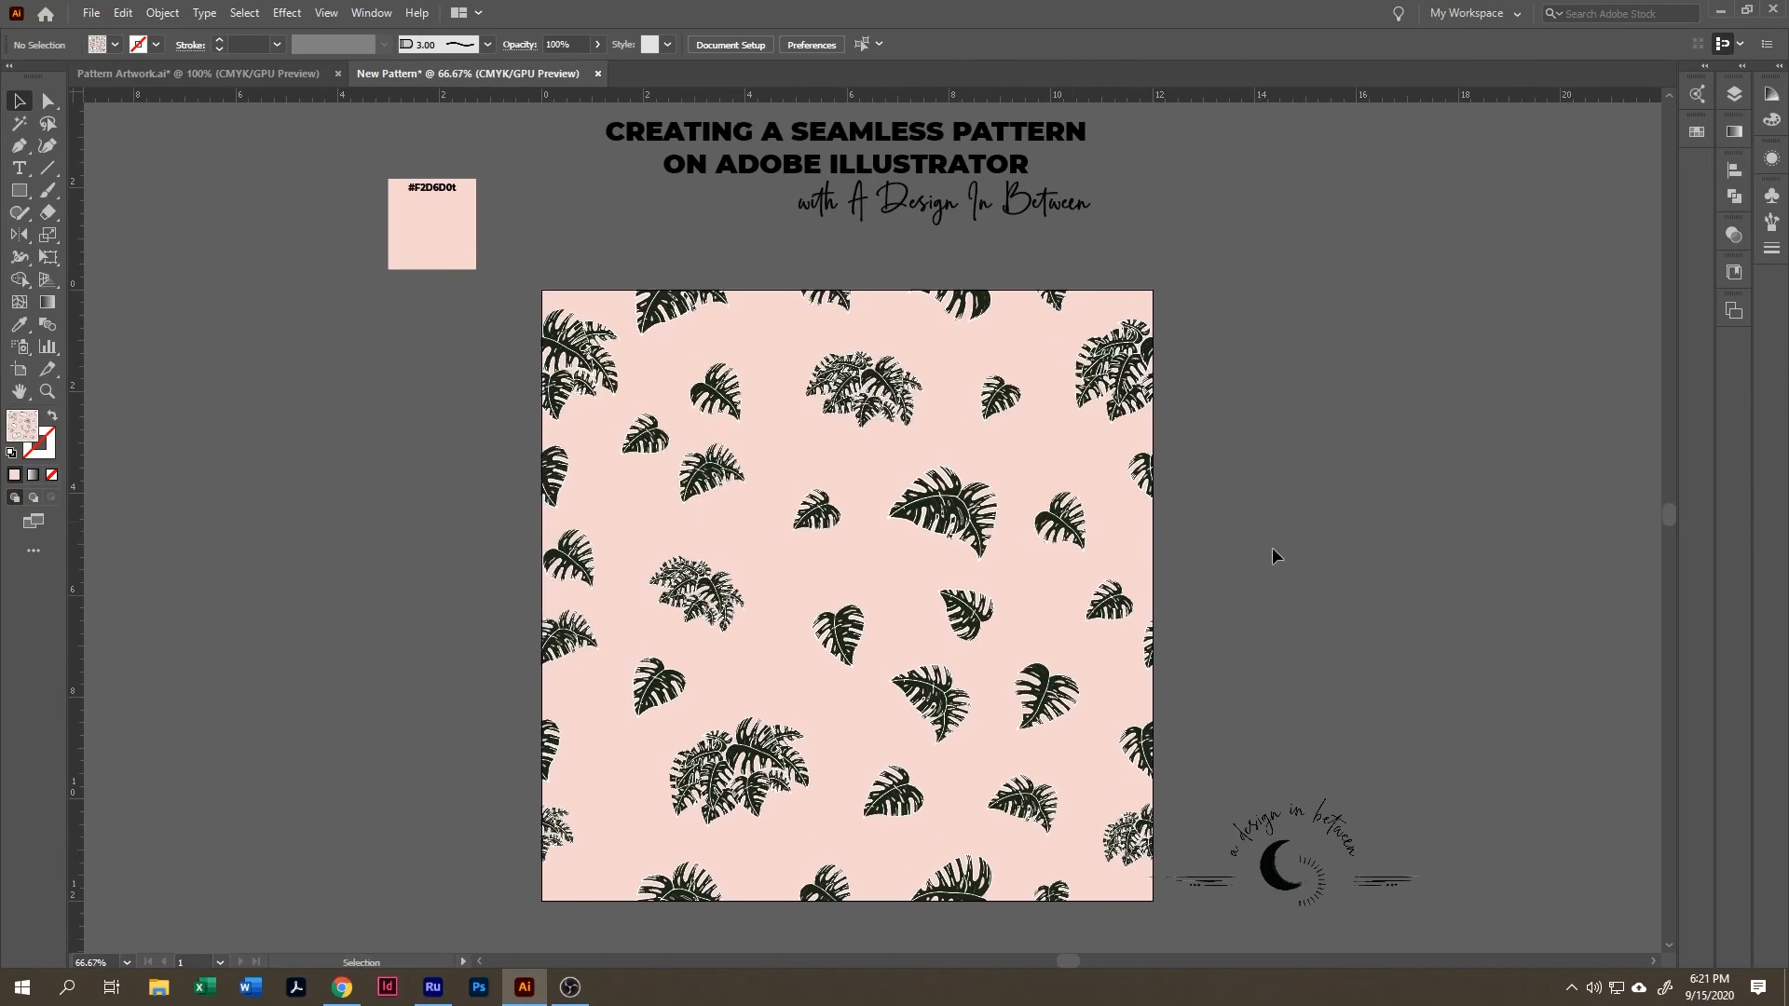